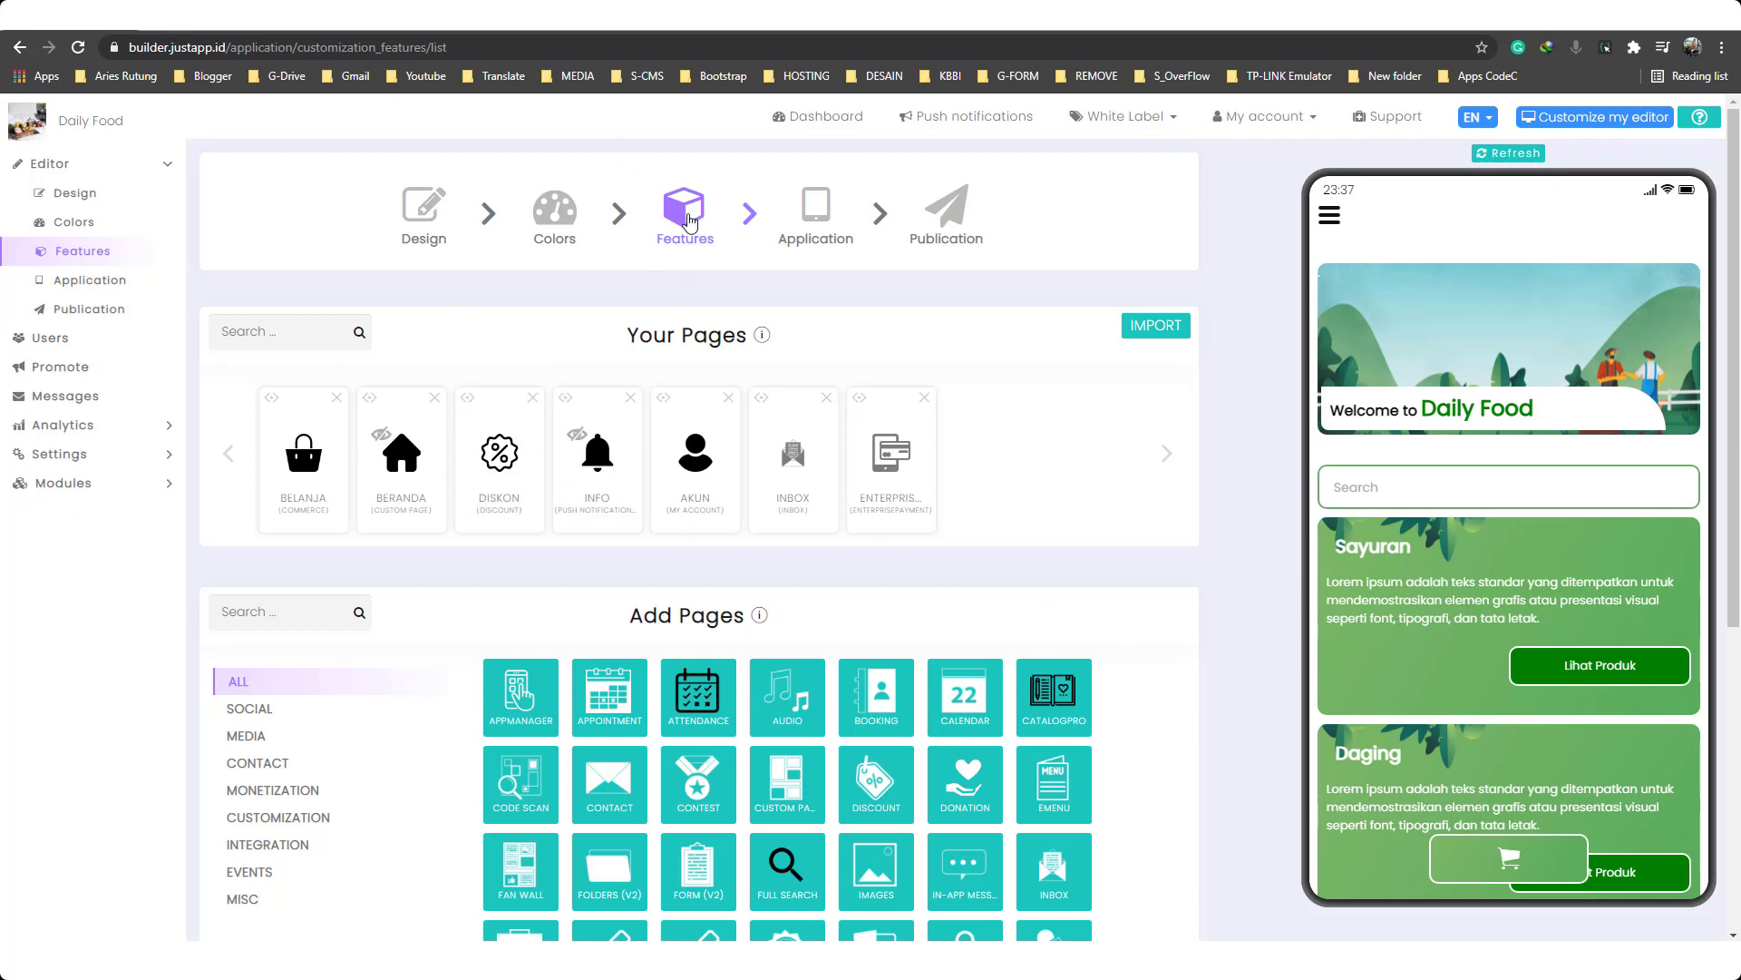
# Add a Surveys page to the app from the available page features.
pyautogui.scroll(-5, 545, 544)
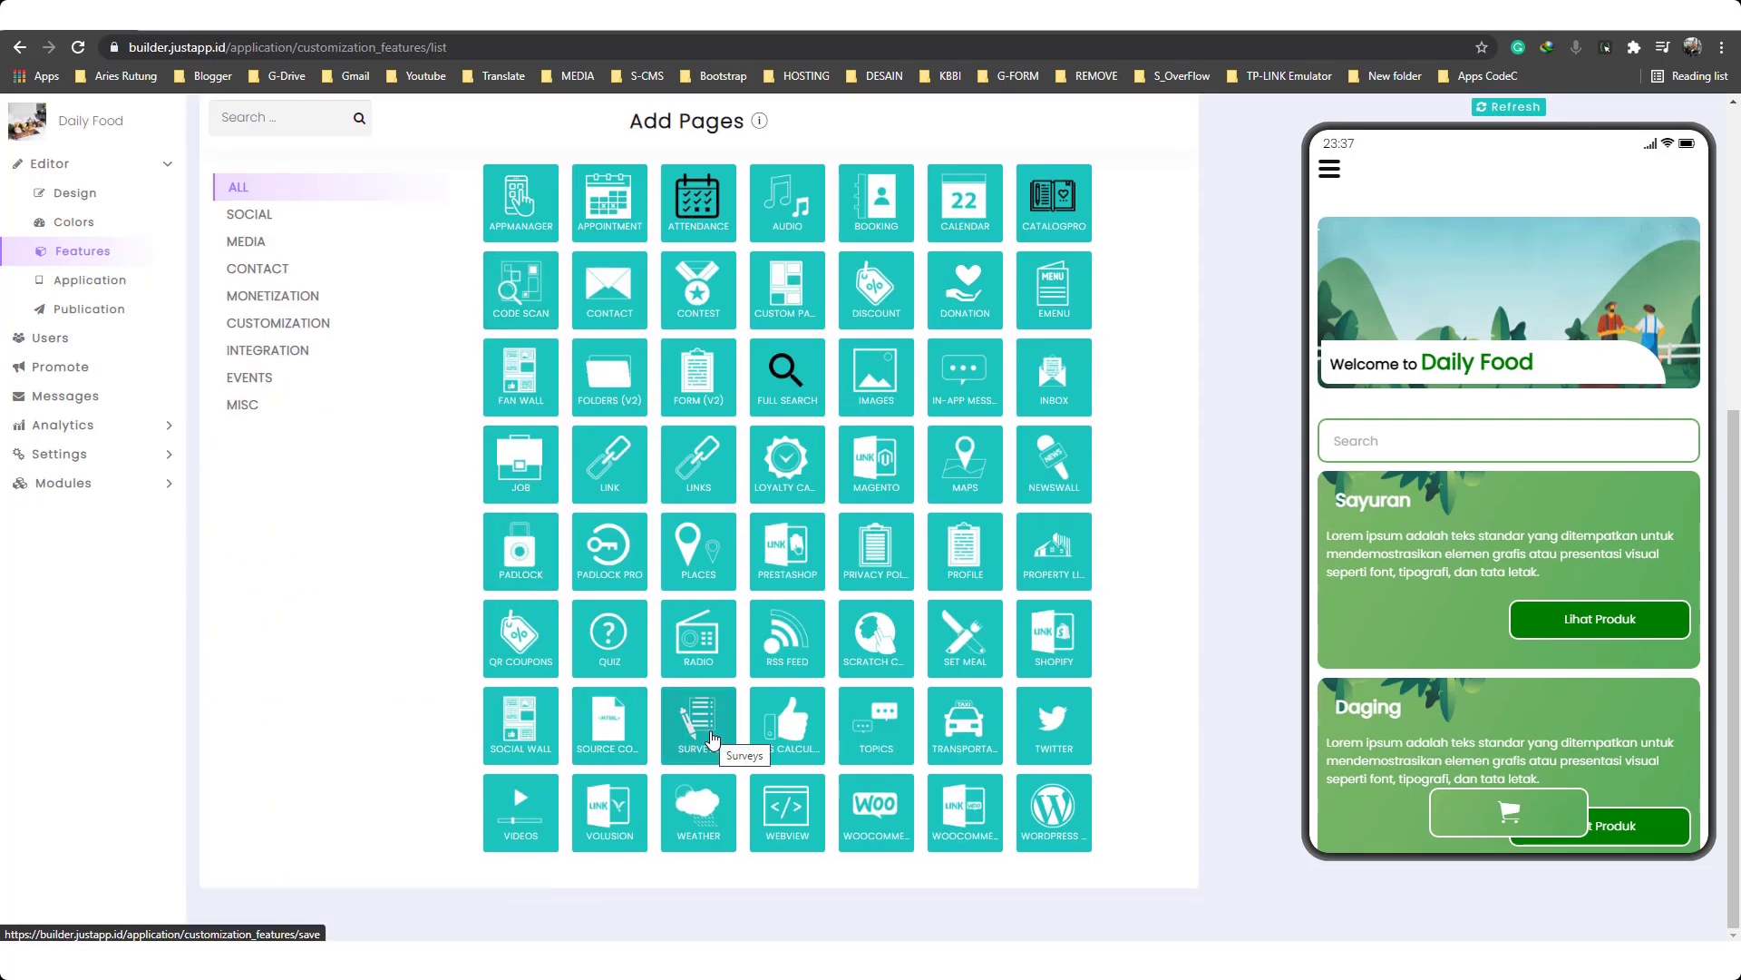
pyautogui.click(706, 736)
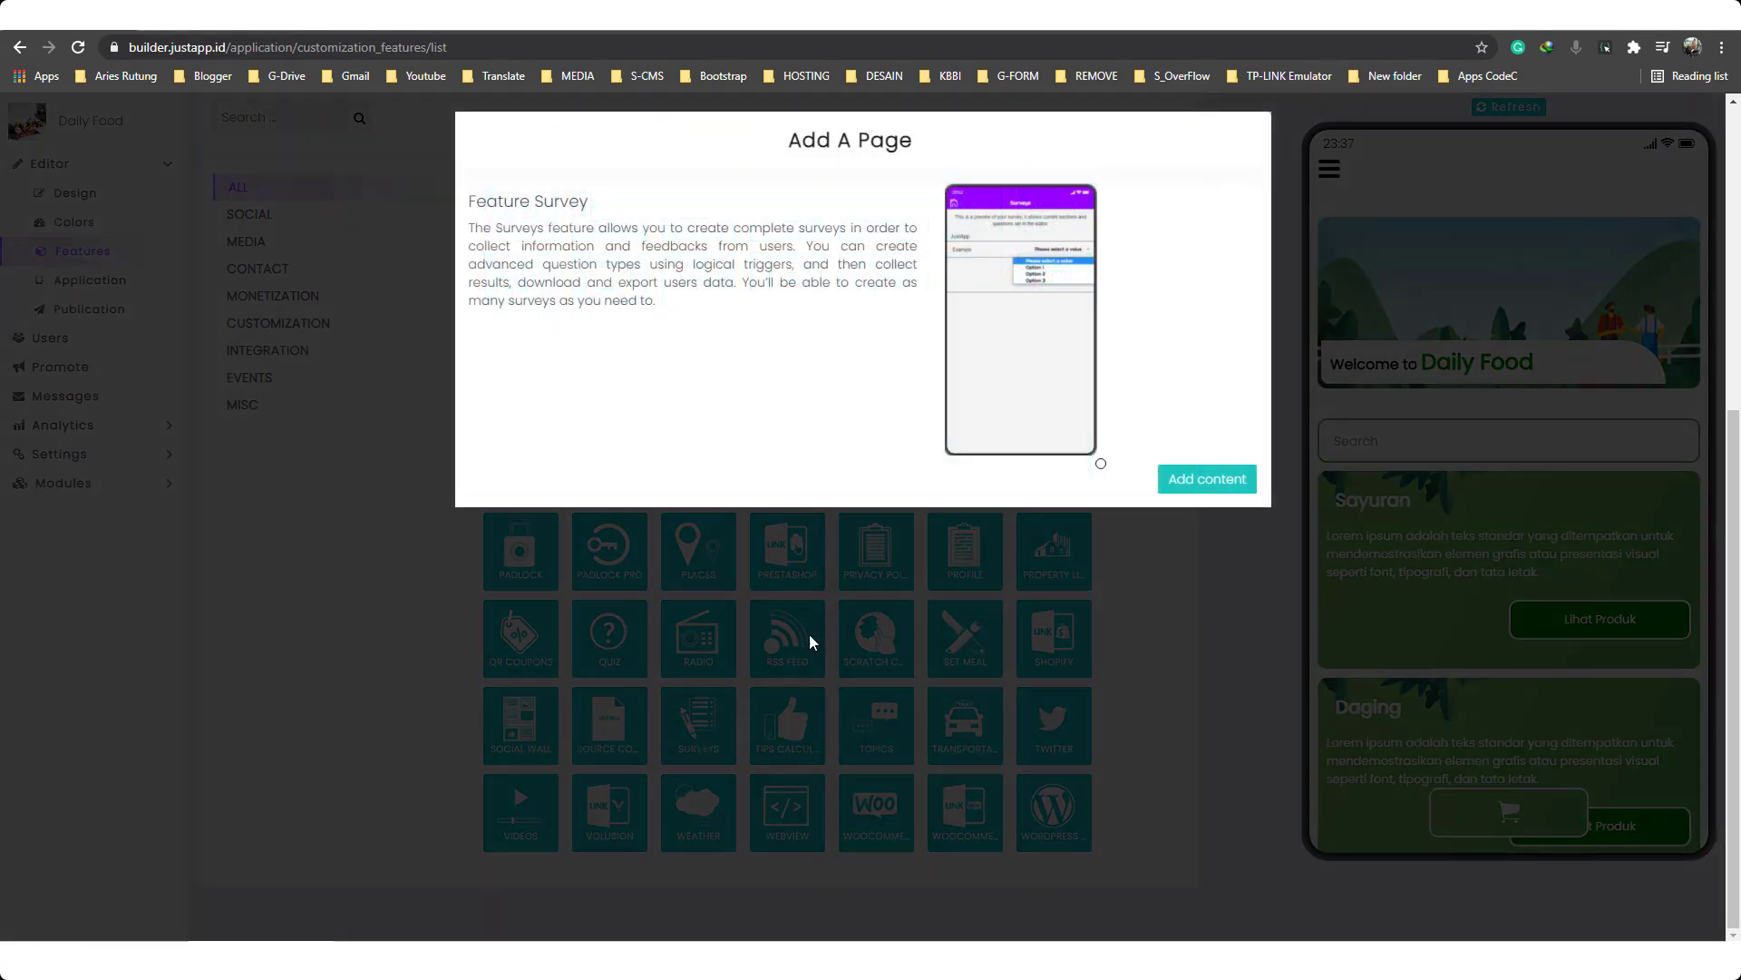
pyautogui.click(1195, 482)
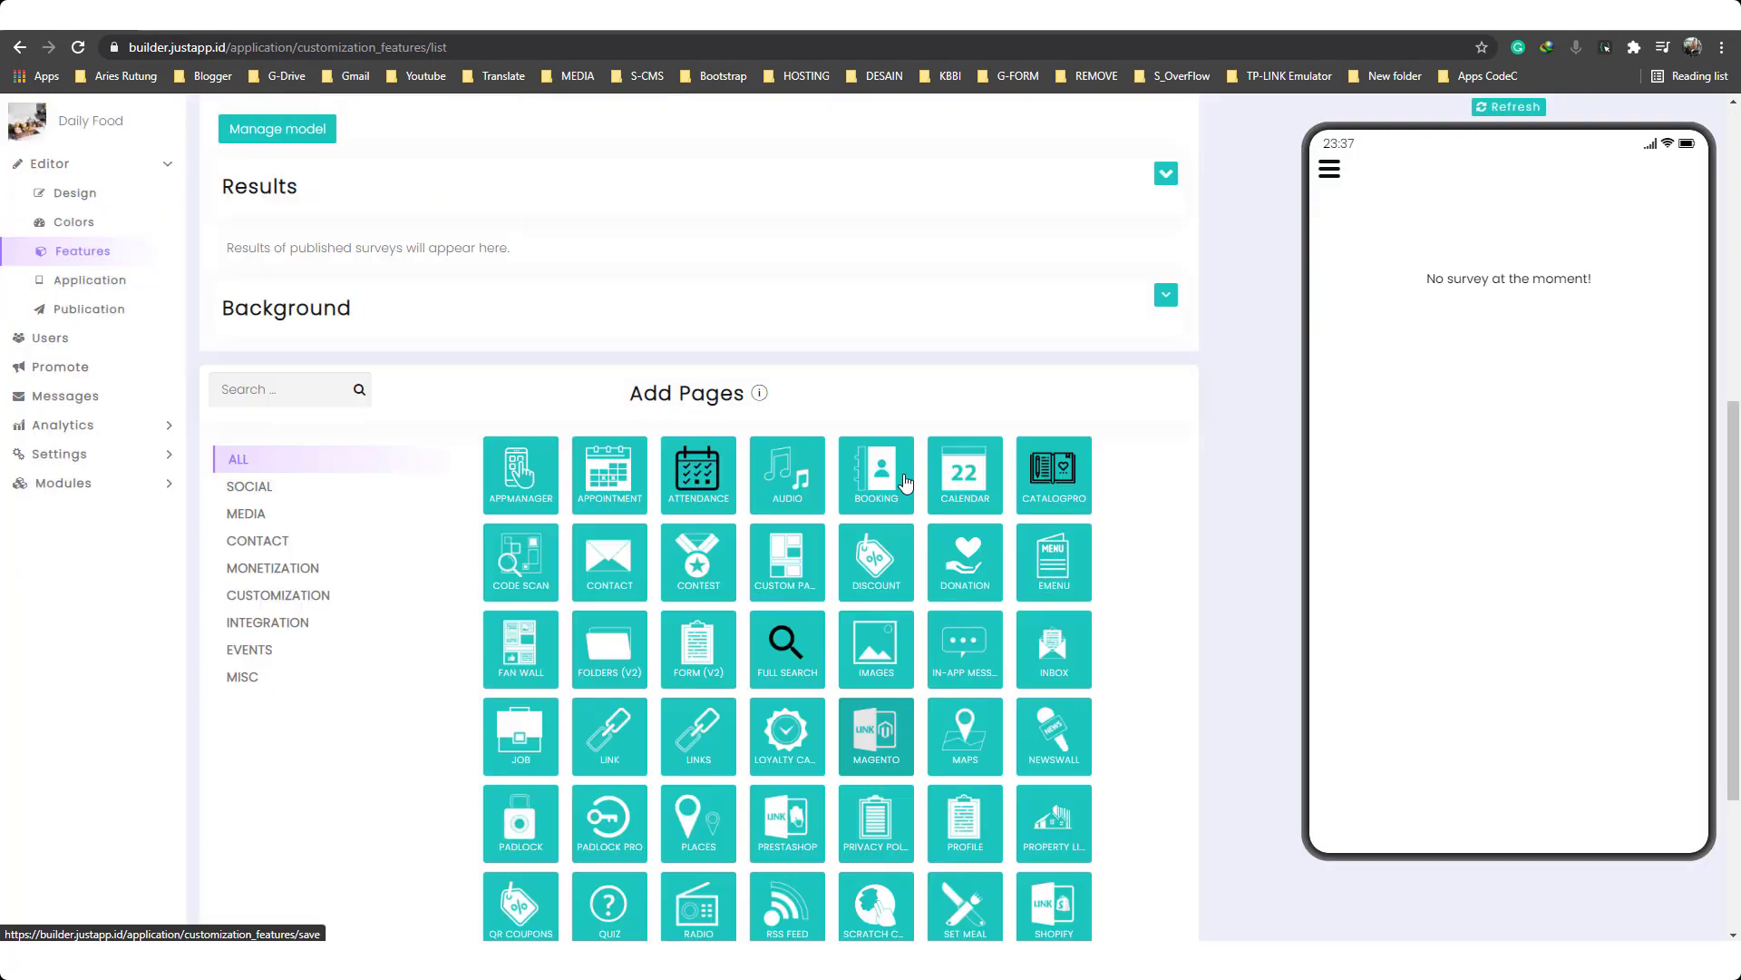
# Open the survey's model and add a section titled "Course Evaluation Form", copying the title from the PDF in Foxit Reader.
pyautogui.scroll(3, 904, 481)
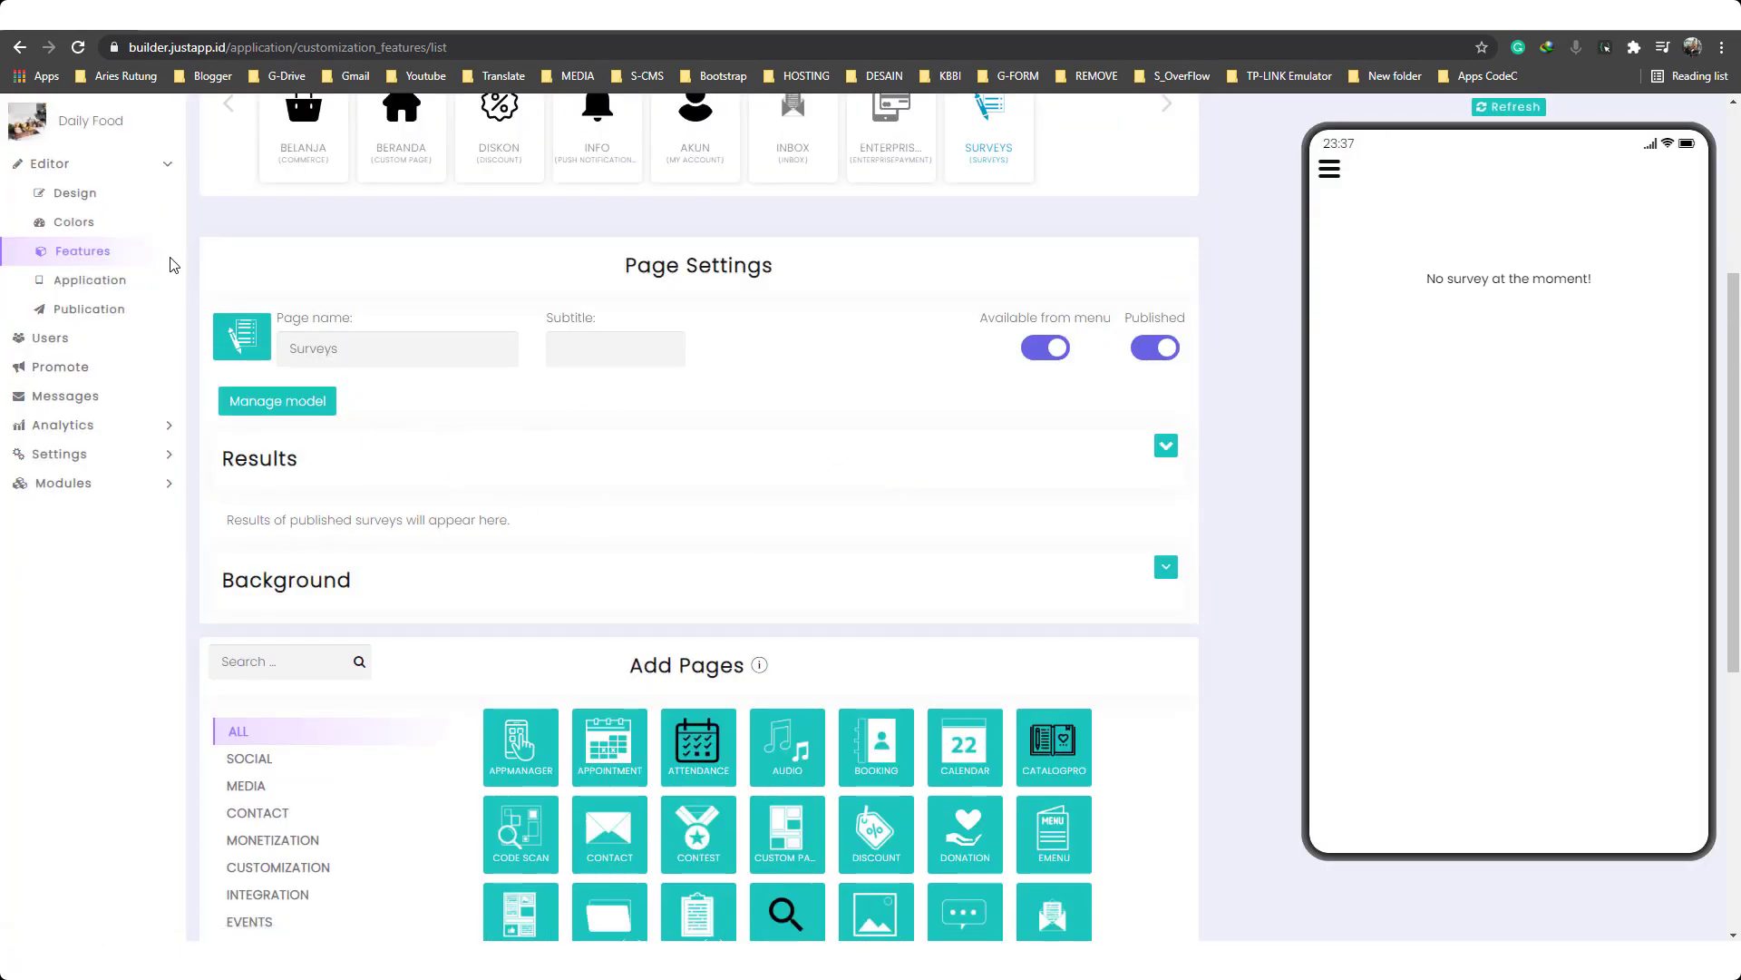
pyautogui.click(274, 409)
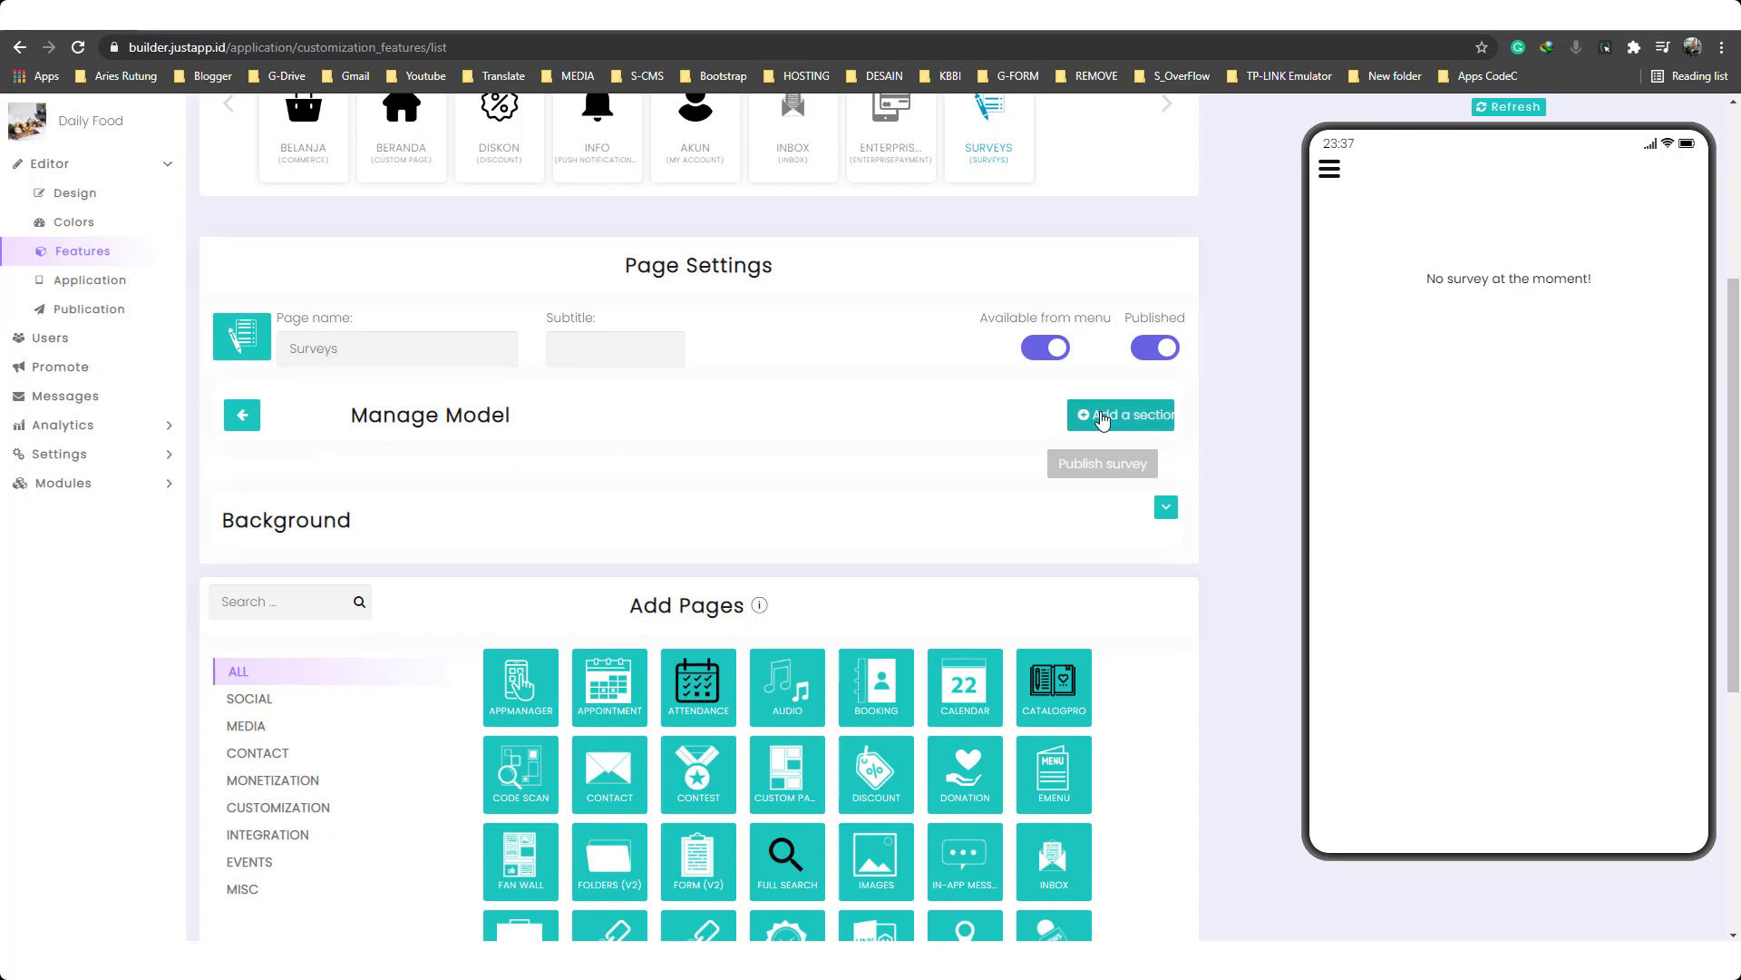
pyautogui.click(1130, 427)
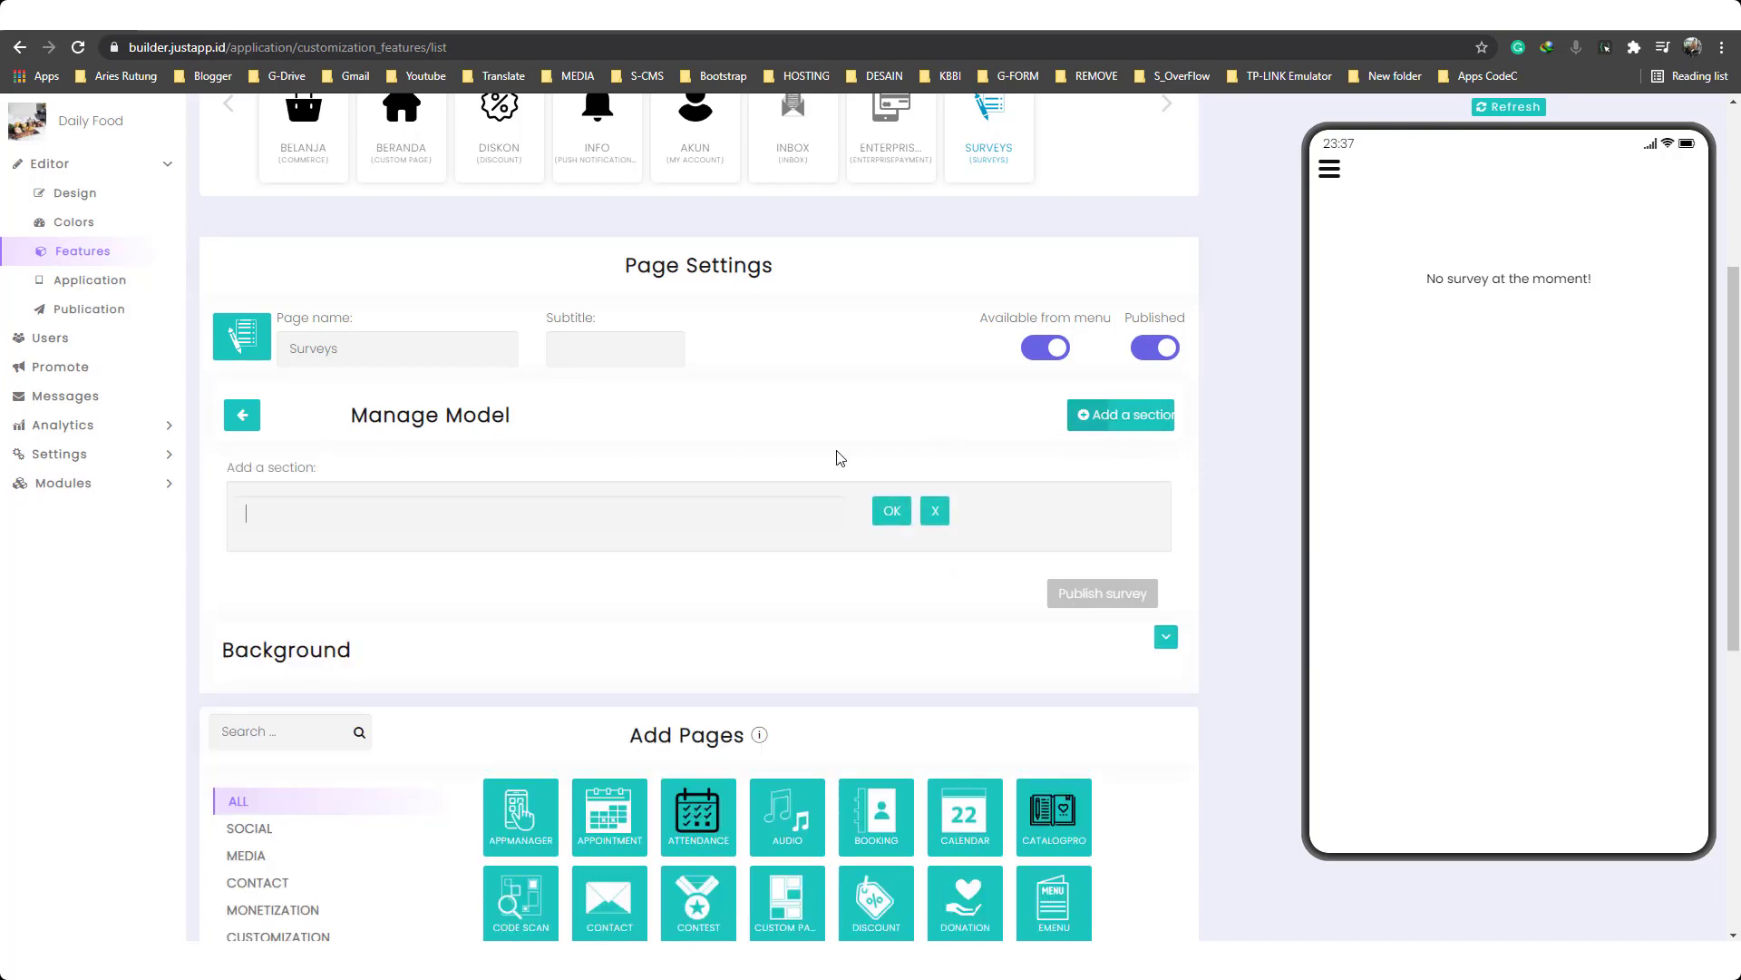
pyautogui.click(459, 505)
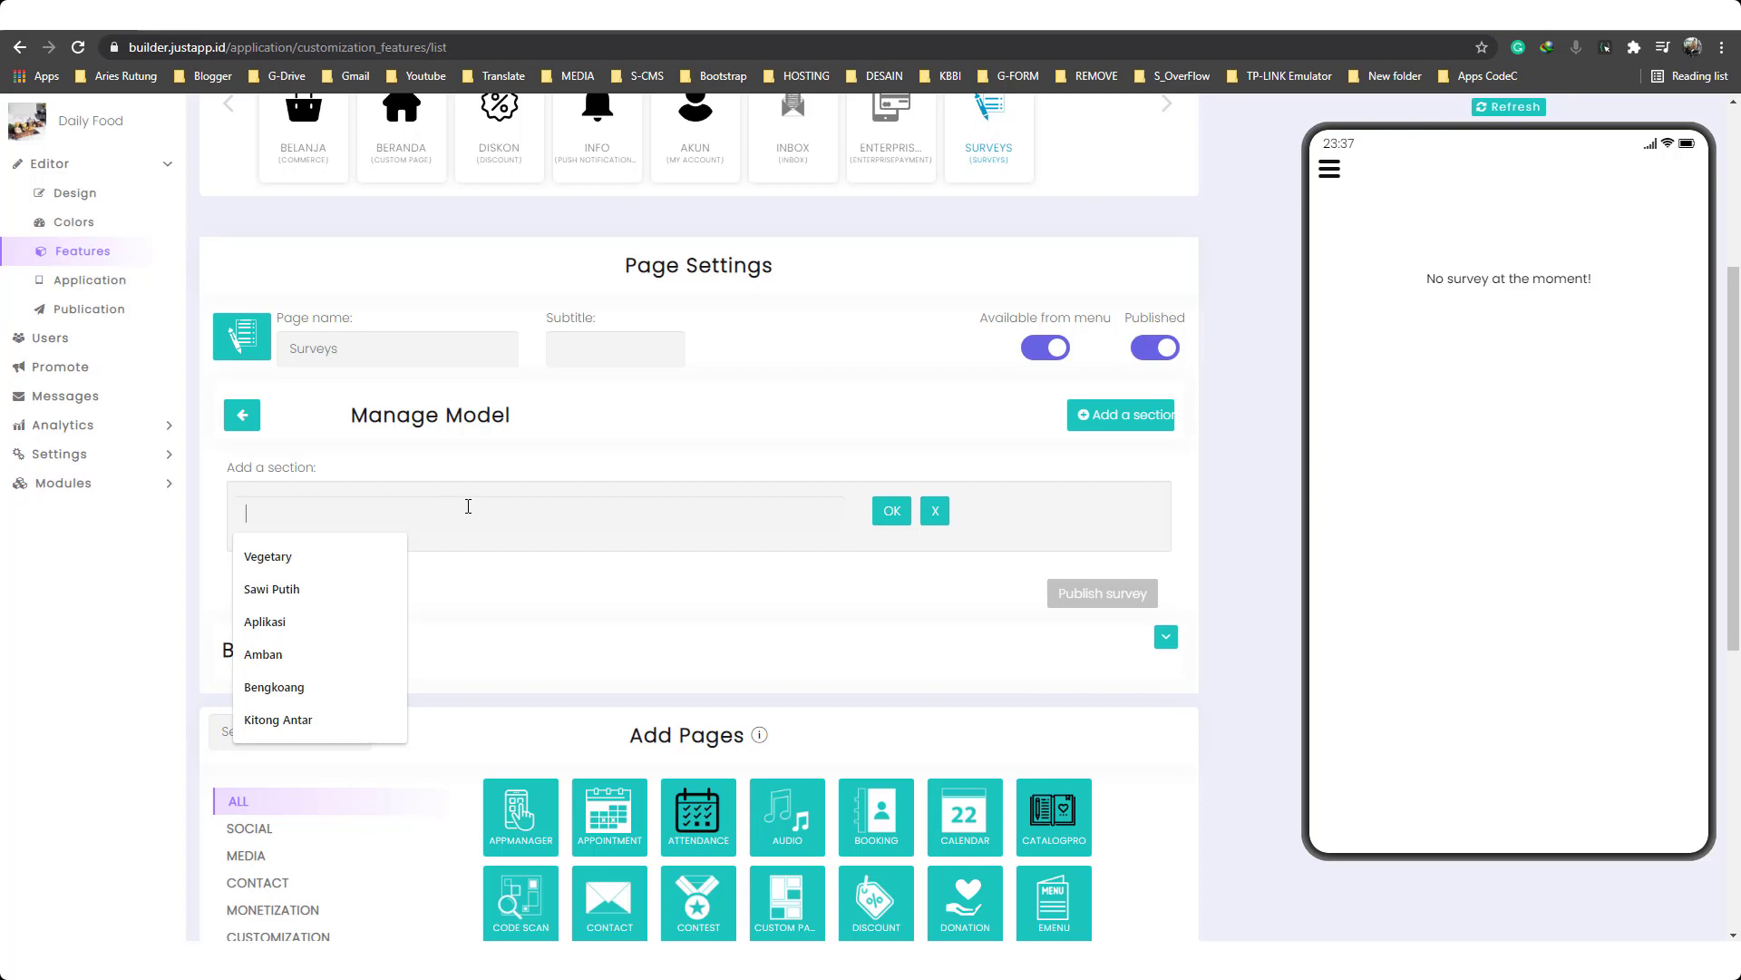
pyautogui.hotkey('alt', 'Tab')
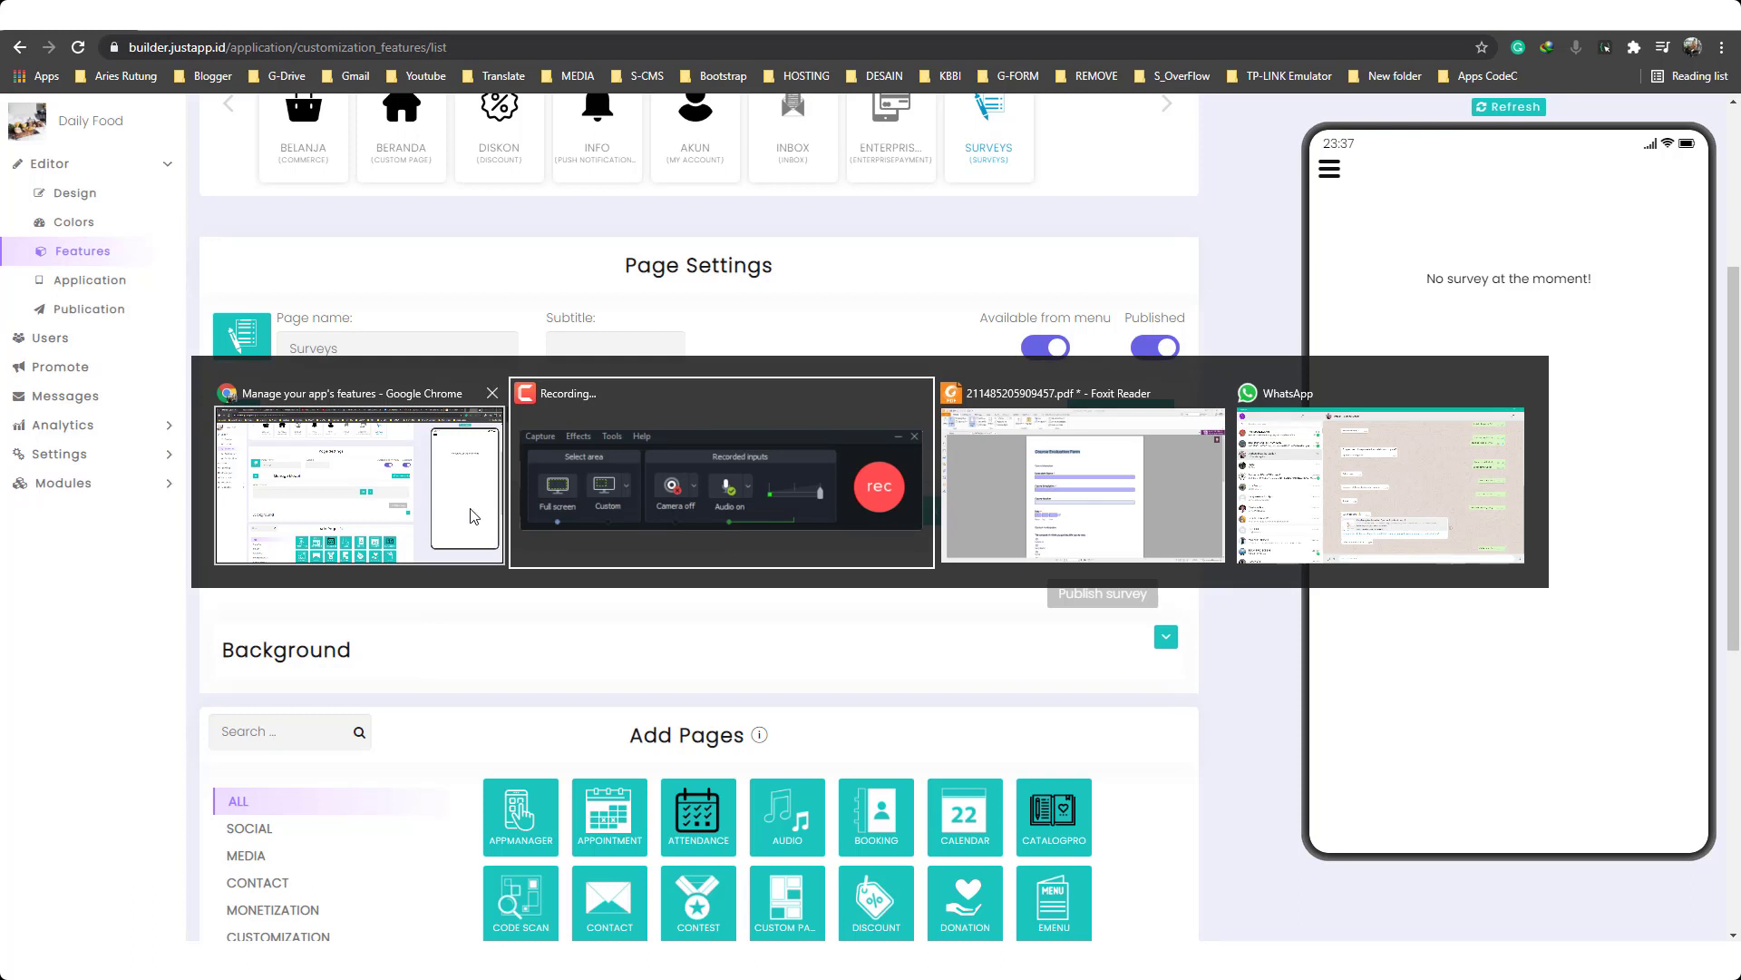
pyautogui.hotkey('alt', 'Tab')
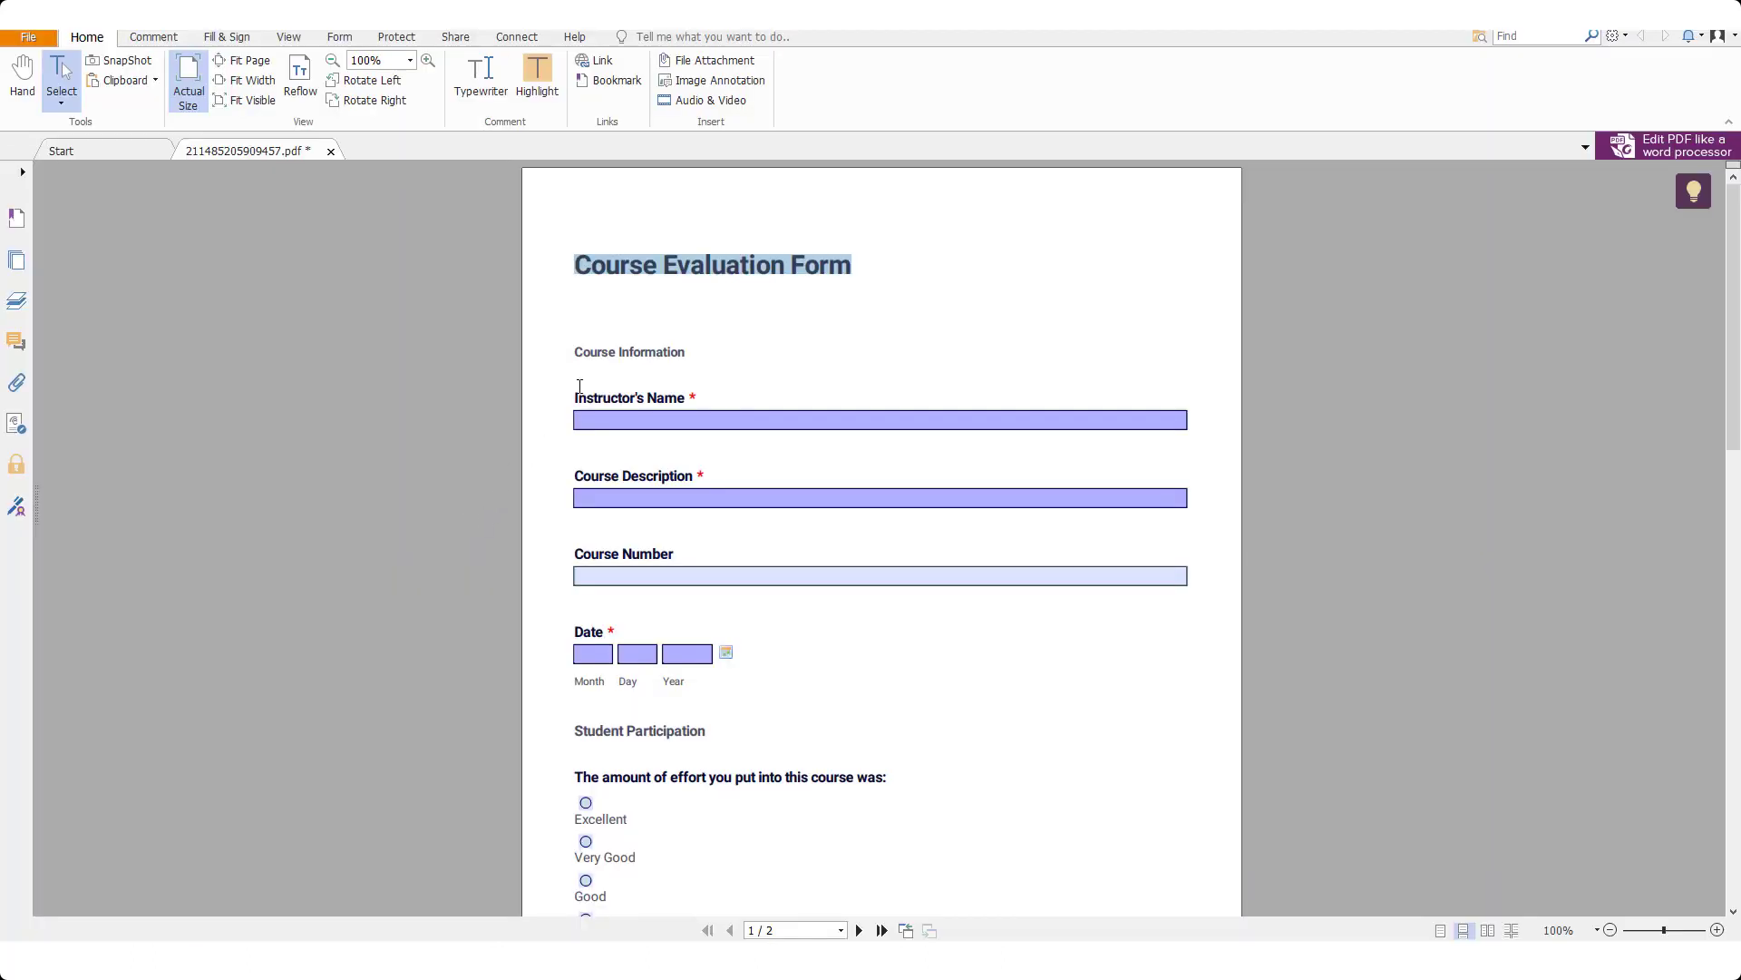
pyautogui.moveTo(575, 265); pyautogui.dragTo(864, 274)
pyautogui.hotkey('ctrl', 'c')
pyautogui.hotkey('alt', 'Tab')
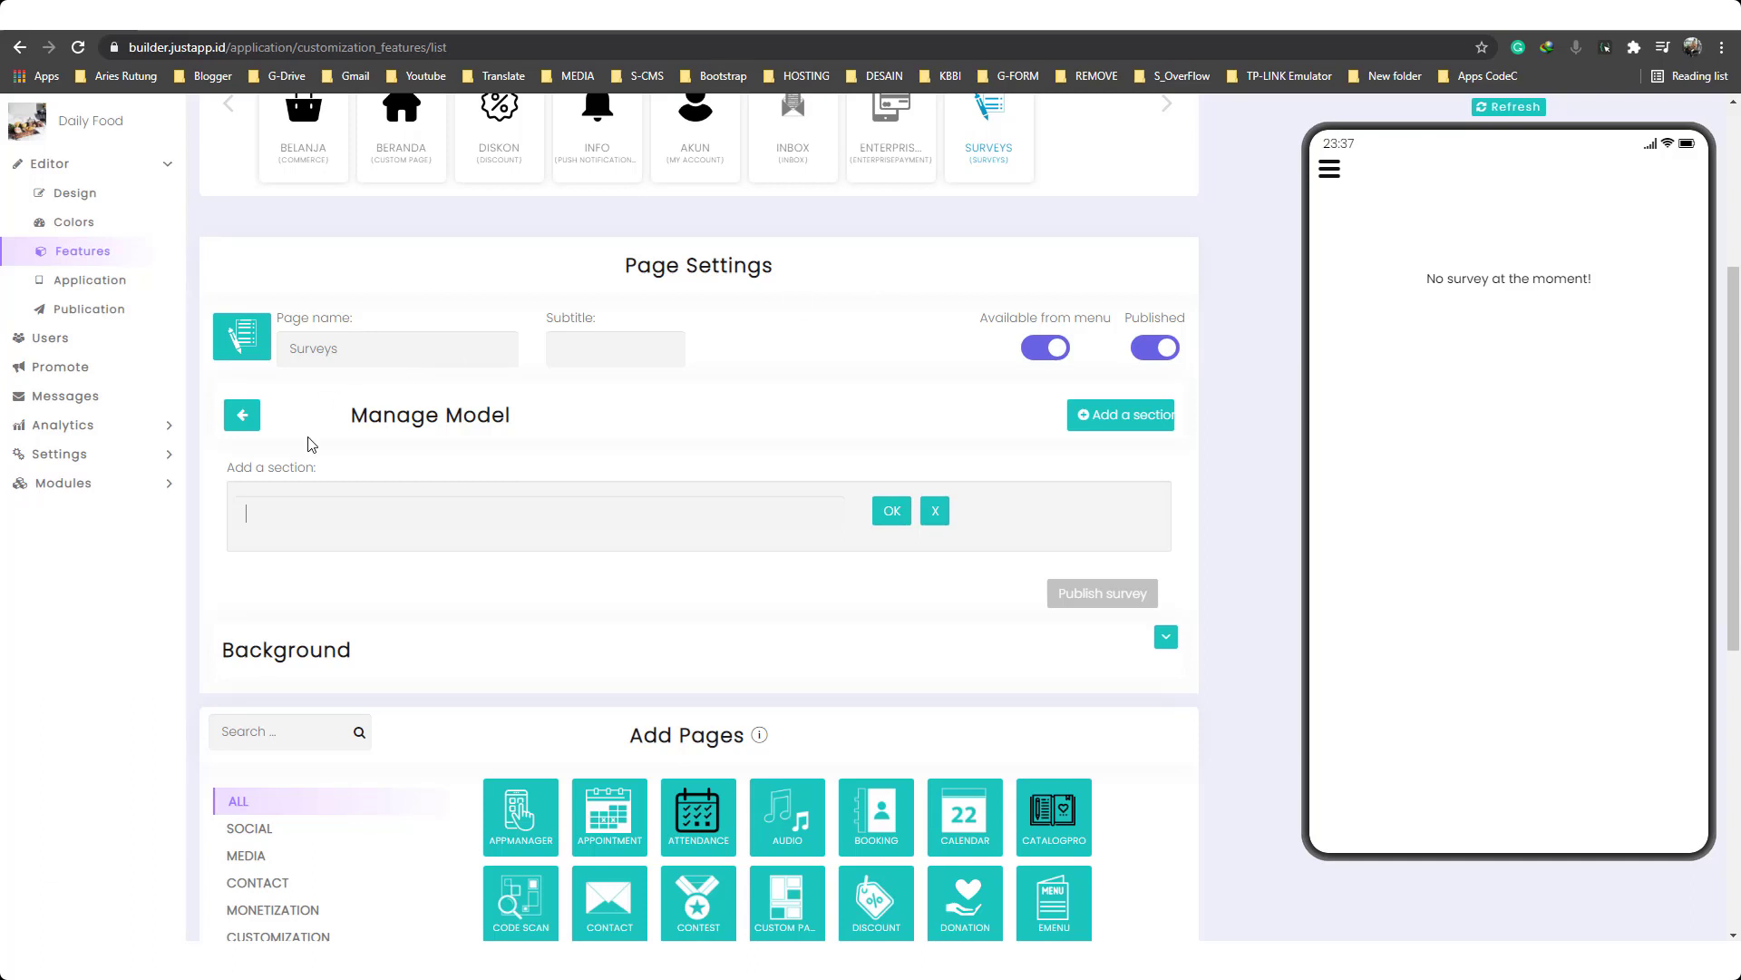
pyautogui.hotkey('ctrl', 'v')
pyautogui.click(890, 513)
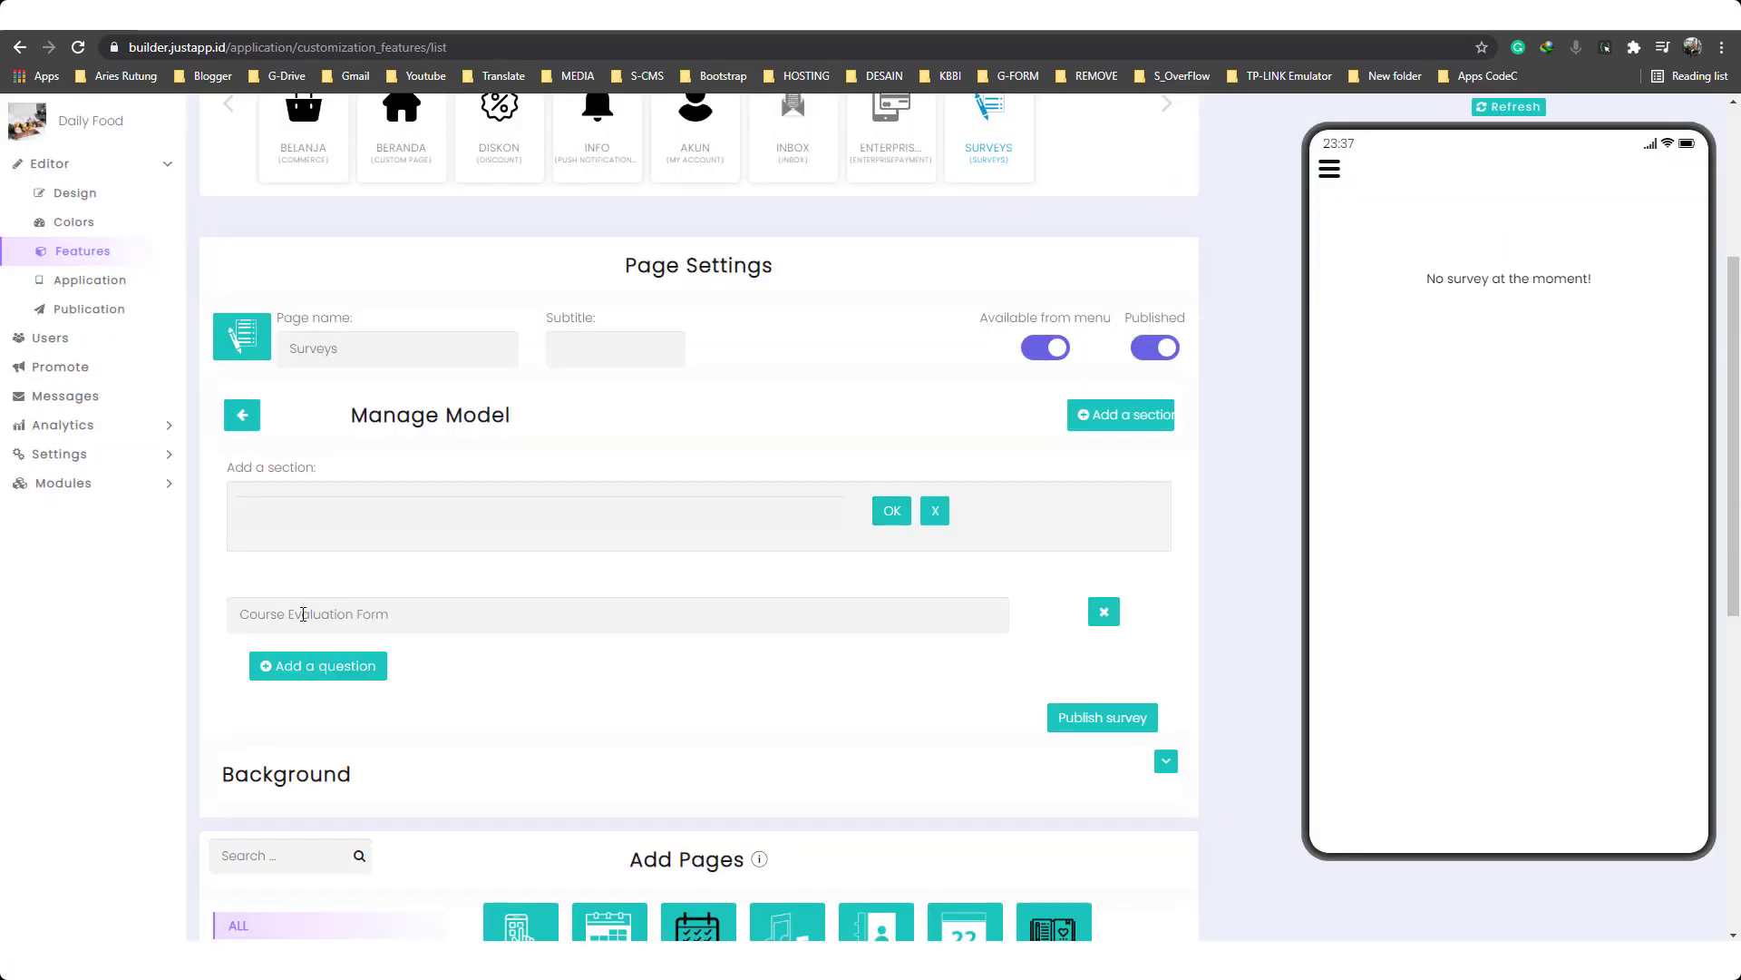
# Close the empty section entry above the Course Evaluation Form section.
pyautogui.scroll(-1, 304, 614)
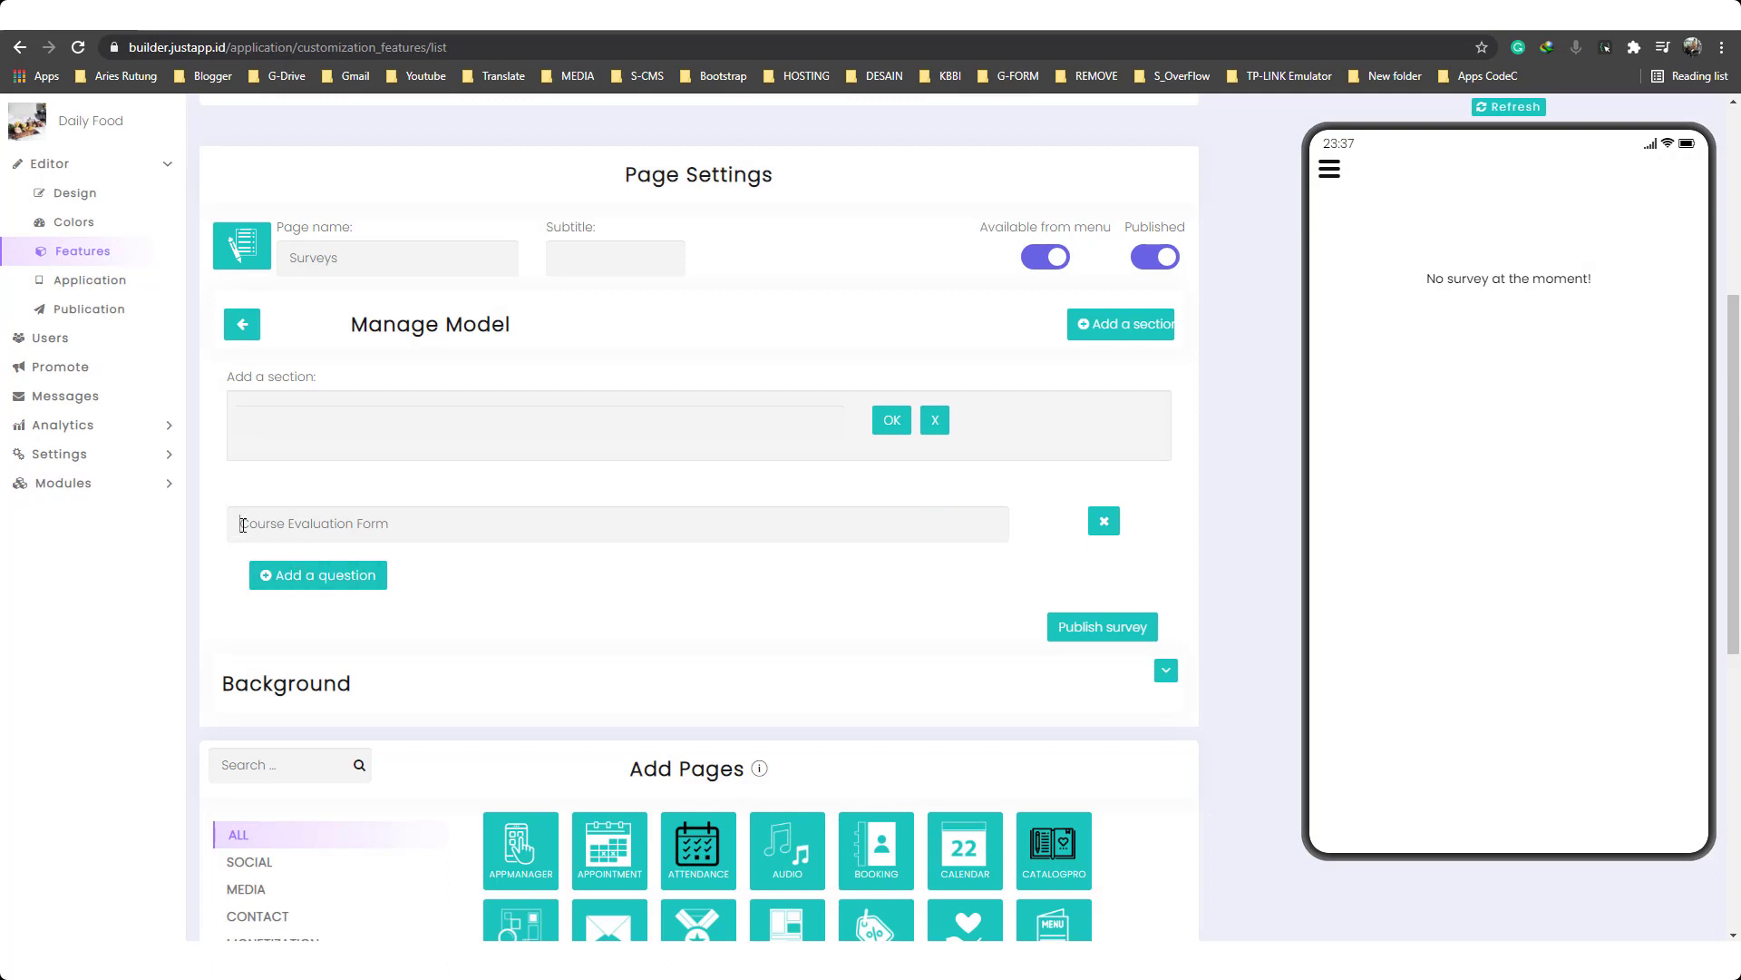
pyautogui.moveTo(242, 525); pyautogui.dragTo(402, 536)
pyautogui.click(413, 395)
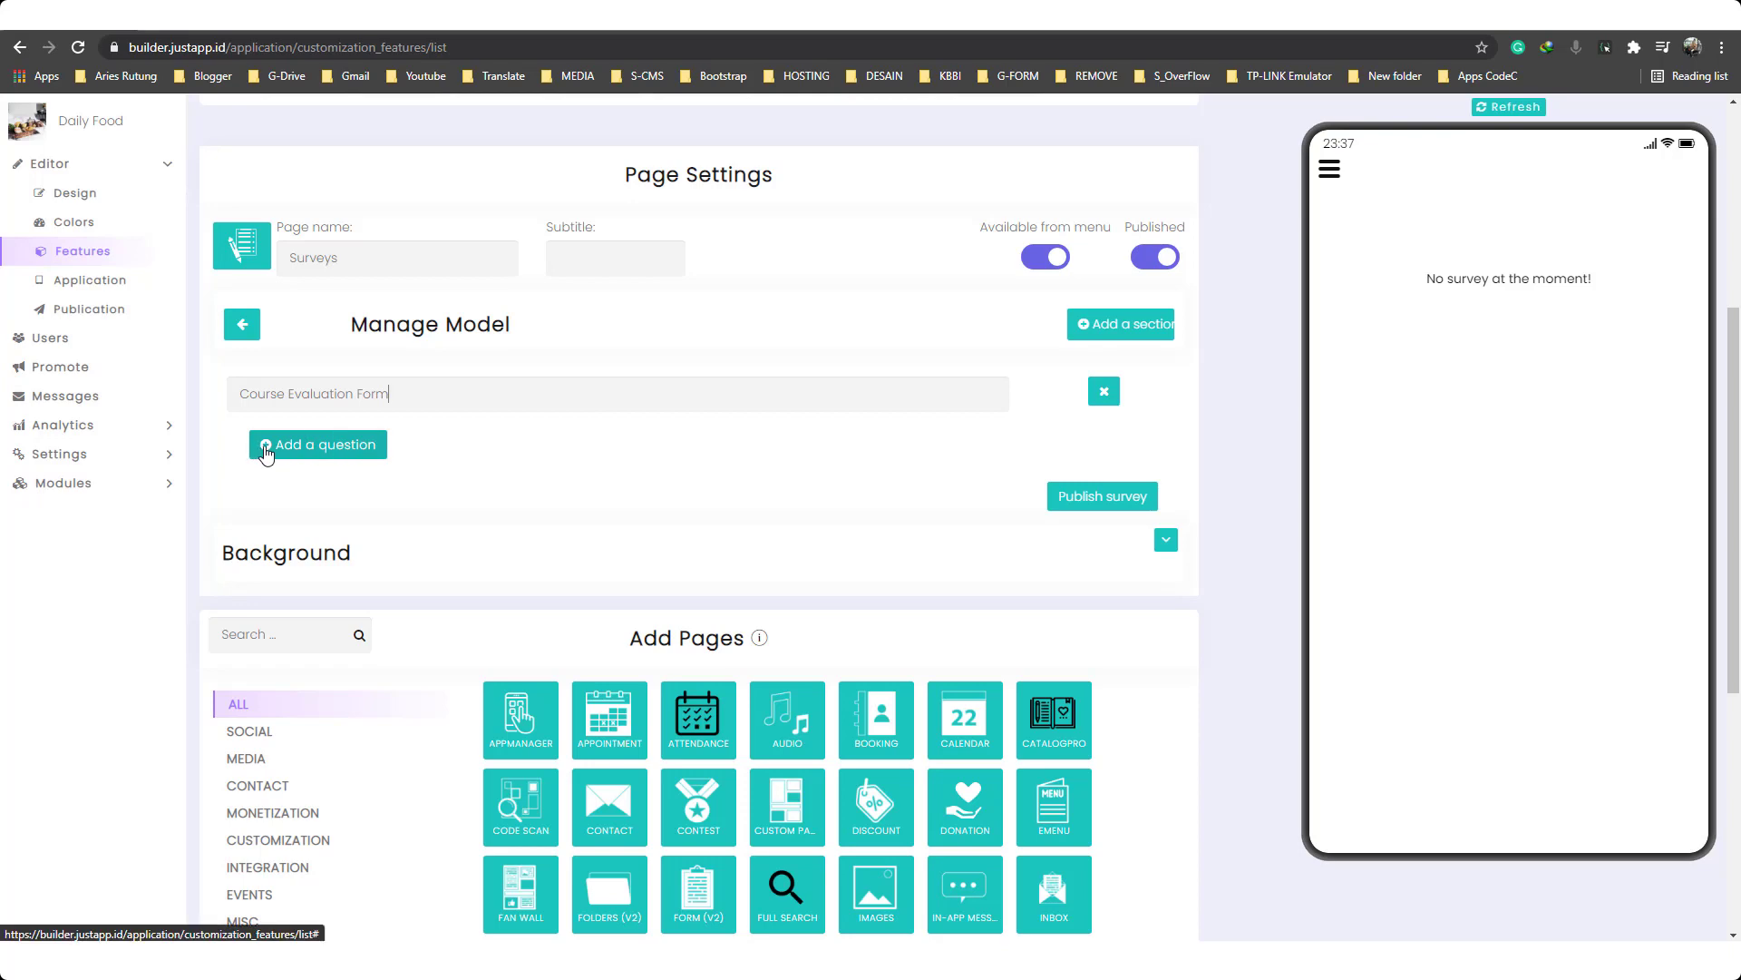
# Start a new question in the Course Evaluation Form section with the single-line text type and make it required.
pyautogui.click(303, 452)
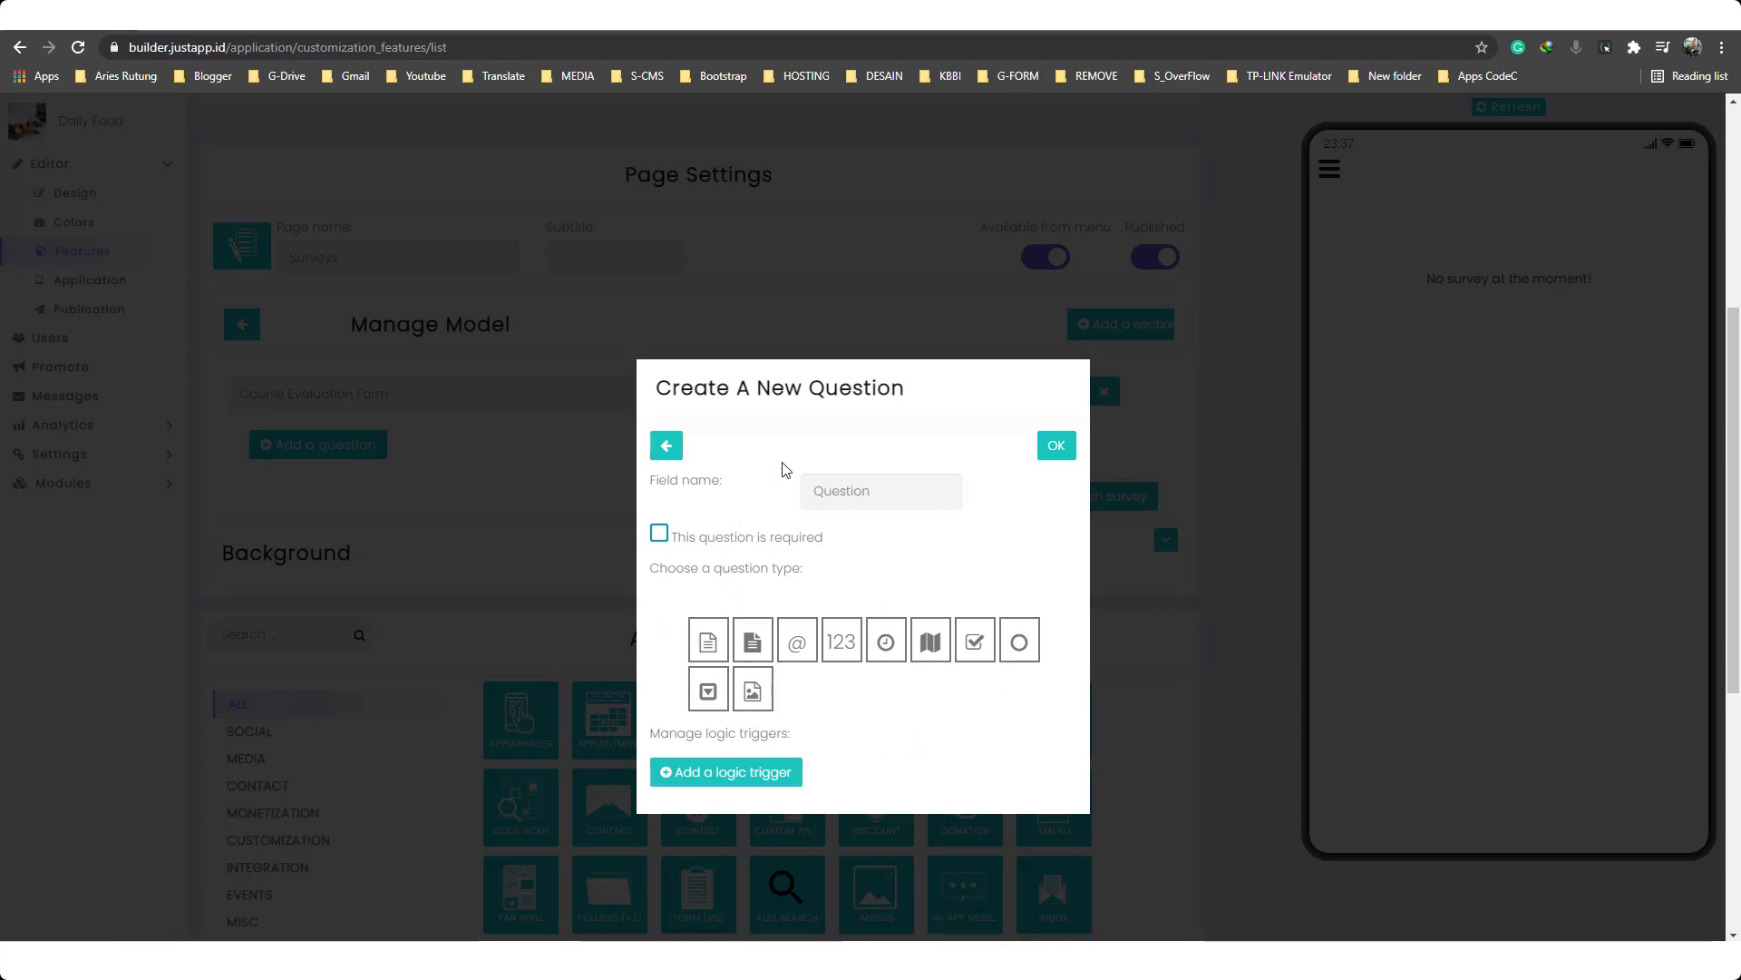
pyautogui.click(669, 446)
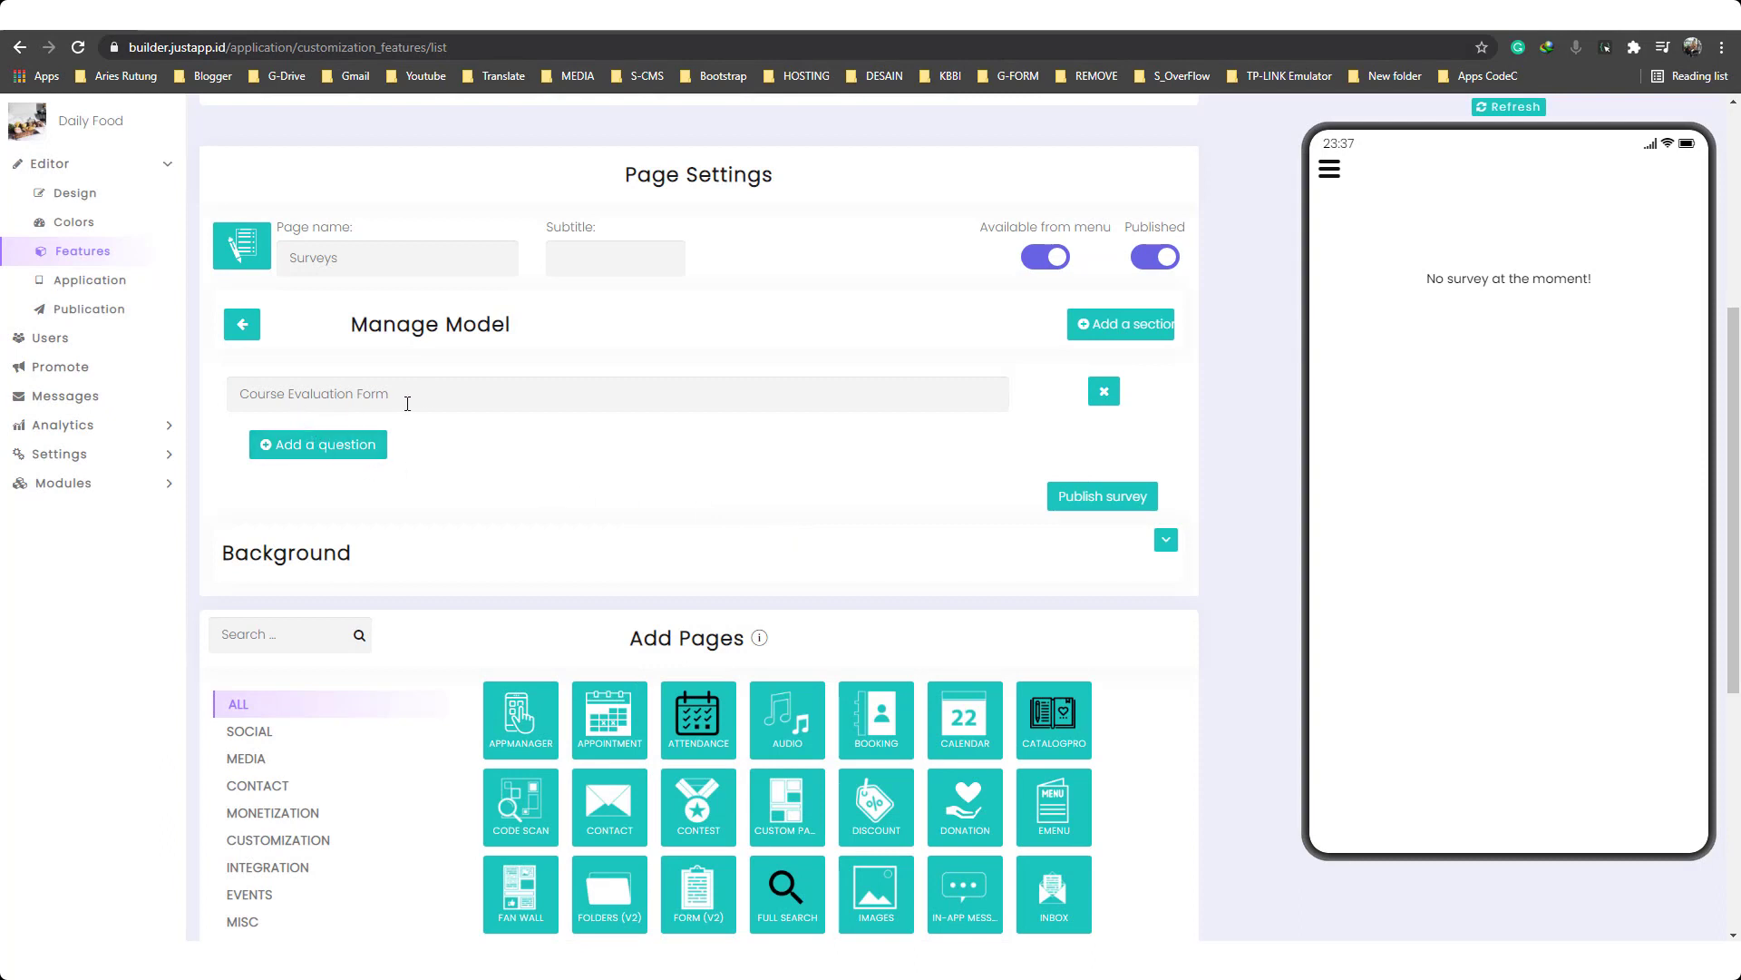
pyautogui.click(312, 453)
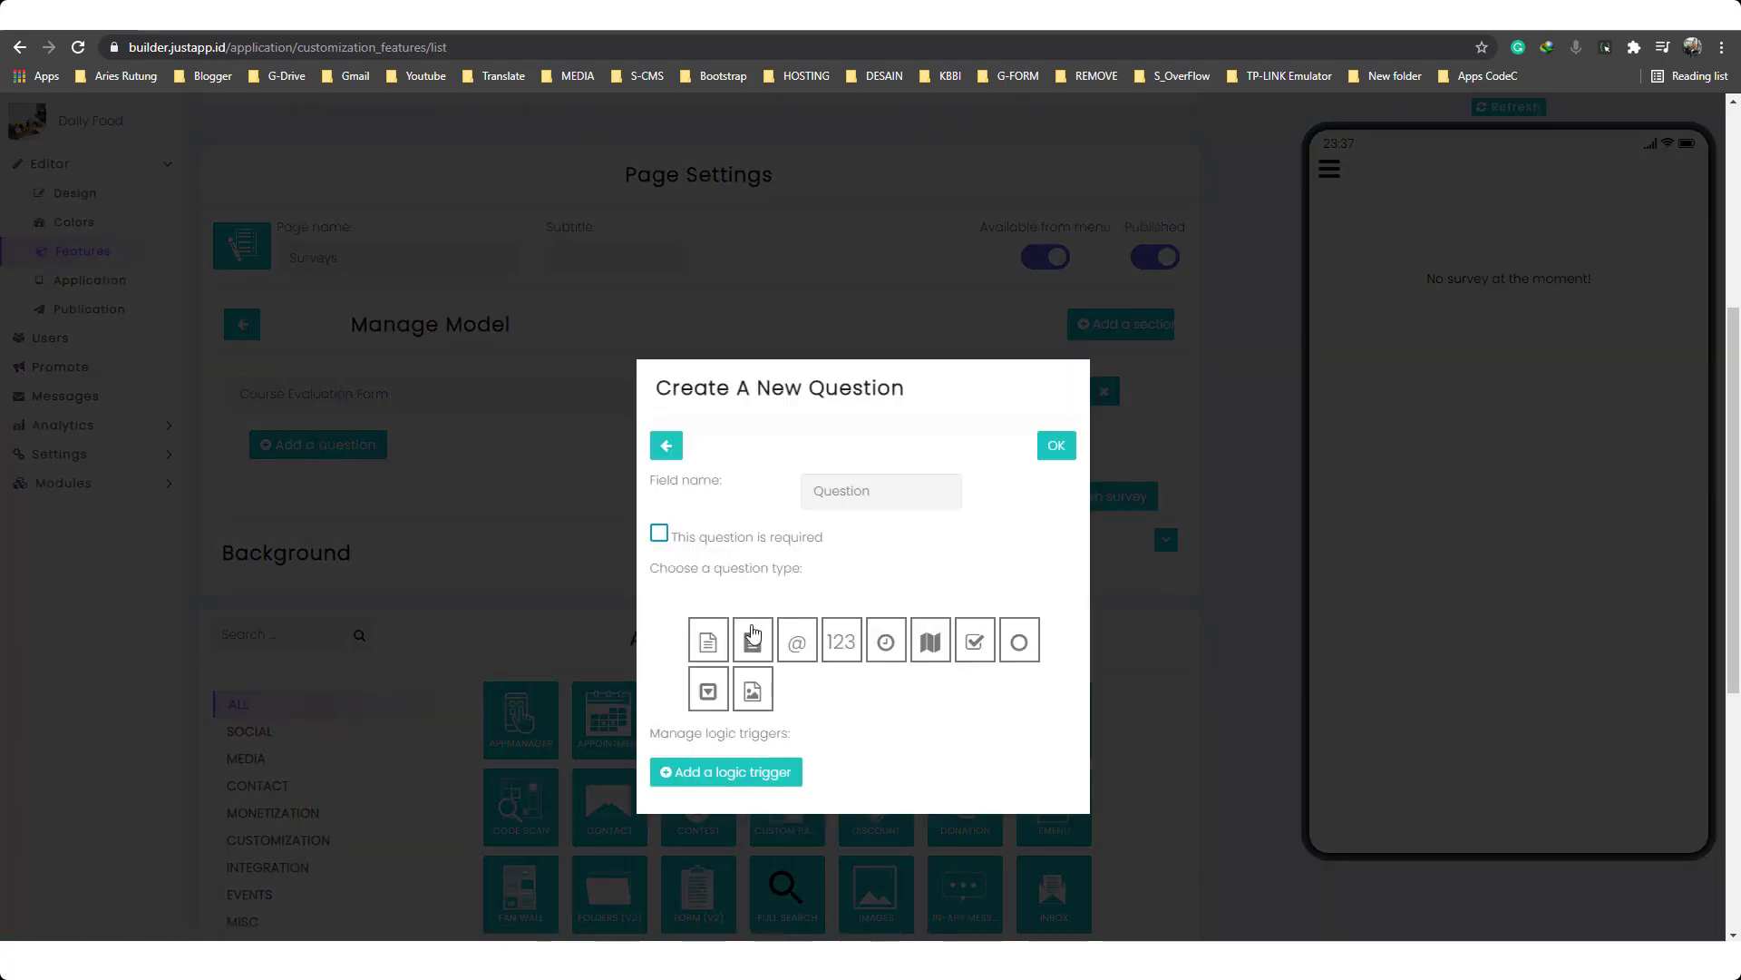
pyautogui.click(712, 646)
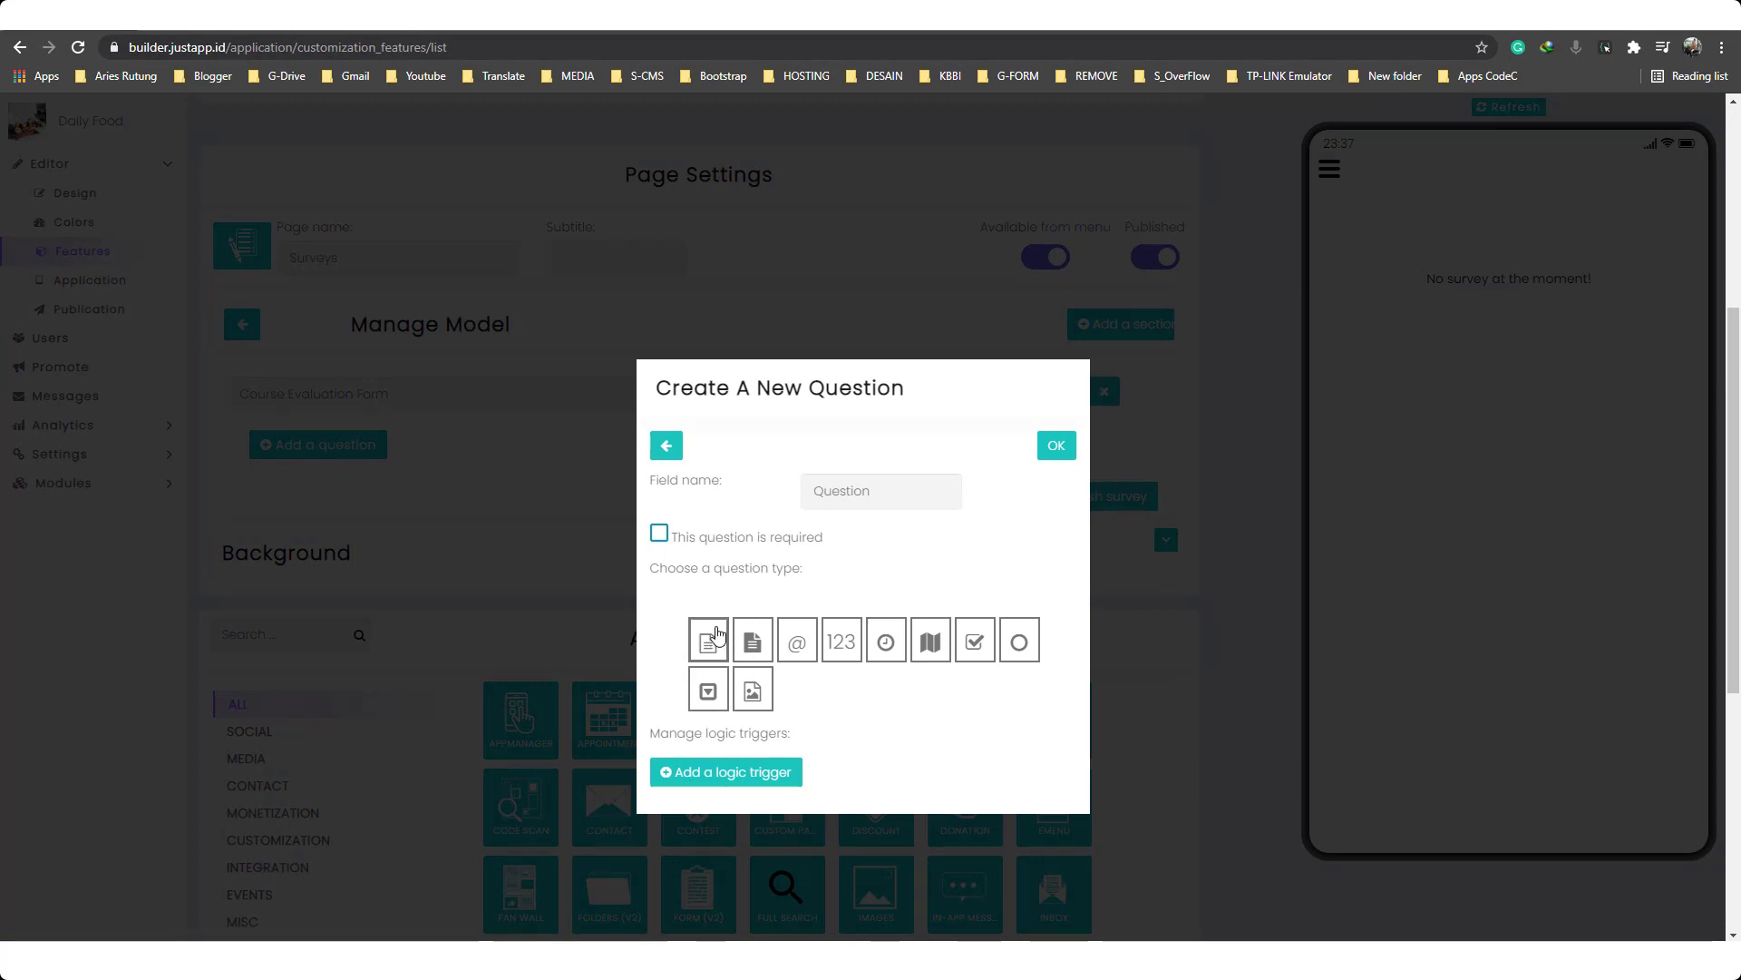
pyautogui.click(659, 536)
# Name the question "Instructor's Name", copying the label from the PDF form in Foxit Reader, and save it.
pyautogui.click(848, 495)
pyautogui.hotkey('alt', 'Tab')
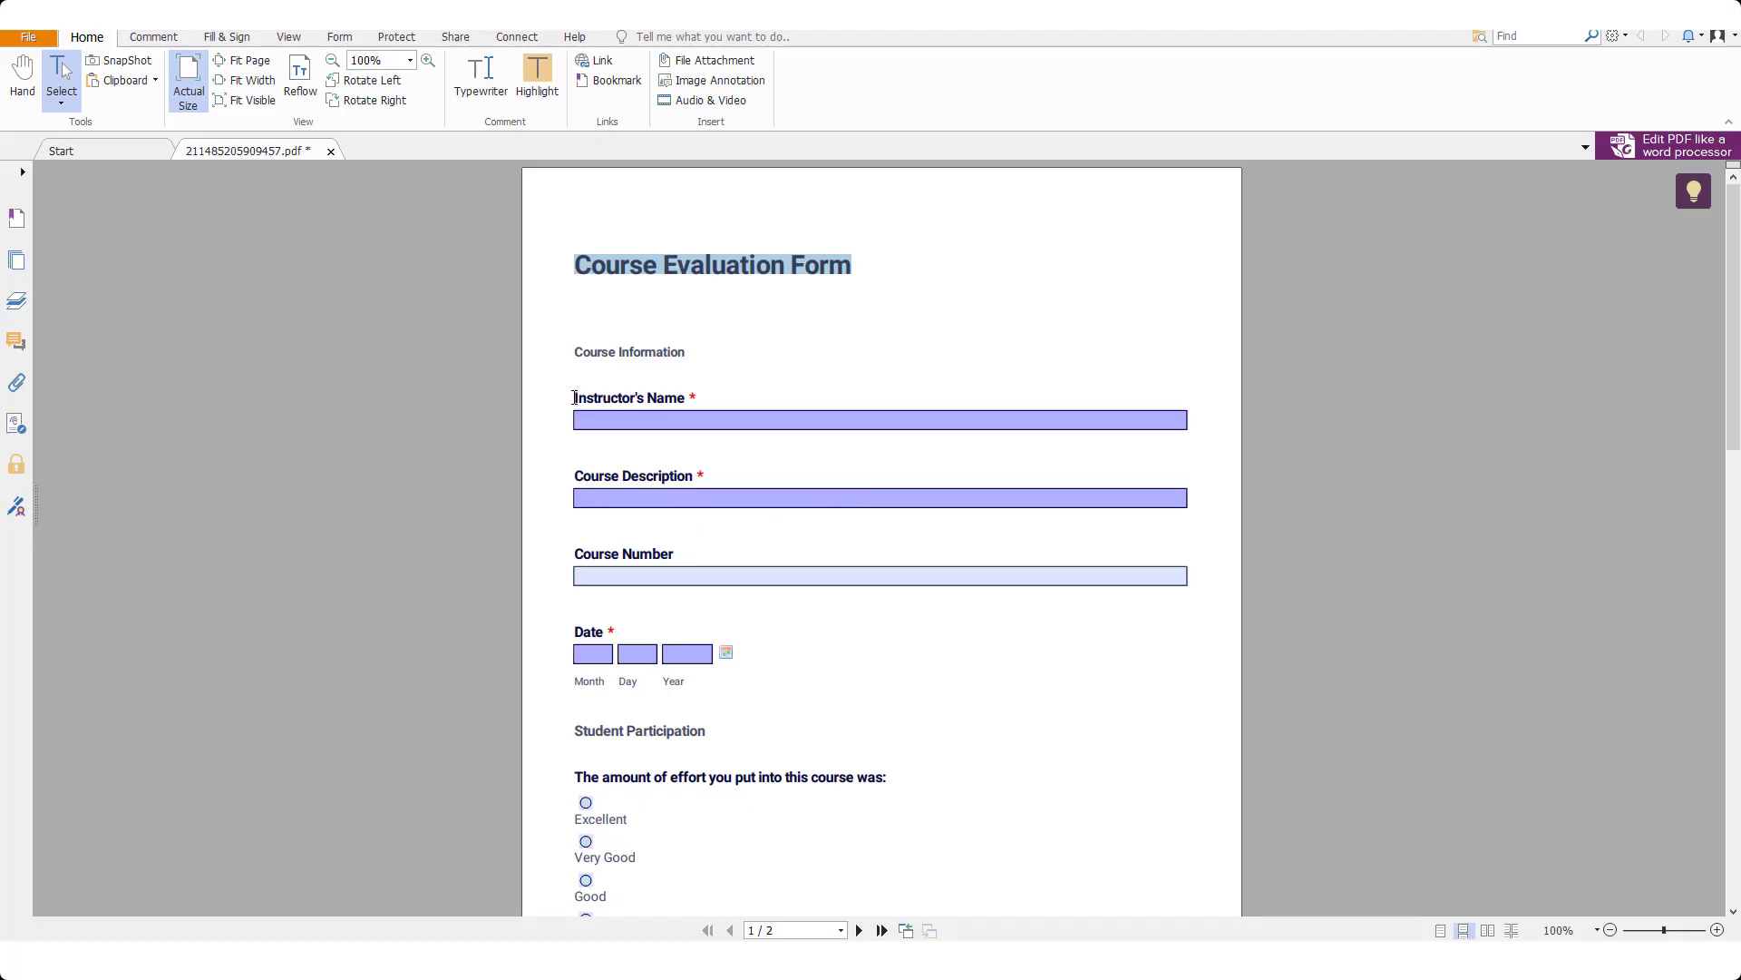
pyautogui.moveTo(574, 397); pyautogui.dragTo(698, 407)
pyautogui.hotkey('ctrl', 'c')
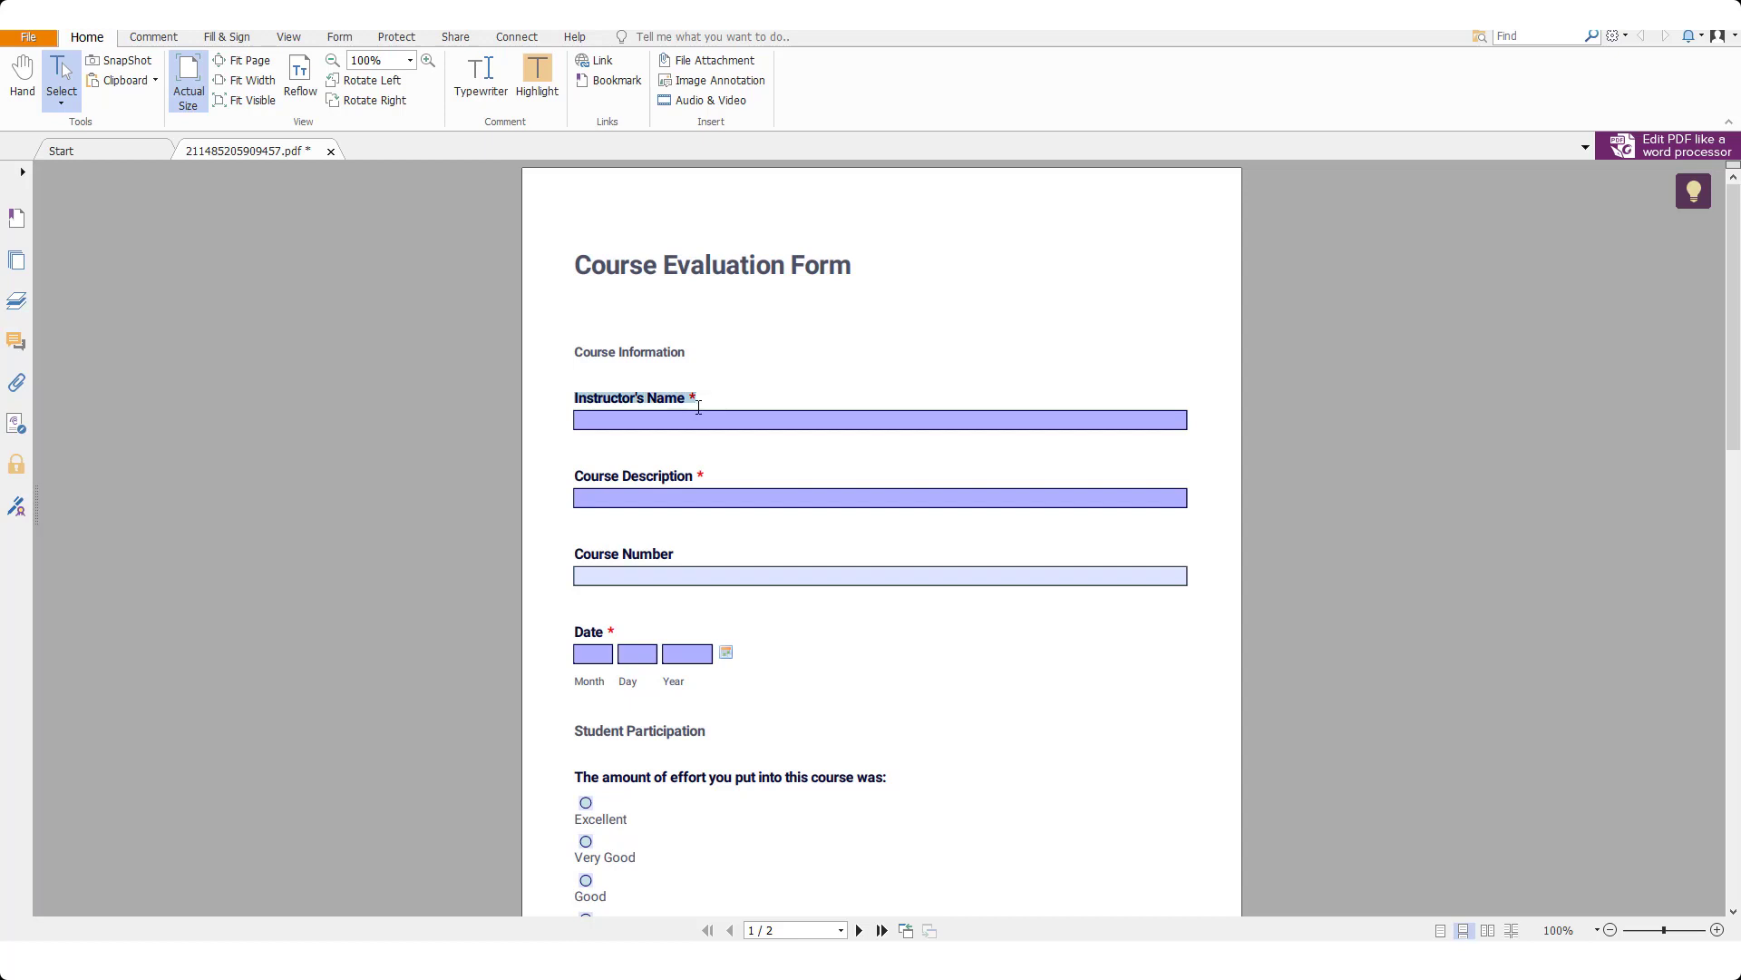
pyautogui.hotkey('alt', 'Tab')
pyautogui.click(833, 504)
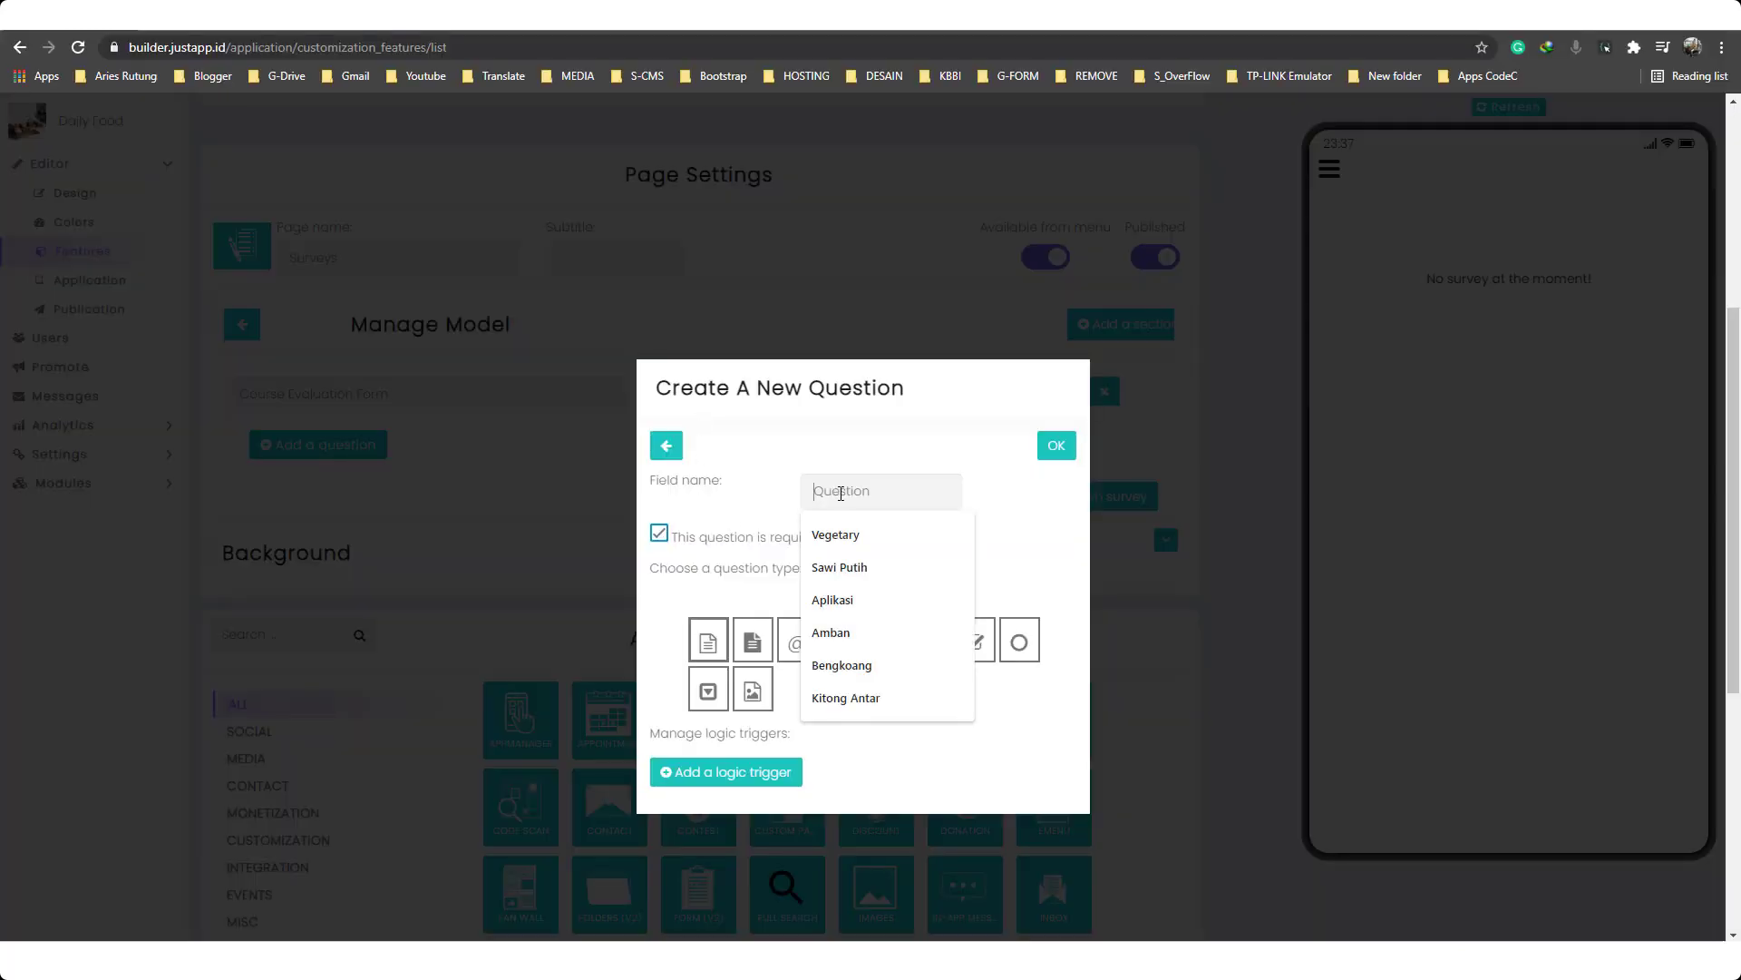
pyautogui.hotkey('ctrl', 'v')
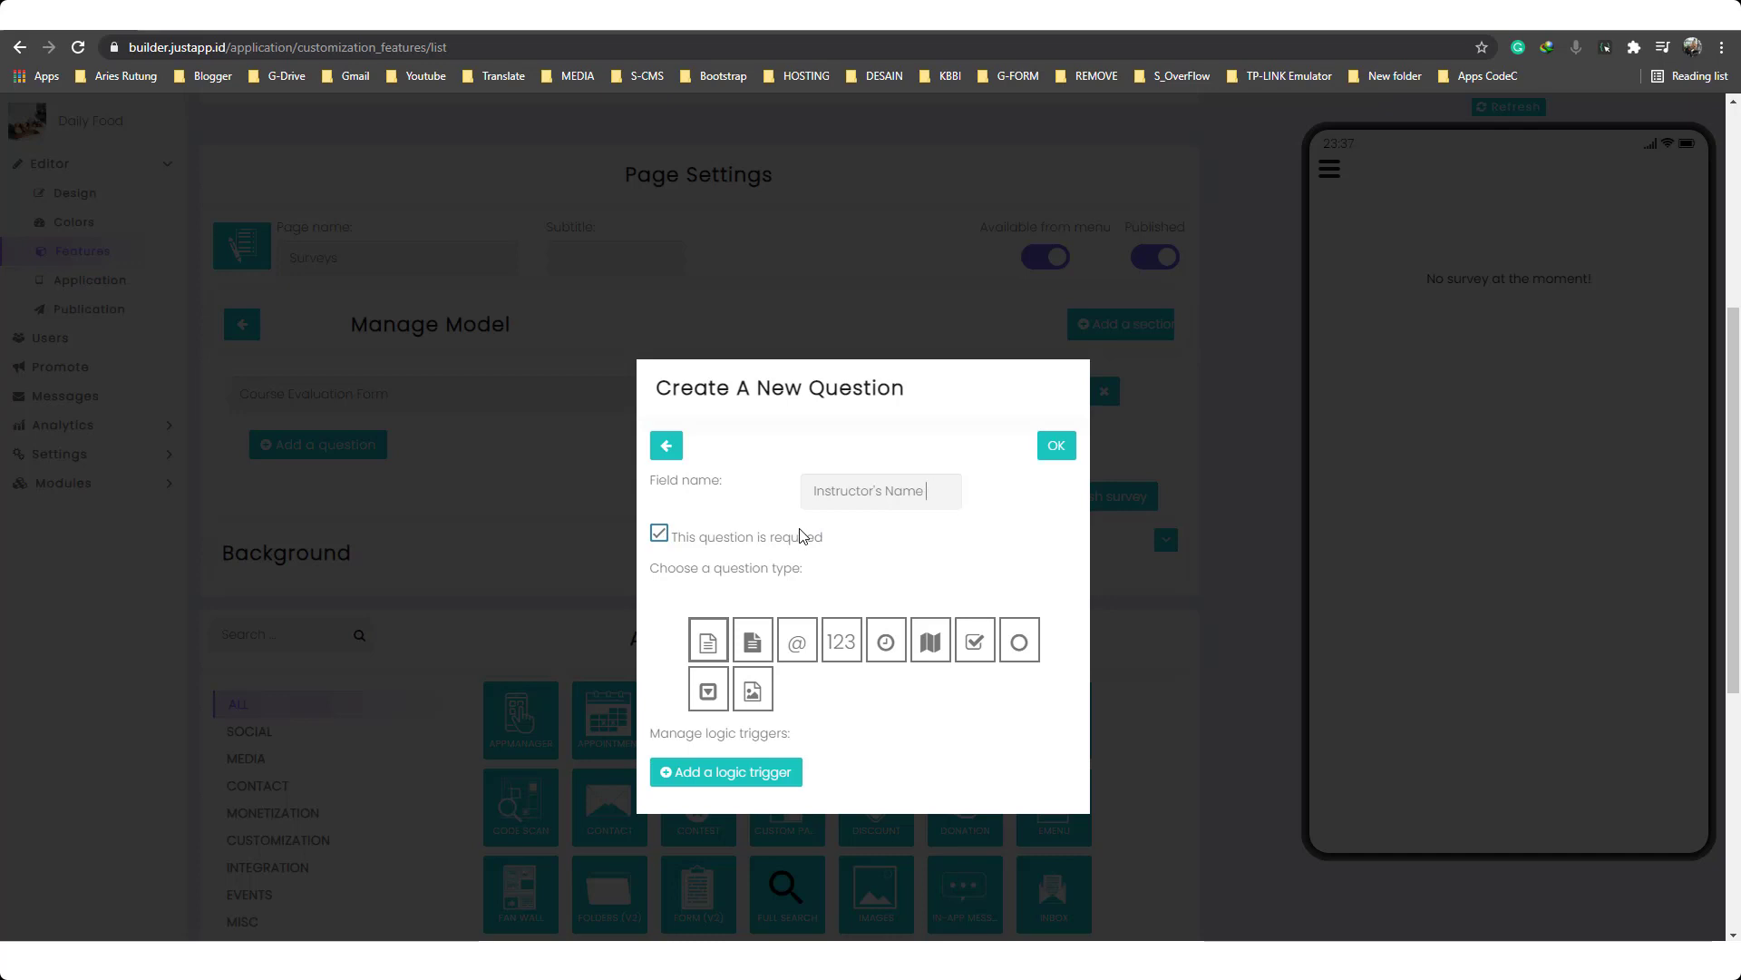
pyautogui.press('BackSpace')
pyautogui.click(1054, 449)
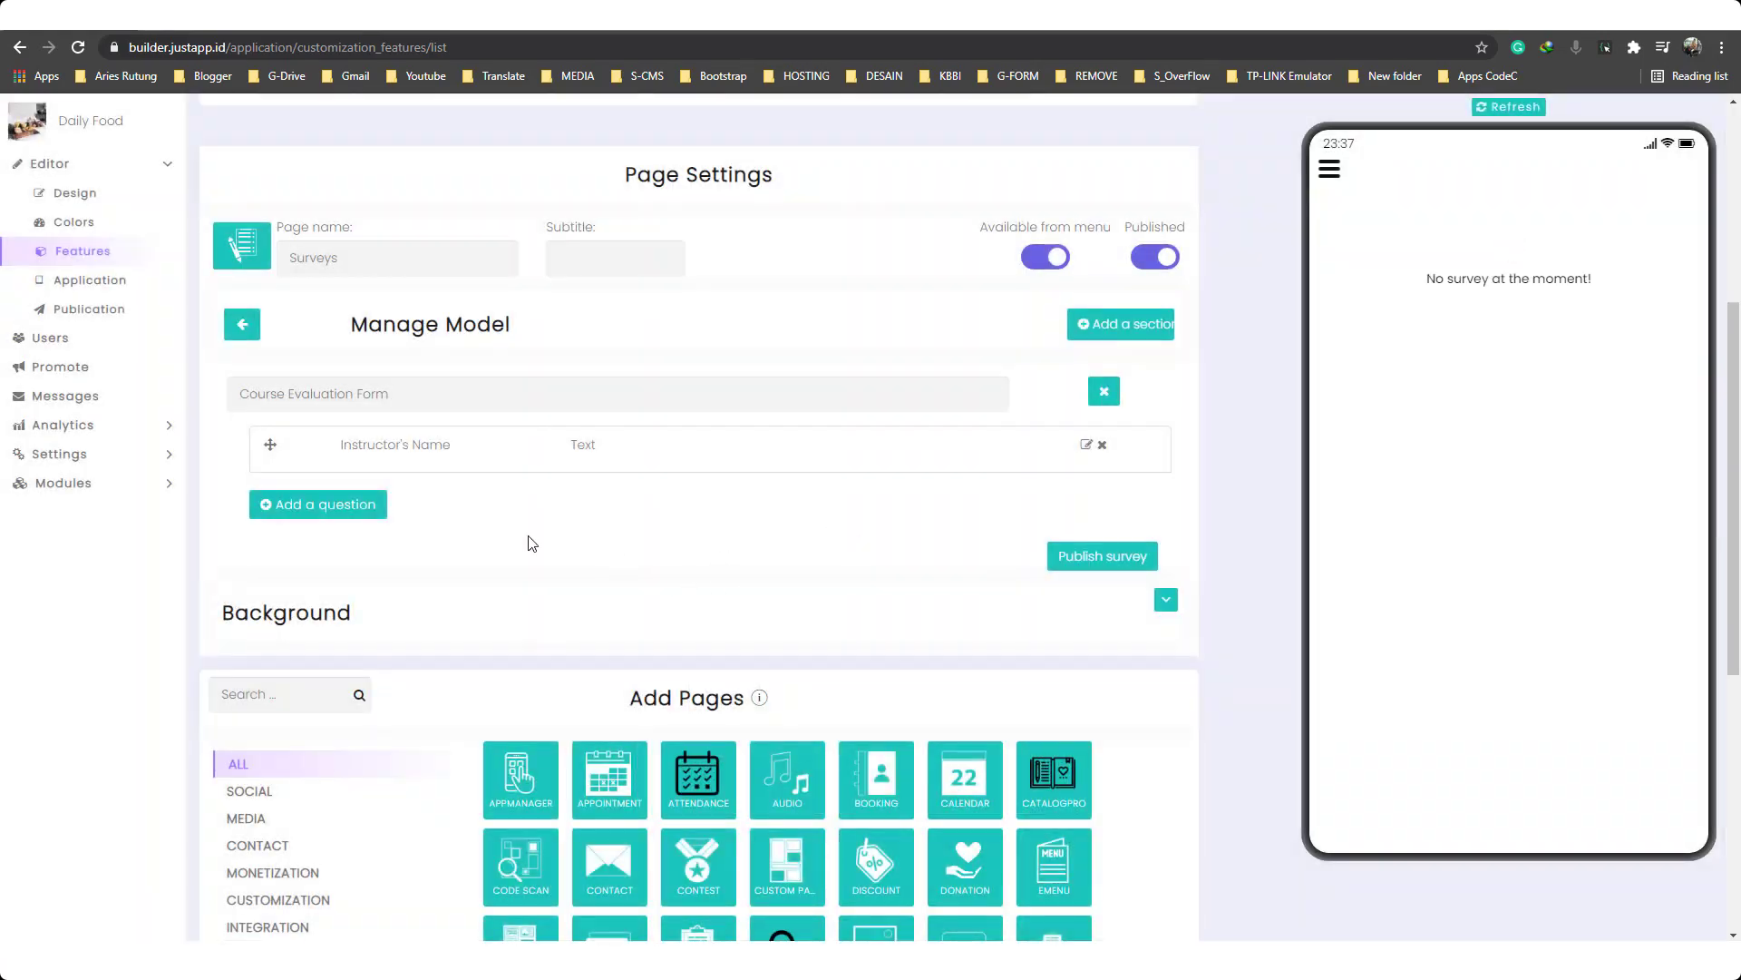
# Add a required multiline text question named "Course Description", copying the label from the PDF form in Foxit Reader.
pyautogui.click(311, 511)
pyautogui.hotkey('alt', 'Tab')
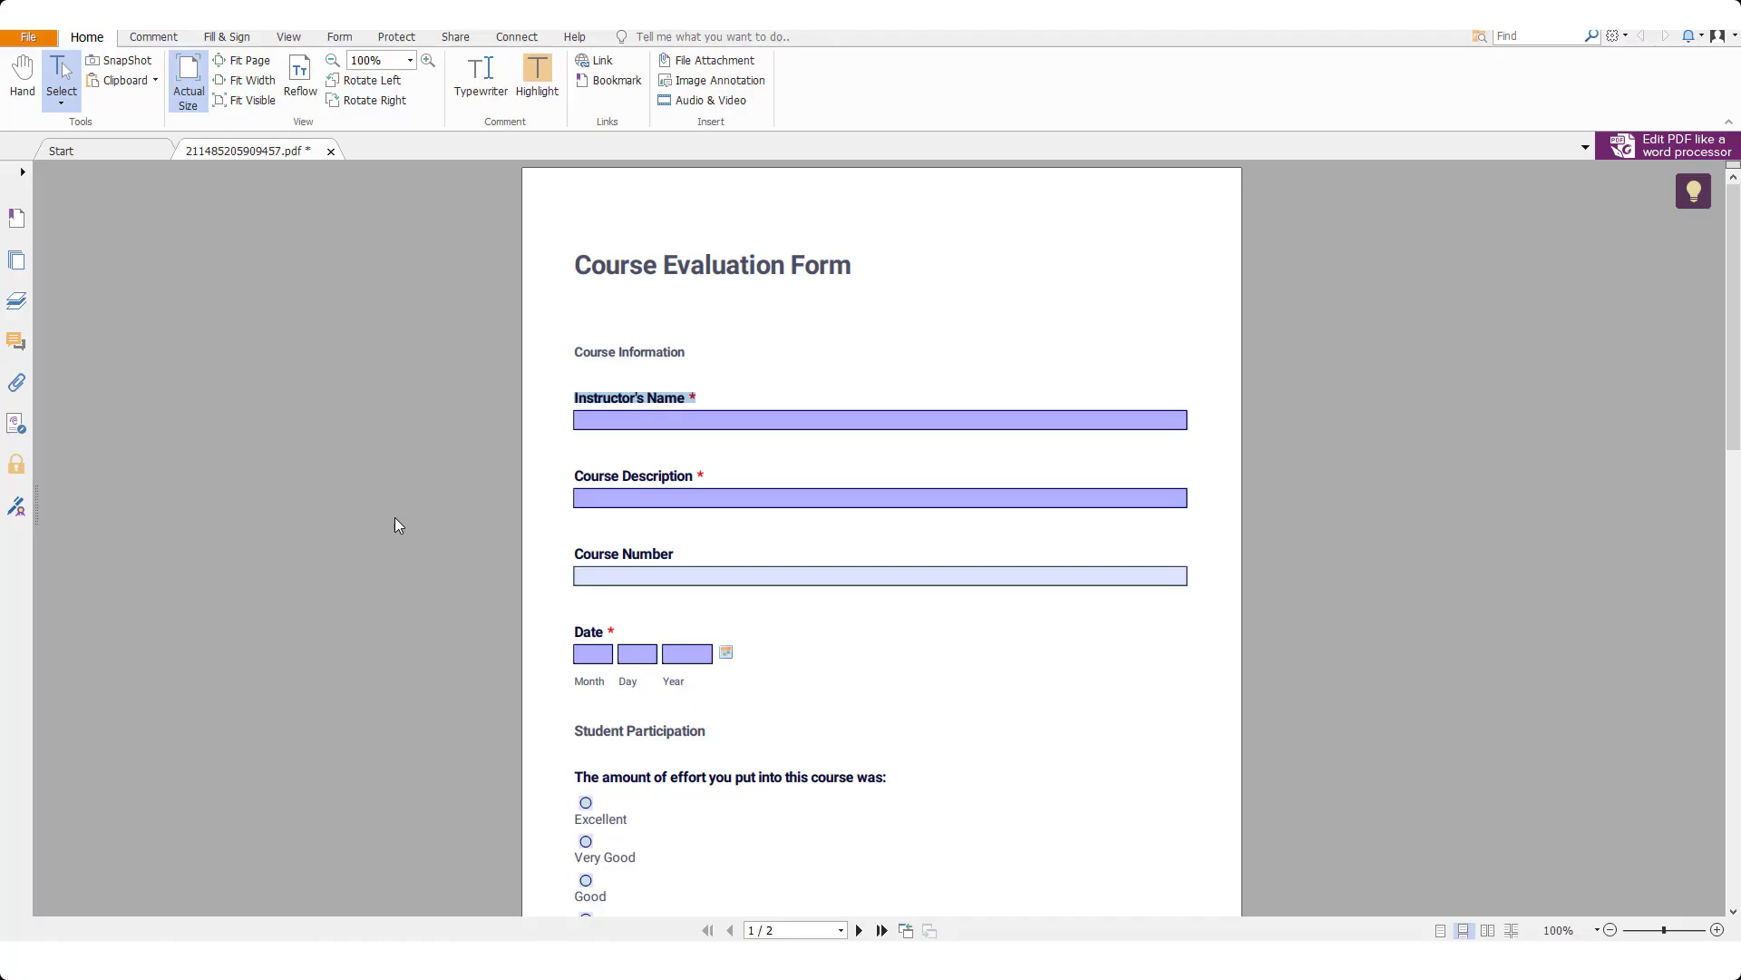
pyautogui.moveTo(570, 481); pyautogui.dragTo(734, 492)
pyautogui.hotkey('ctrl', 'c')
pyautogui.hotkey('alt', 'Tab')
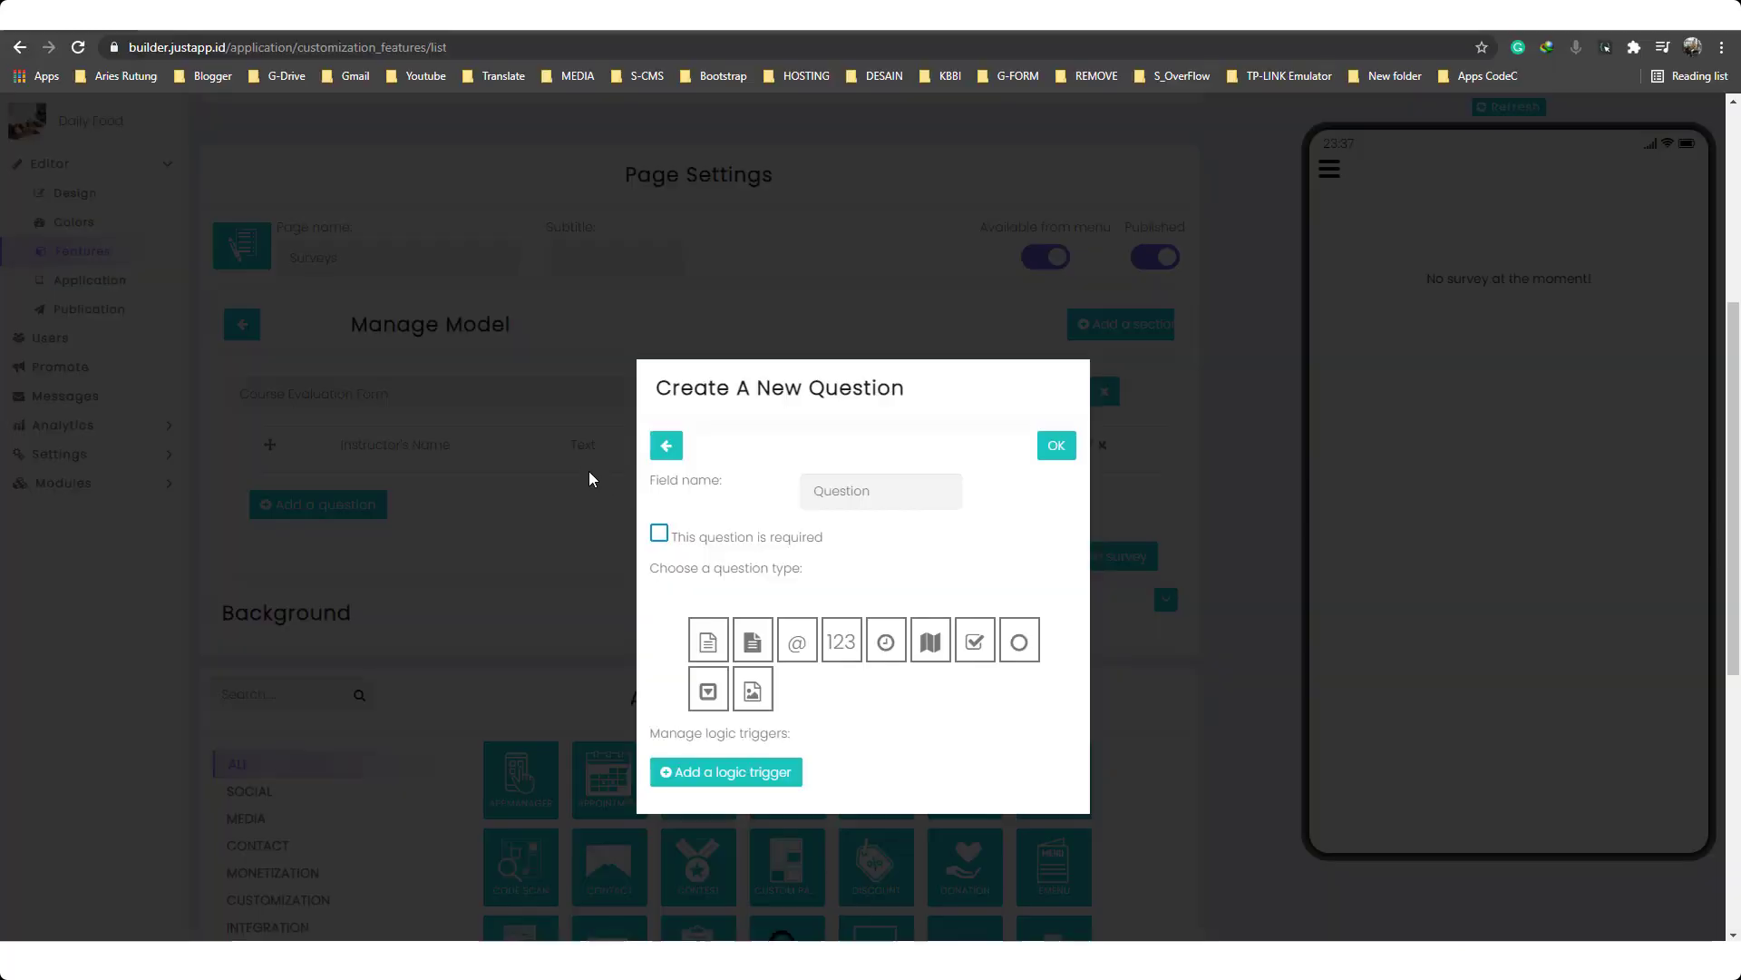
pyautogui.click(836, 489)
pyautogui.hotkey('ctrl', 'v')
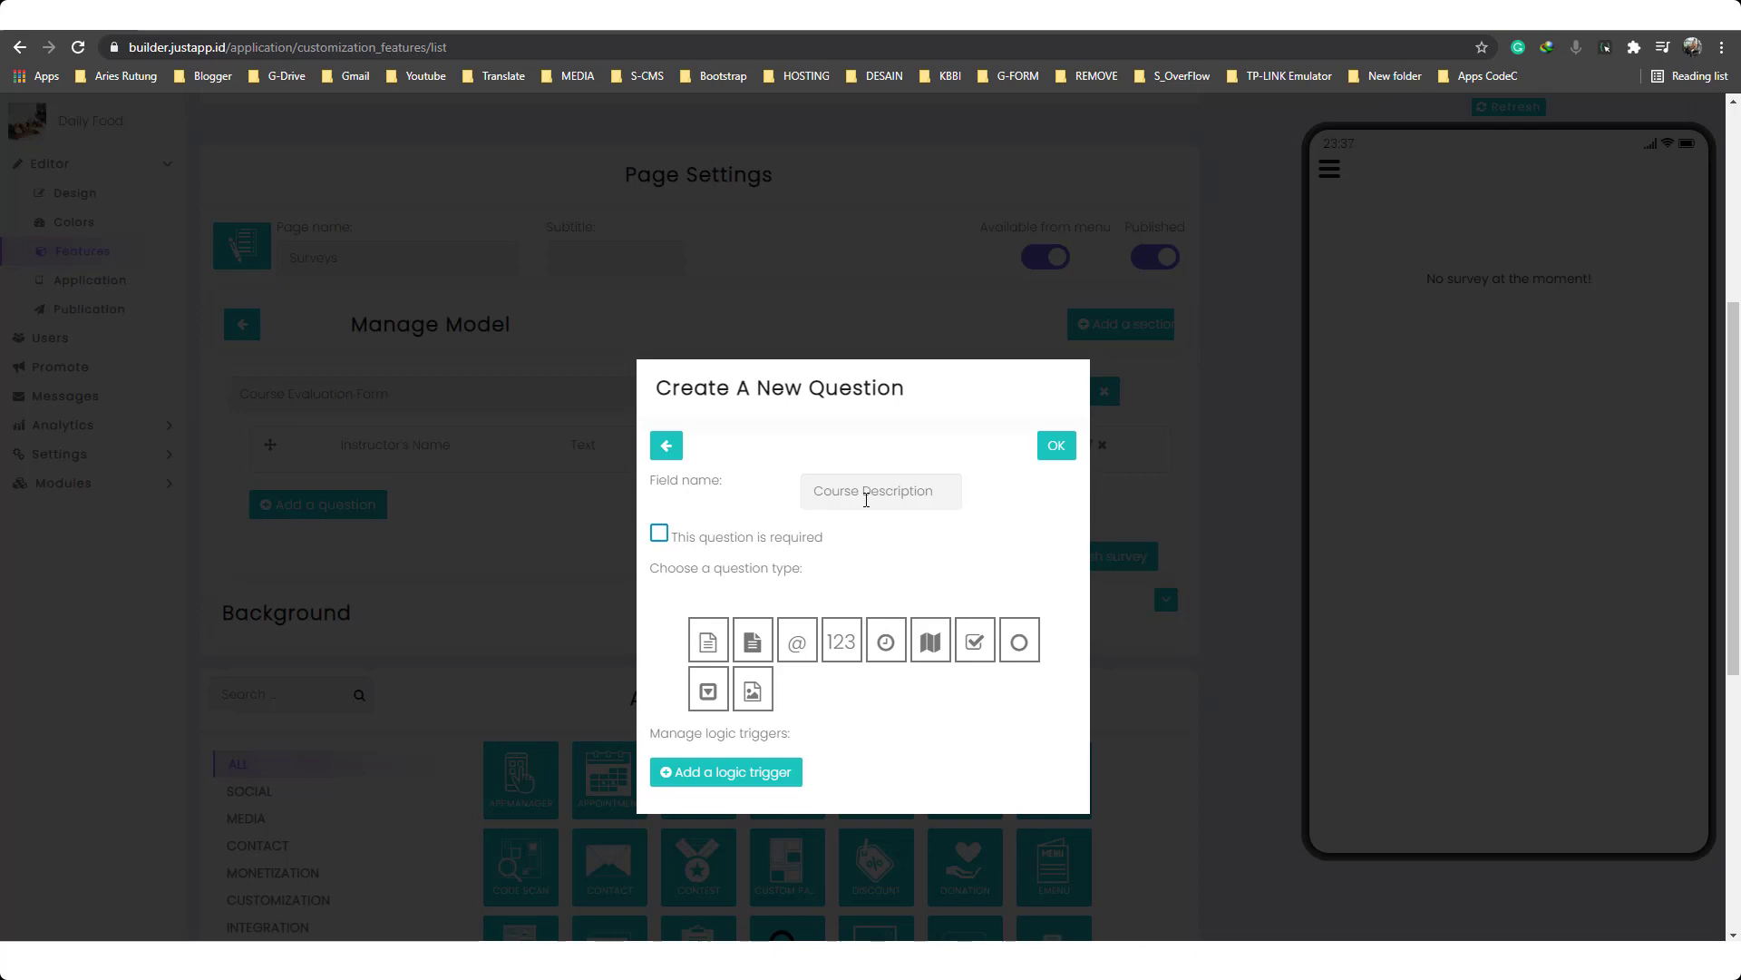
pyautogui.click(753, 642)
pyautogui.click(659, 534)
pyautogui.click(1054, 450)
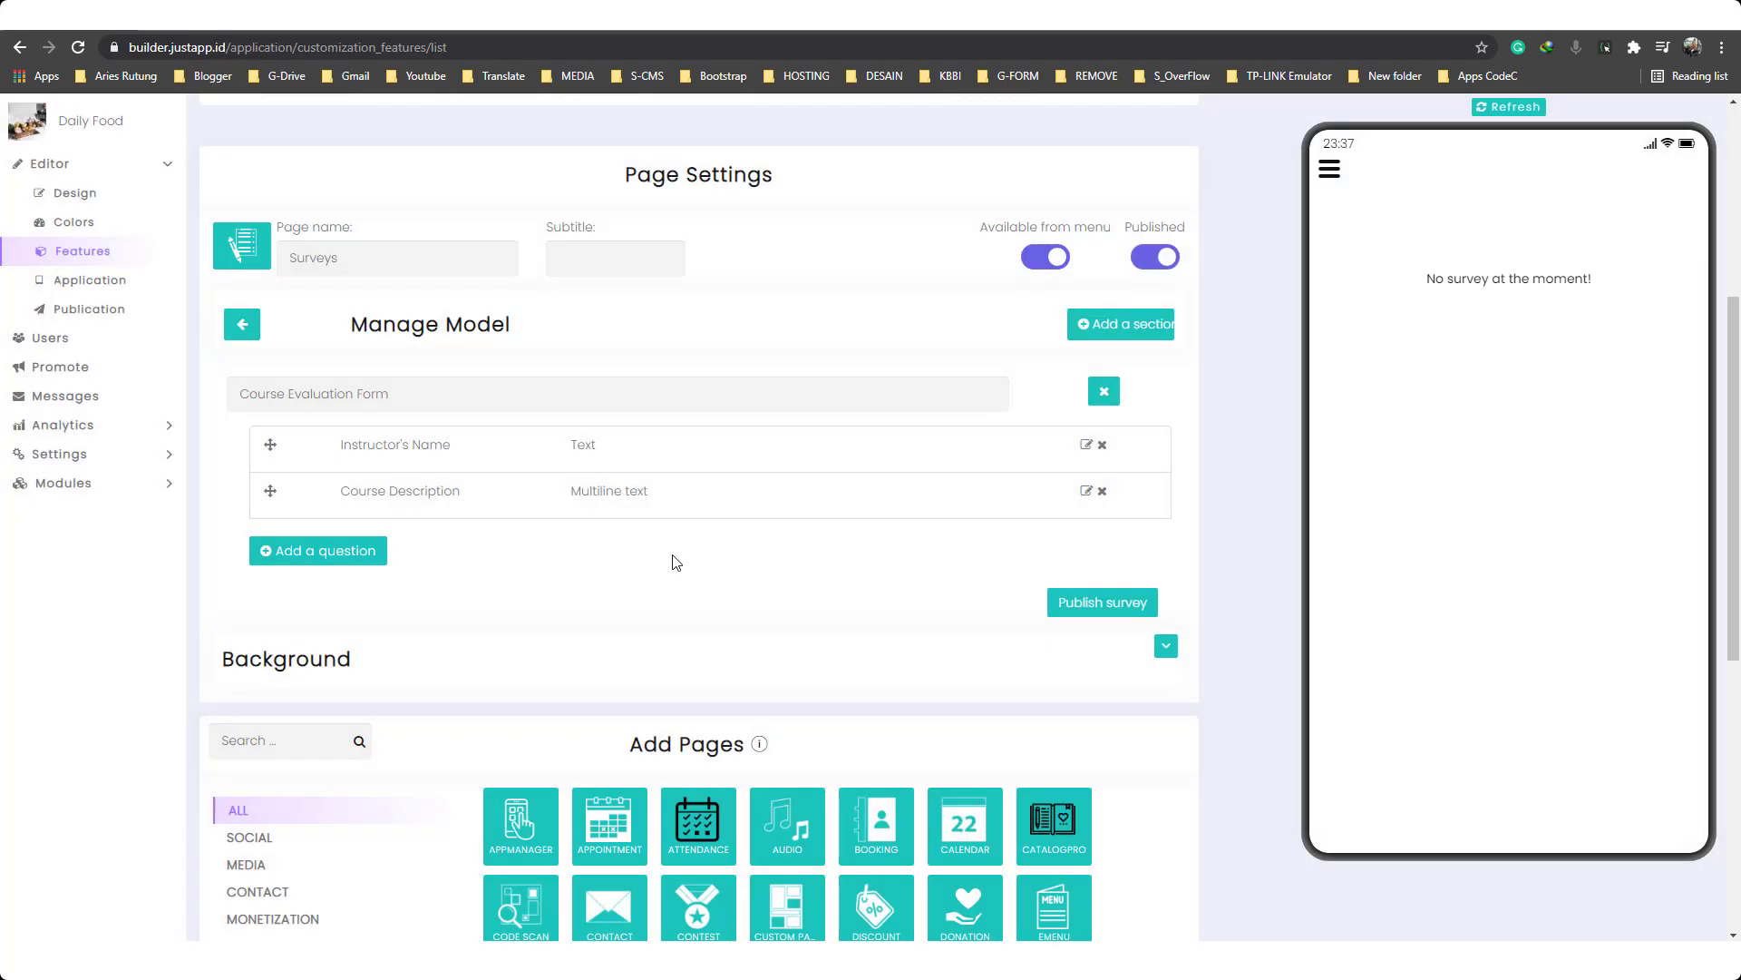
# Add an optional number question named "Course Number", copying the label from the PDF form in Foxit Reader.
pyautogui.click(335, 548)
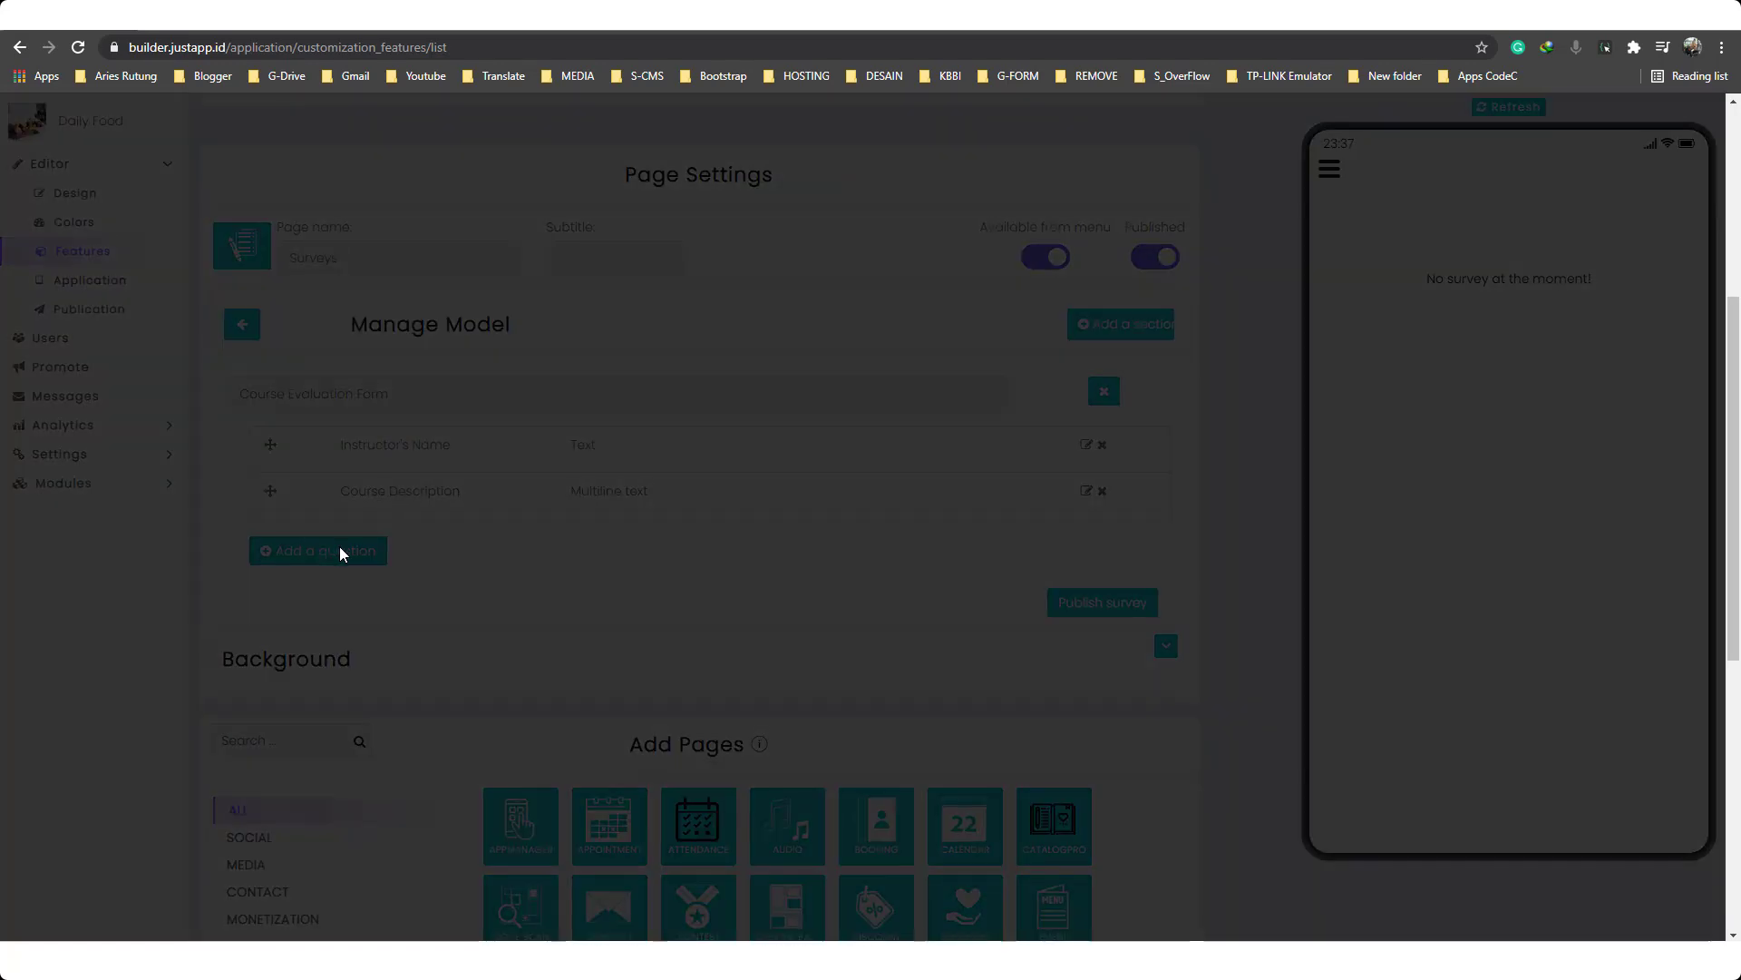
pyautogui.hotkey('alt', 'Tab')
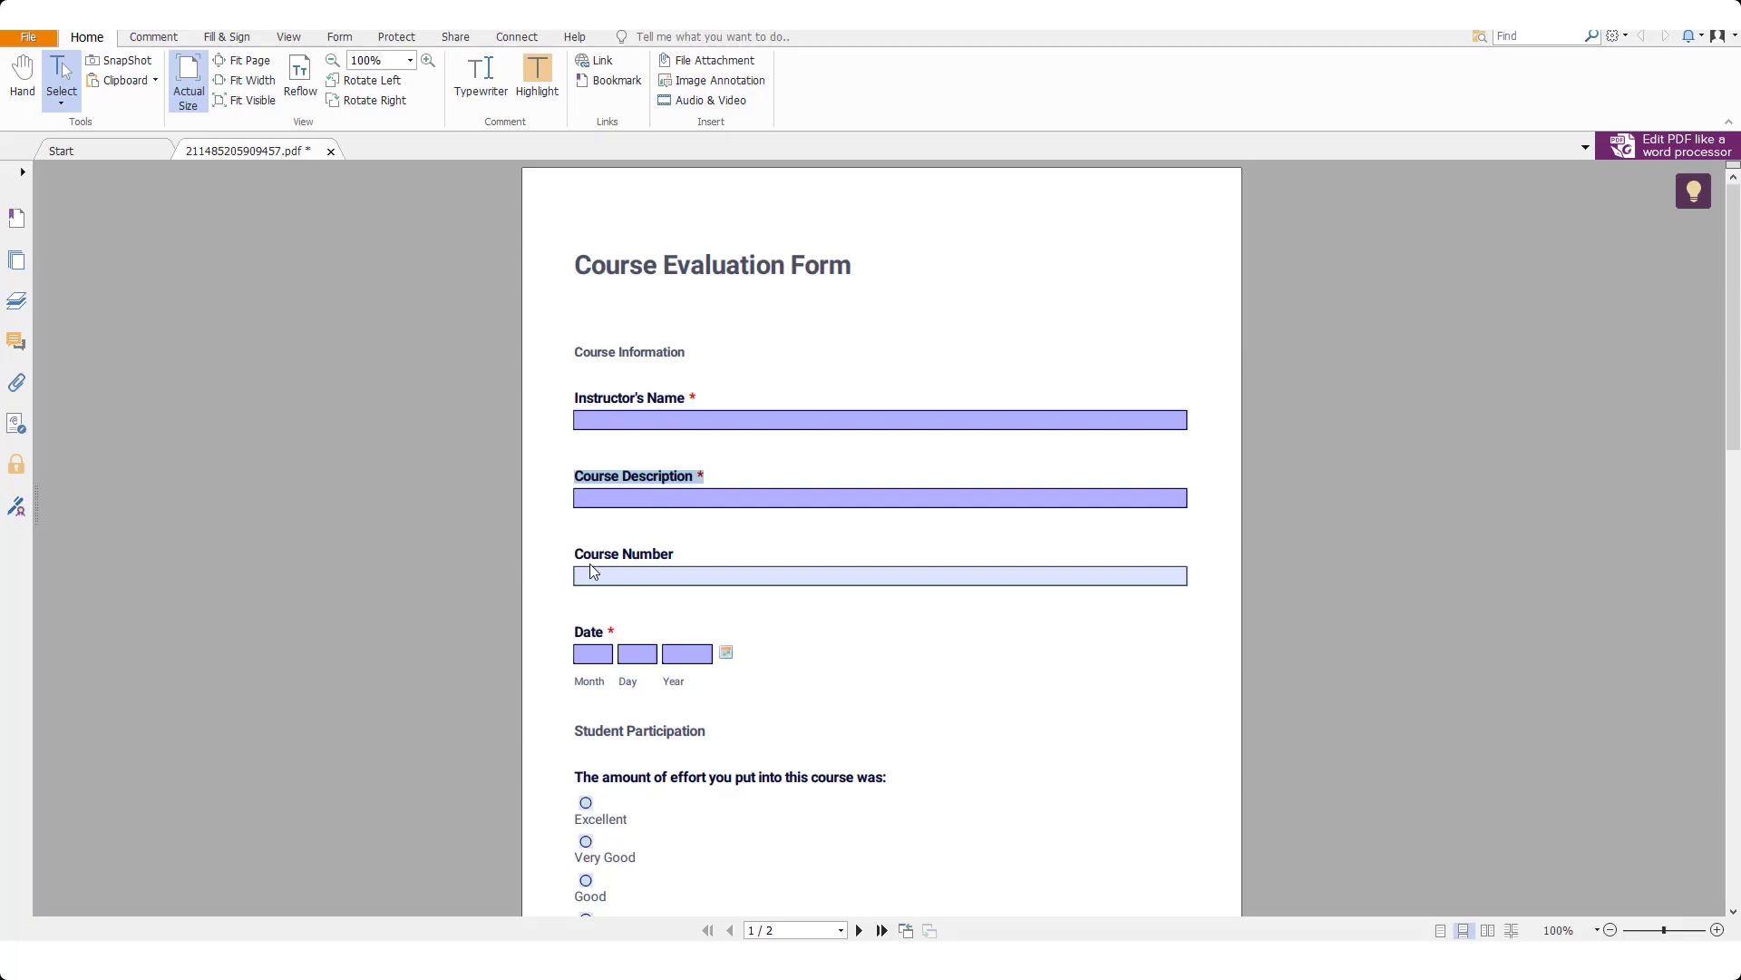
pyautogui.moveTo(569, 552); pyautogui.dragTo(698, 555)
pyautogui.hotkey('ctrl', 'c')
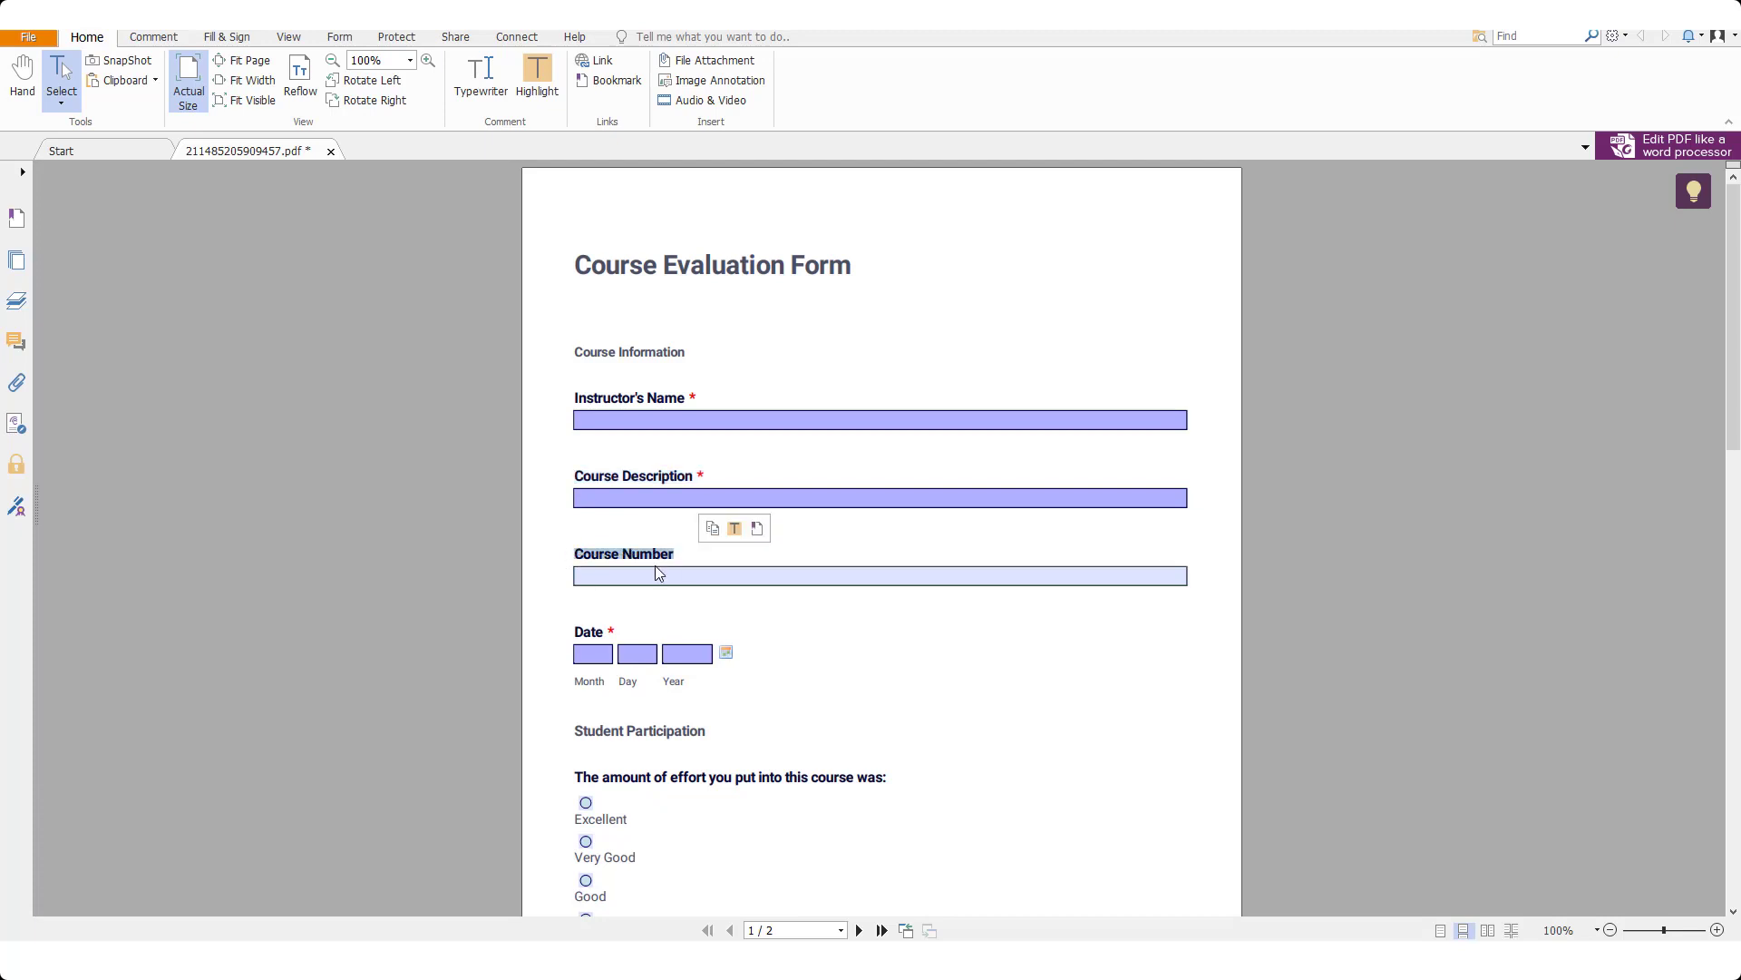
pyautogui.hotkey('alt', 'Tab')
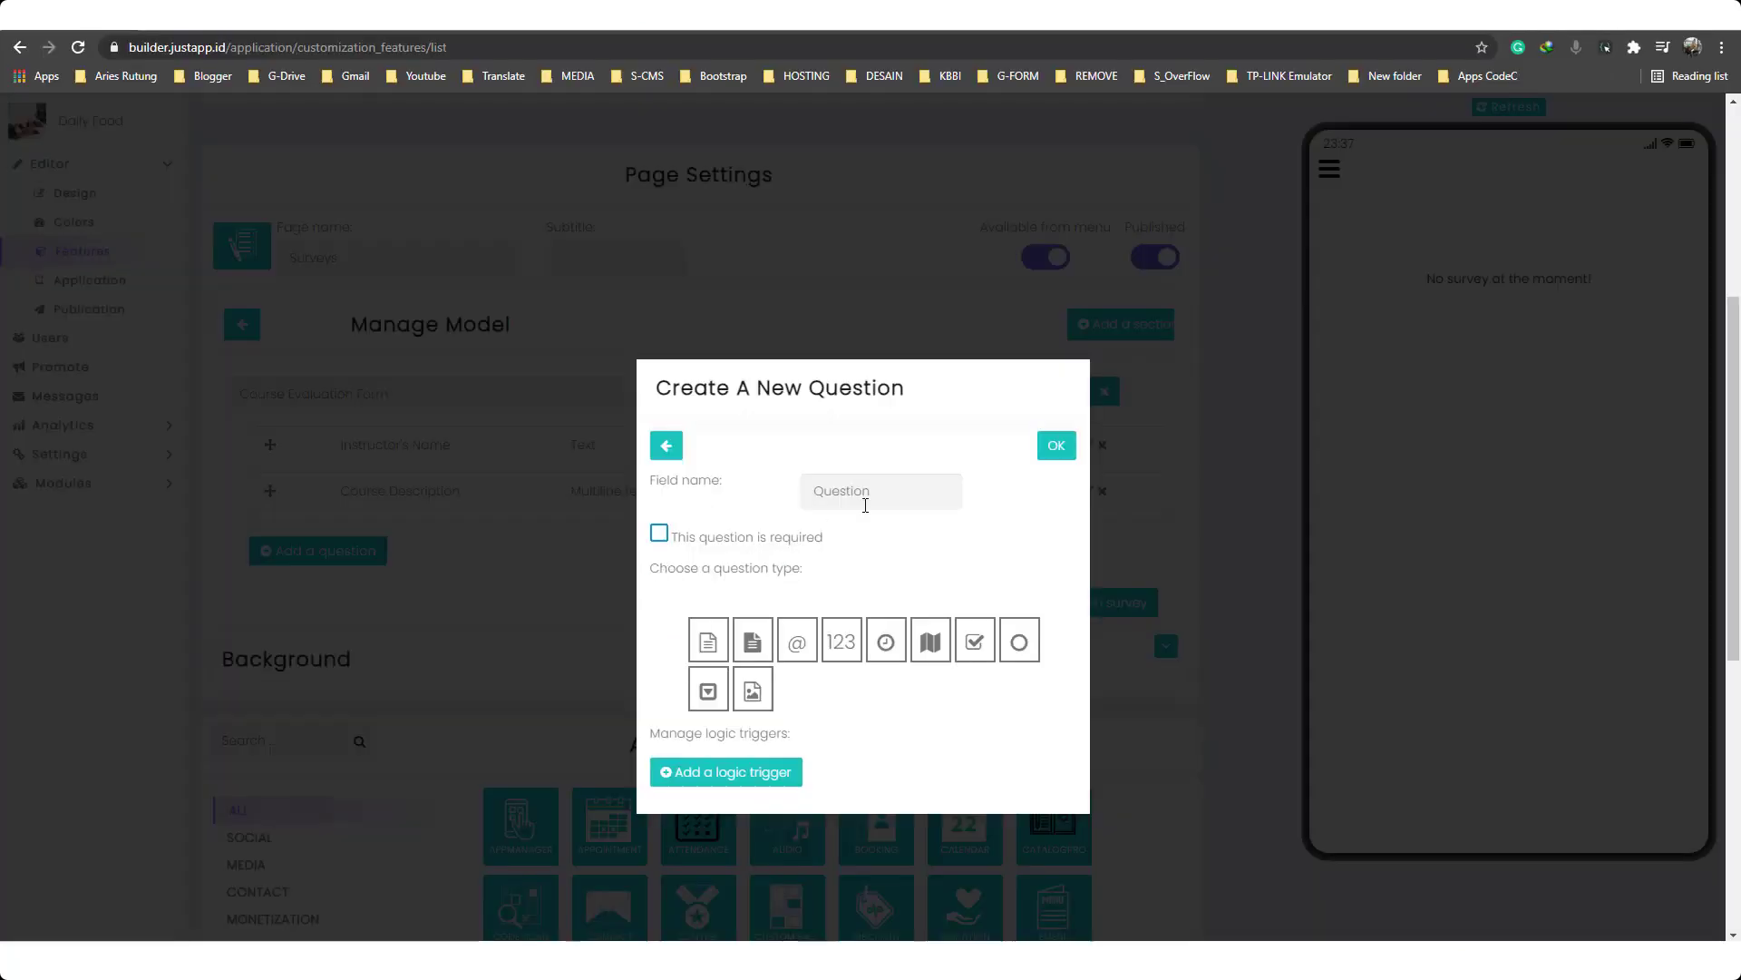
pyautogui.click(853, 492)
pyautogui.hotkey('ctrl', 'v')
pyautogui.click(834, 646)
pyautogui.click(1056, 445)
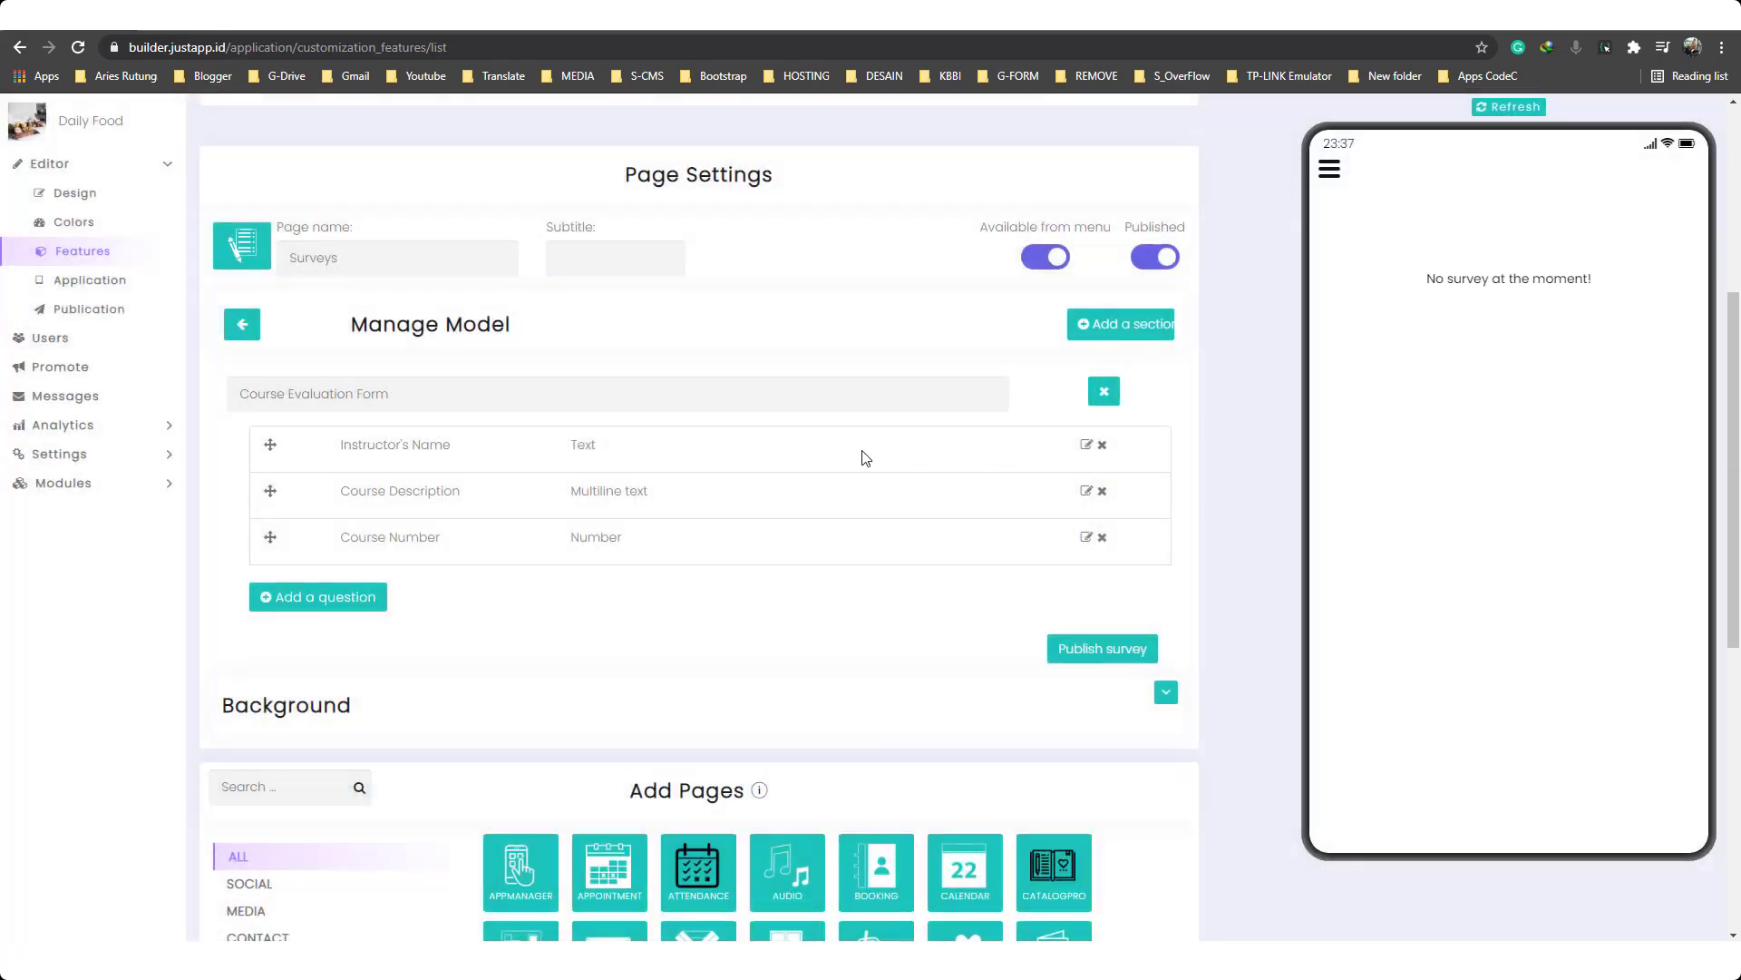
# Add a required date-and-time question named "Date", copying the label from the PDF form in Foxit Reader.
pyautogui.hotkey('alt', 'Tab')
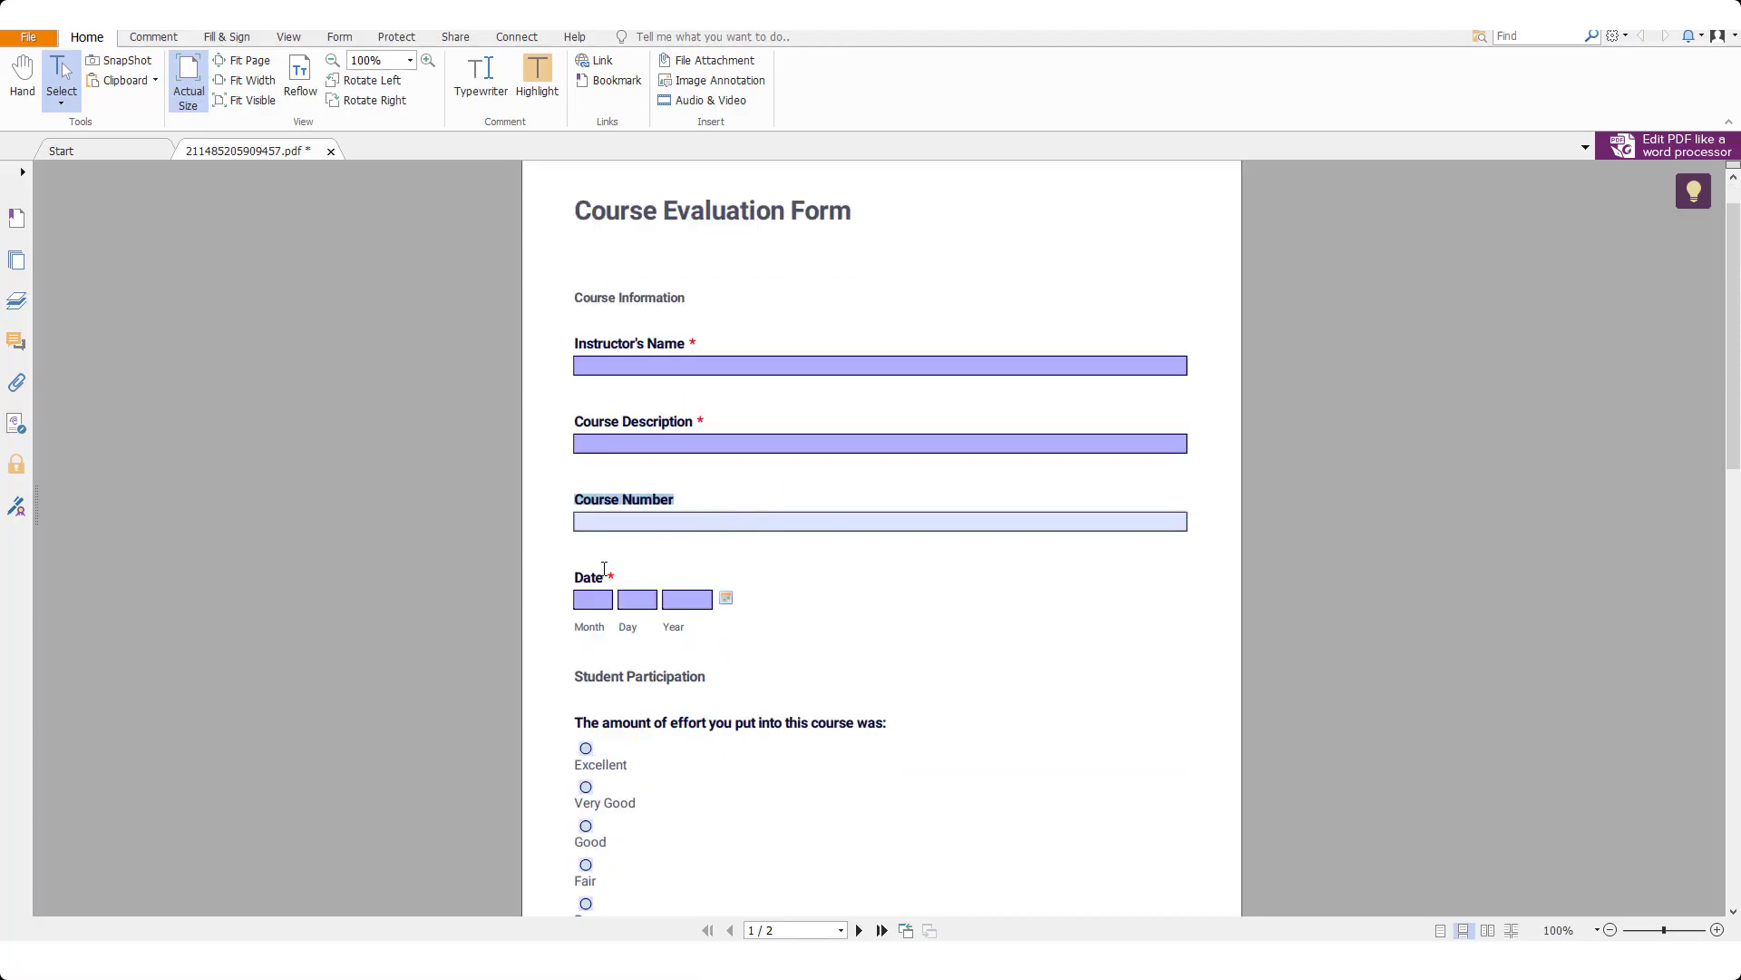
pyautogui.moveTo(573, 580); pyautogui.dragTo(623, 578)
pyautogui.hotkey('ctrl', 'c')
pyautogui.hotkey('alt', 'Tab')
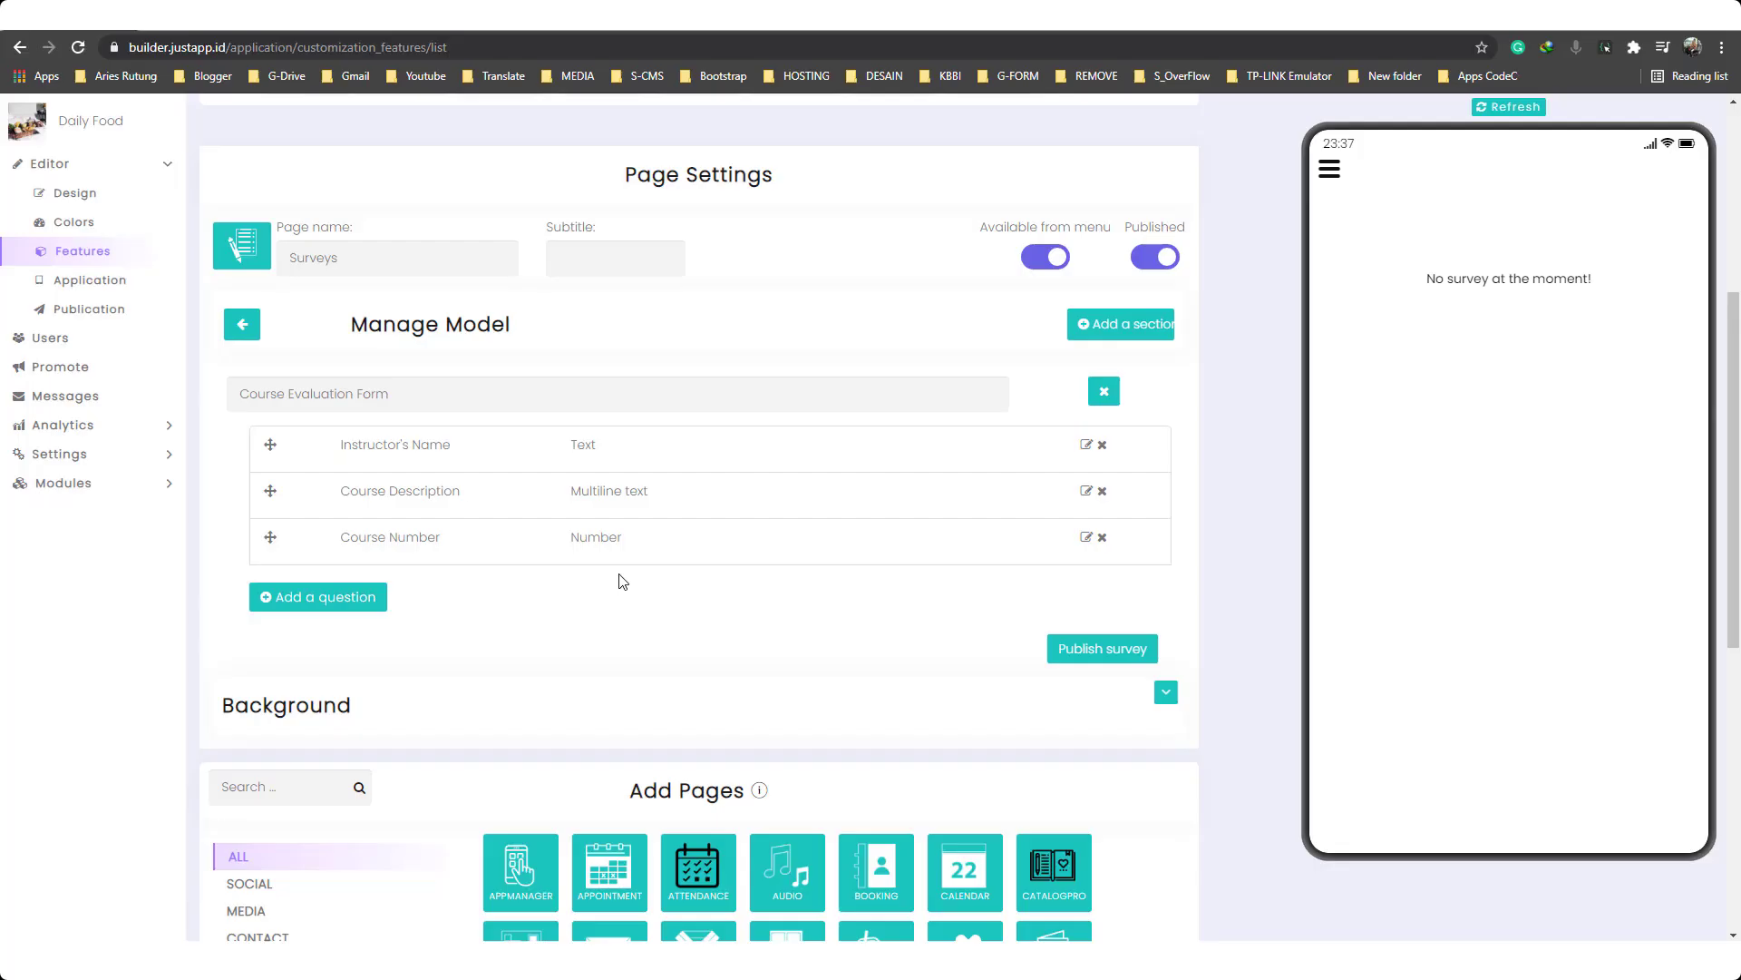
pyautogui.click(341, 599)
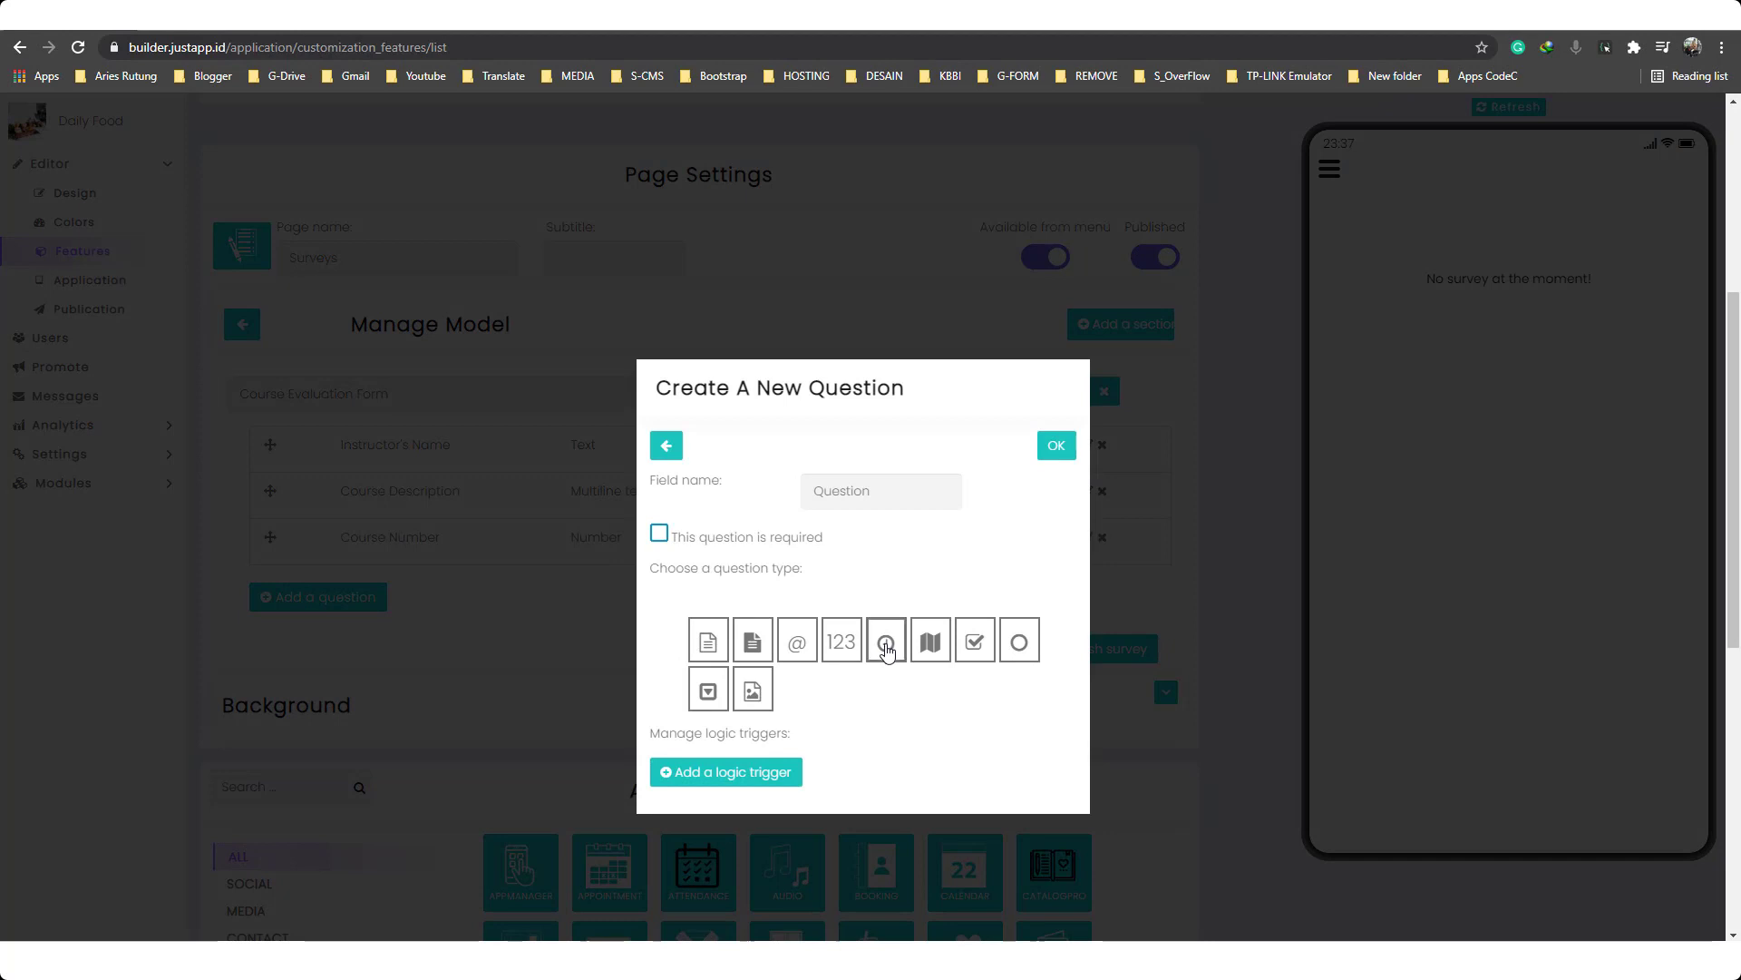
pyautogui.click(852, 491)
pyautogui.hotkey('ctrl', 'v')
pyautogui.click(661, 535)
pyautogui.click(1052, 445)
# Copy the question label "The amount of effort you put into this course was:" from the PDF form in Foxit Reader and return to Chrome.
pyautogui.hotkey('alt', 'Tab')
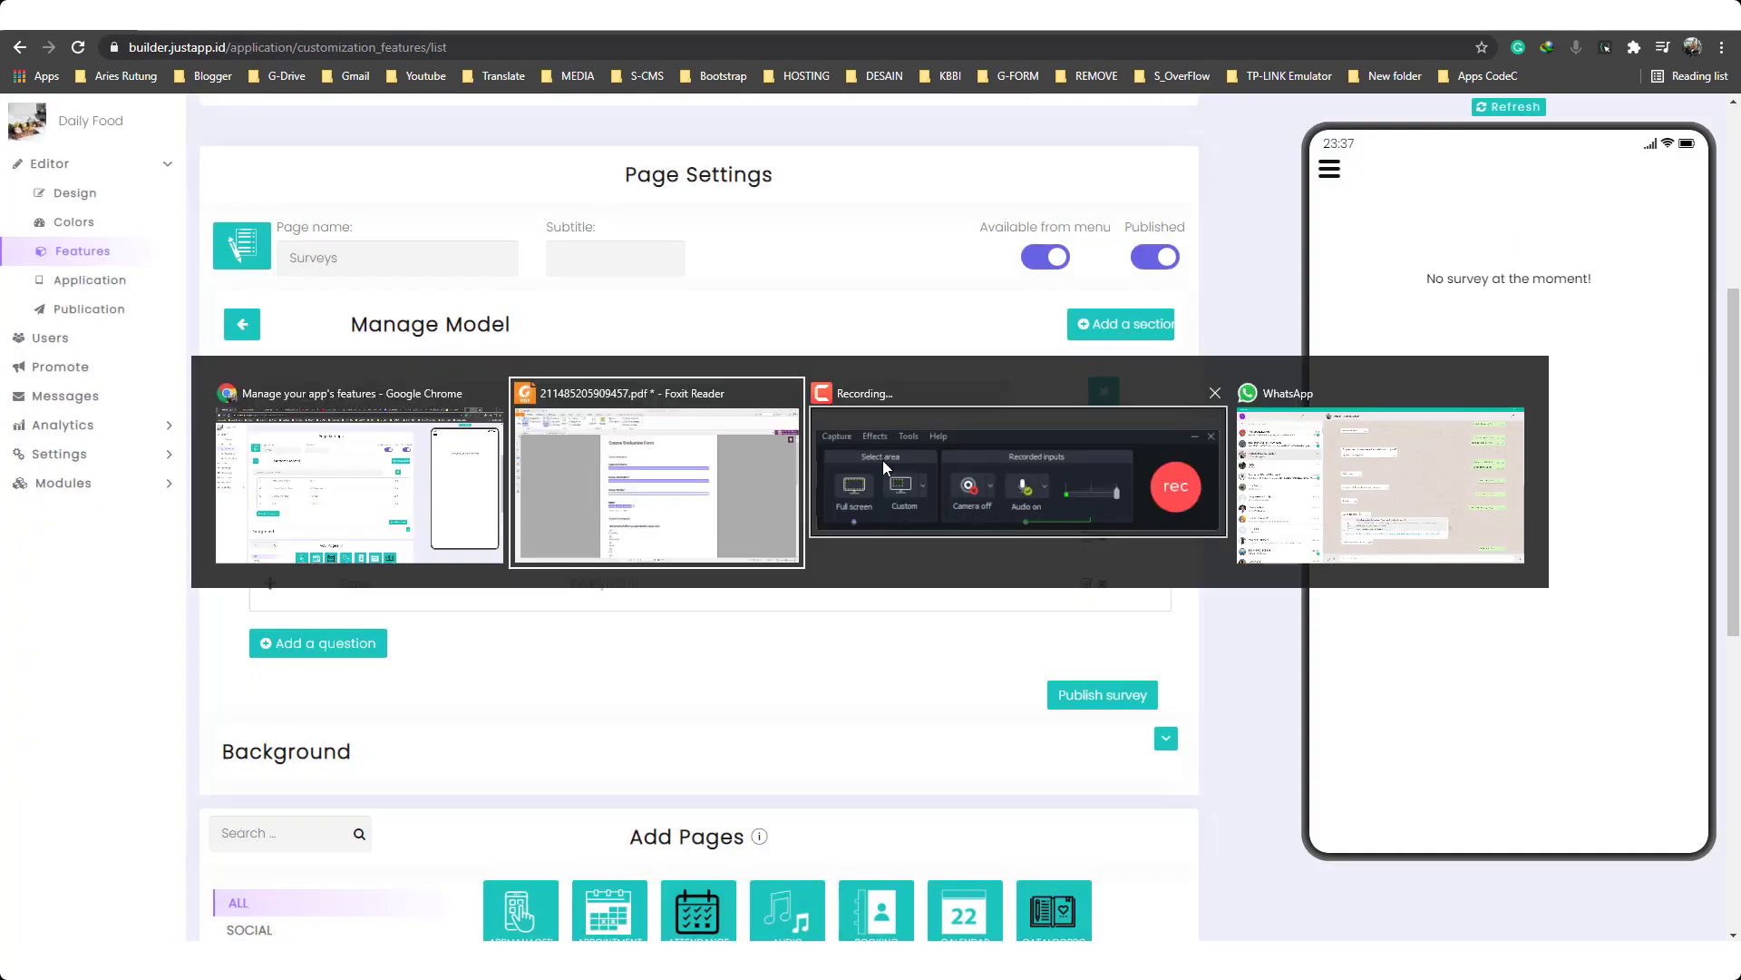
pyautogui.scroll(-2, 831, 498)
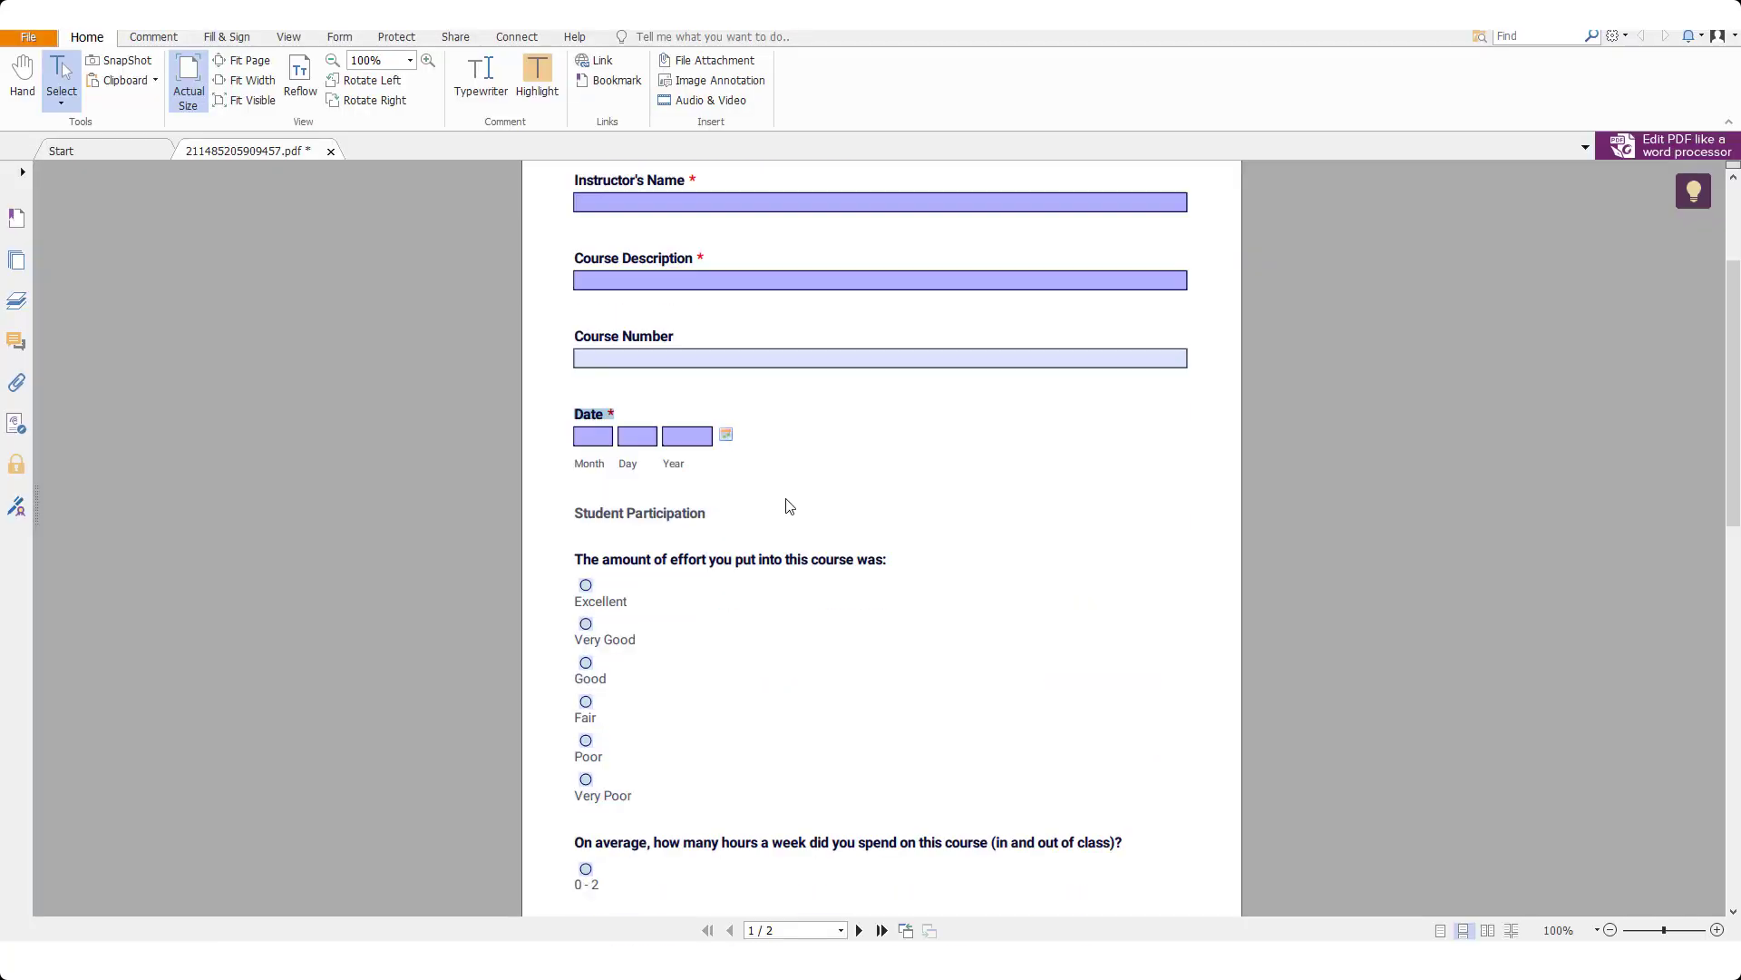
pyautogui.scroll(-1, 672, 513)
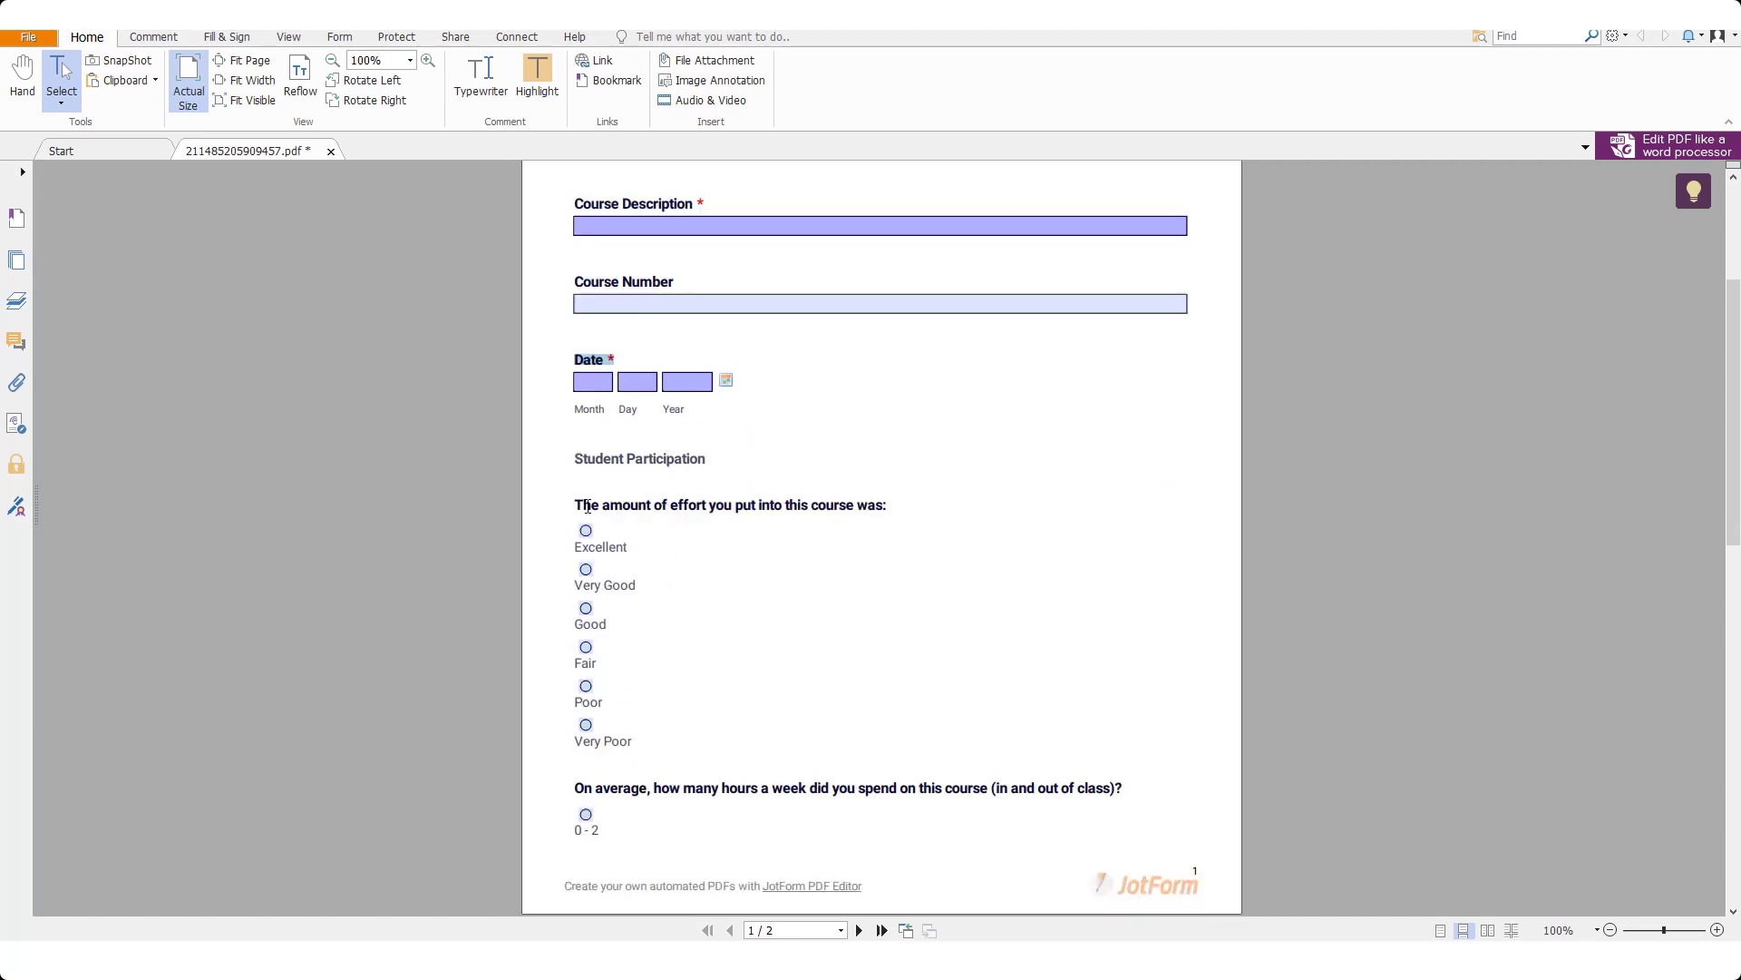
pyautogui.moveTo(574, 505); pyautogui.dragTo(902, 506)
pyautogui.hotkey('alt', 'Tab')
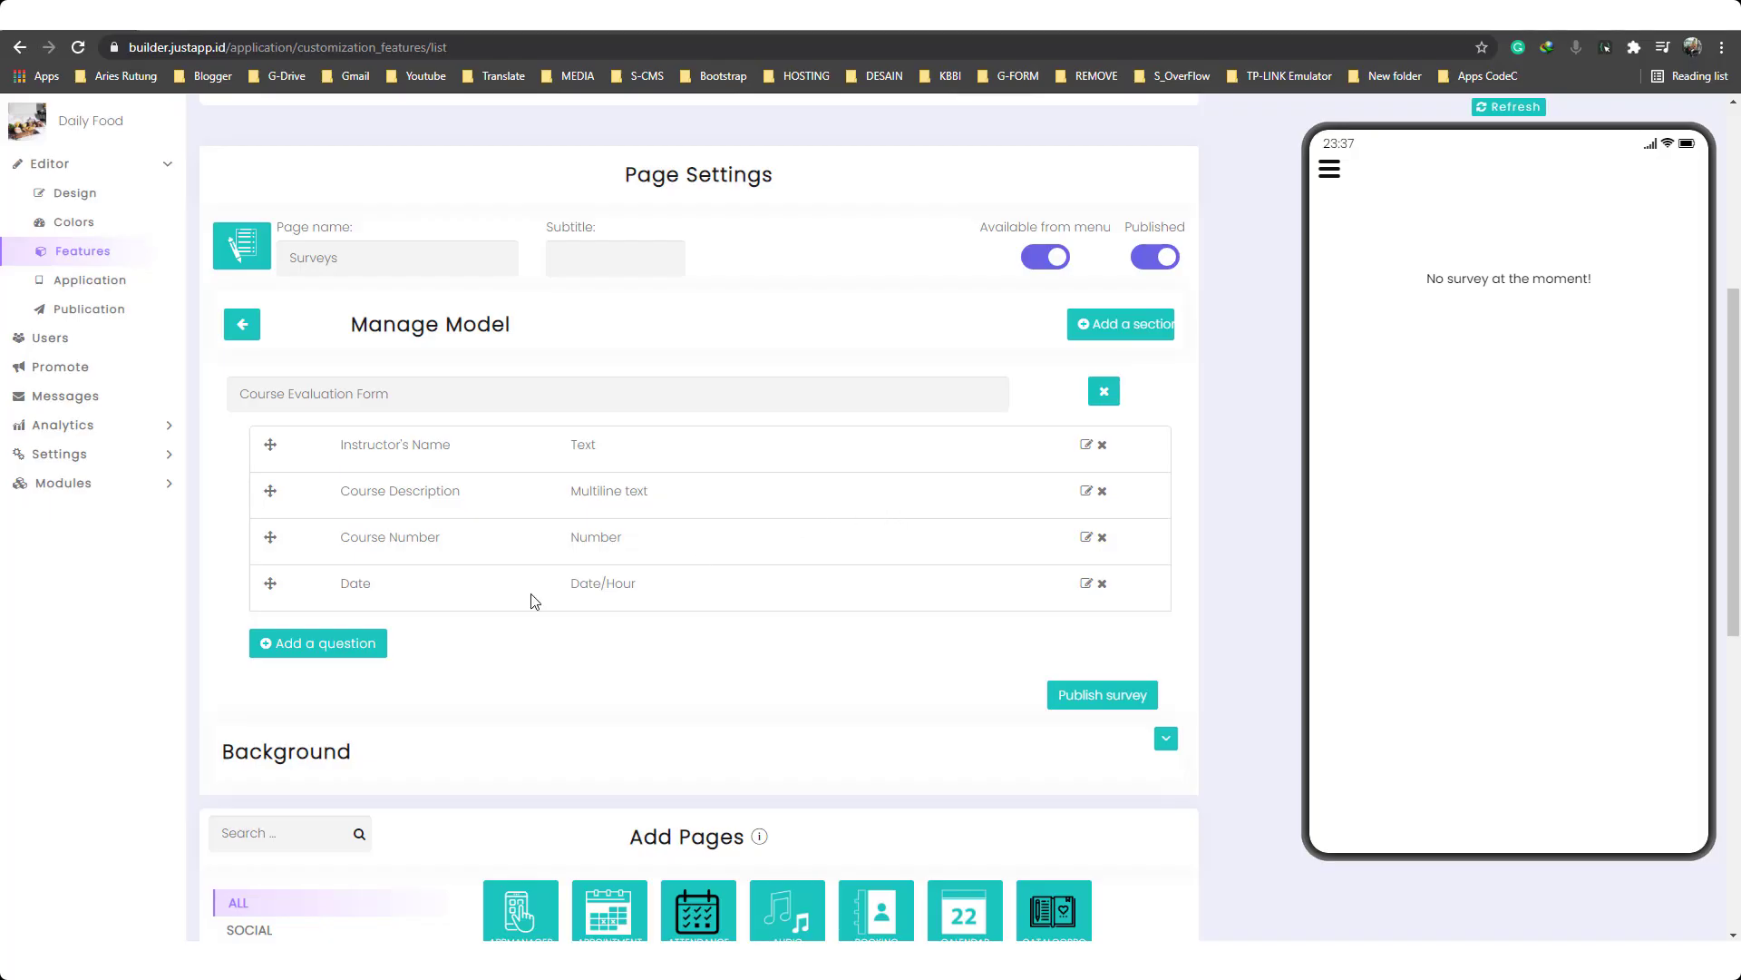
# Create a required radio question named with the copied label "The amount of effort you put into this course was:".
pyautogui.click(355, 642)
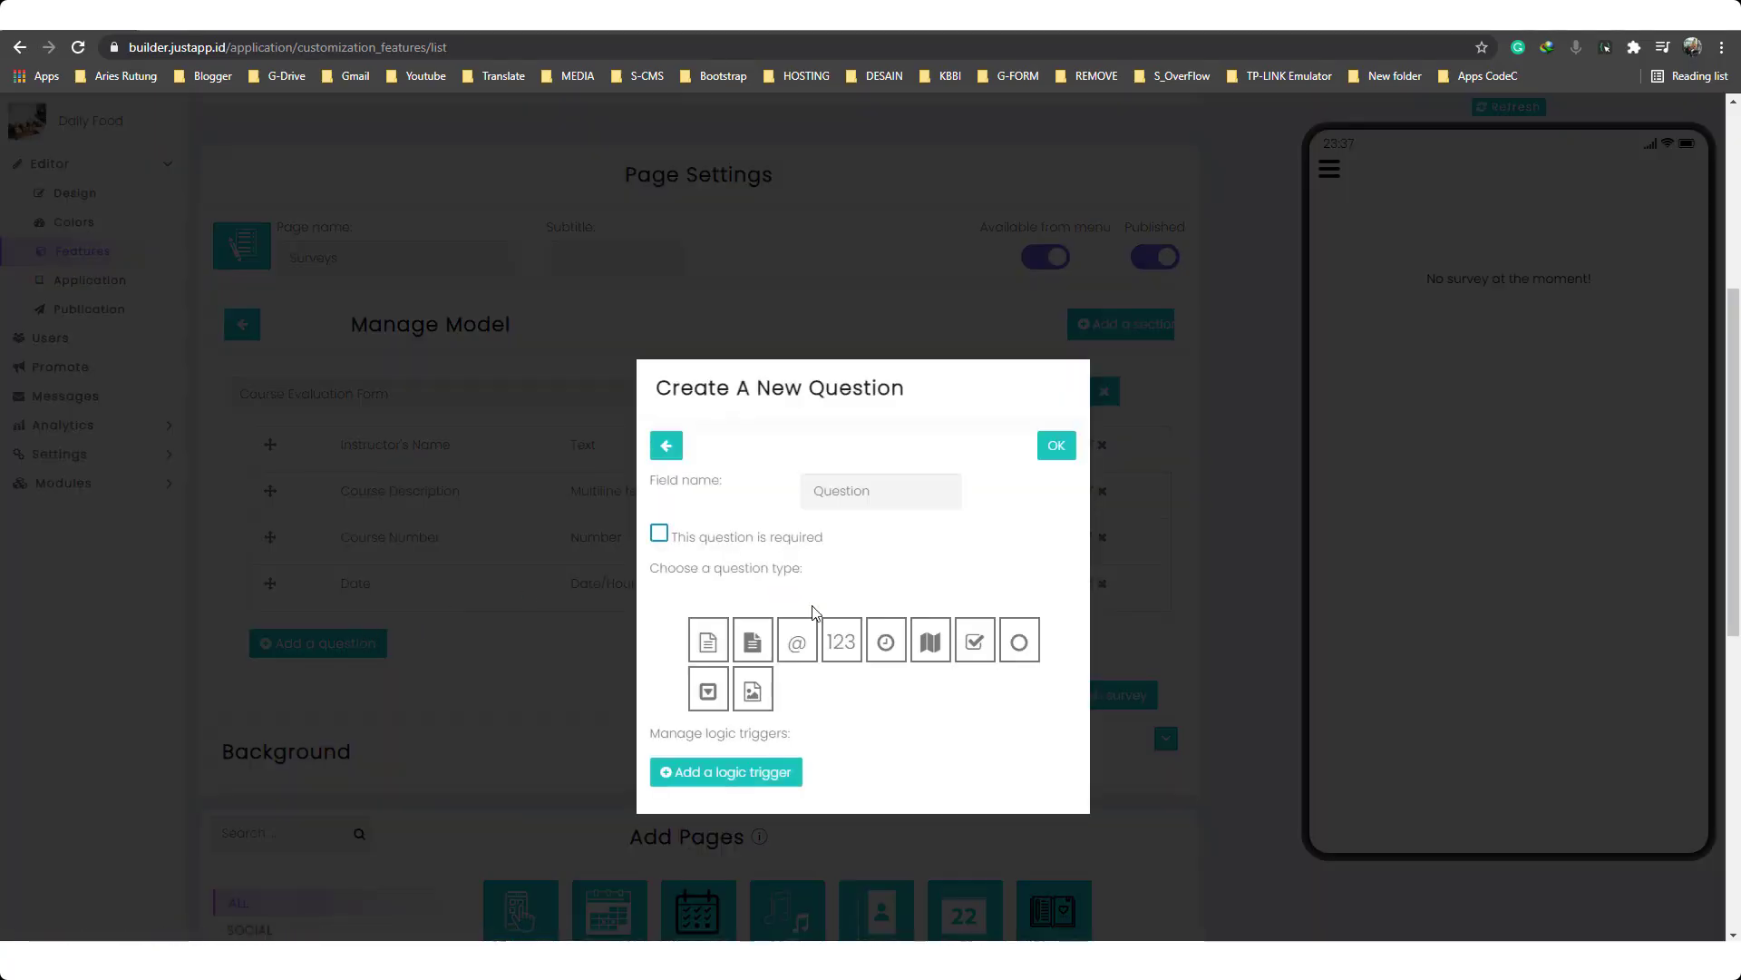
pyautogui.click(863, 495)
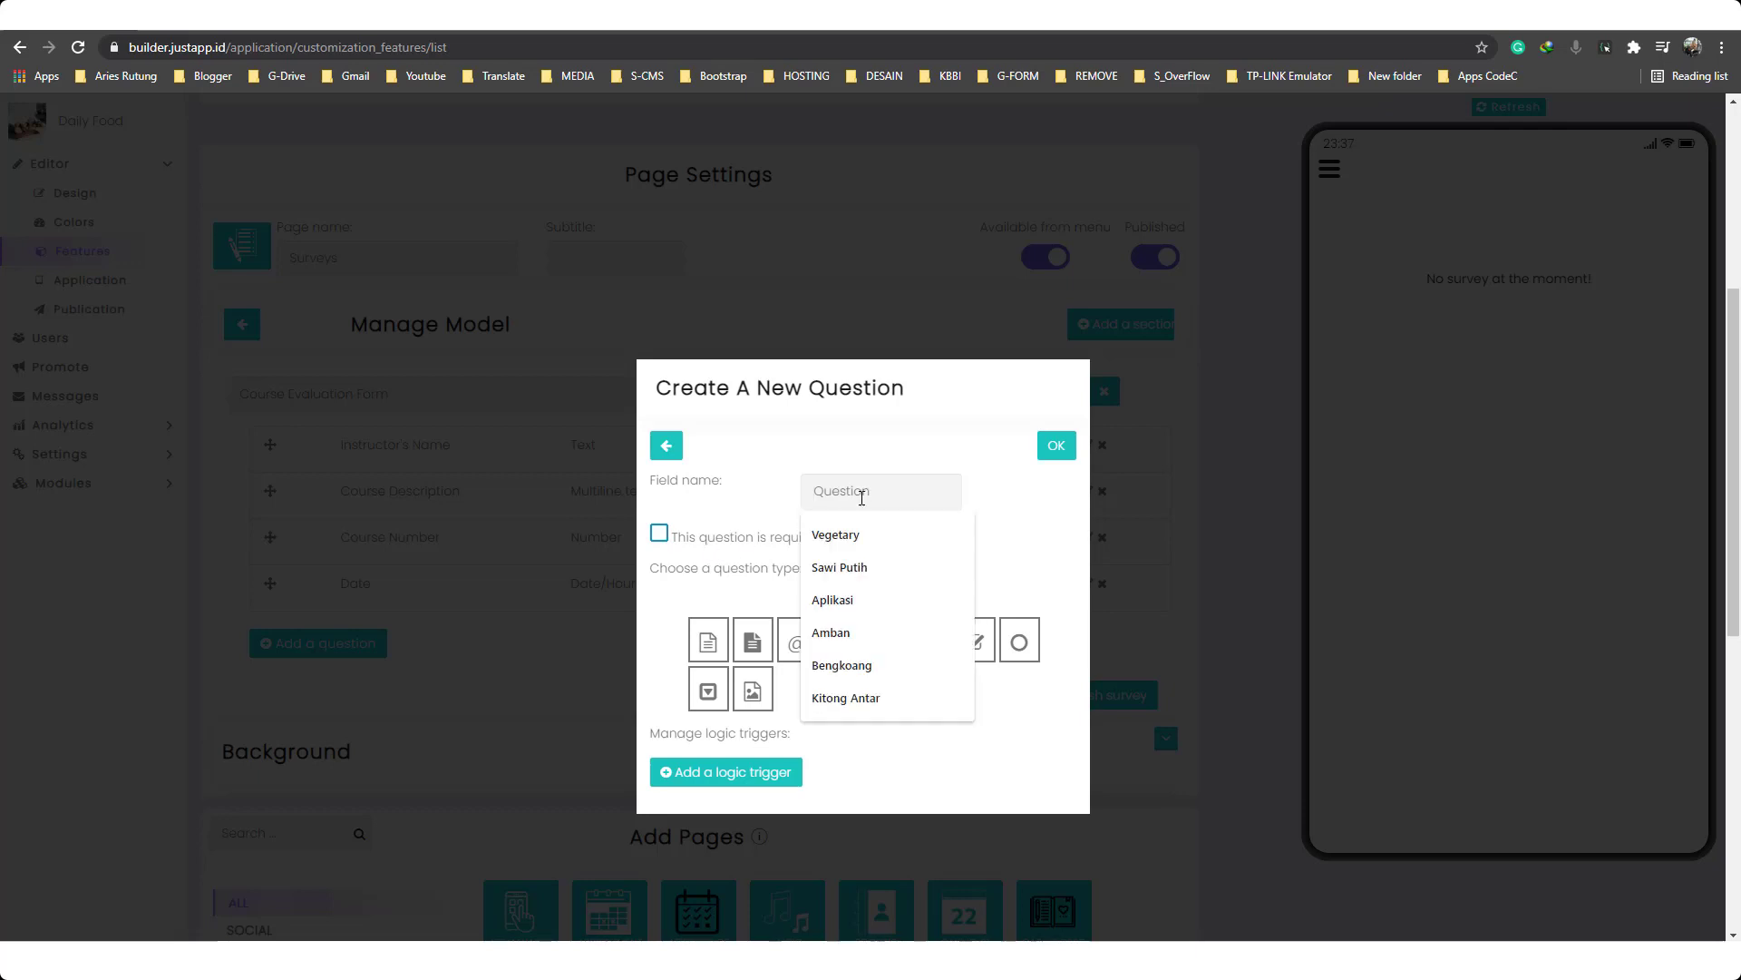
pyautogui.hotkey('ctrl', 'v')
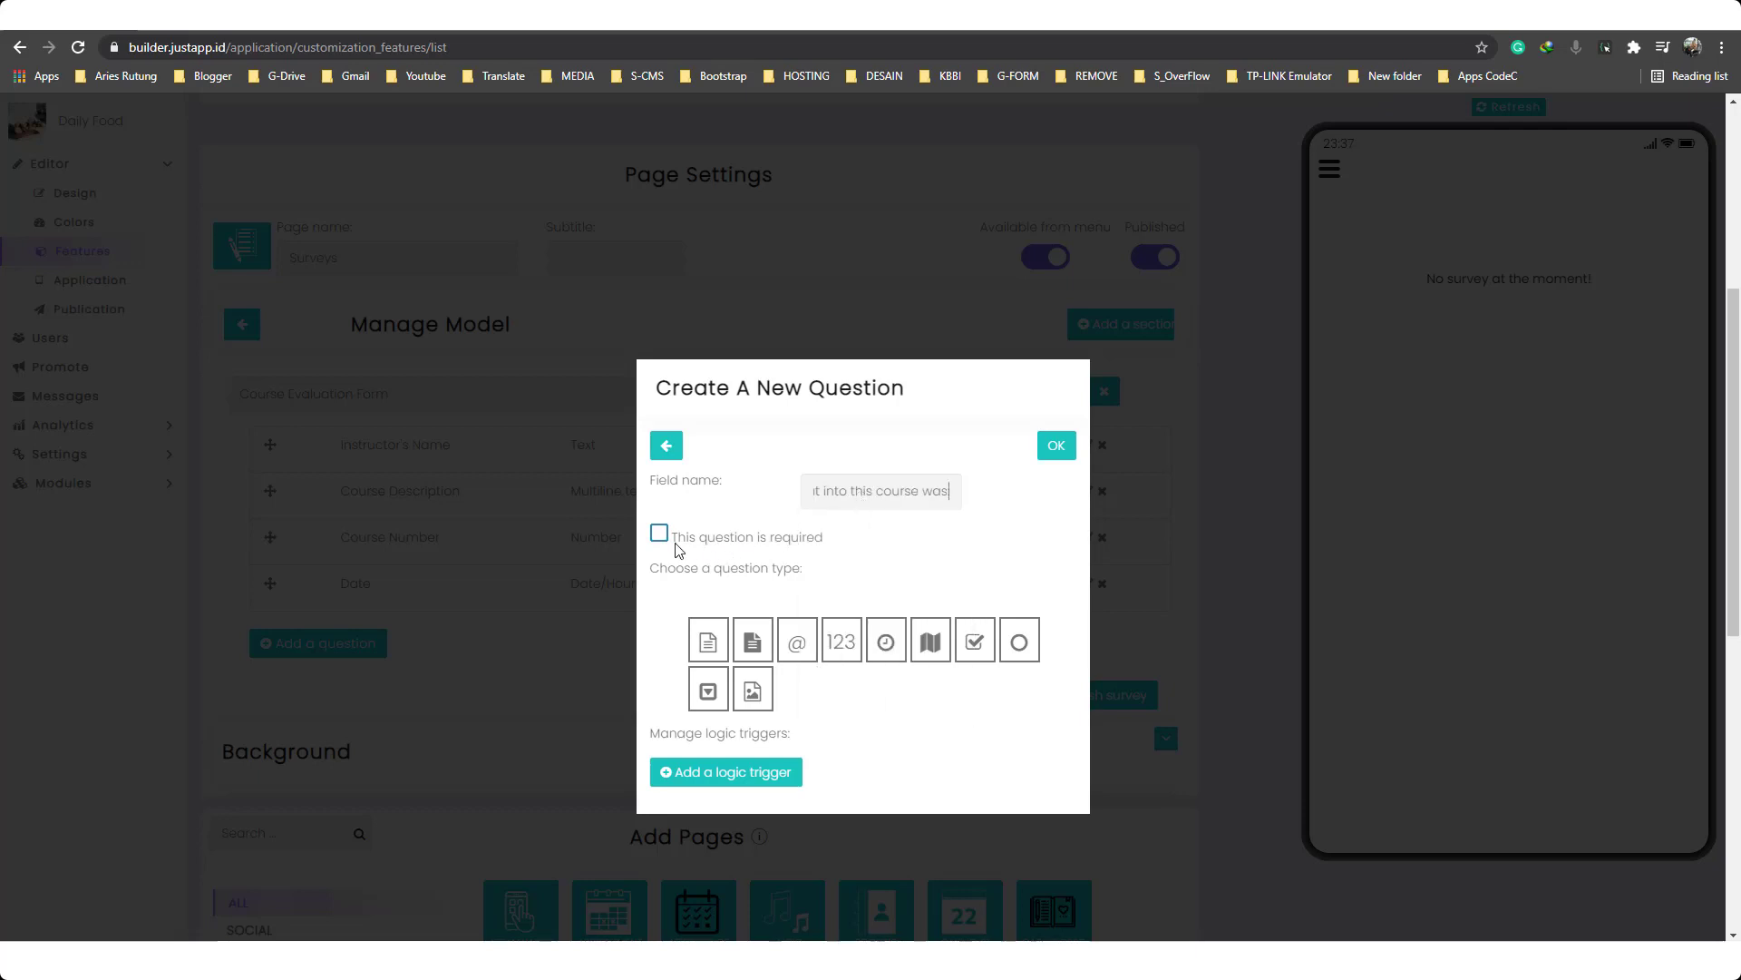
pyautogui.click(659, 538)
pyautogui.click(659, 535)
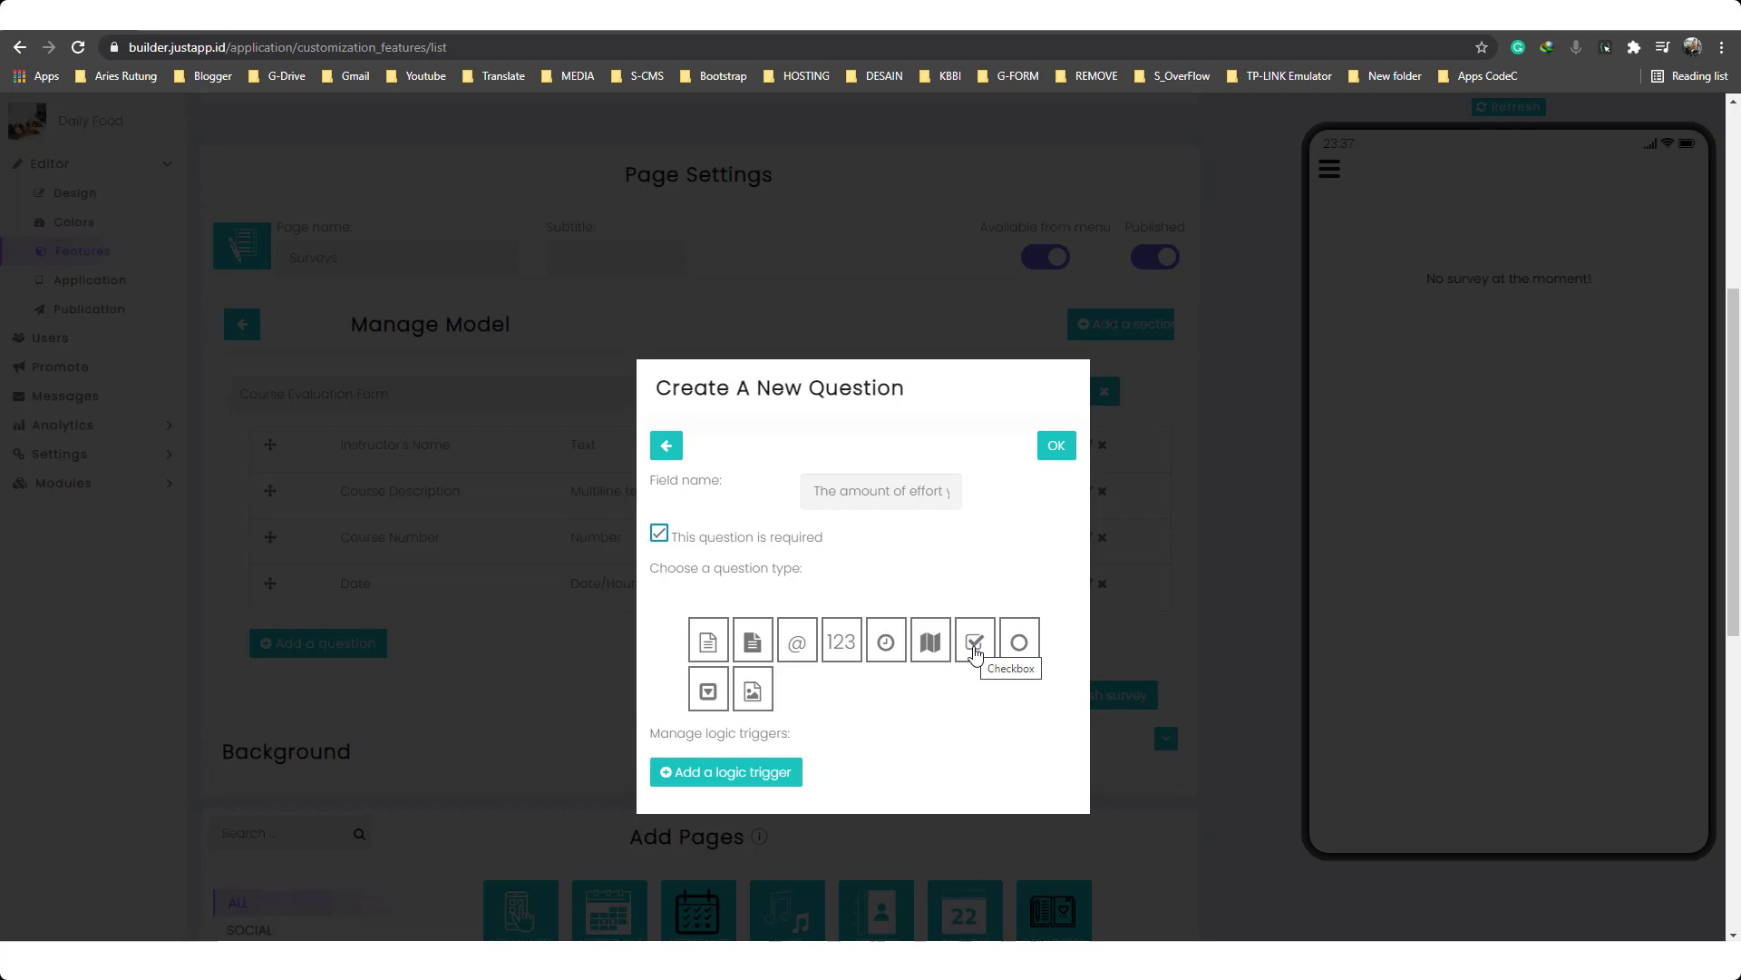
pyautogui.click(975, 646)
pyautogui.scroll(-2, 862, 687)
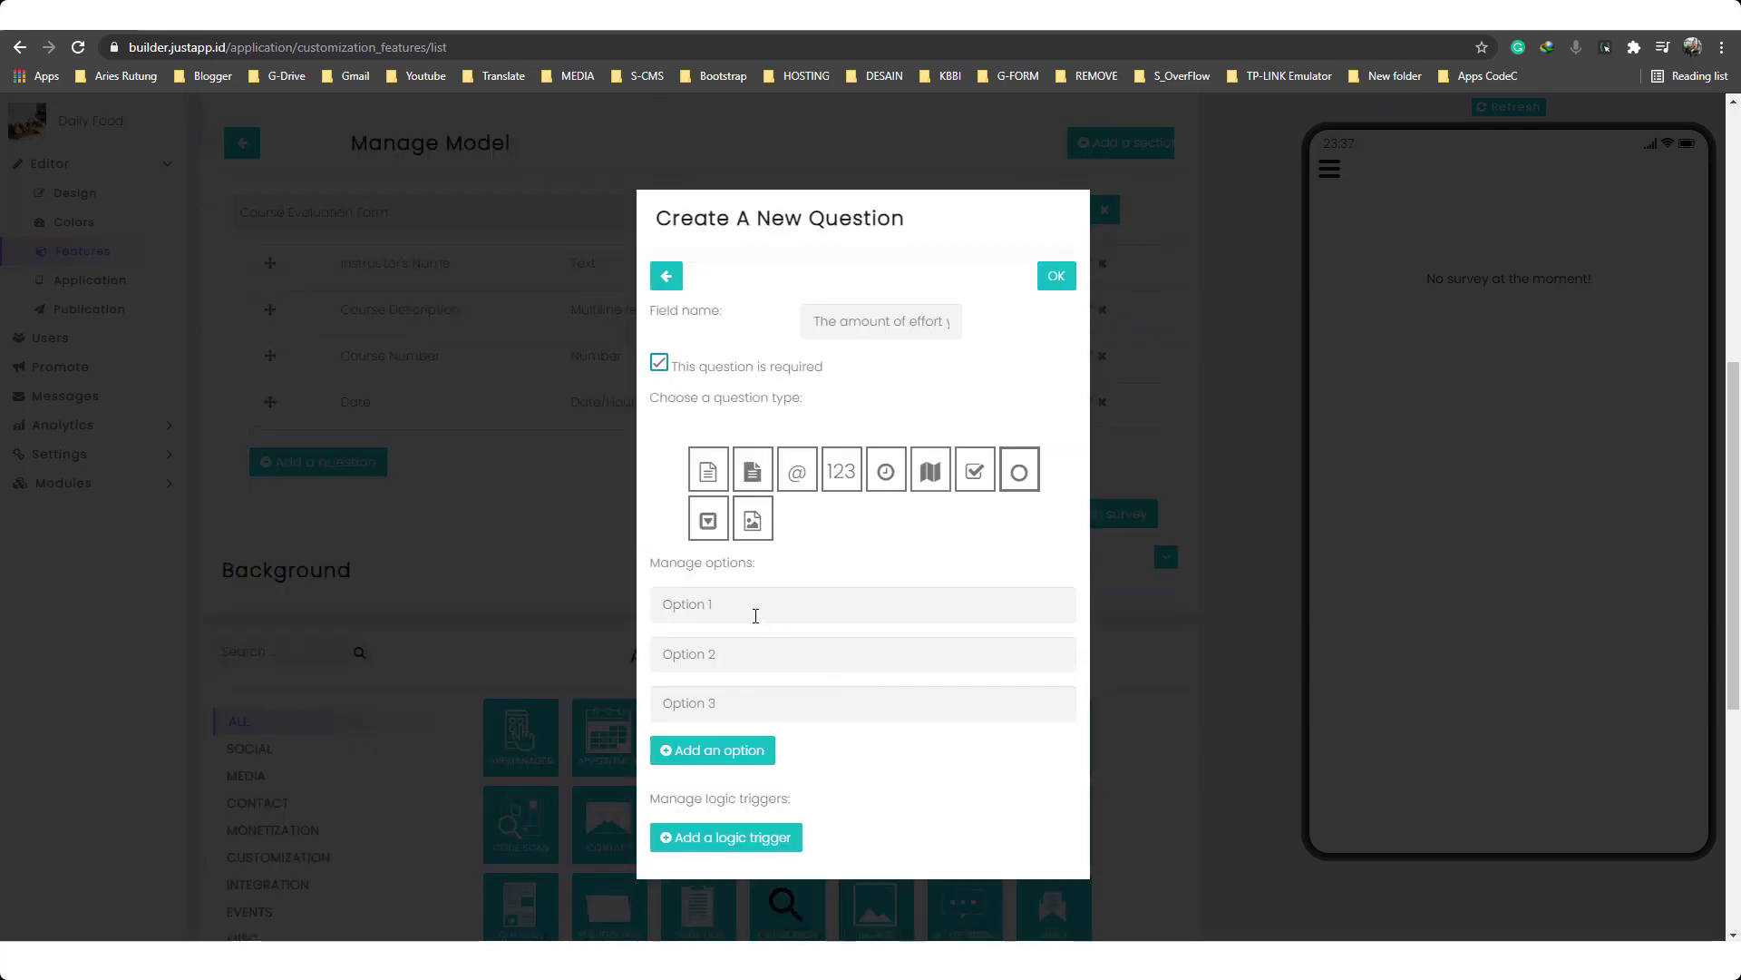
# Set the radio question's three options to "Pilihan A", "Pilihan B" and "Pilihan C".
pyautogui.moveTo(755, 614); pyautogui.dragTo(645, 610)
pyautogui.write('Pllihan A')
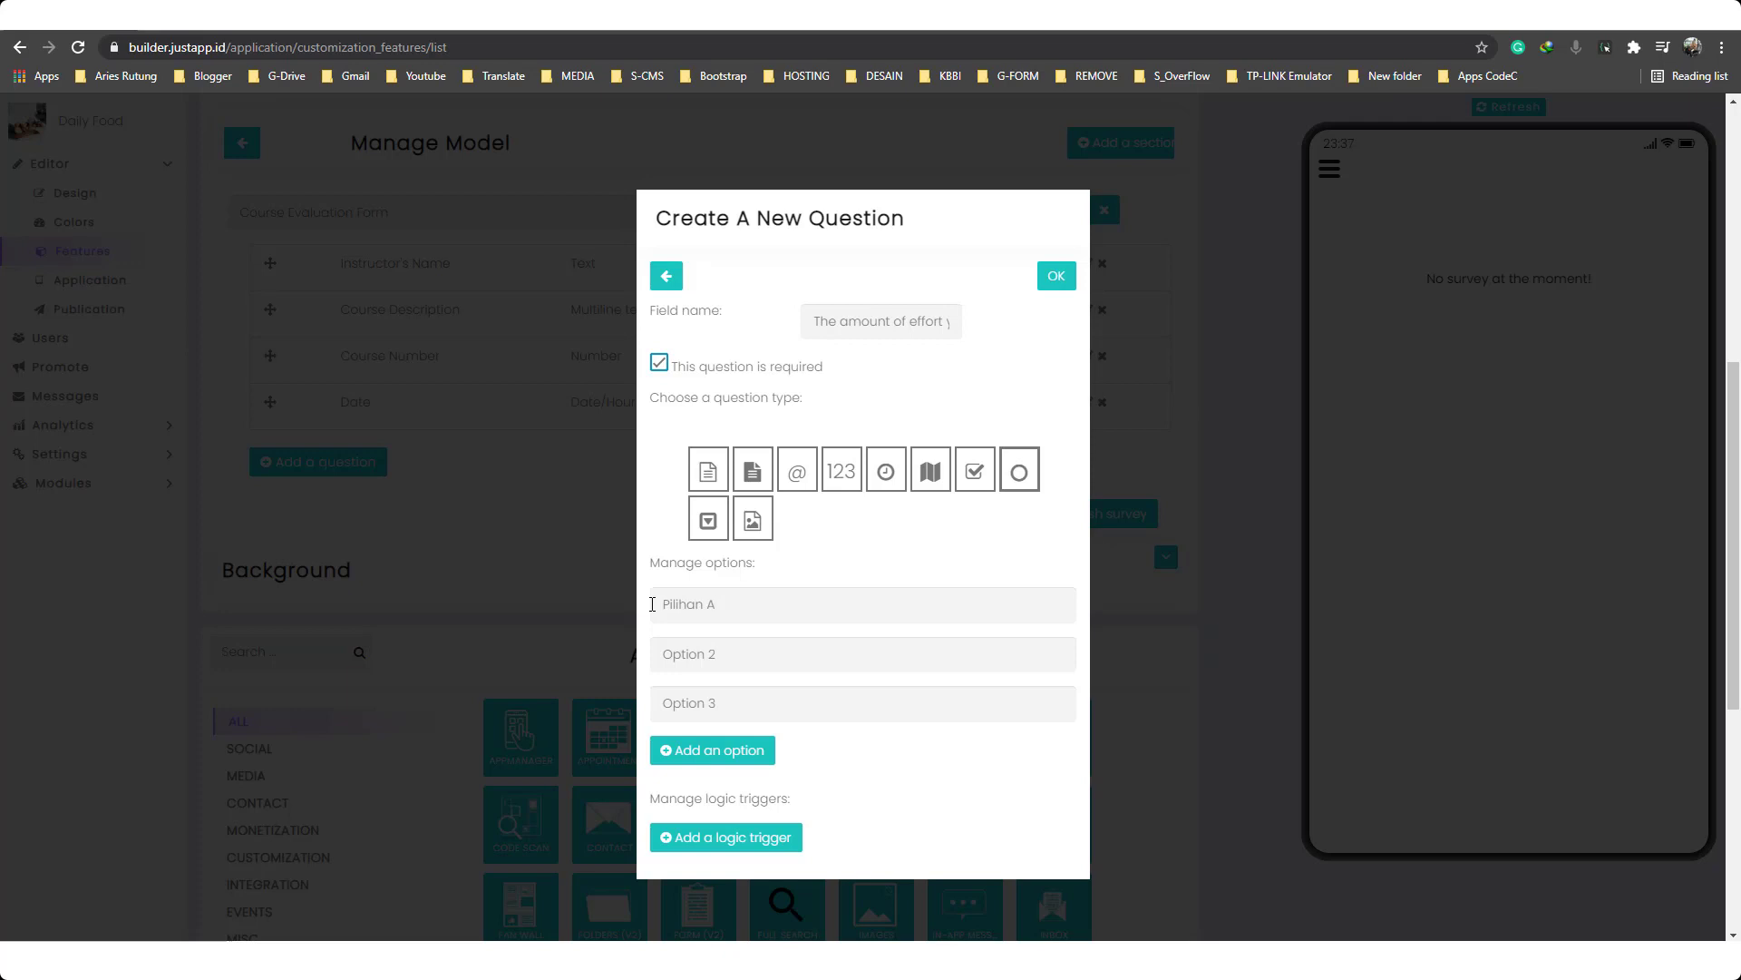
pyautogui.hotkey('ctrl', 'a')
pyautogui.hotkey('ctrl', 'c')
pyautogui.press('Tab')
pyautogui.hotkey('ctrl', 'v')
pyautogui.moveTo(736, 709); pyautogui.dragTo(650, 708)
pyautogui.hotkey('ctrl', 'v')
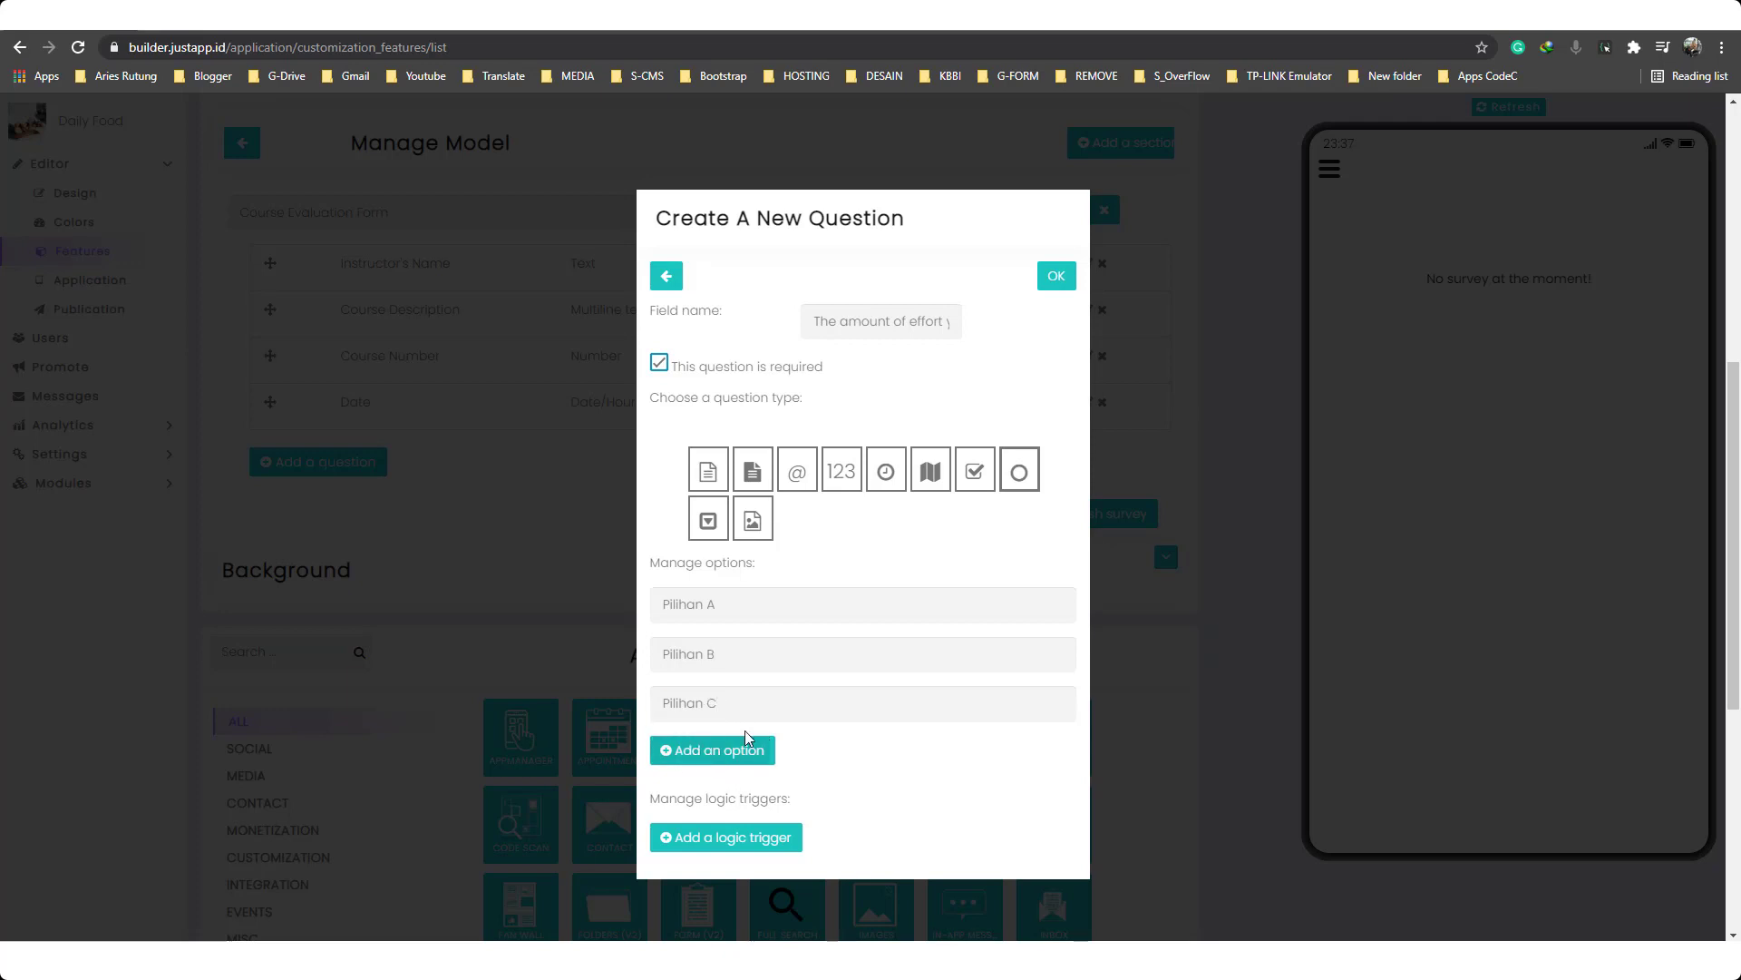
# Add a fourth option "Pilihan D" to the radio question and save the question.
pyautogui.click(709, 751)
pyautogui.click(672, 759)
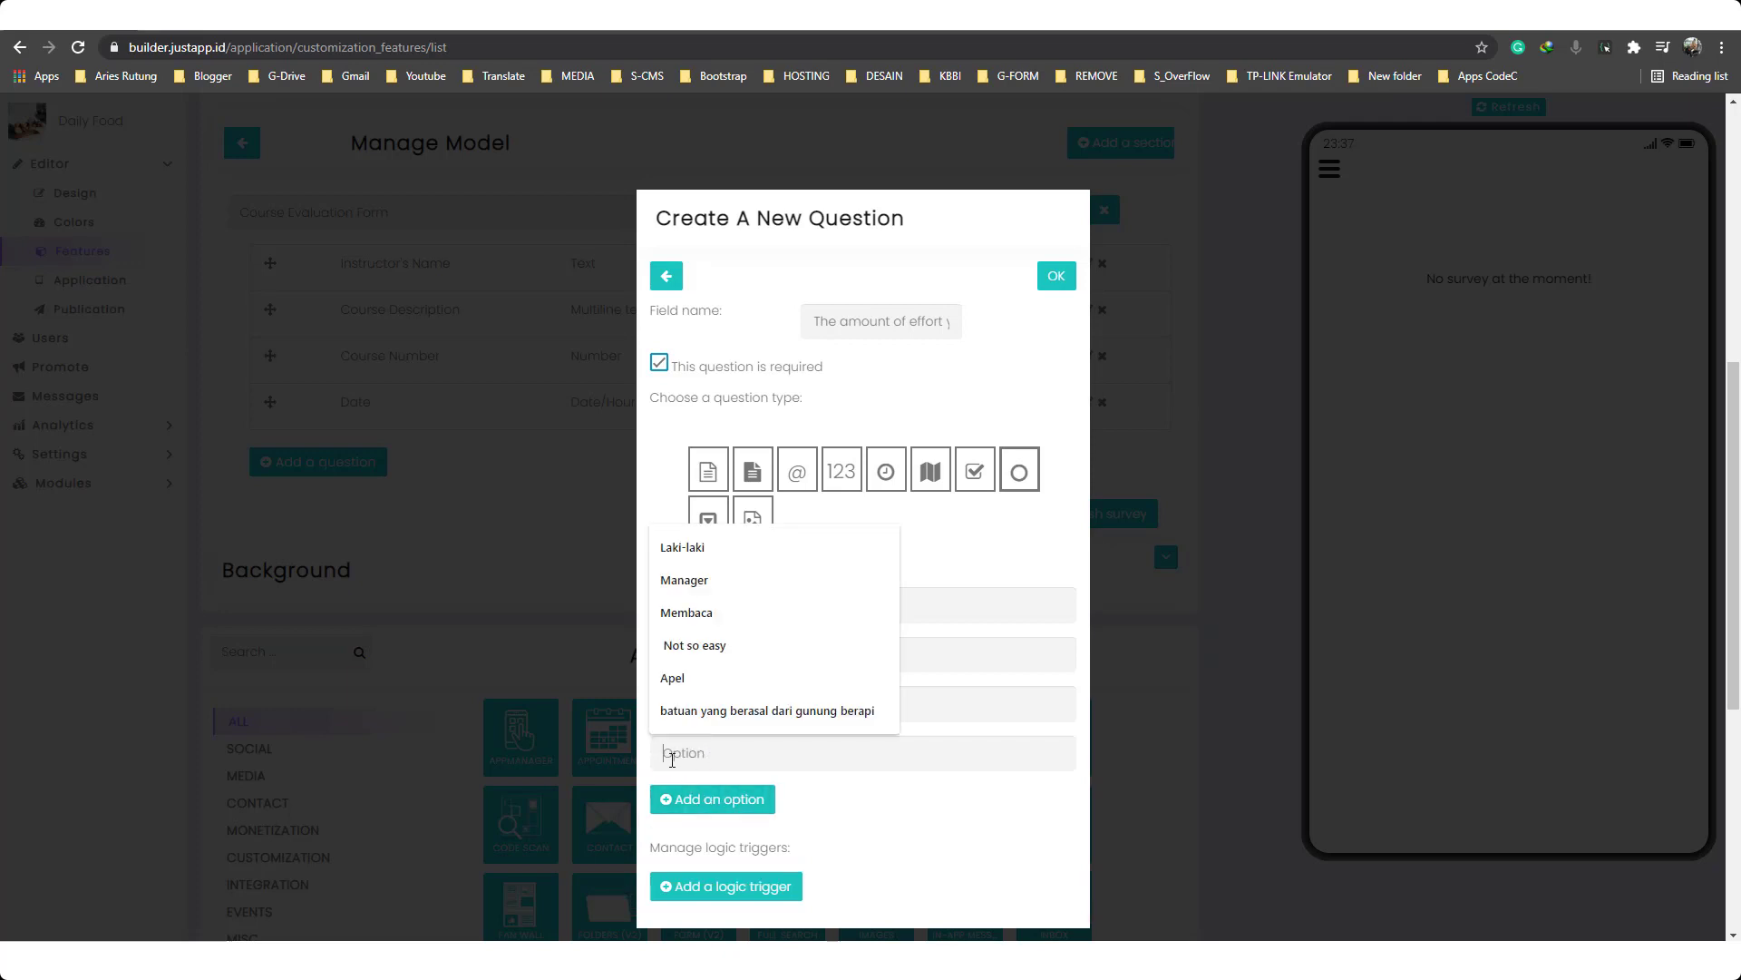
pyautogui.hotkey('ctrl', 'v')
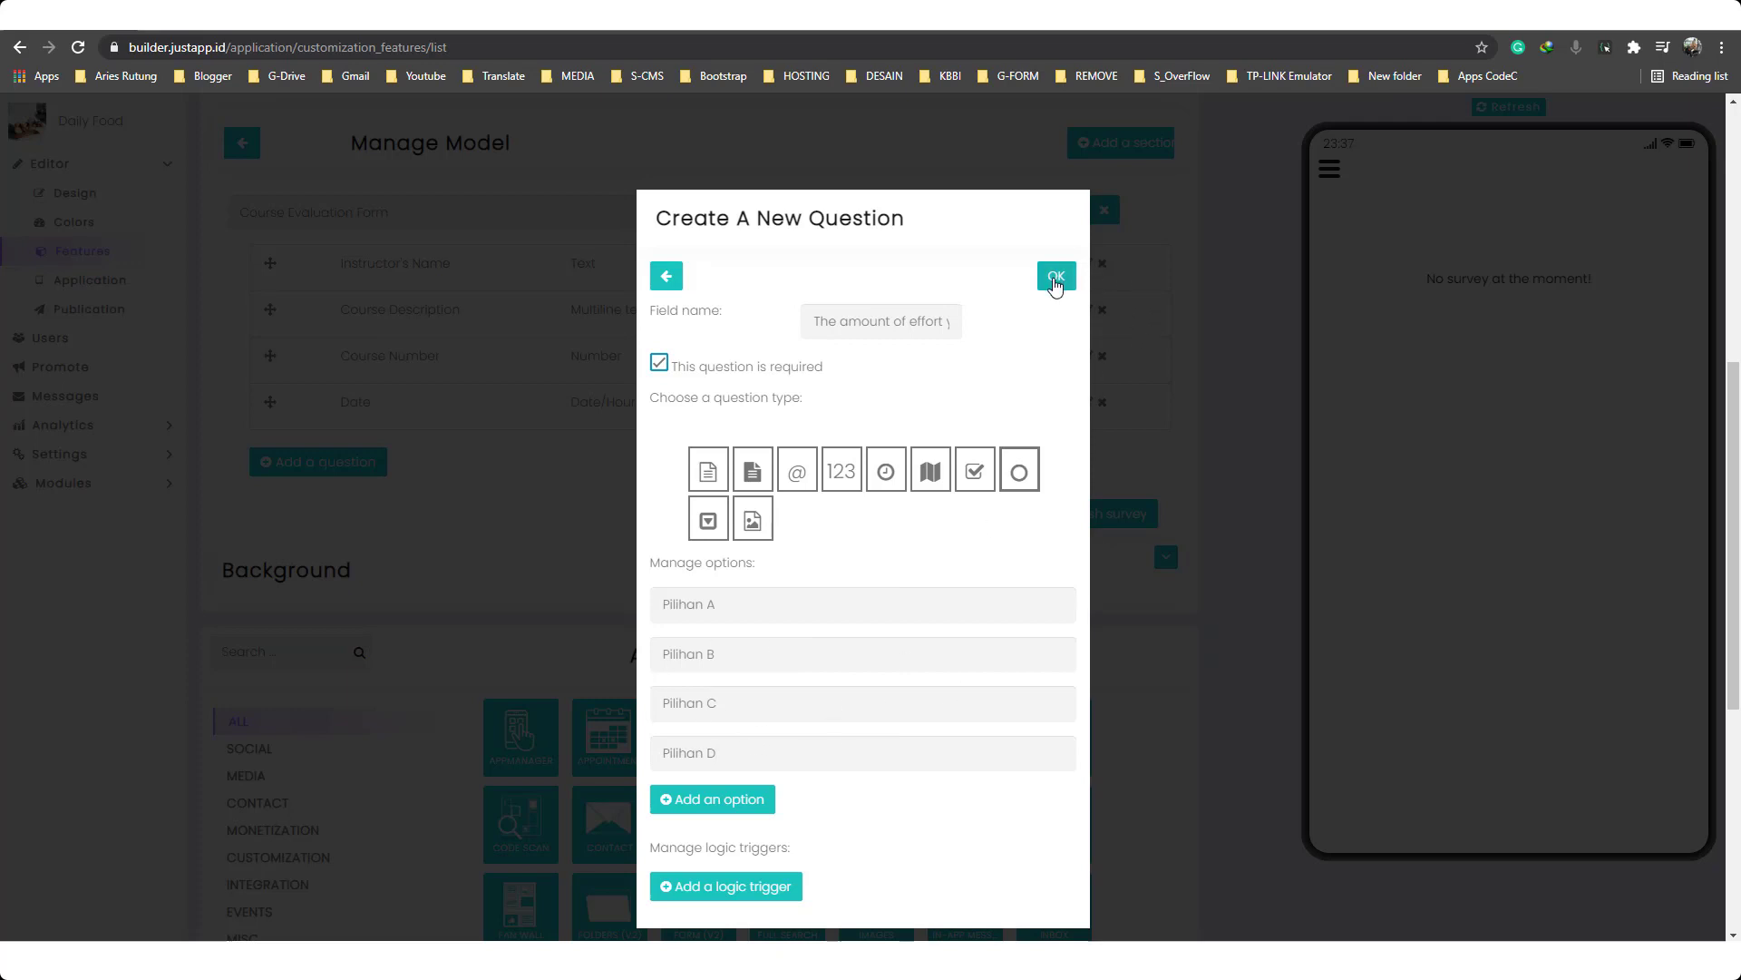
pyautogui.click(1056, 277)
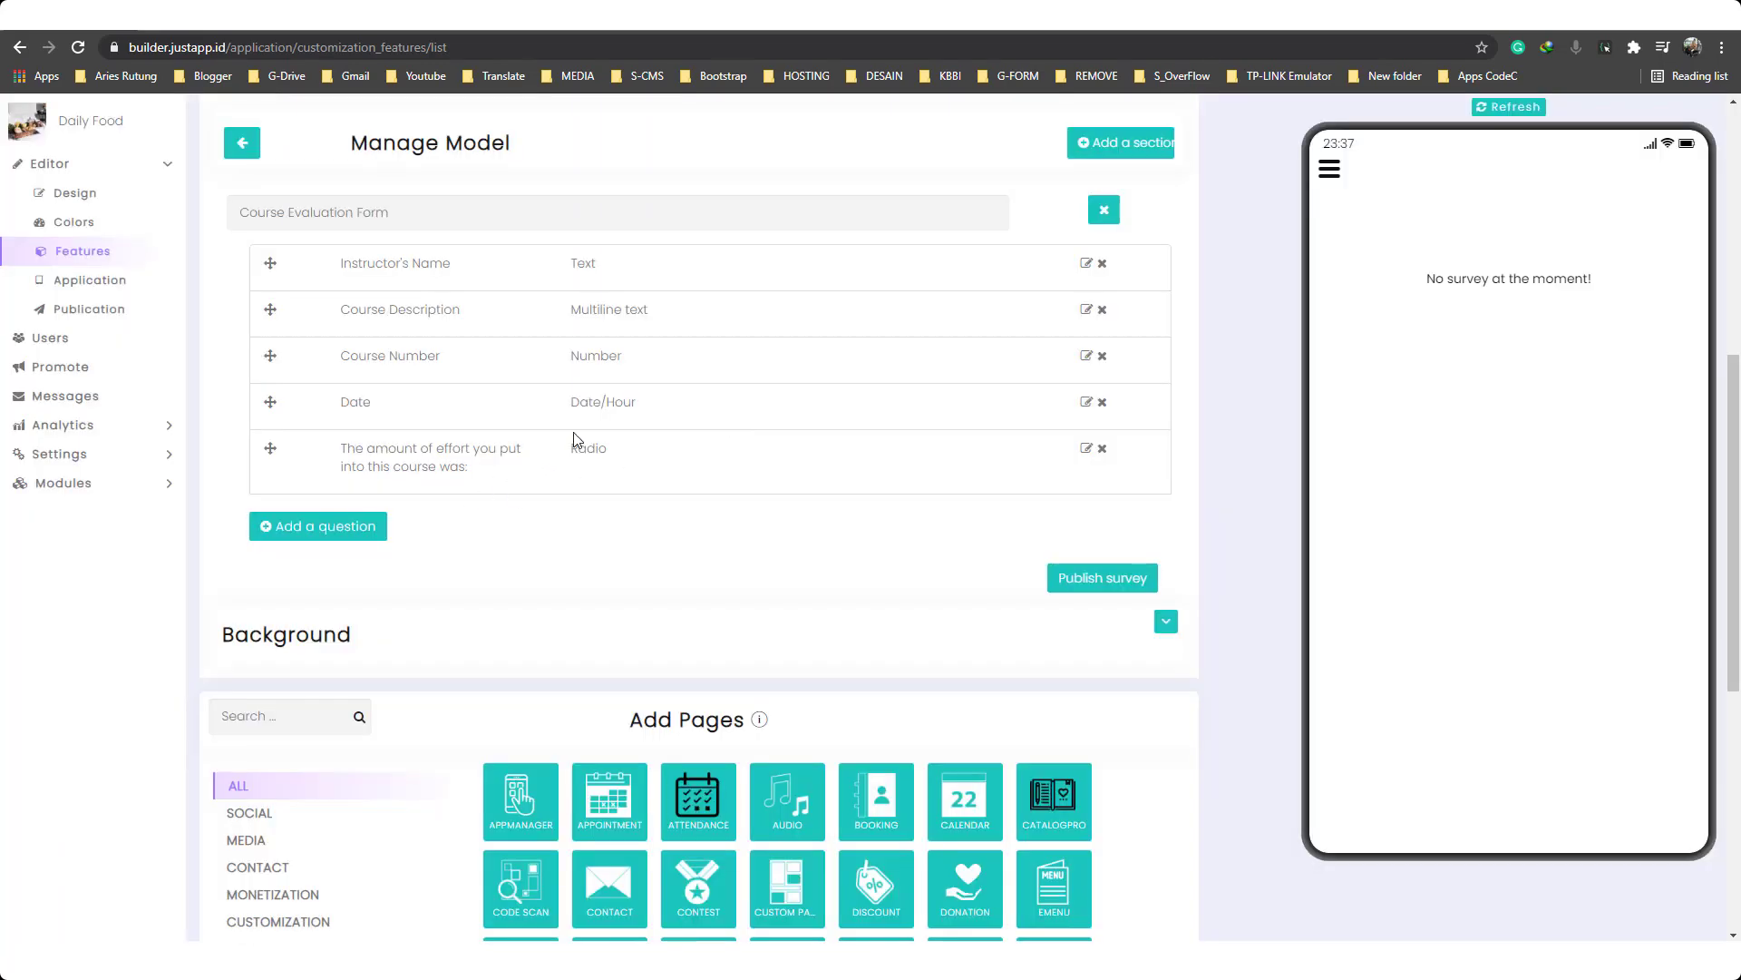
# Create a new required checkbox question named "Hobi".
pyautogui.click(320, 532)
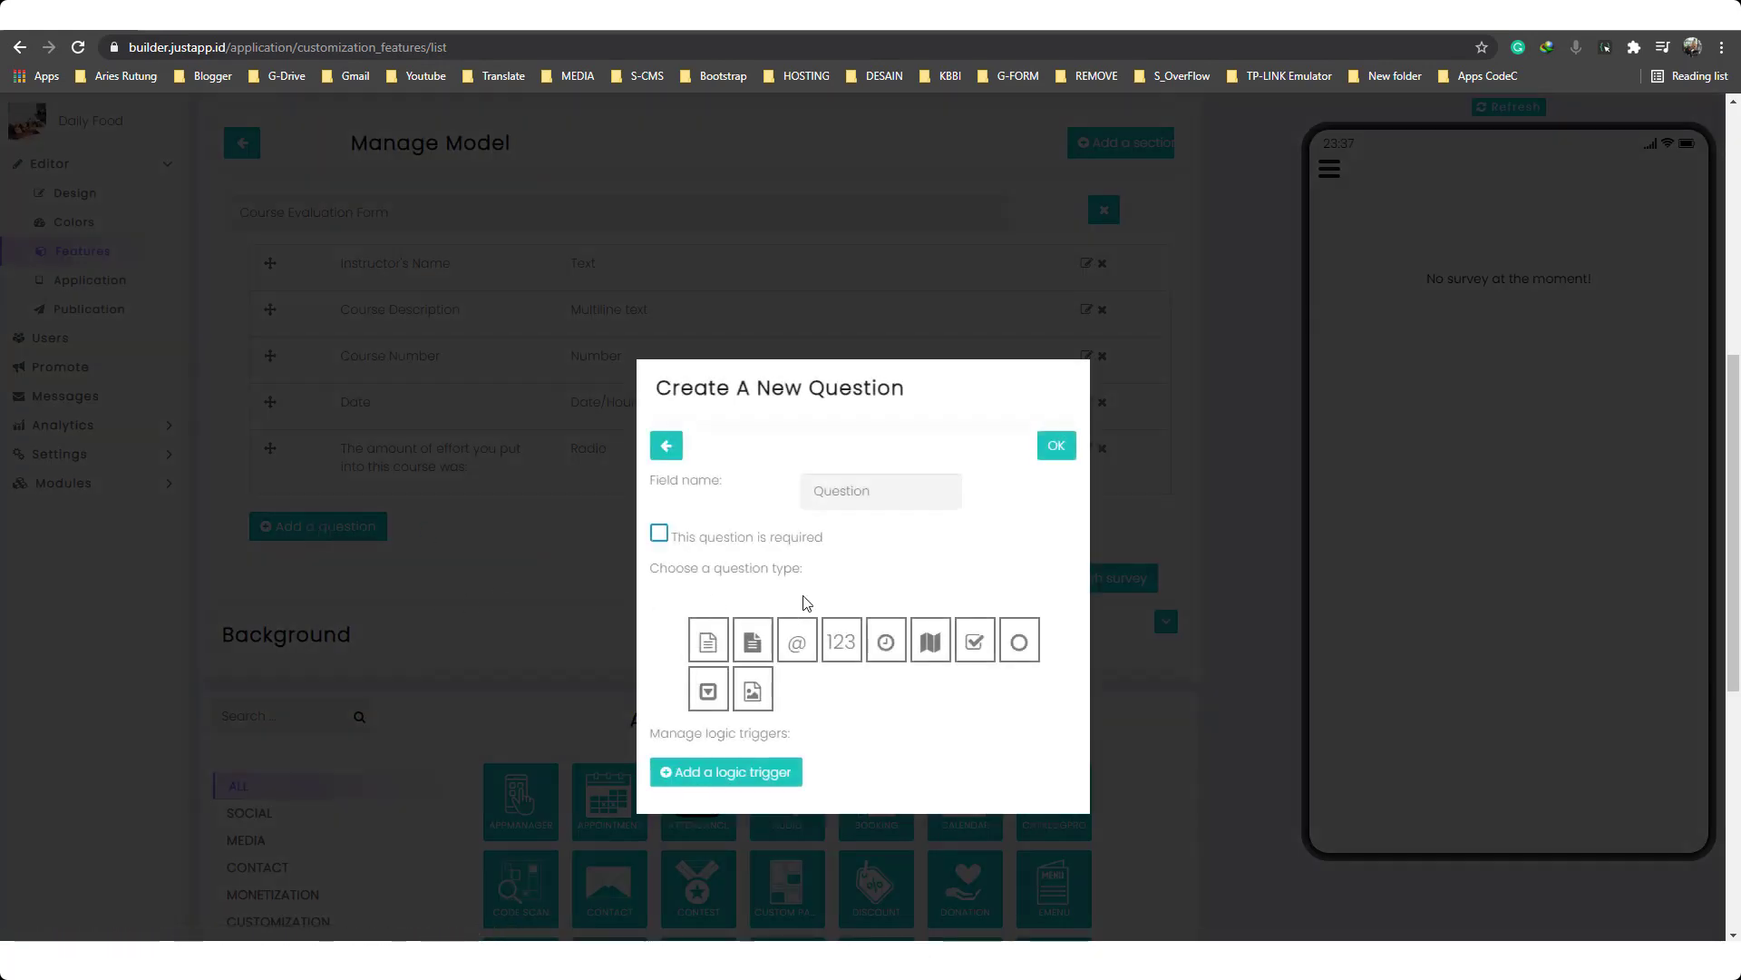
pyautogui.click(971, 665)
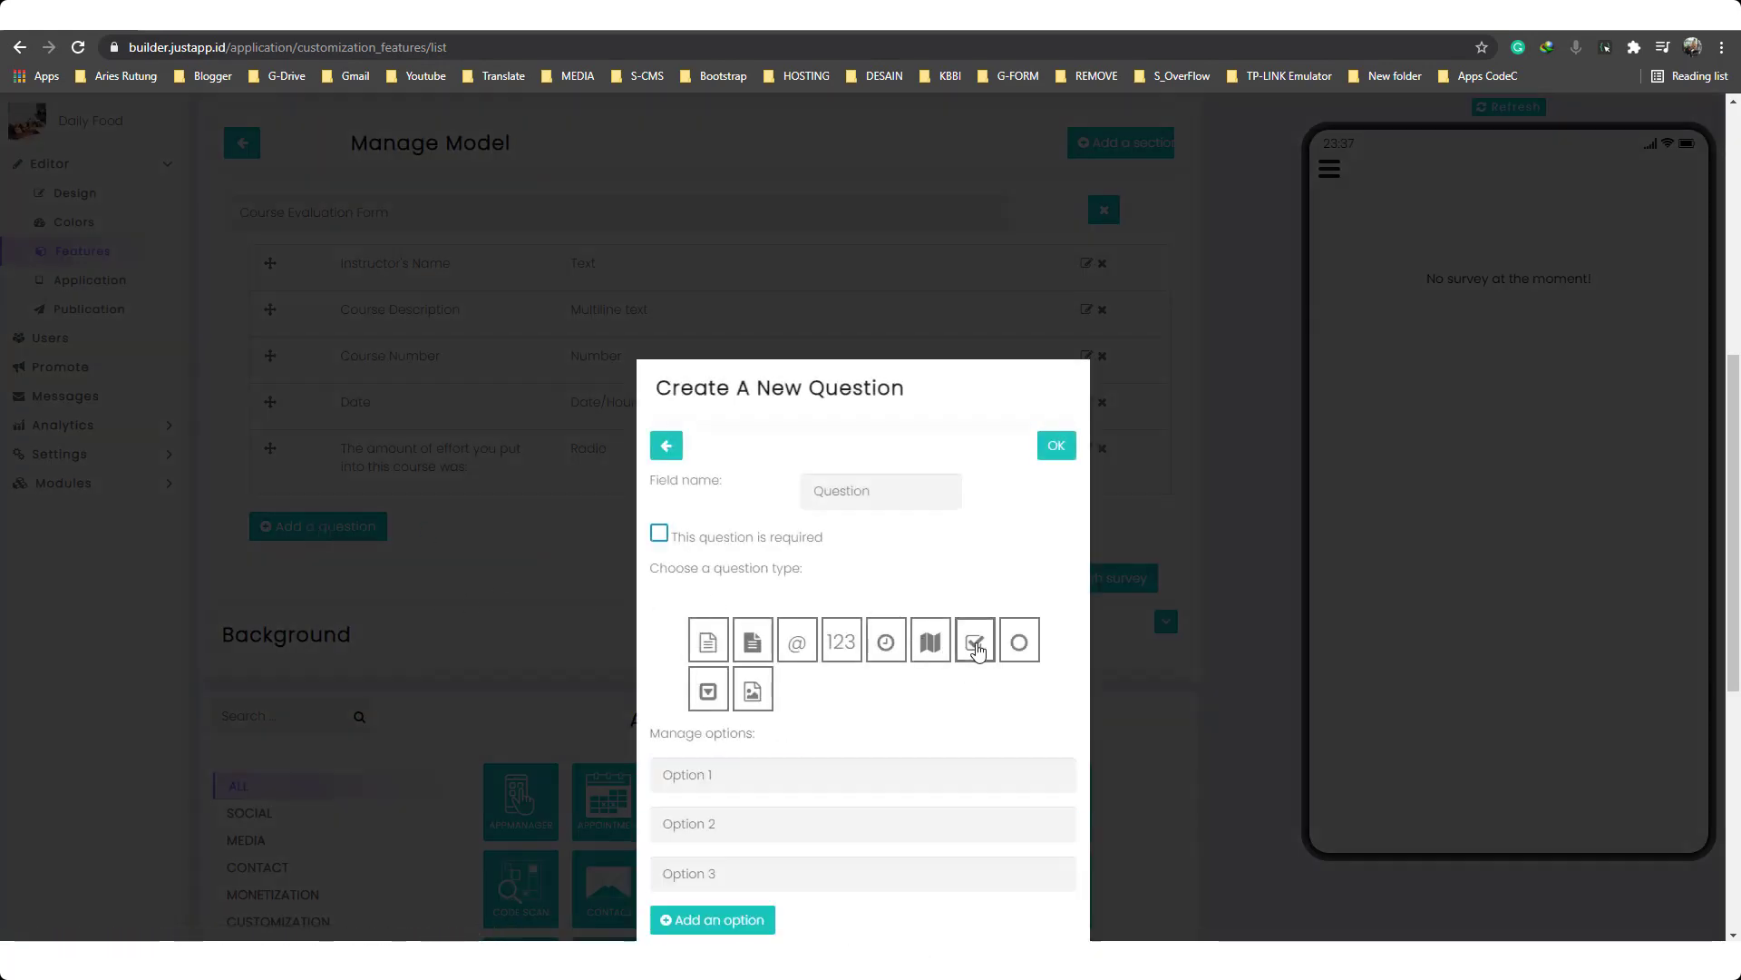
pyautogui.click(893, 496)
pyautogui.write('Hobi')
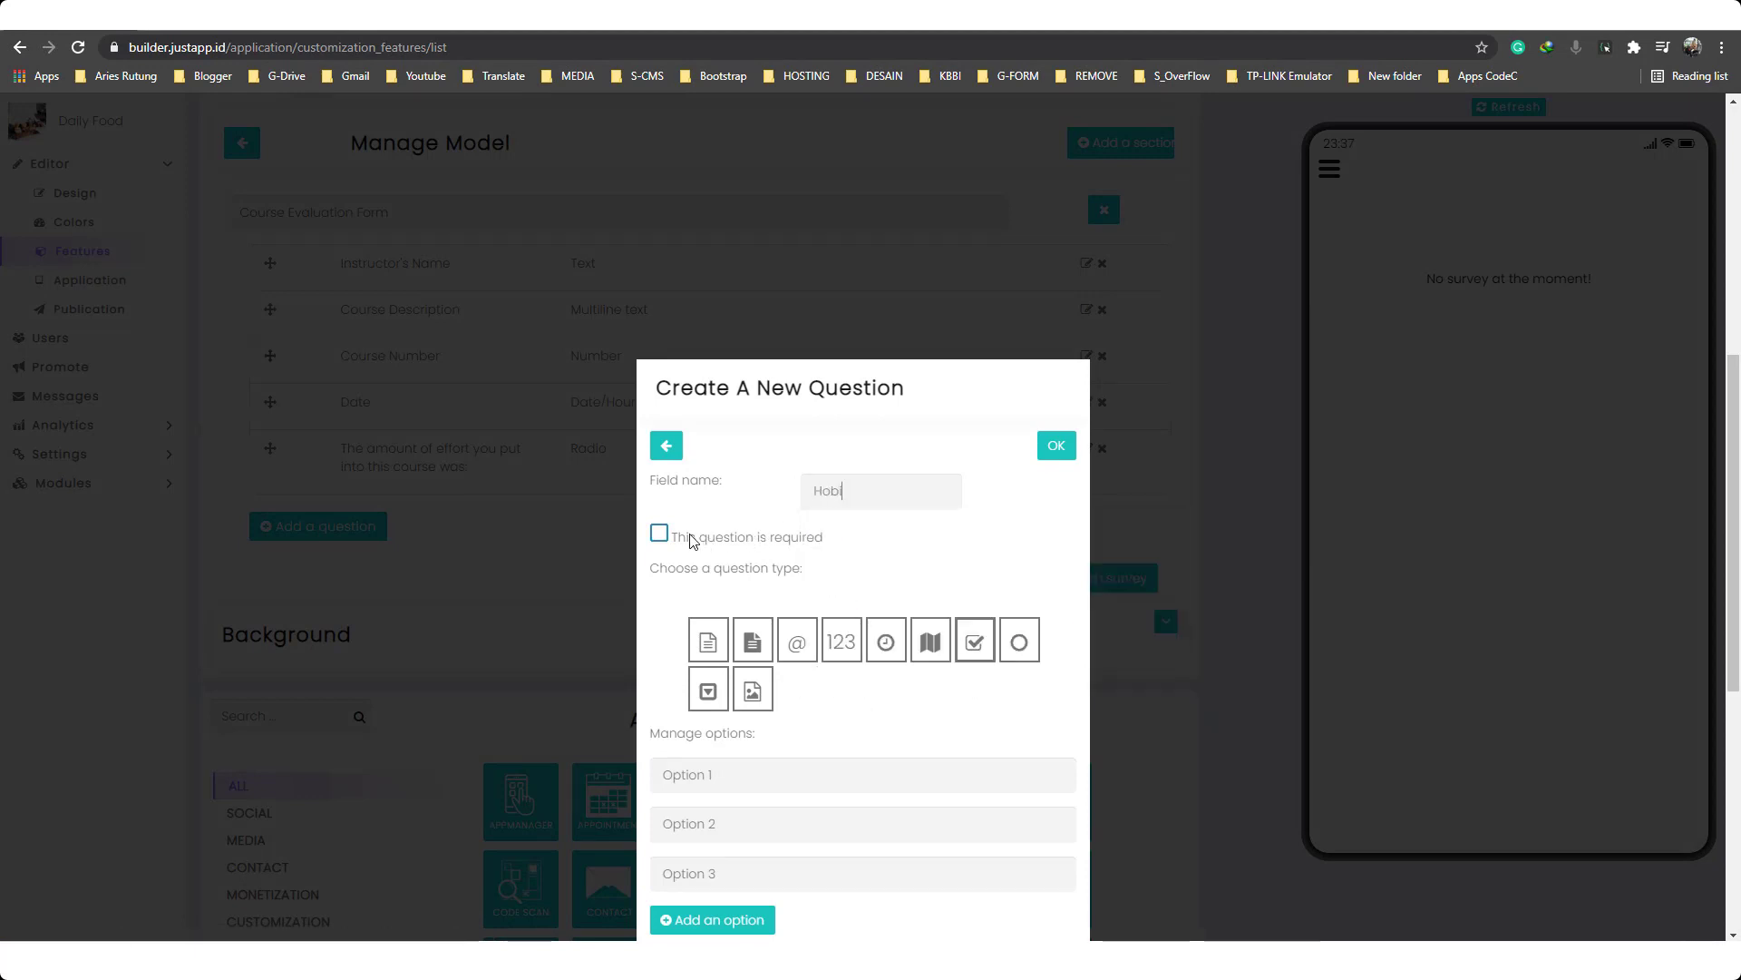
pyautogui.click(659, 533)
pyautogui.scroll(-2, 775, 736)
# Set the Hobi question's options to "Berenang", "Desain" and "Membaca", and save the question.
pyautogui.moveTo(760, 608); pyautogui.dragTo(655, 606)
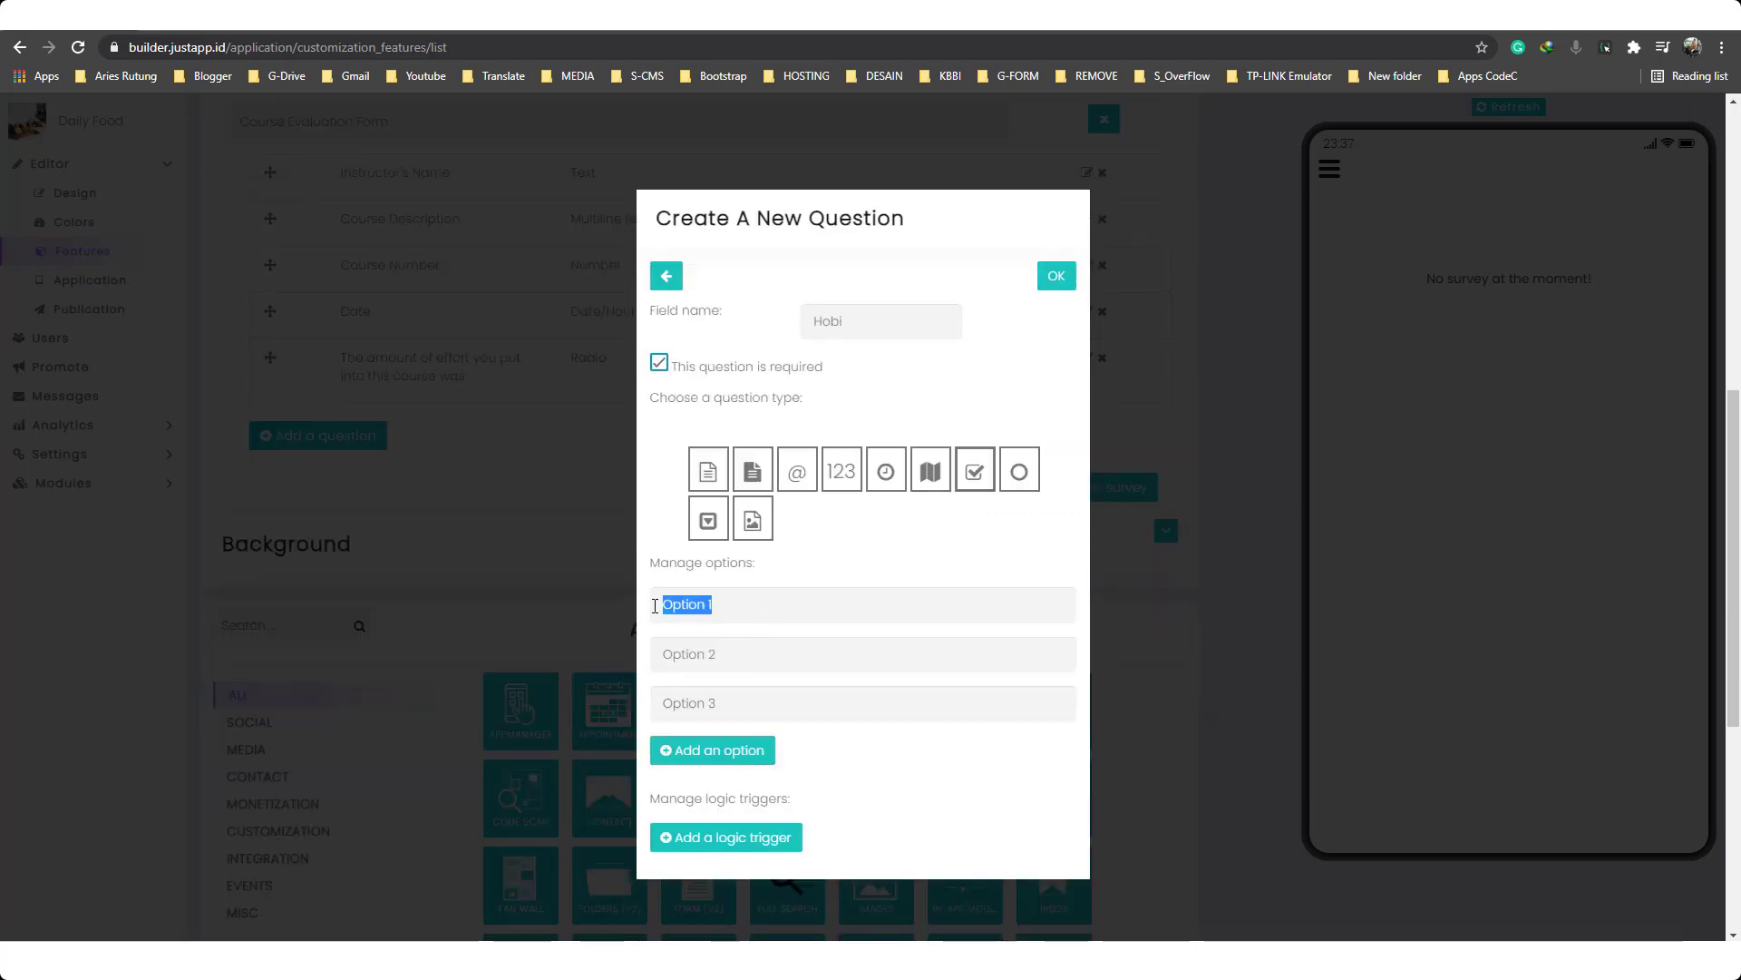
pyautogui.write('Bere')
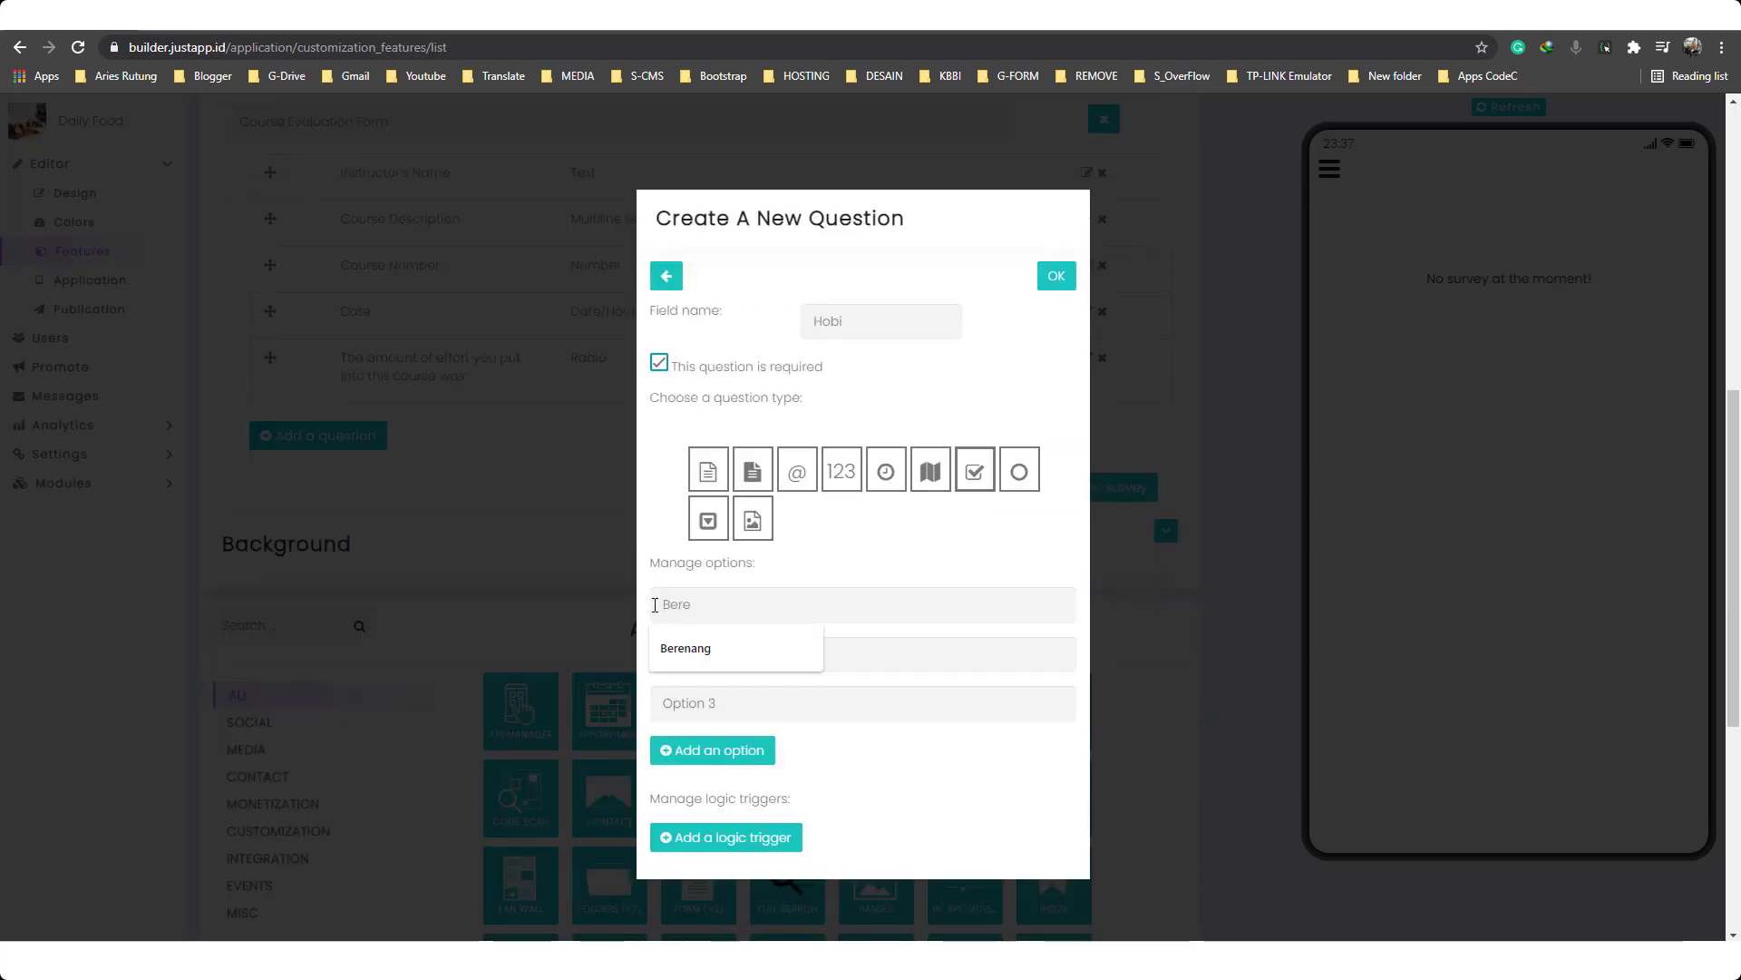
pyautogui.write('nang')
pyautogui.press('Tab')
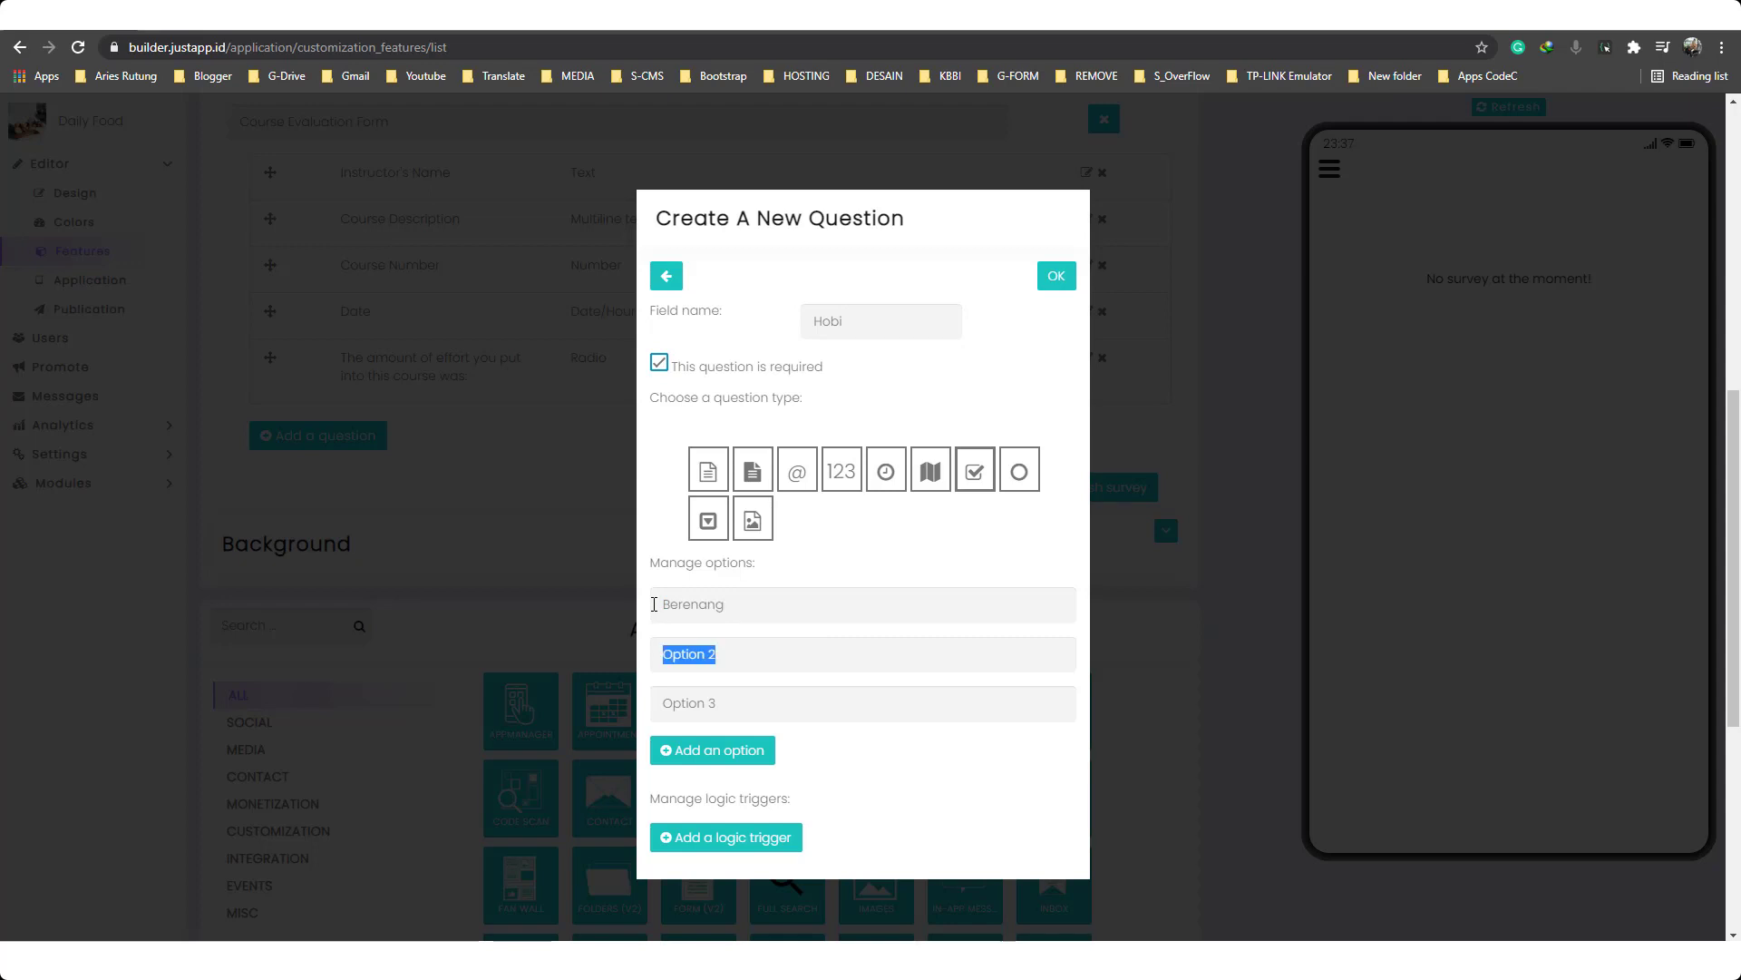
pyautogui.write('Desain')
pyautogui.press('Tab')
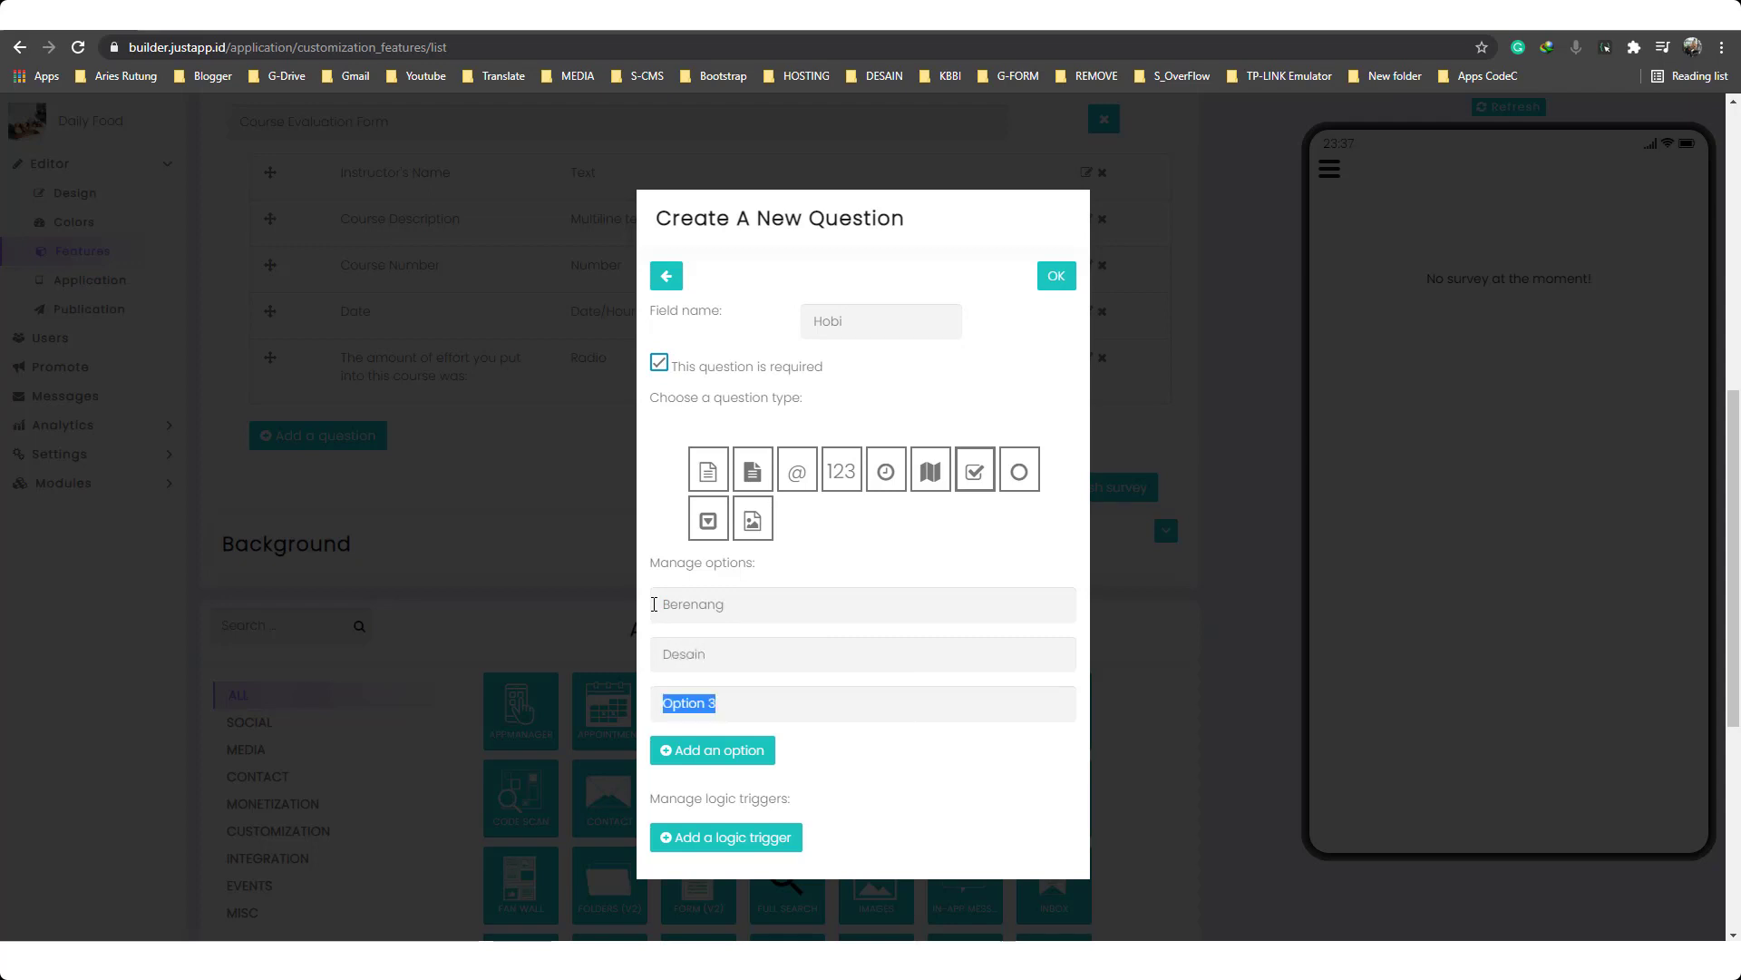
pyautogui.write('Membaca')
pyautogui.click(1058, 275)
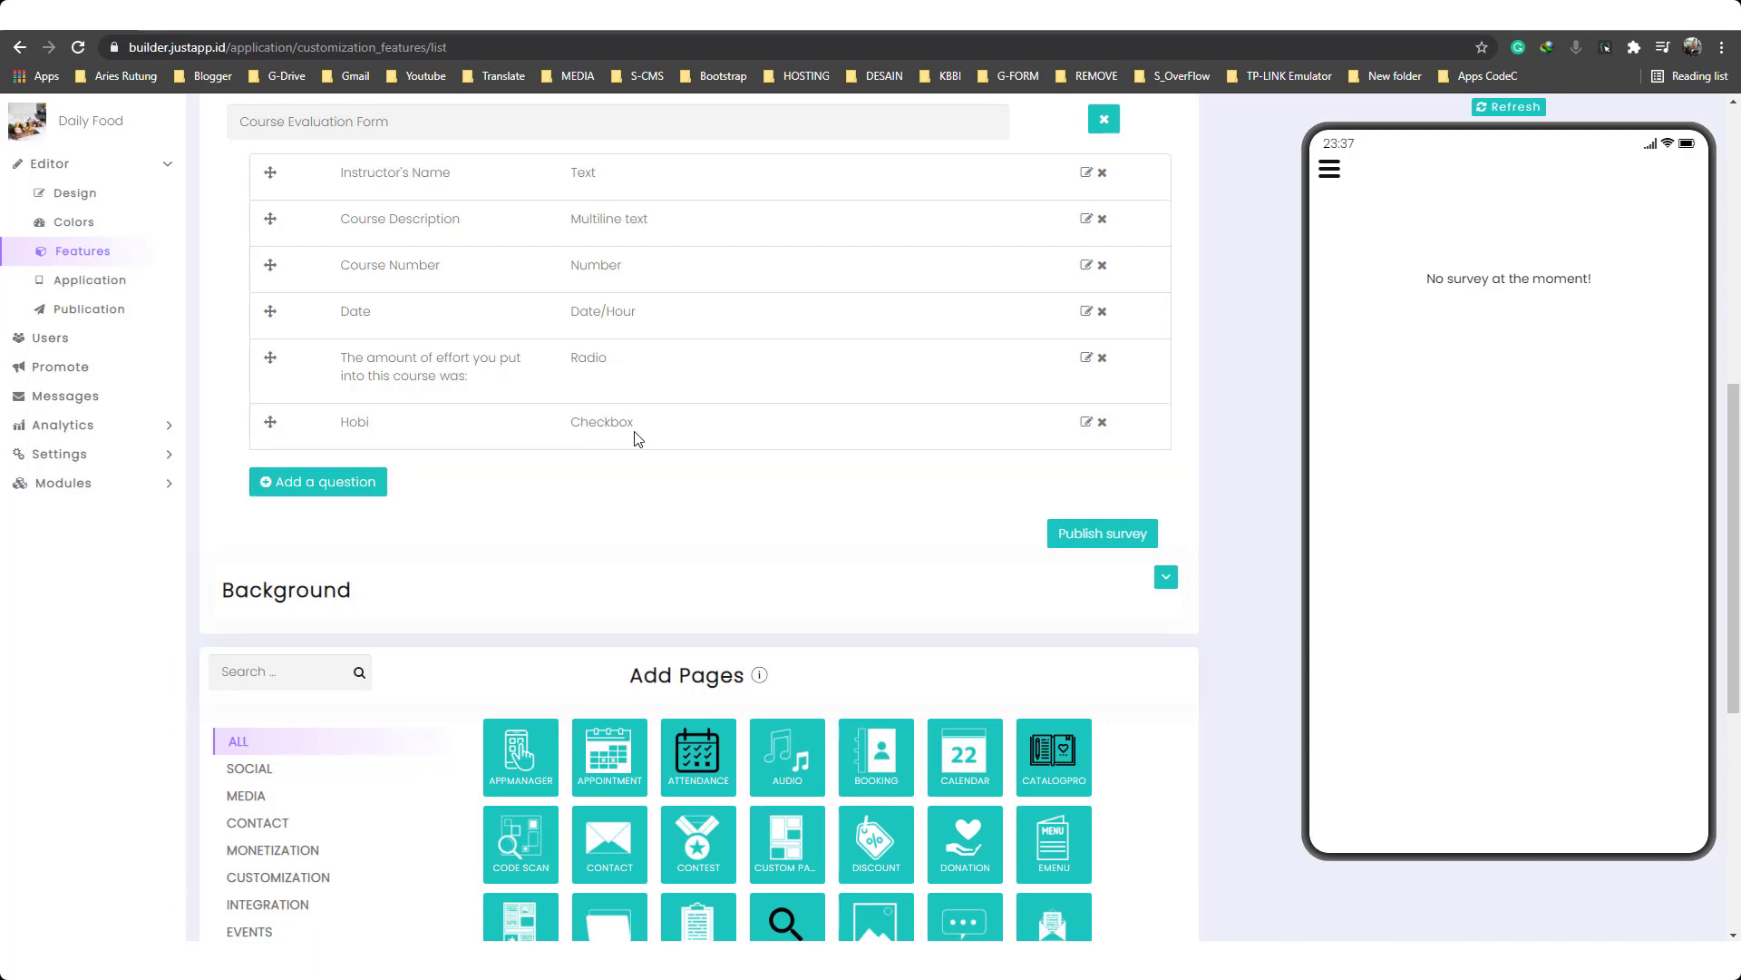
# Create a new required drop-down question named "Jenis Kelamin".
pyautogui.click(357, 490)
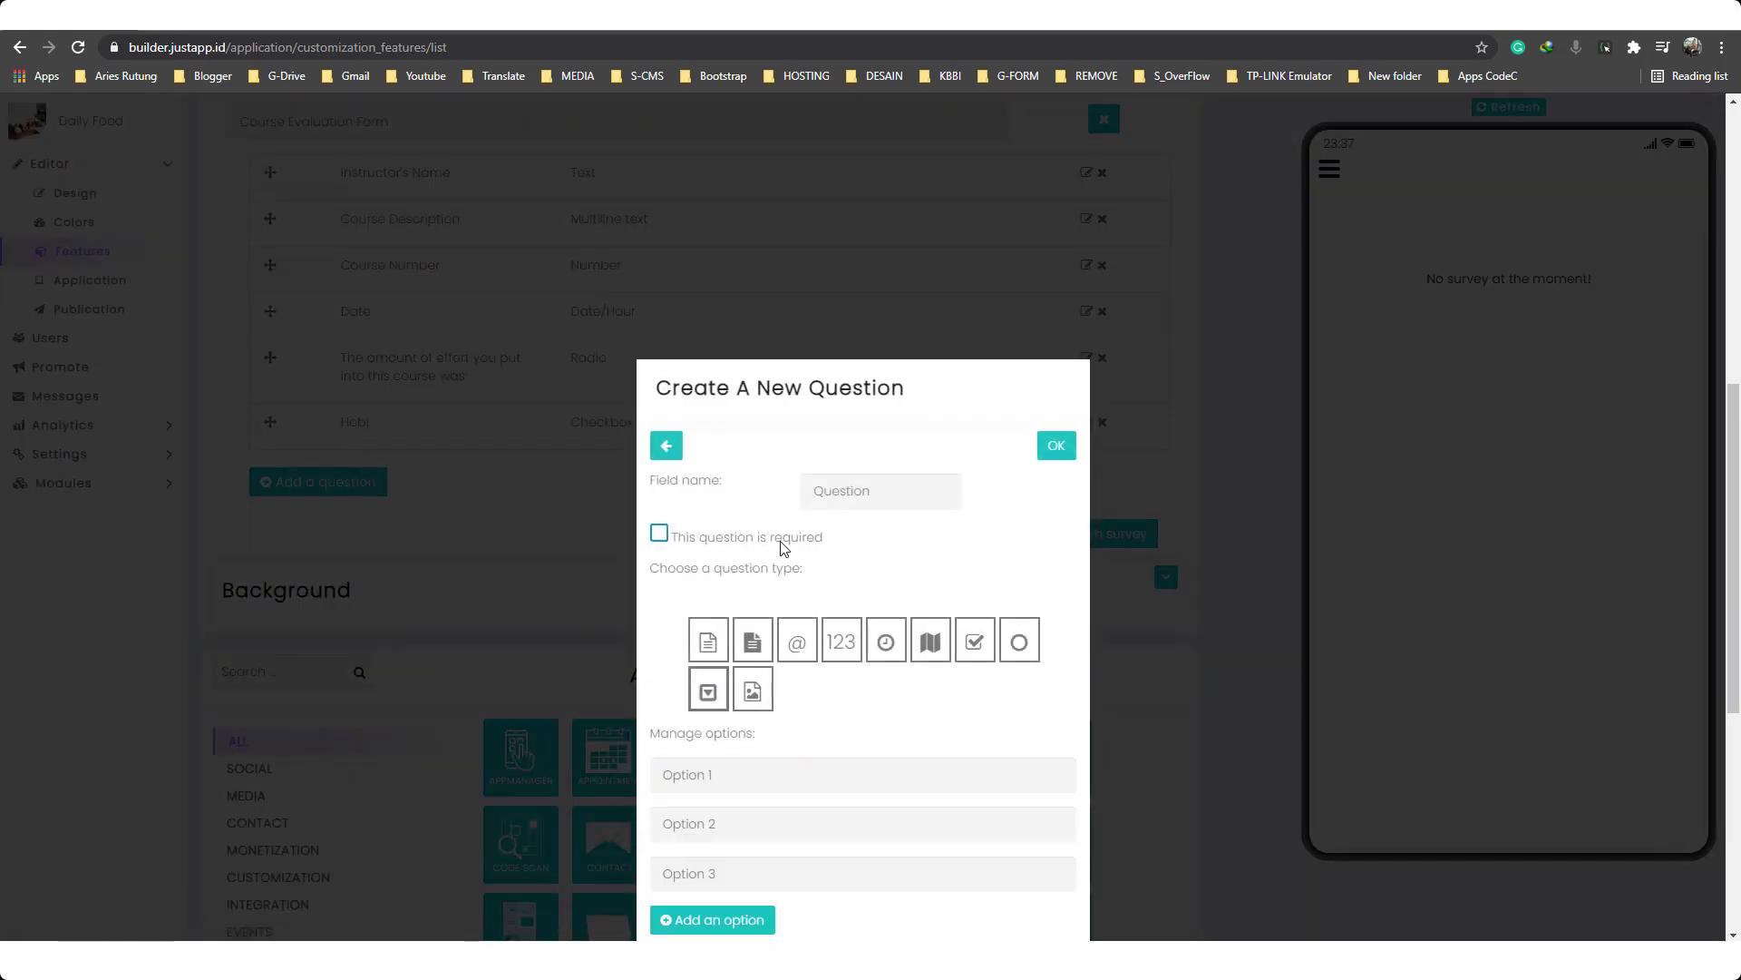
pyautogui.click(855, 491)
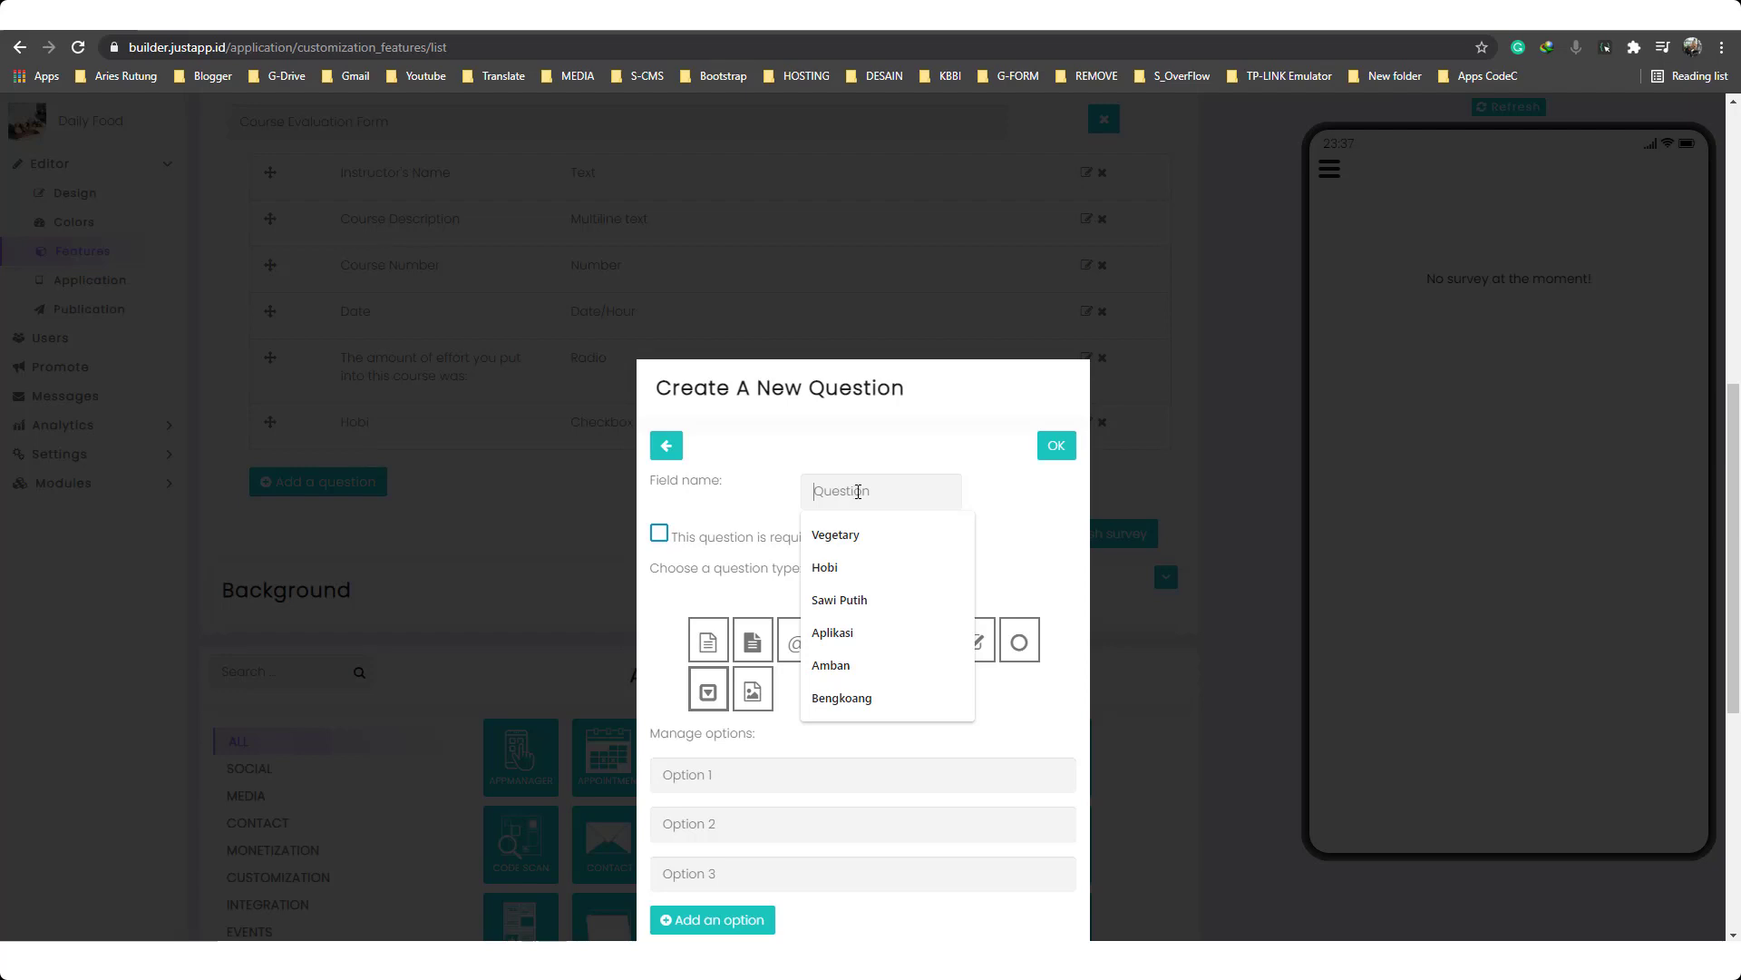
pyautogui.write('Jenis')
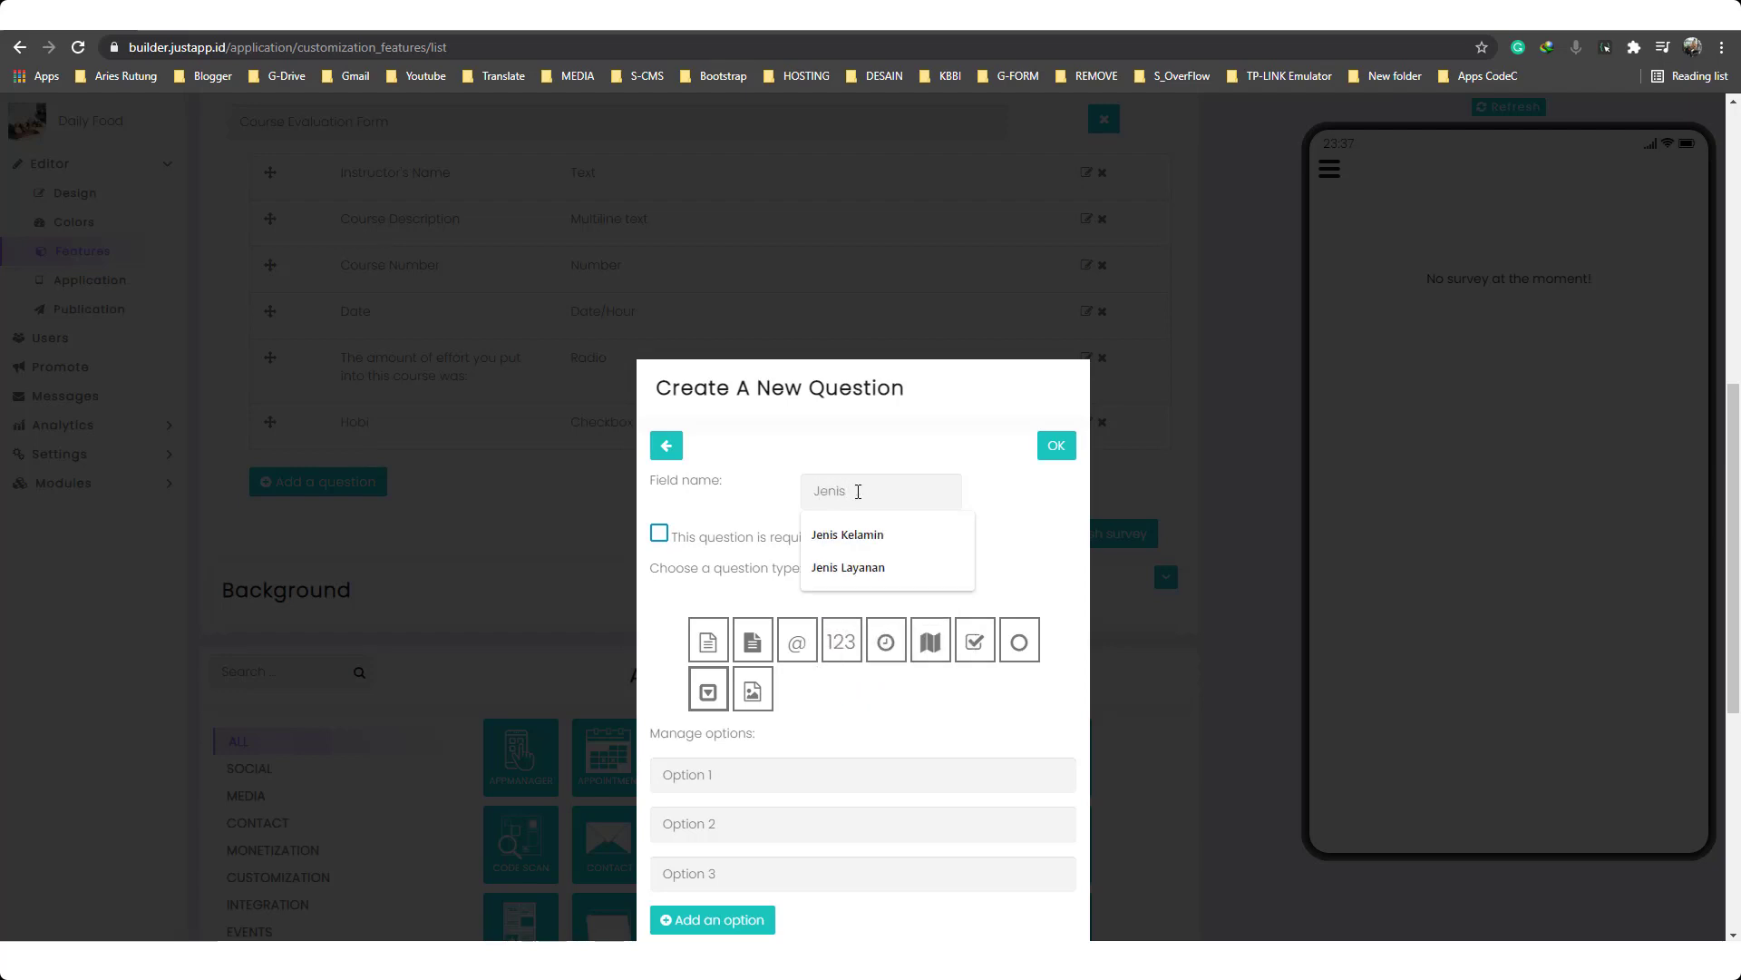
pyautogui.click(855, 530)
pyautogui.click(751, 540)
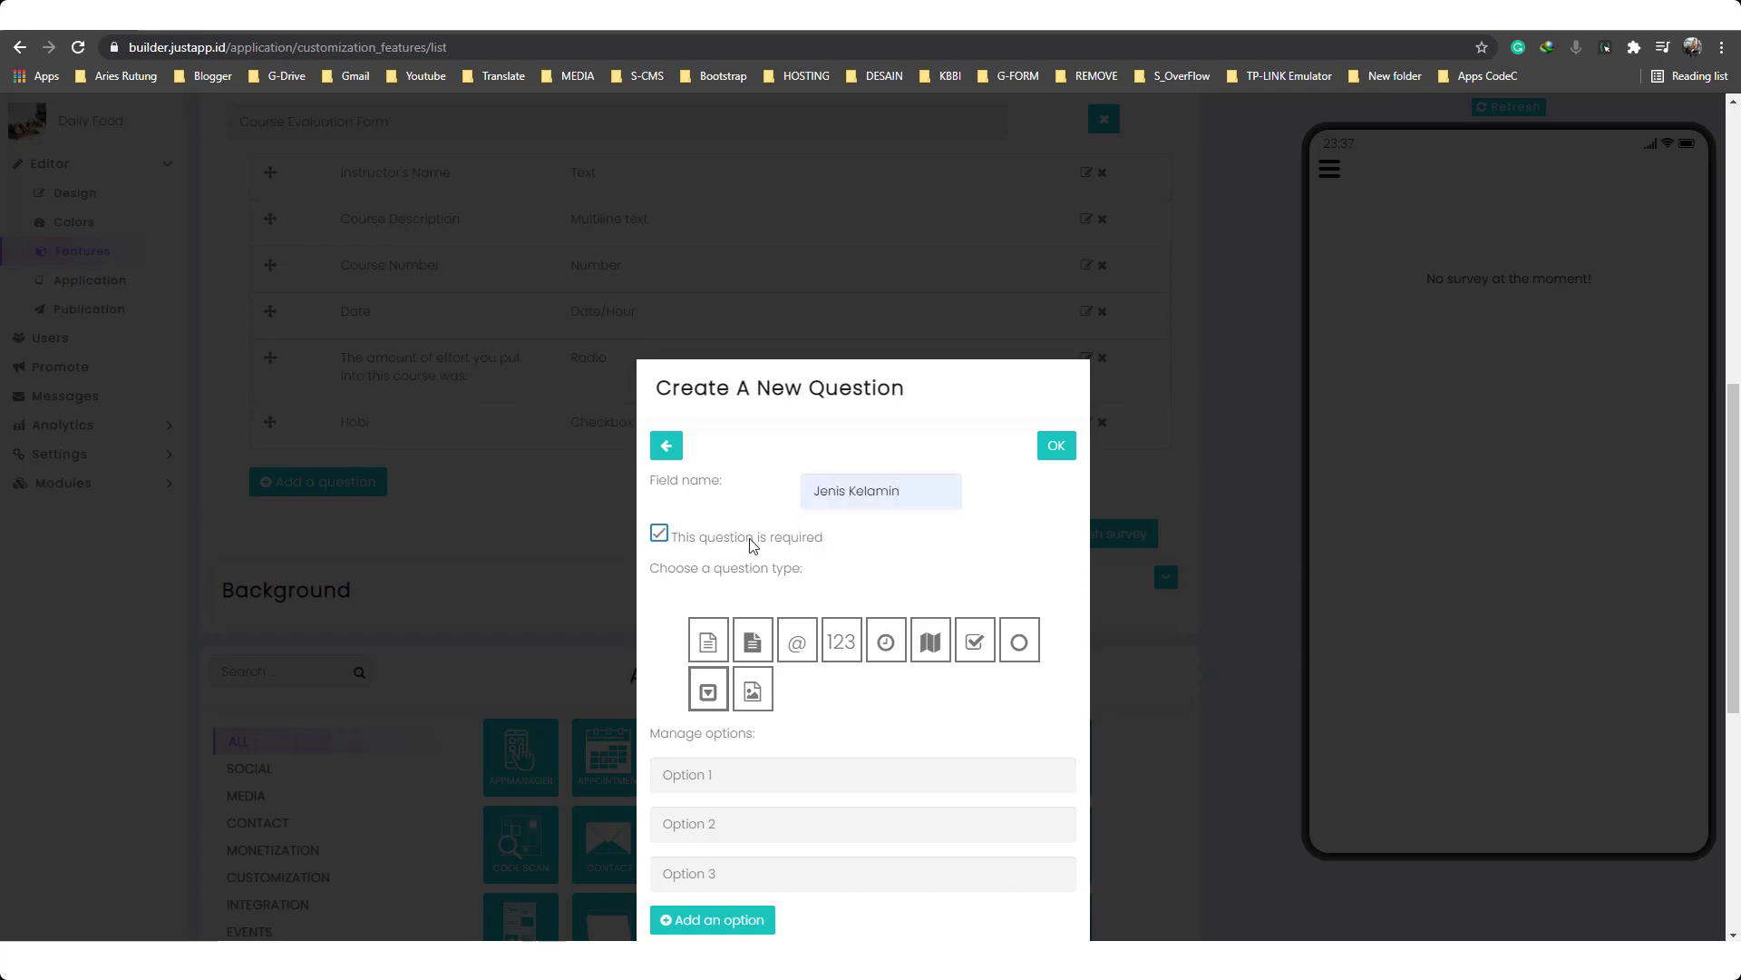
pyautogui.scroll(-2, 750, 544)
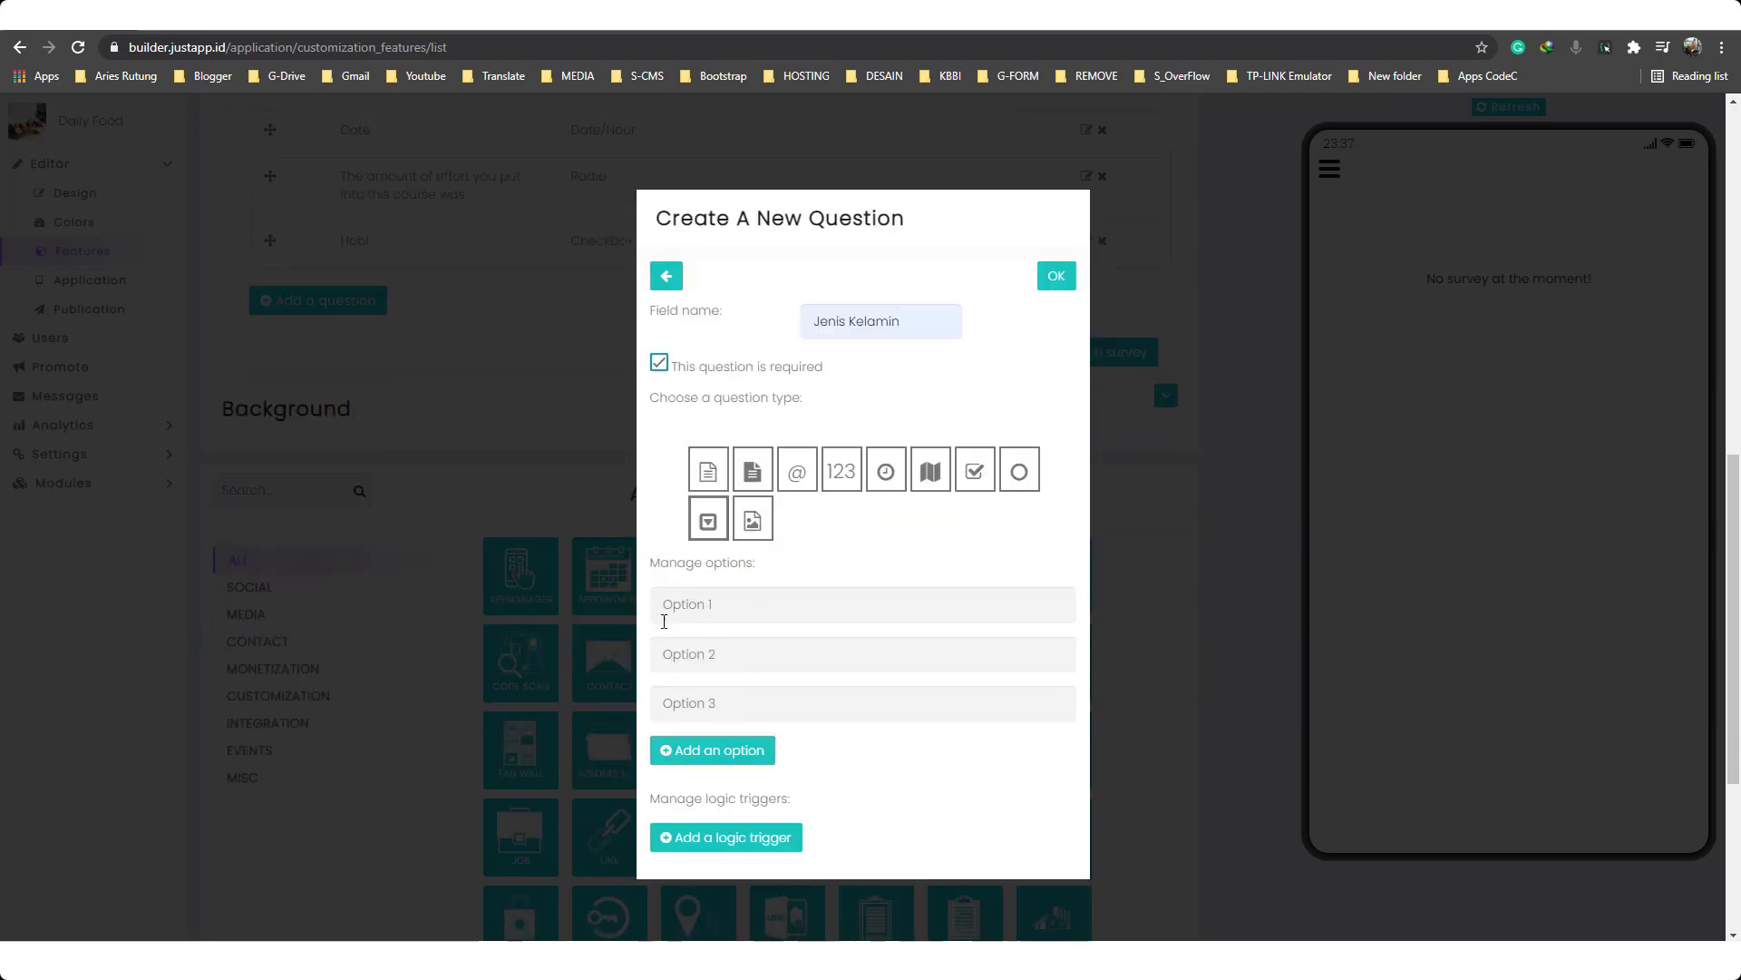
# Set the Jenis Kelamin question's options to "Laki-Laki", "Peremp" and "Tidak", and save the question.
pyautogui.click(663, 622)
pyautogui.write('Laki-Laki')
pyautogui.press('Tab')
pyautogui.write('Peremp')
pyautogui.press('Tab')
pyautogui.write('Tidak')
pyautogui.click(1056, 276)
# Add a required email-type question named "Email" to the survey and save it.
pyautogui.click(373, 614)
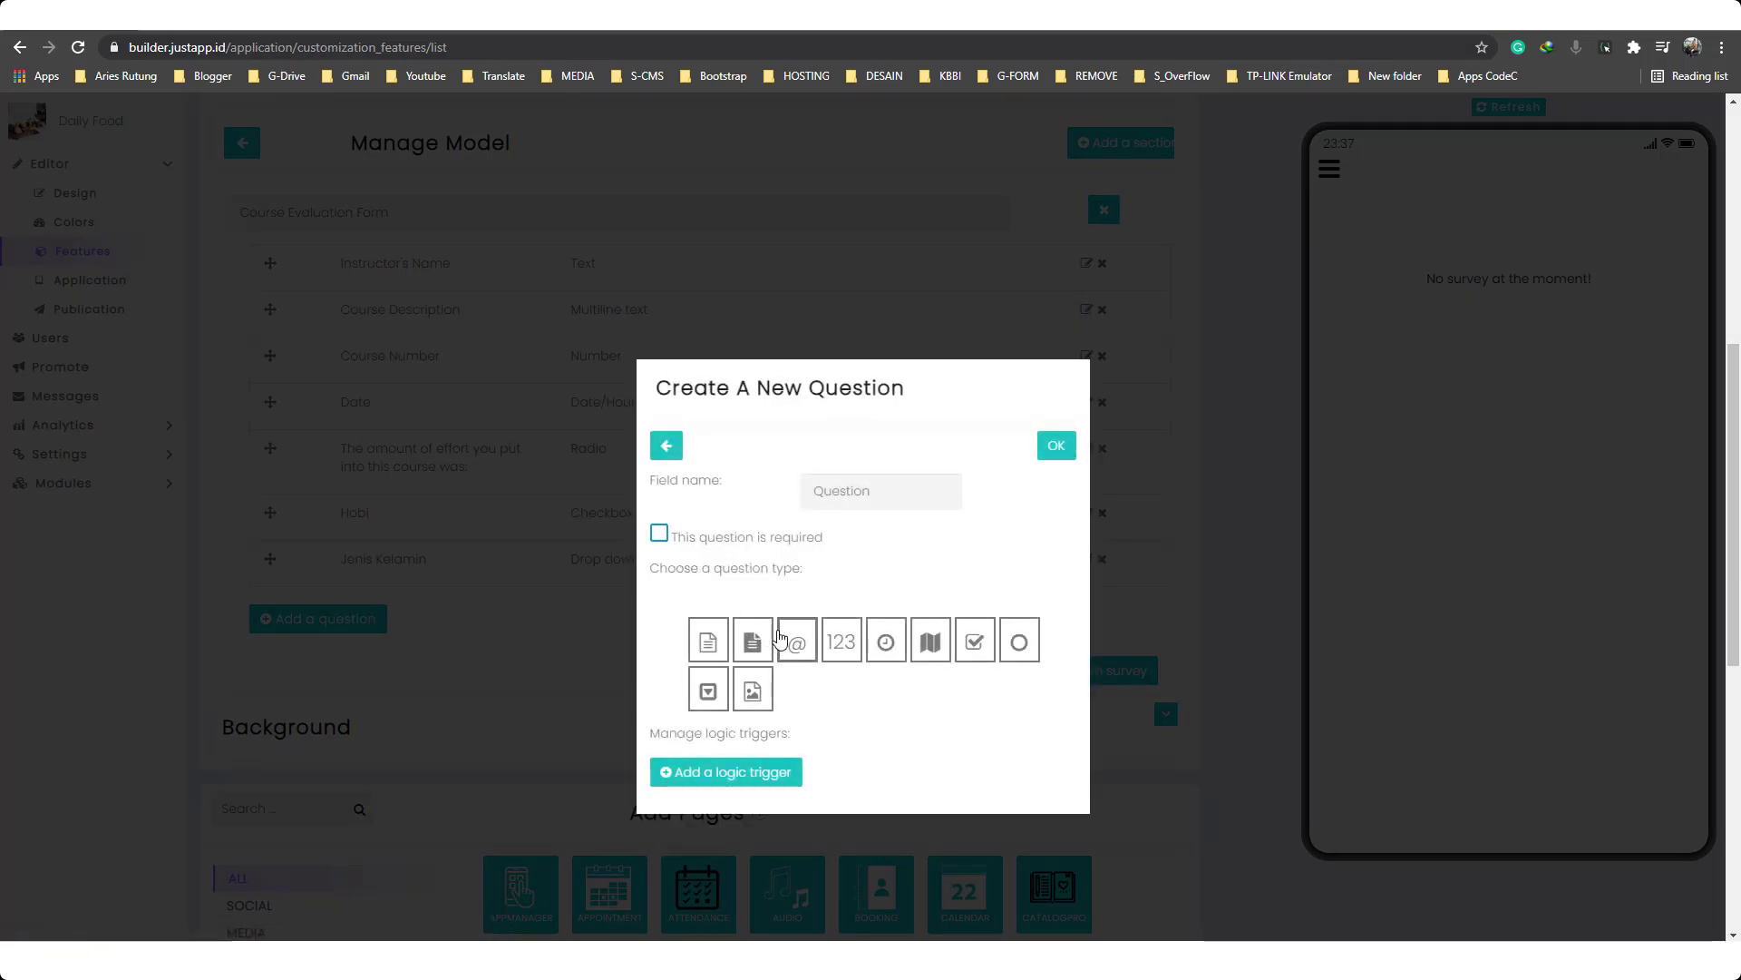
pyautogui.click(901, 502)
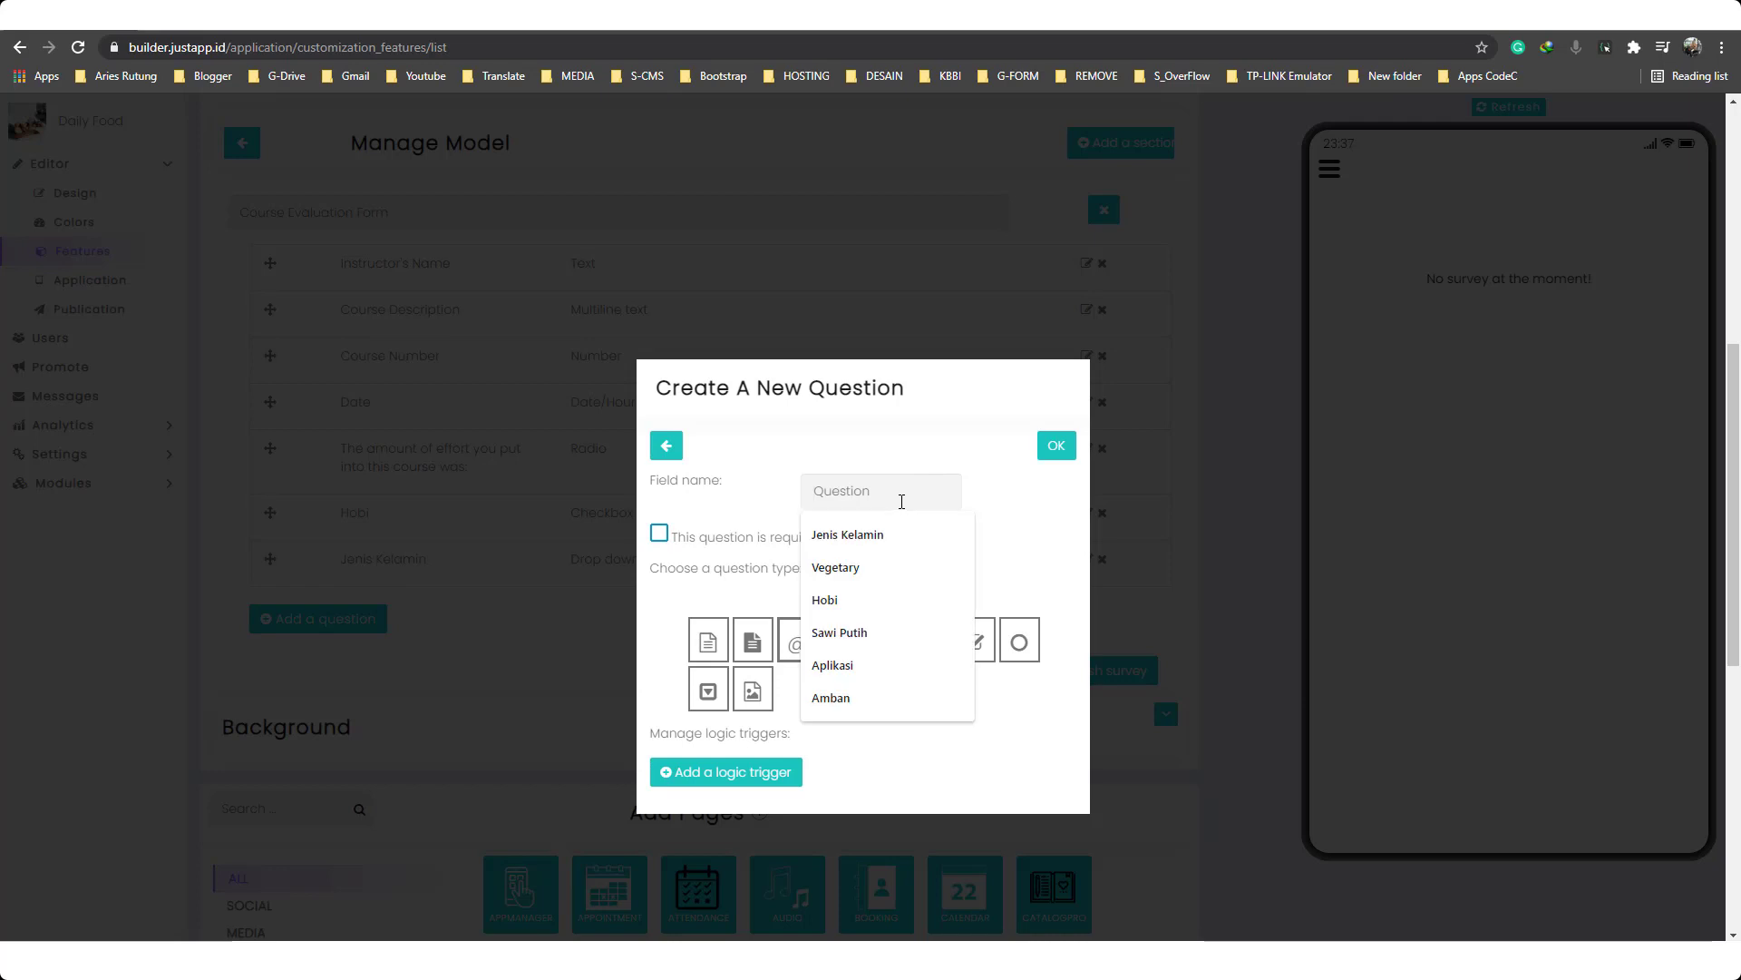
pyautogui.write('Email')
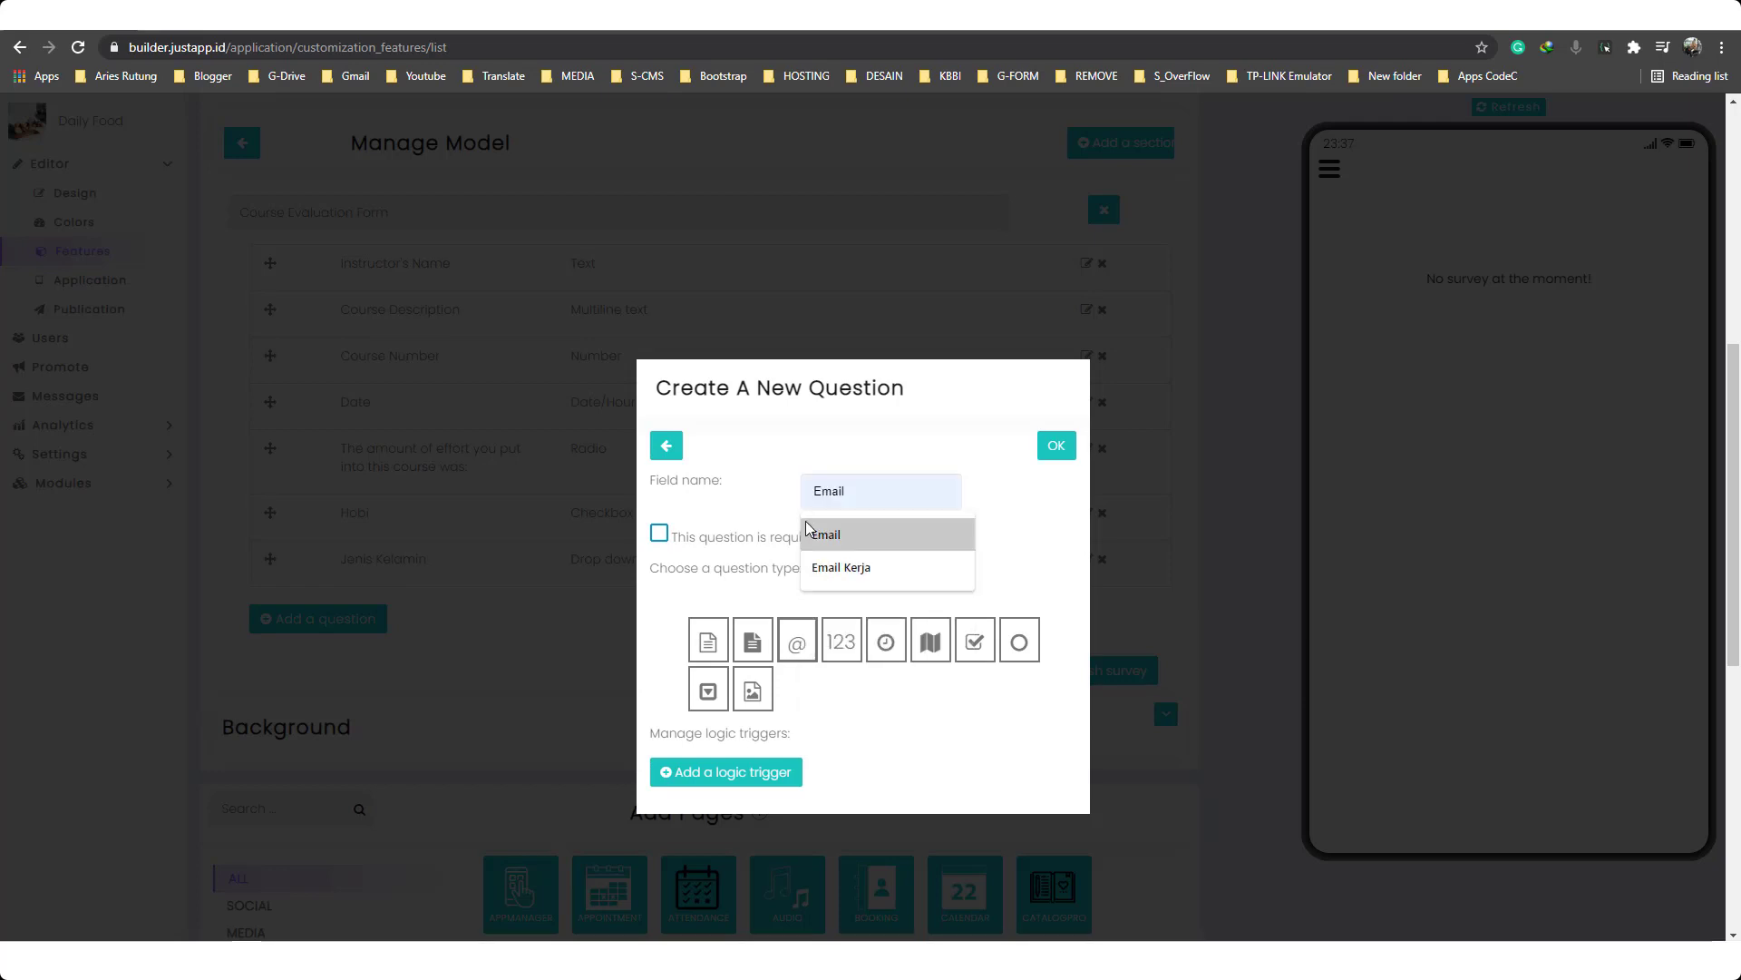
pyautogui.click(780, 536)
pyautogui.scroll(-1, 999, 459)
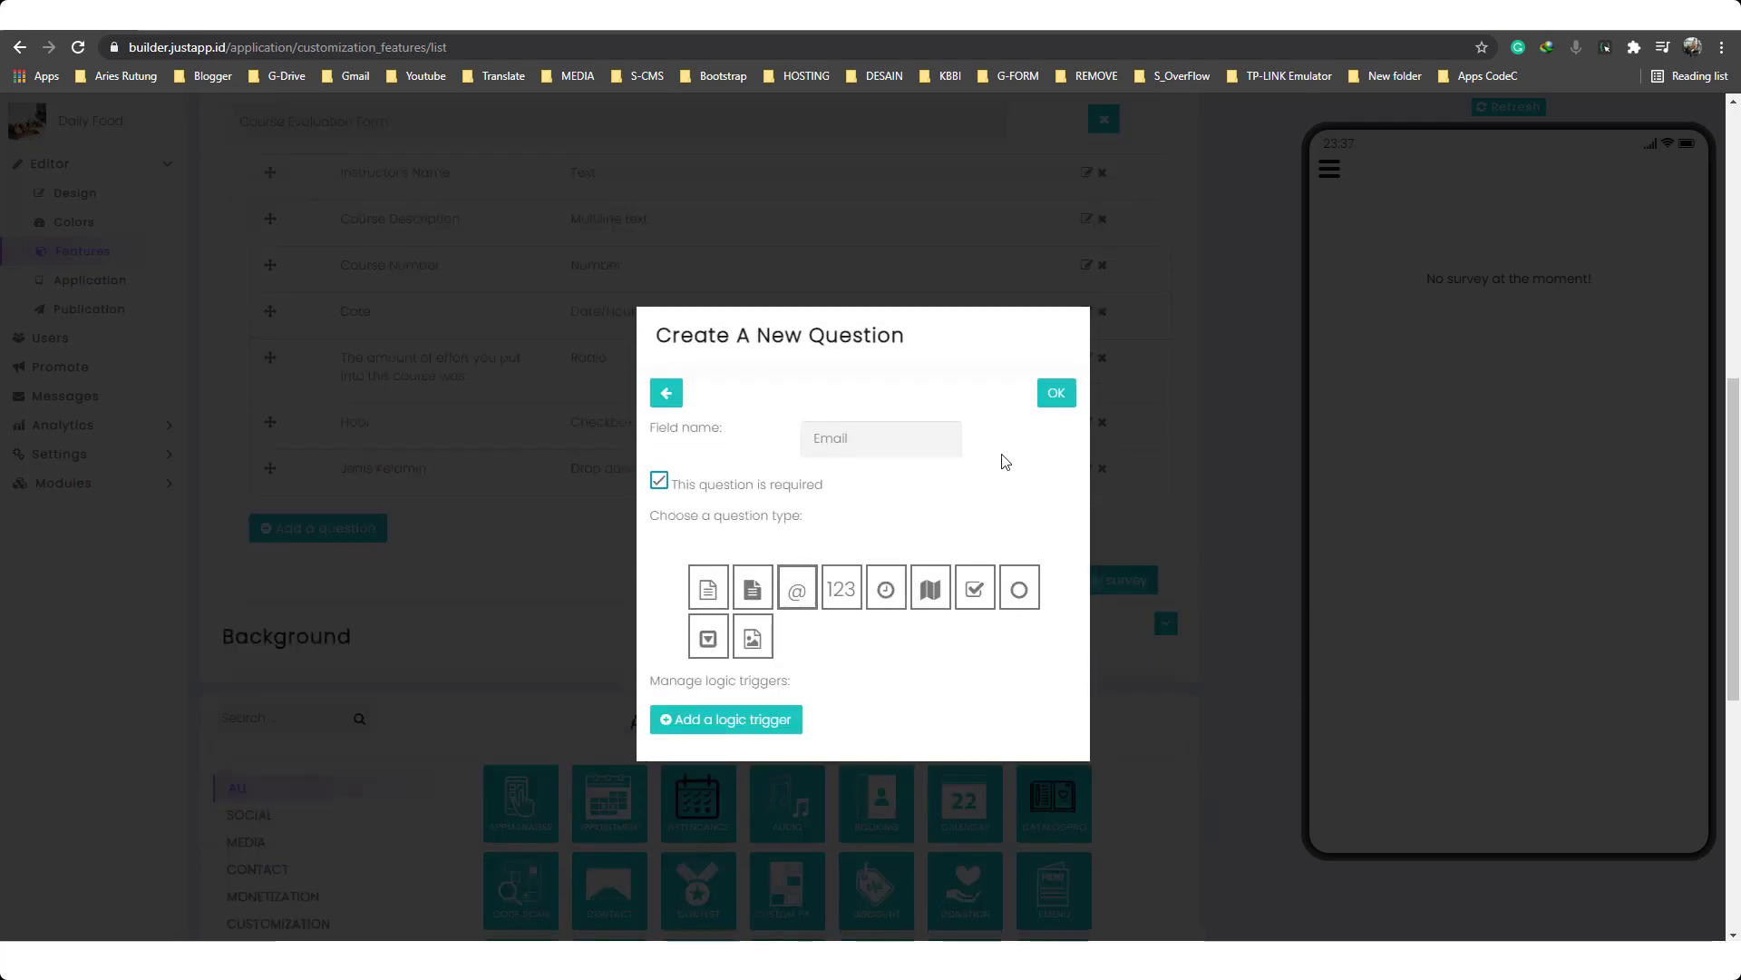
pyautogui.click(1063, 404)
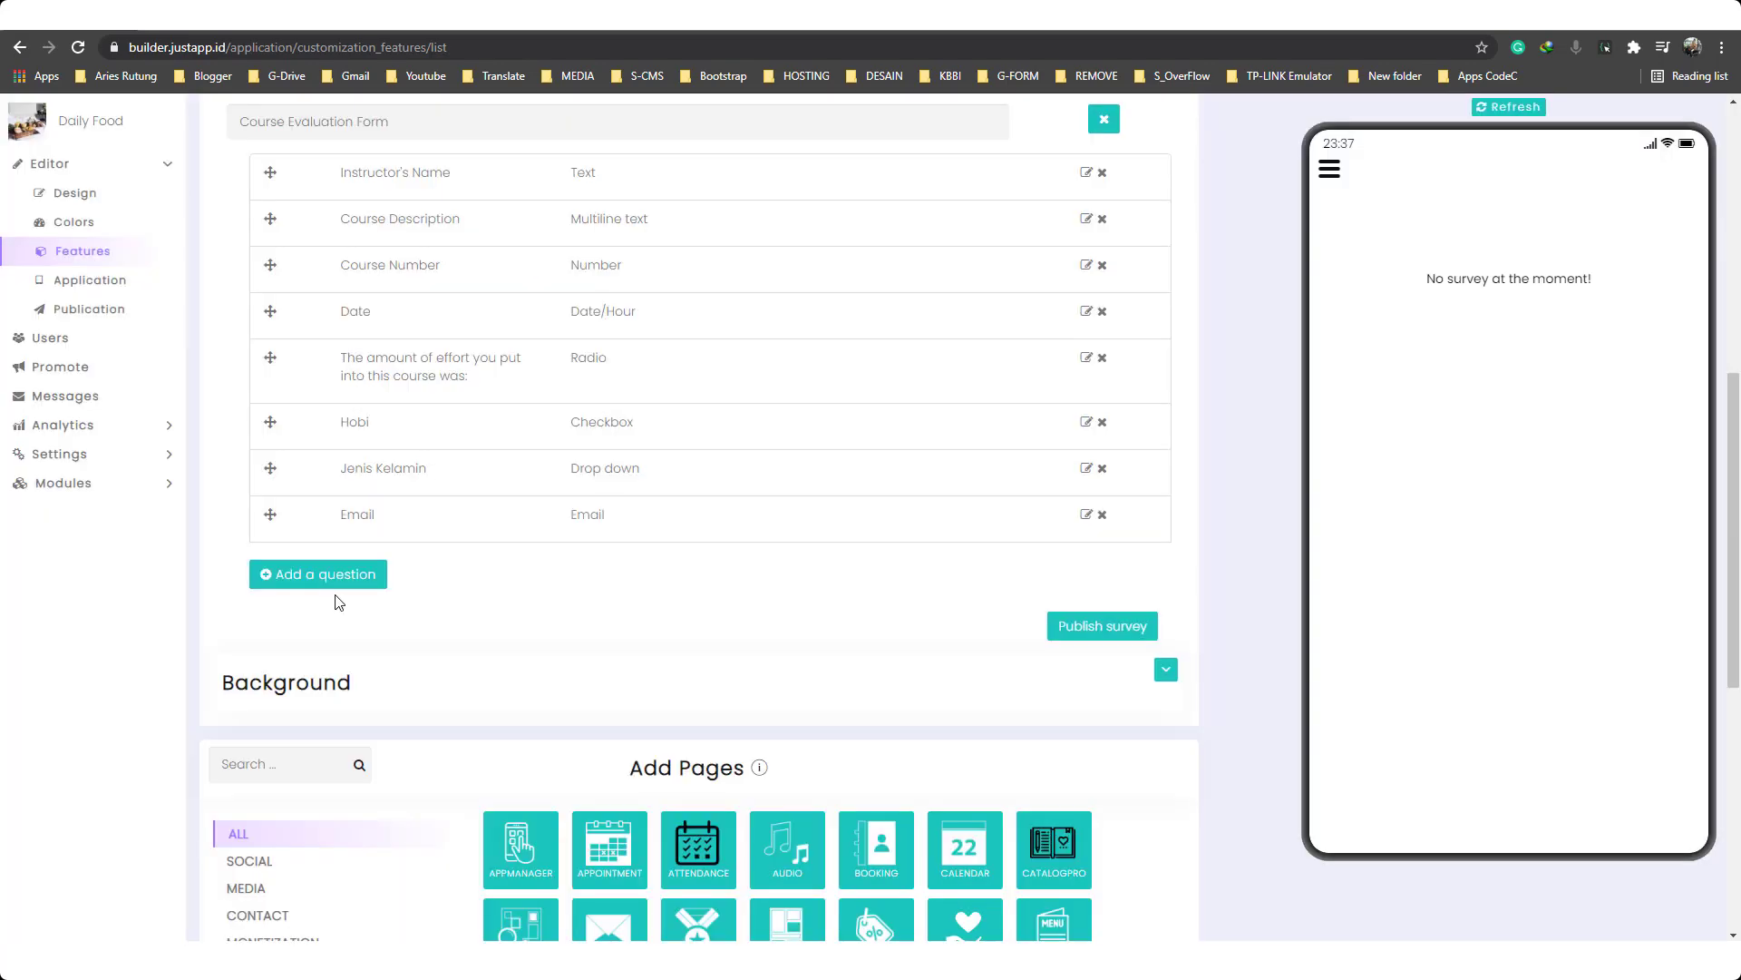
# Add a required geolocation question named "Alamat" to the survey and save it.
pyautogui.click(339, 577)
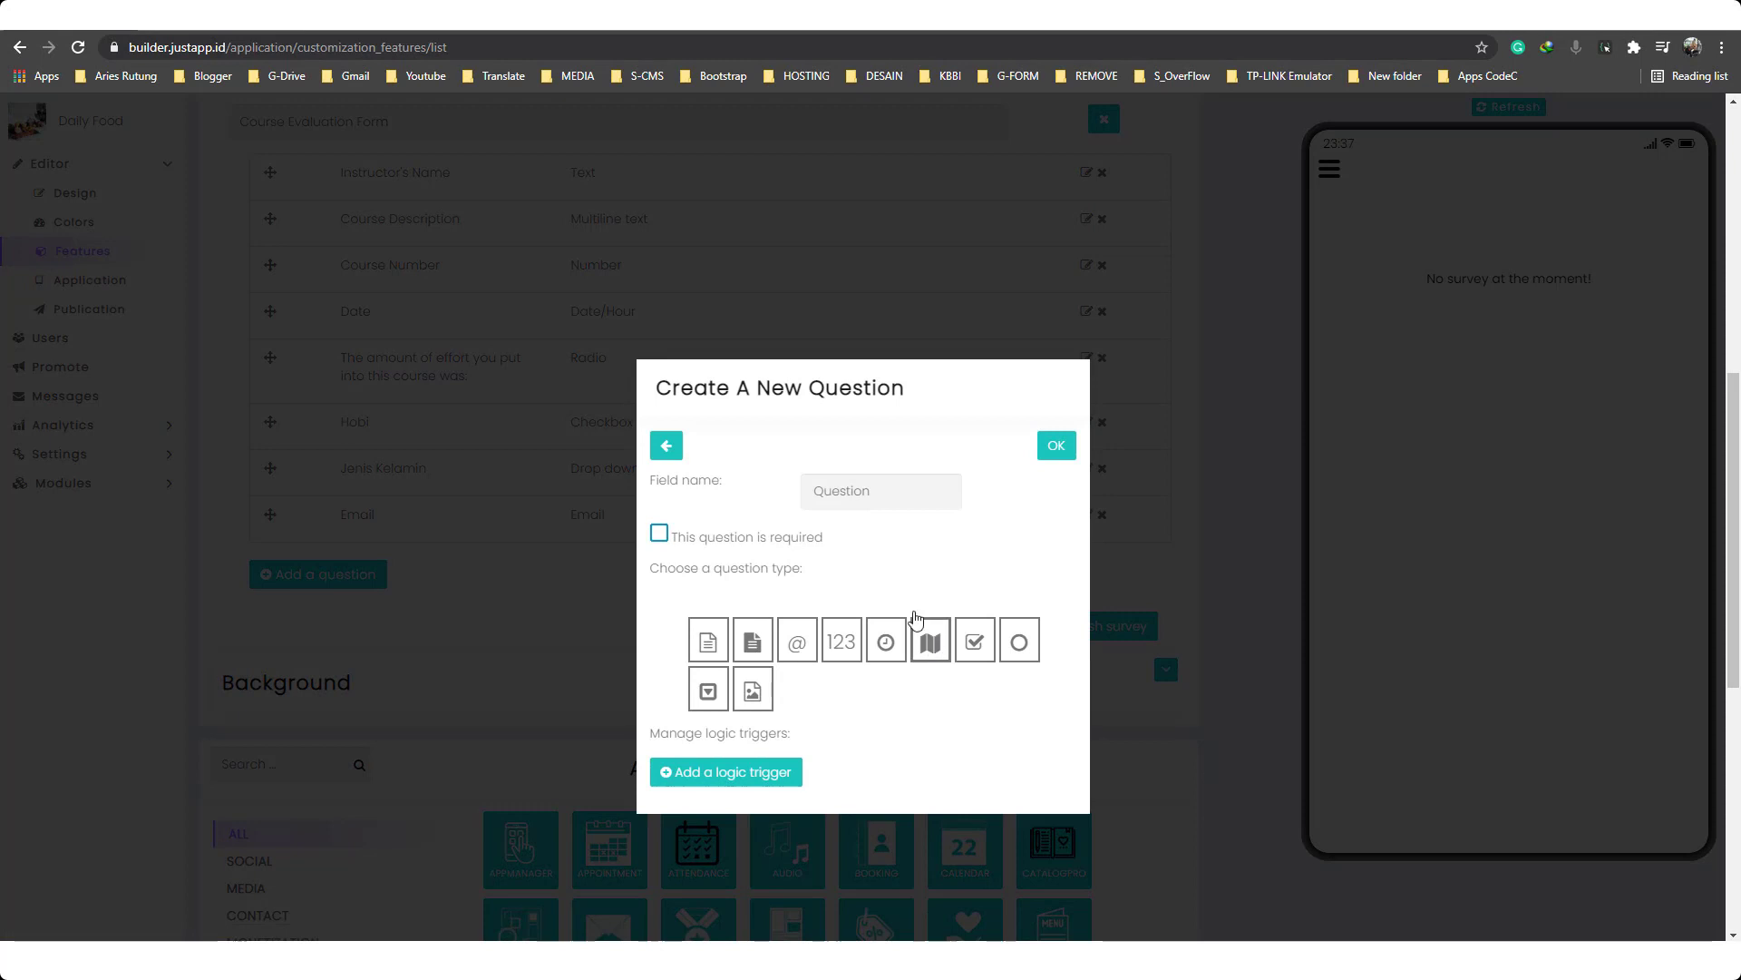
pyautogui.click(898, 486)
pyautogui.write('Alamat')
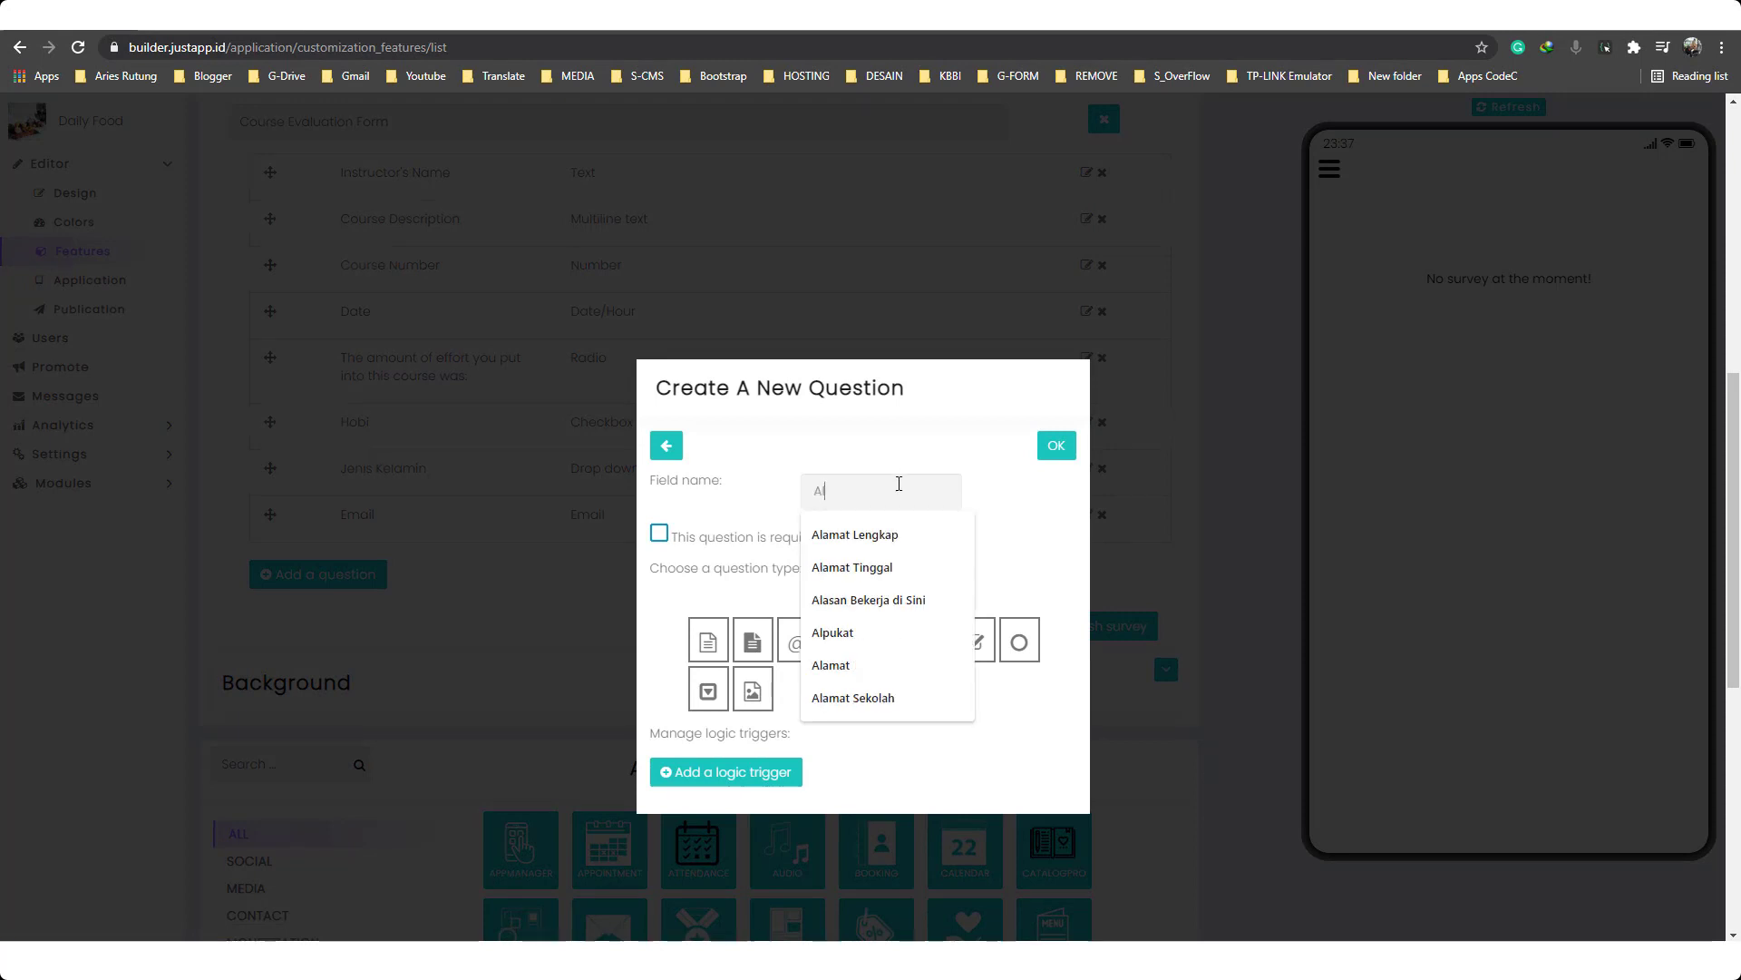
pyautogui.click(766, 503)
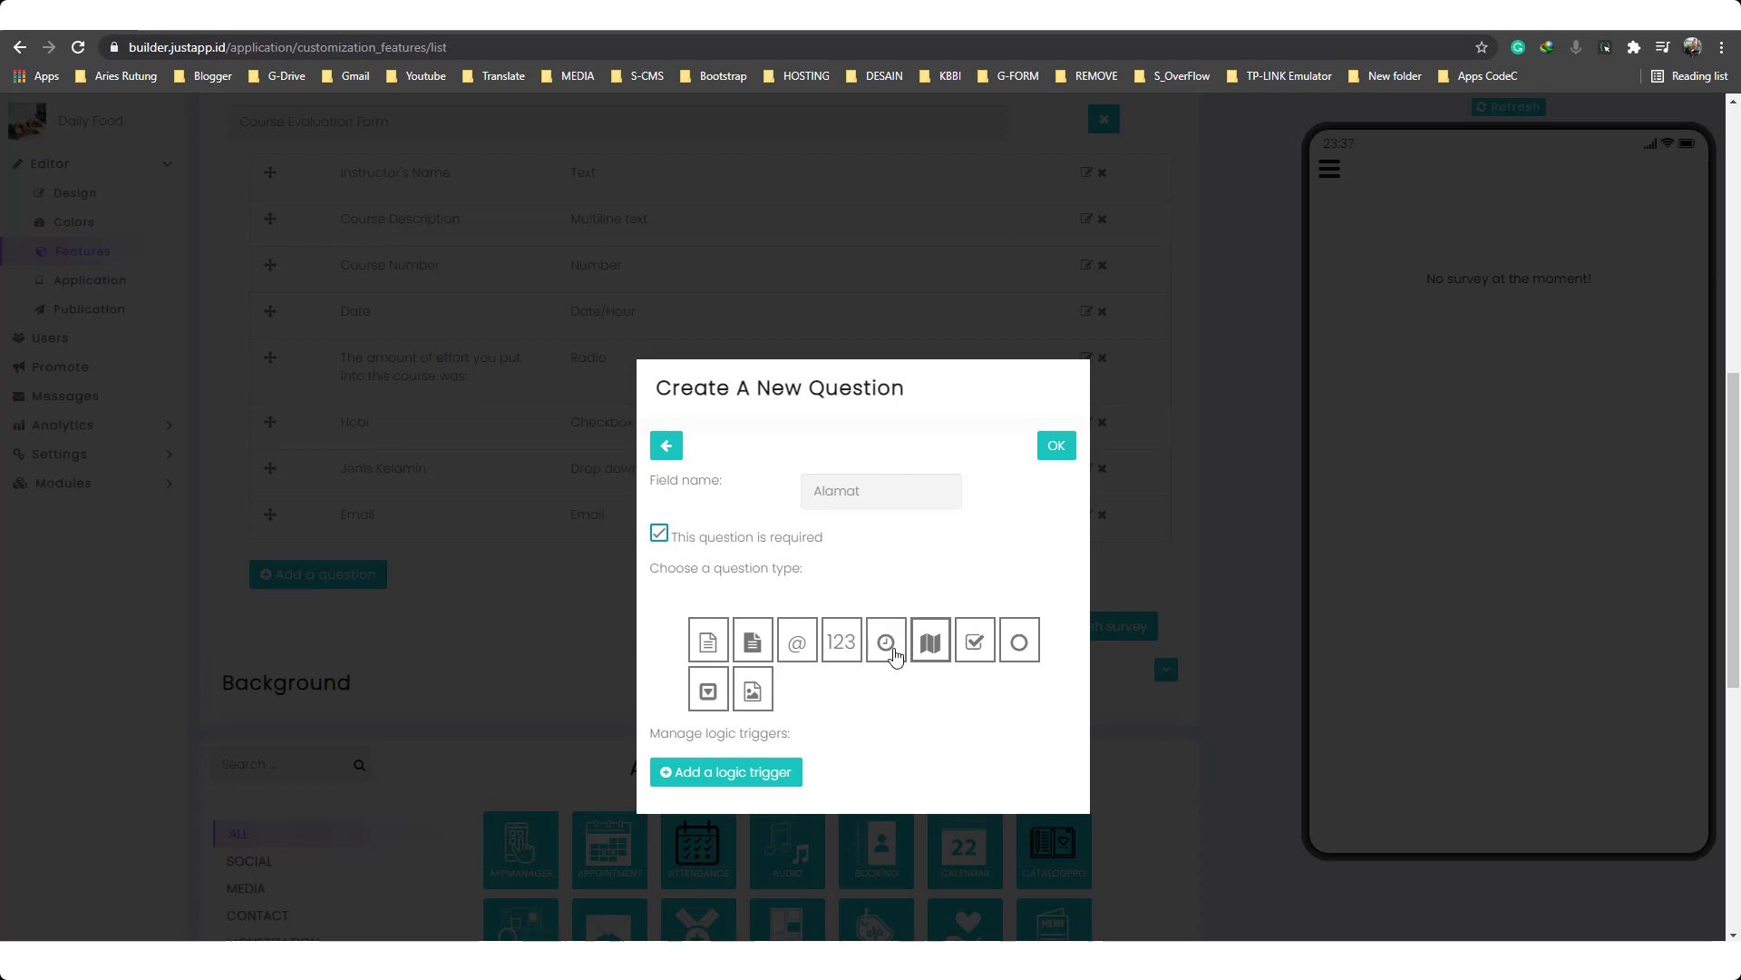
pyautogui.click(1053, 447)
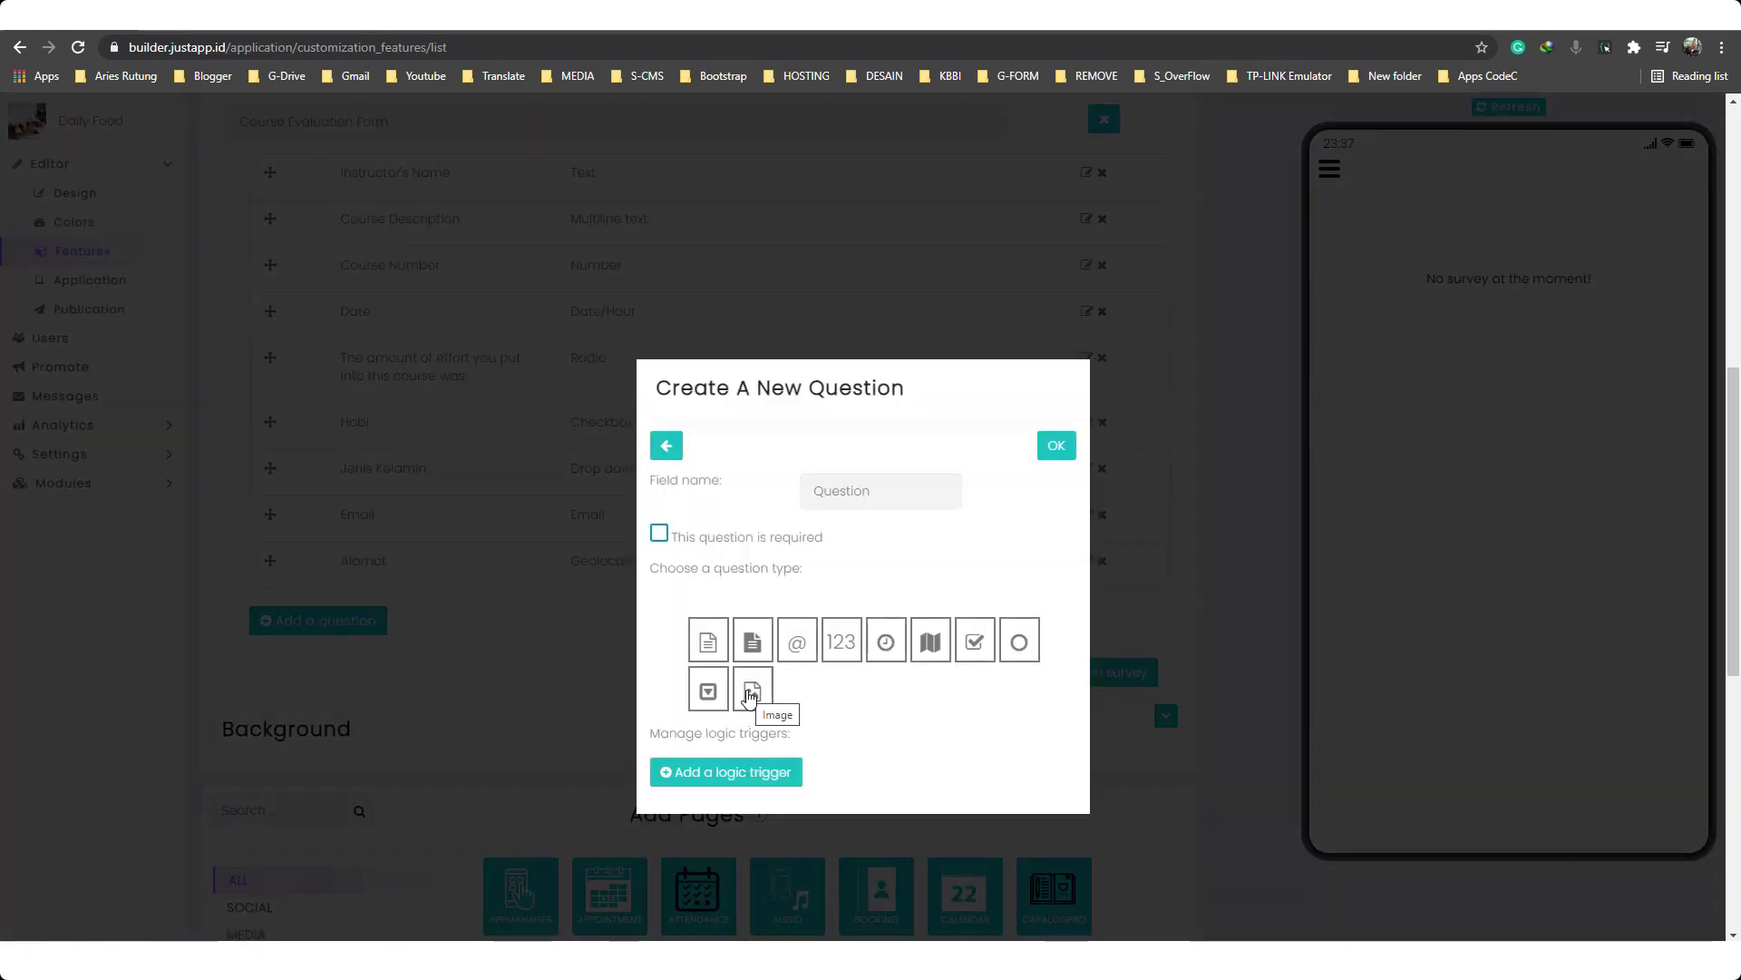
# Add a required image question named "Upload Gambar" to the survey and save it.
pyautogui.click(749, 695)
pyautogui.click(917, 494)
pyautogui.write('Up')
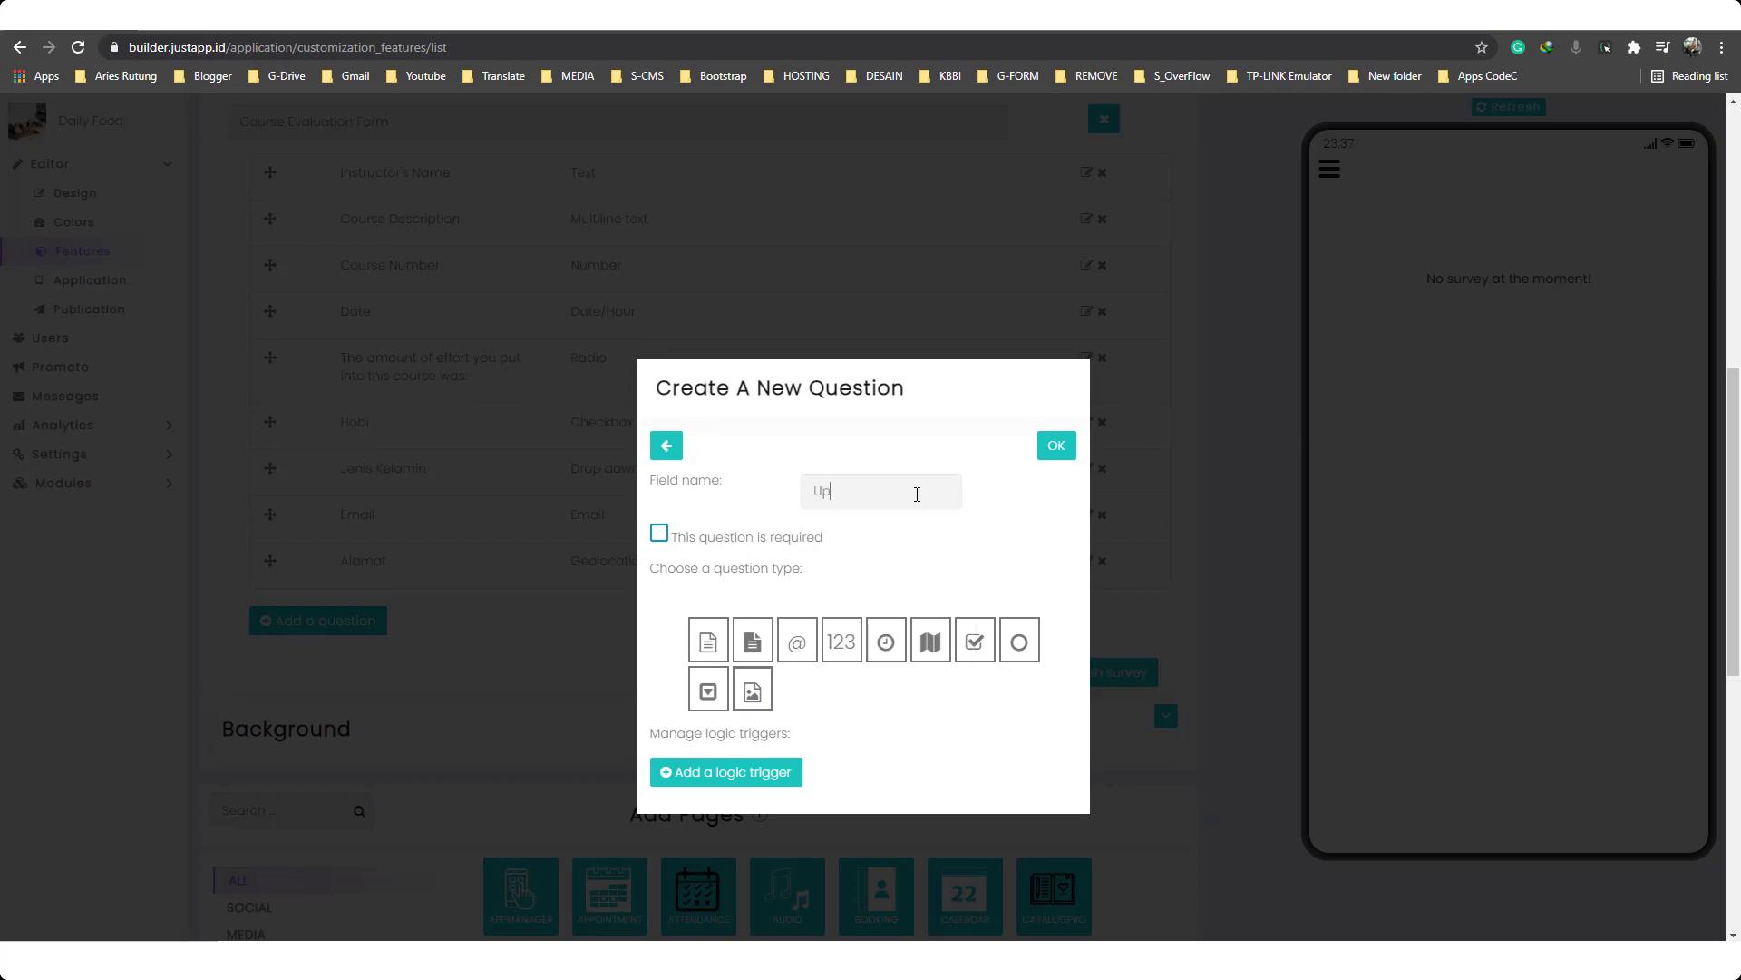
pyautogui.write('load Gambar')
pyautogui.click(783, 538)
pyautogui.click(1057, 446)
# Open the survey's publishing settings and name the survey "Survey", with retakes allowed.
pyautogui.scroll(1, 623, 630)
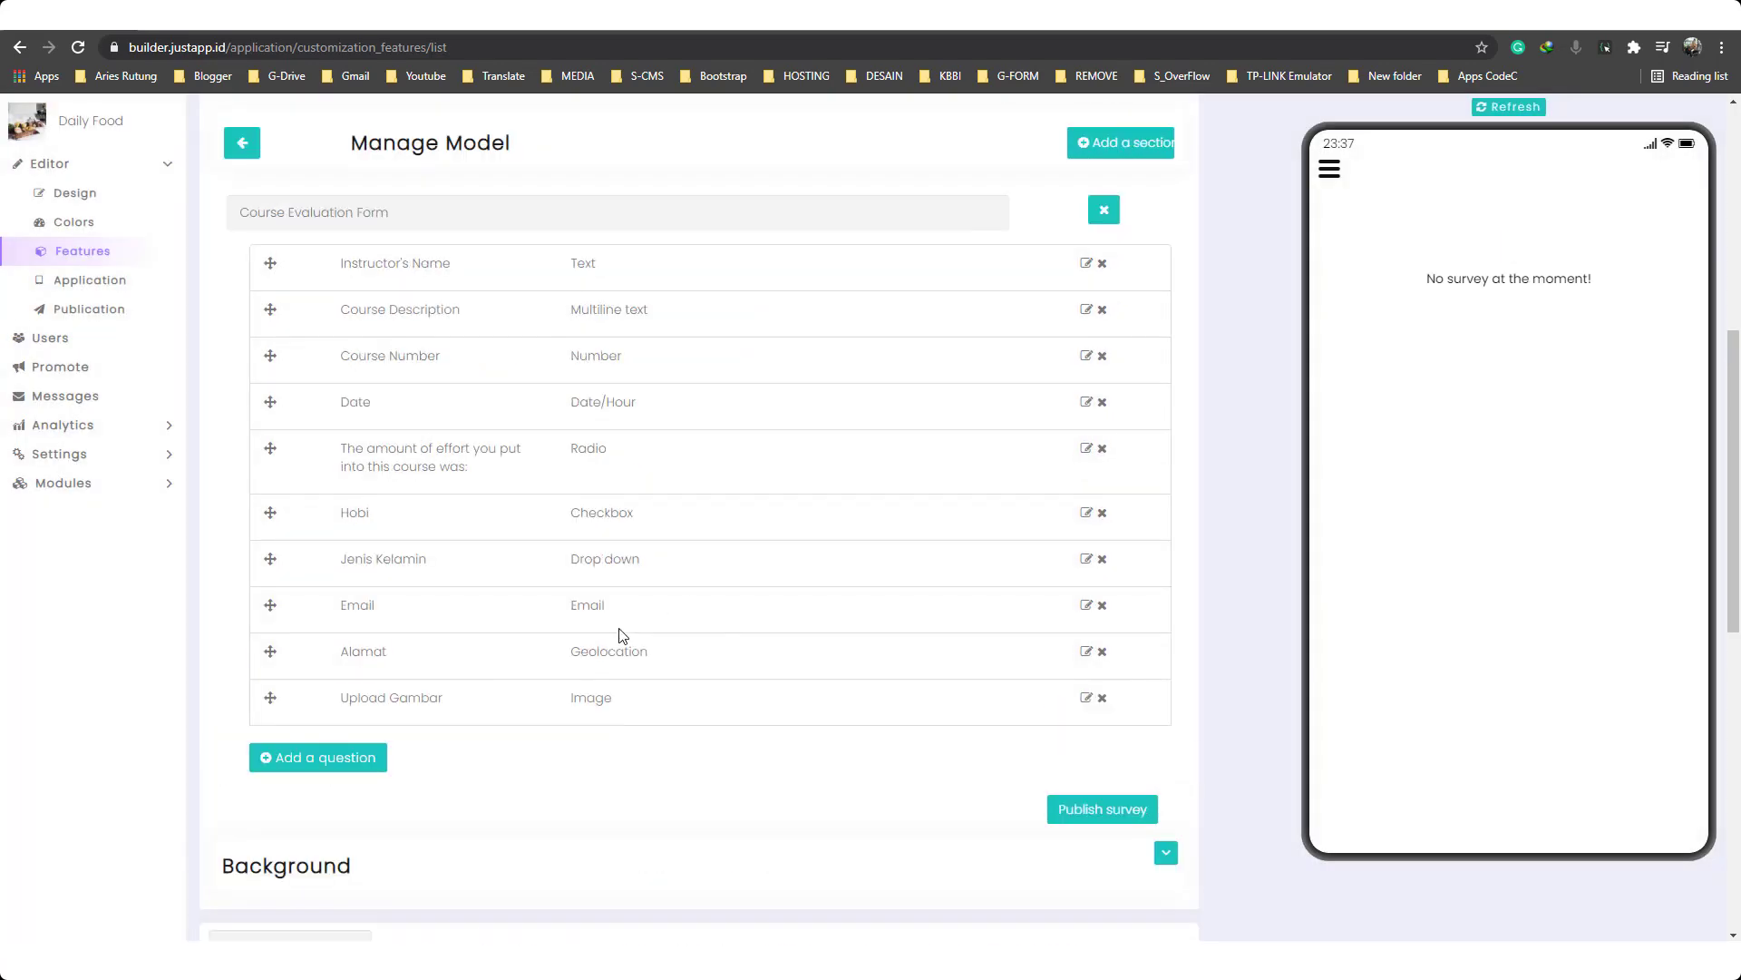
pyautogui.scroll(2, 634, 635)
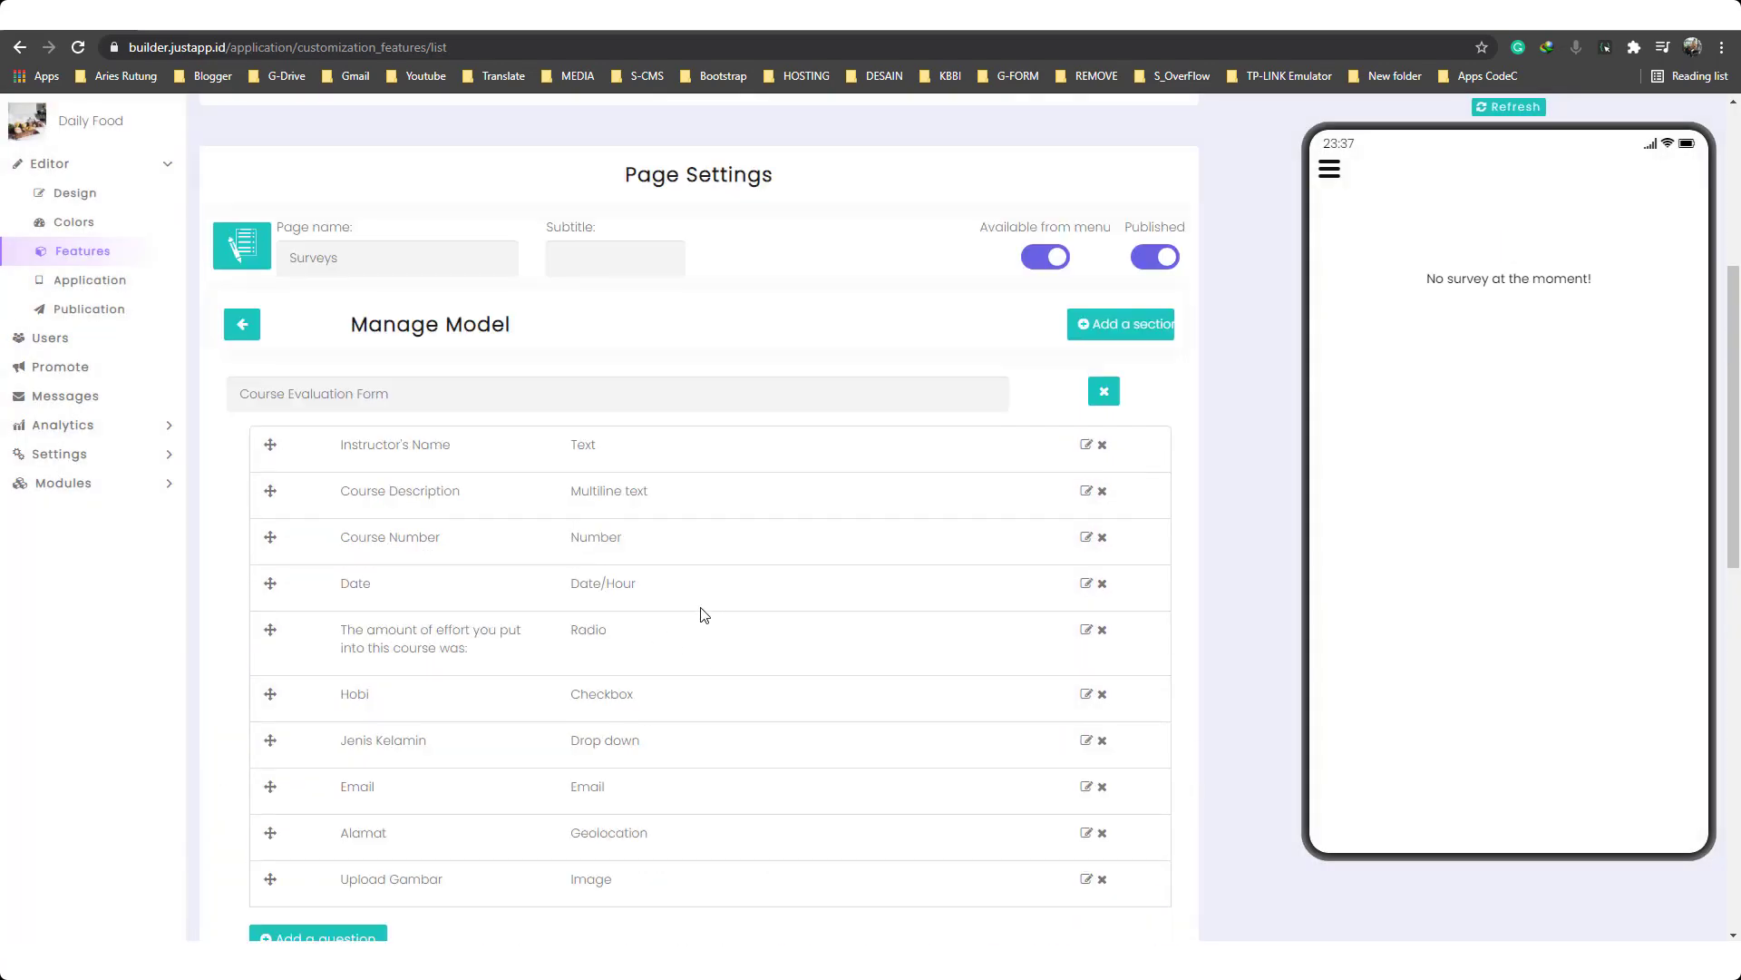
pyautogui.scroll(-1, 661, 577)
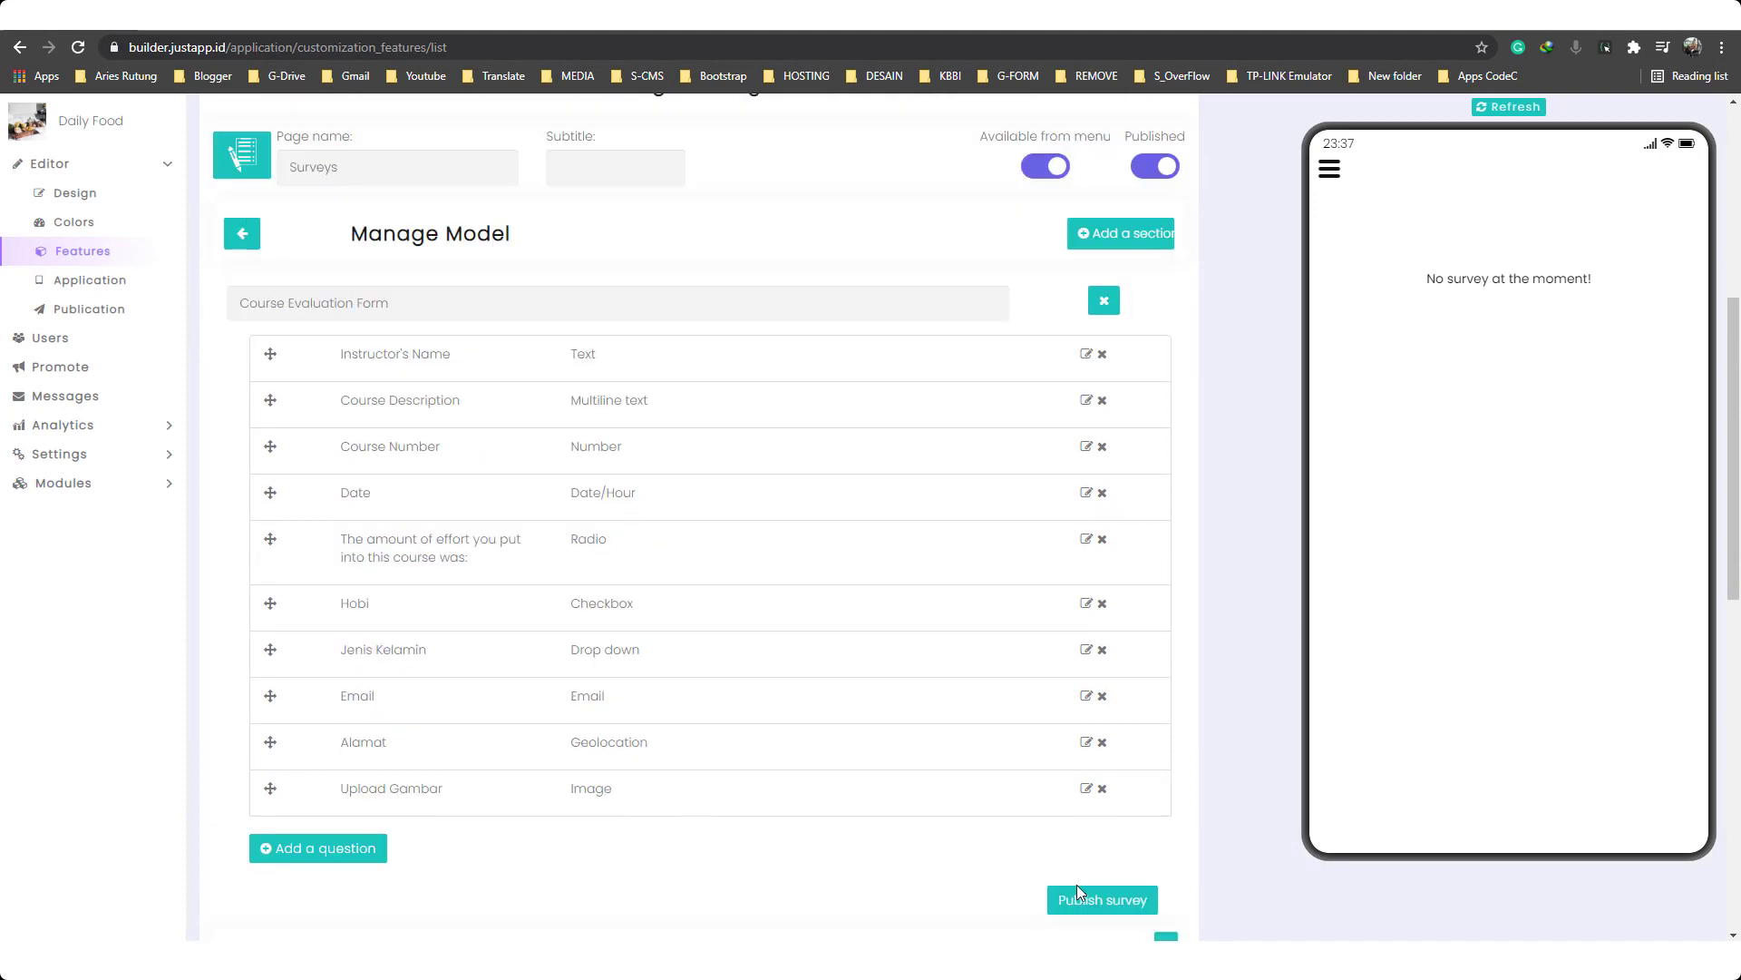
pyautogui.scroll(-1, 1077, 884)
pyautogui.click(1109, 816)
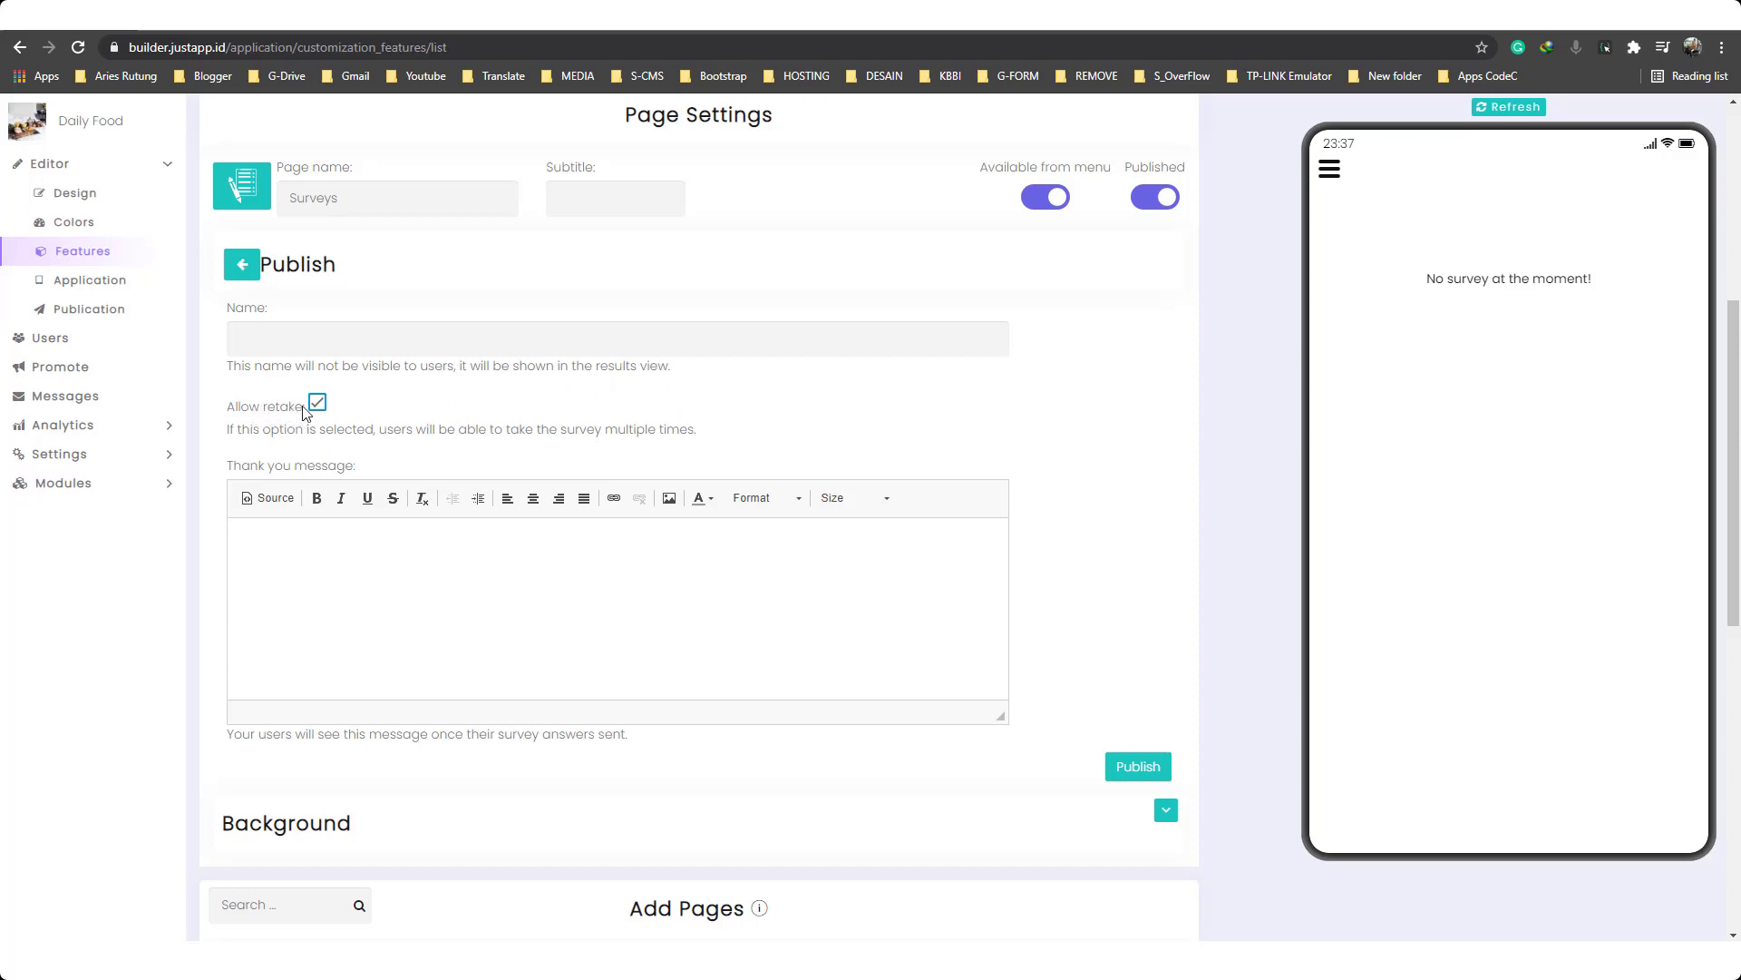
pyautogui.click(313, 353)
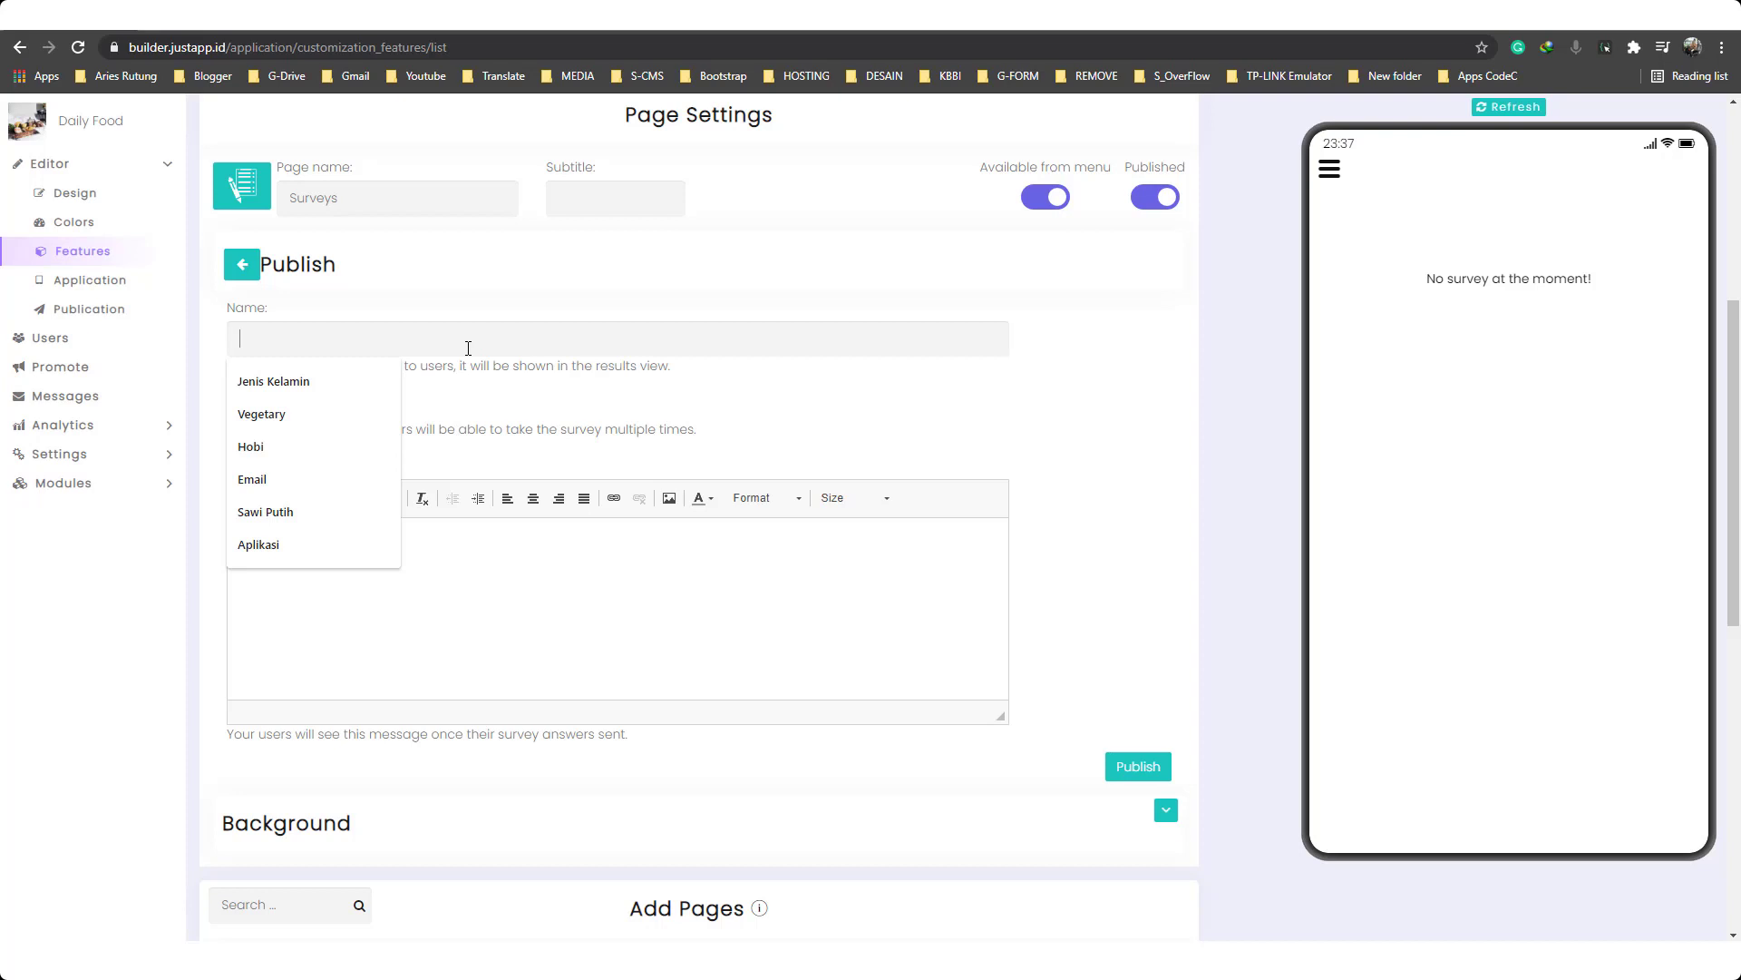
pyautogui.write('Survey')
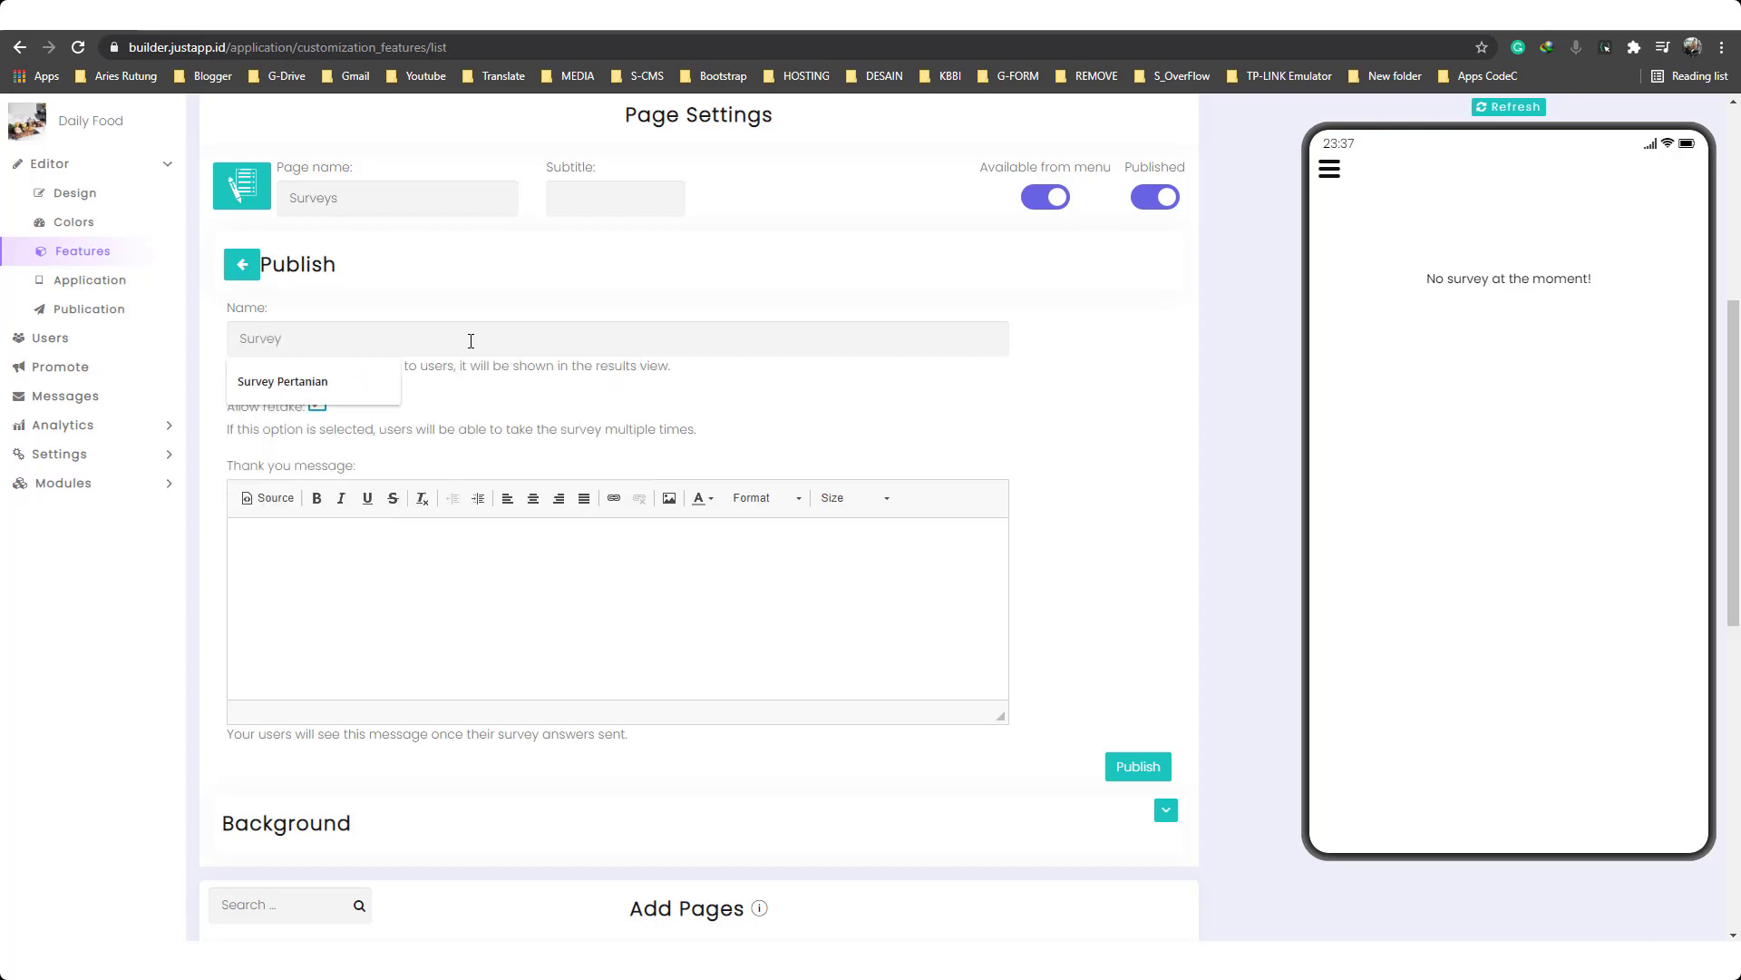
# Set the survey's thank you message to "Terima Kasih".
pyautogui.scroll(-1, 315, 442)
pyautogui.click(315, 442)
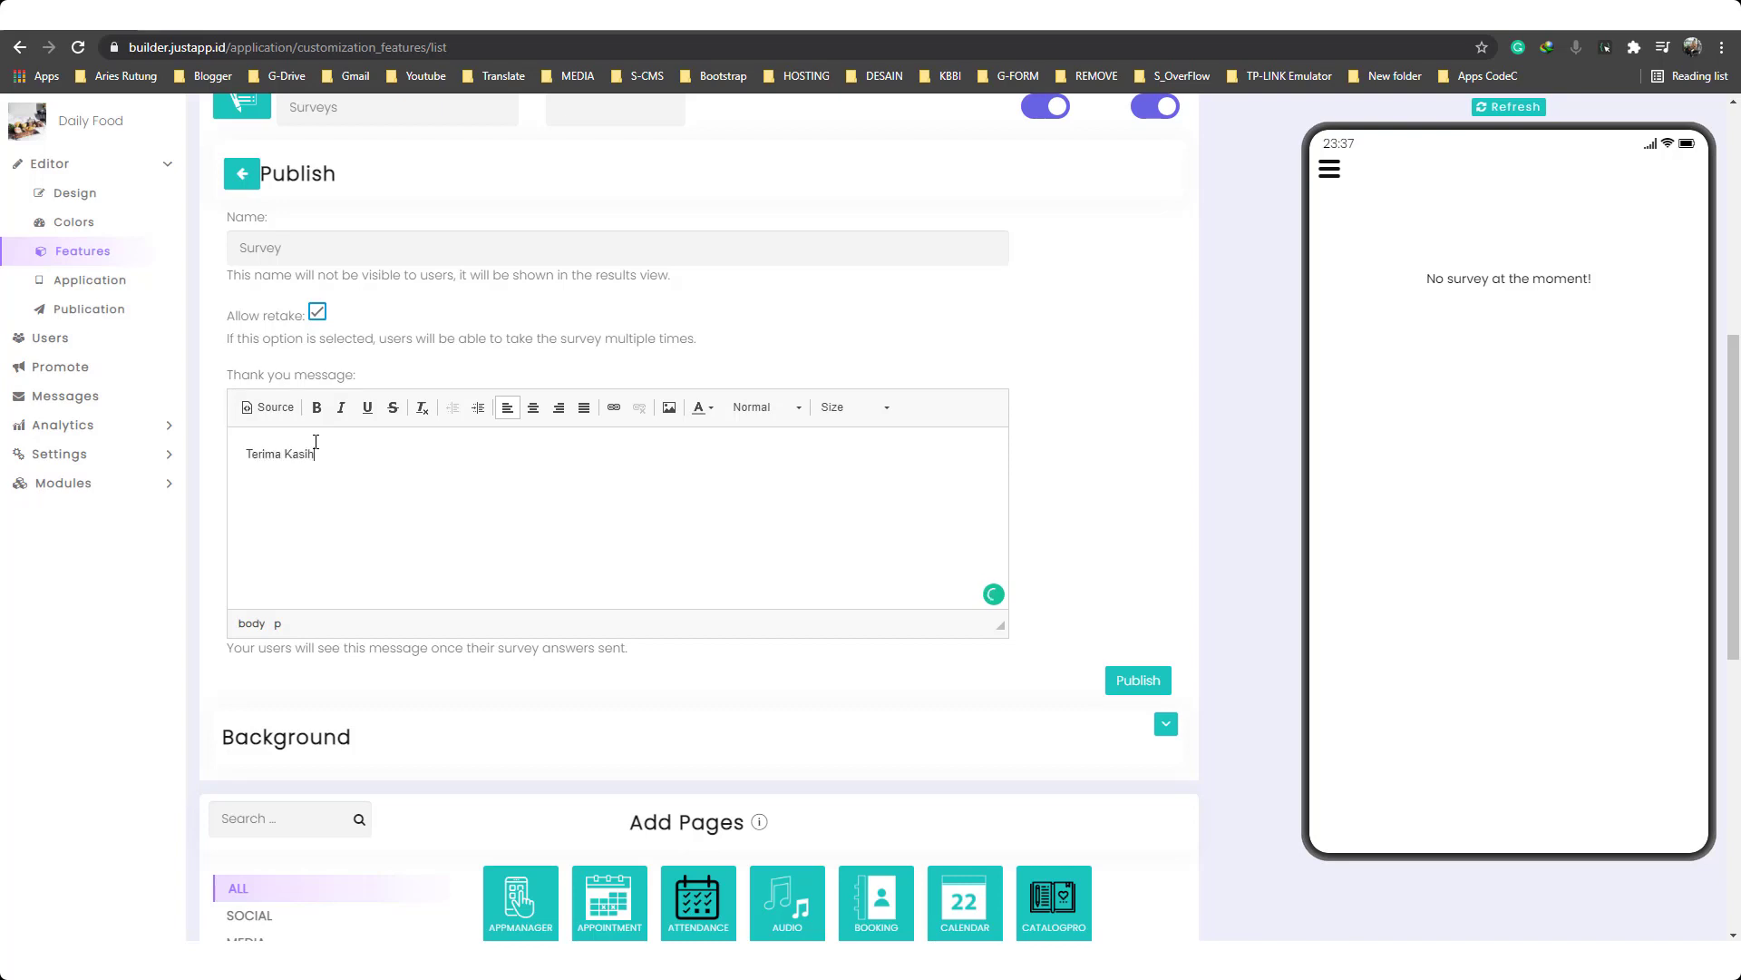
pyautogui.scroll(1, 443, 473)
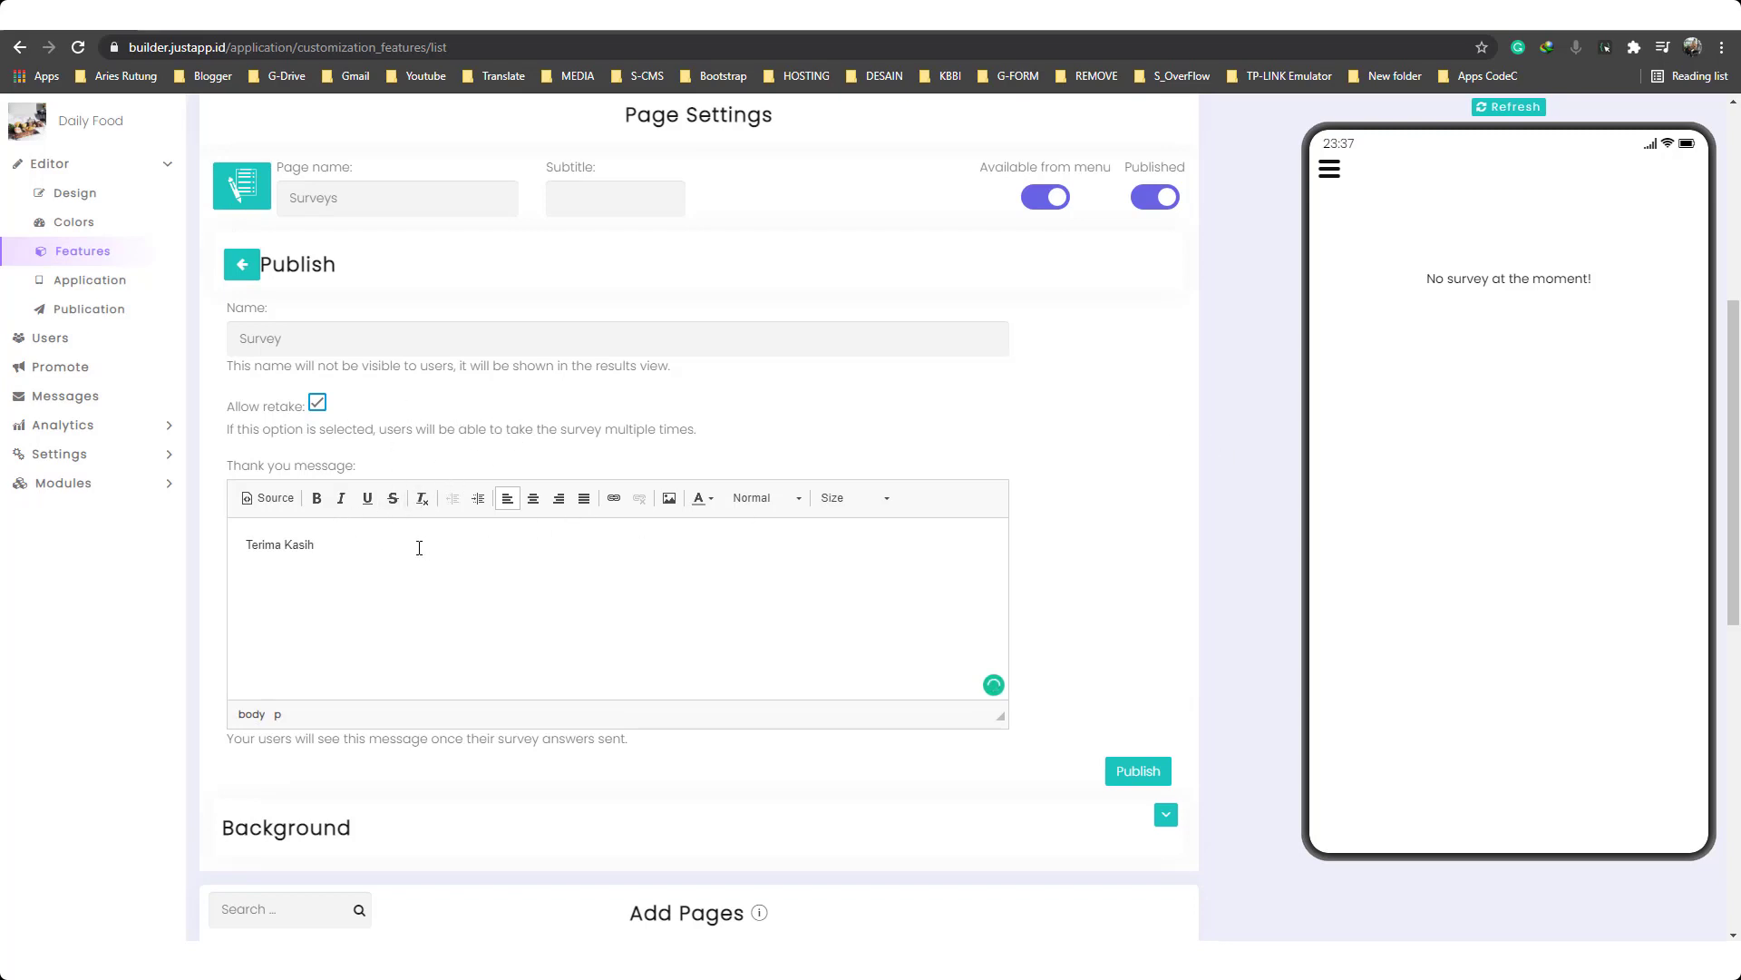
pyautogui.moveTo(361, 548); pyautogui.dragTo(252, 551)
pyautogui.click(359, 570)
# Publish the survey, accept the confirmation, and refresh the app preview.
pyautogui.scroll(-1, 609, 504)
pyautogui.scroll(2, 632, 496)
pyautogui.scroll(-2, 646, 480)
pyautogui.scroll(-1, 755, 420)
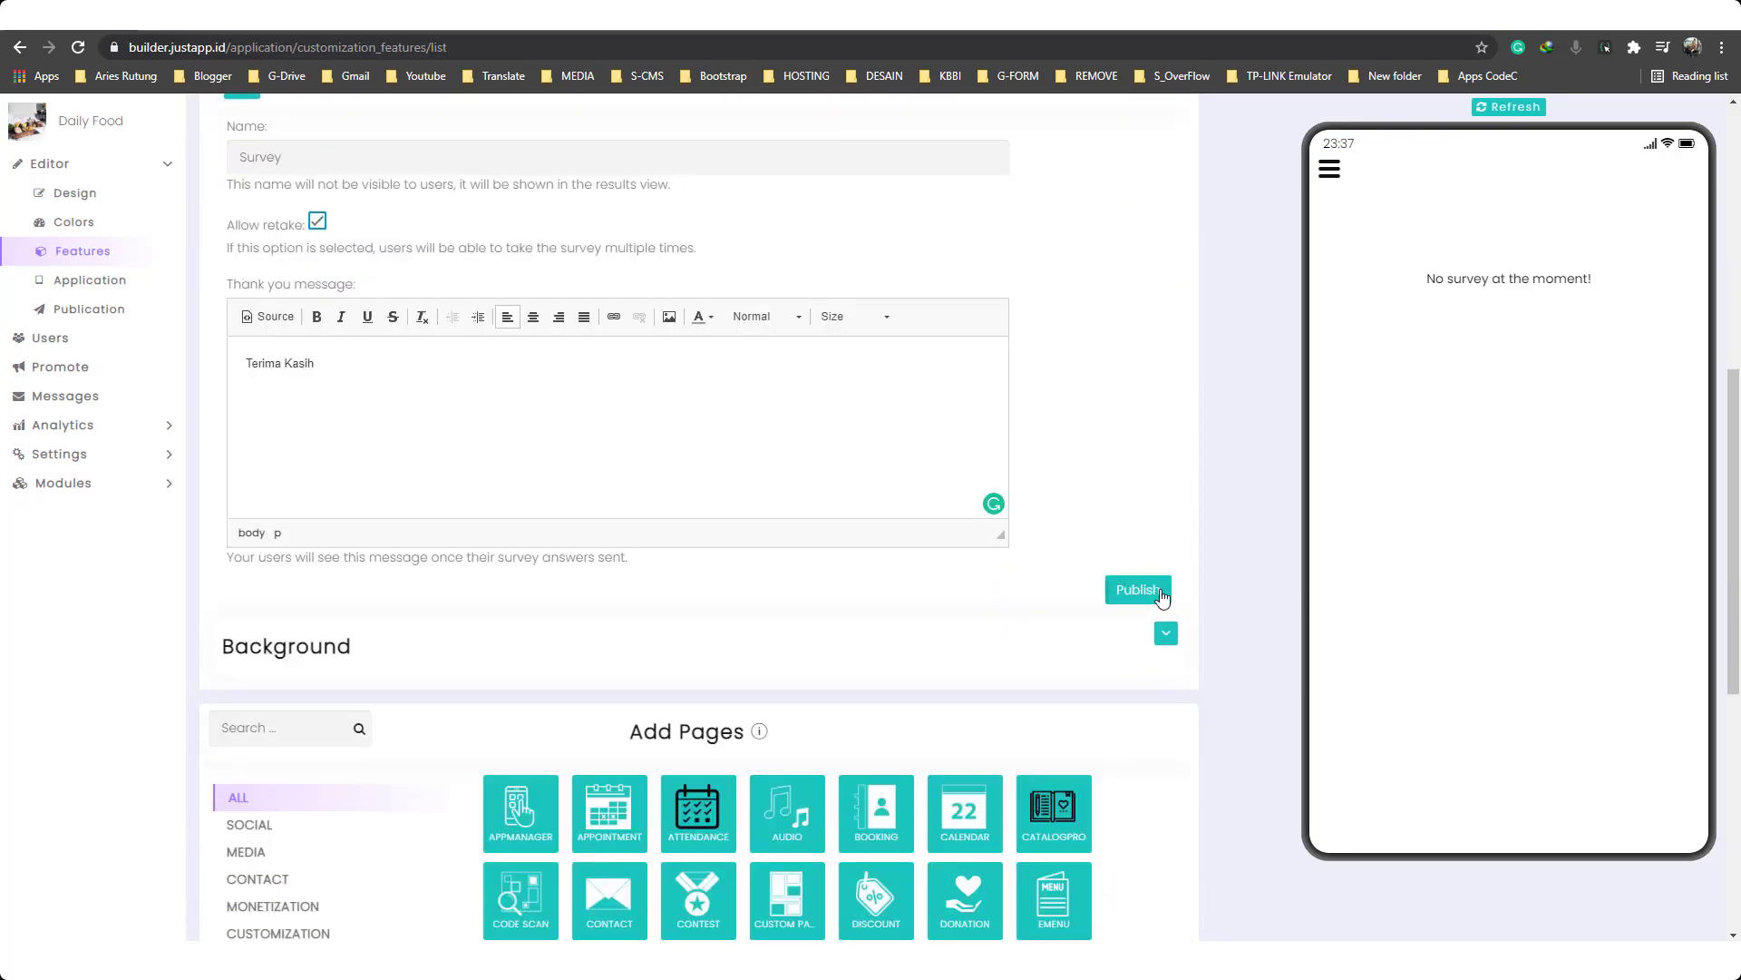
pyautogui.click(1133, 591)
pyautogui.moveTo(772, 111); pyautogui.dragTo(893, 166)
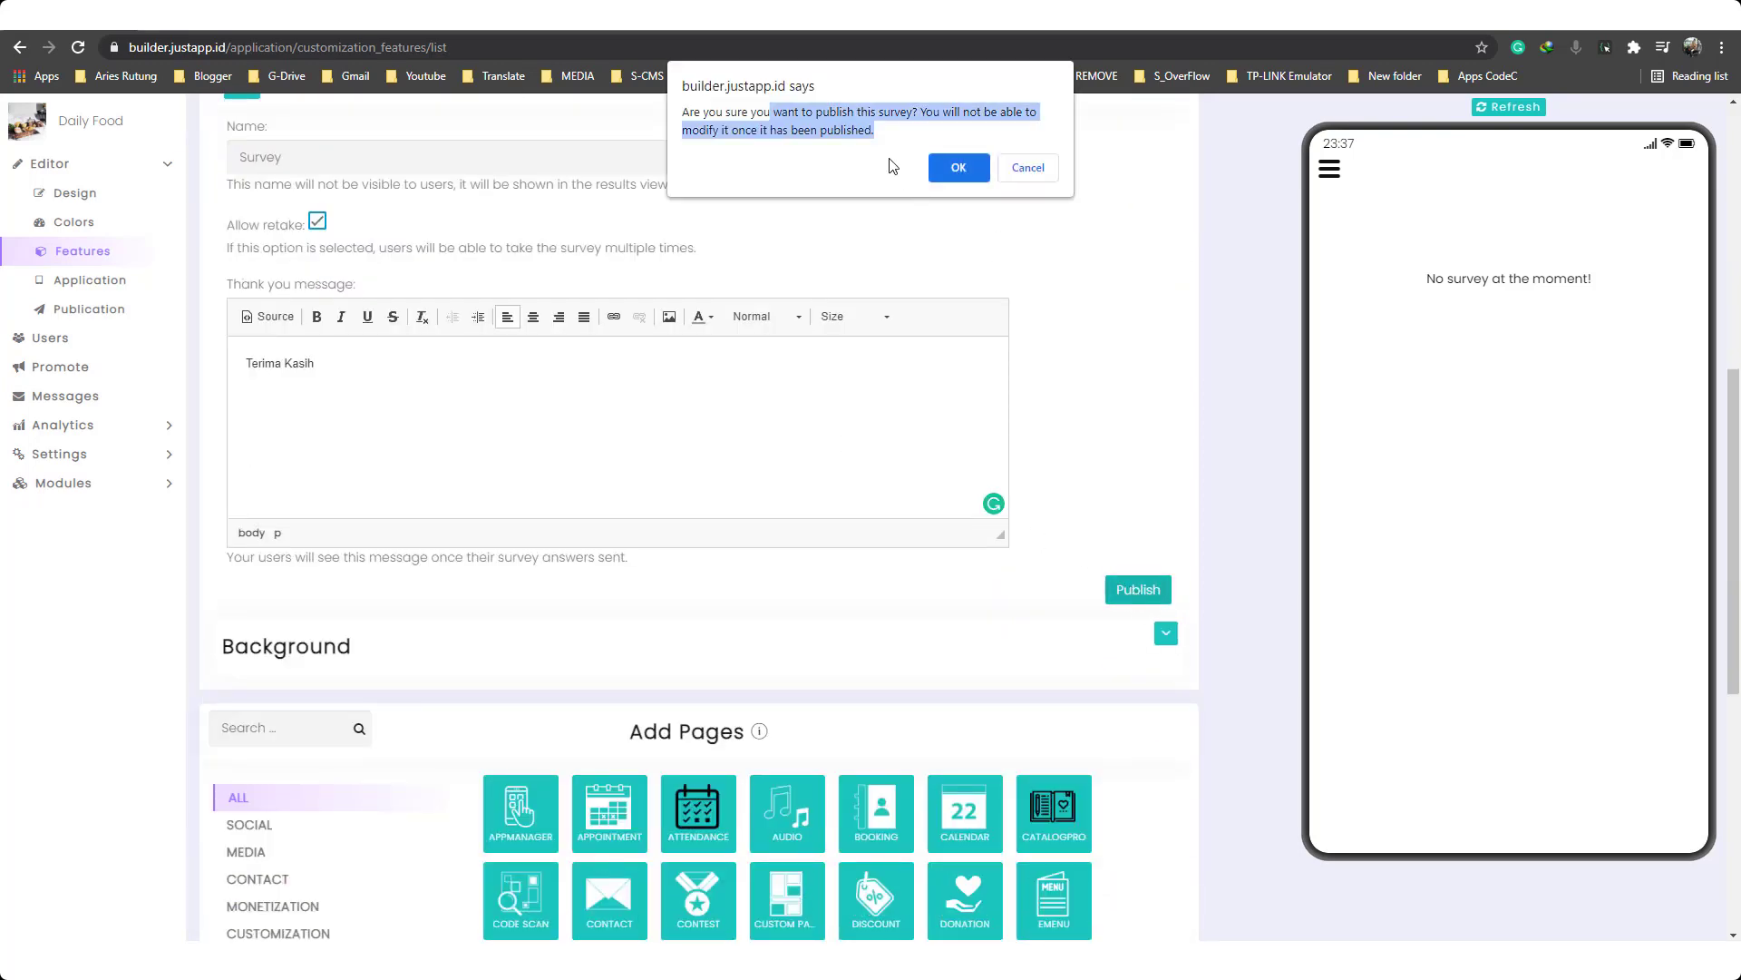
pyautogui.click(871, 131)
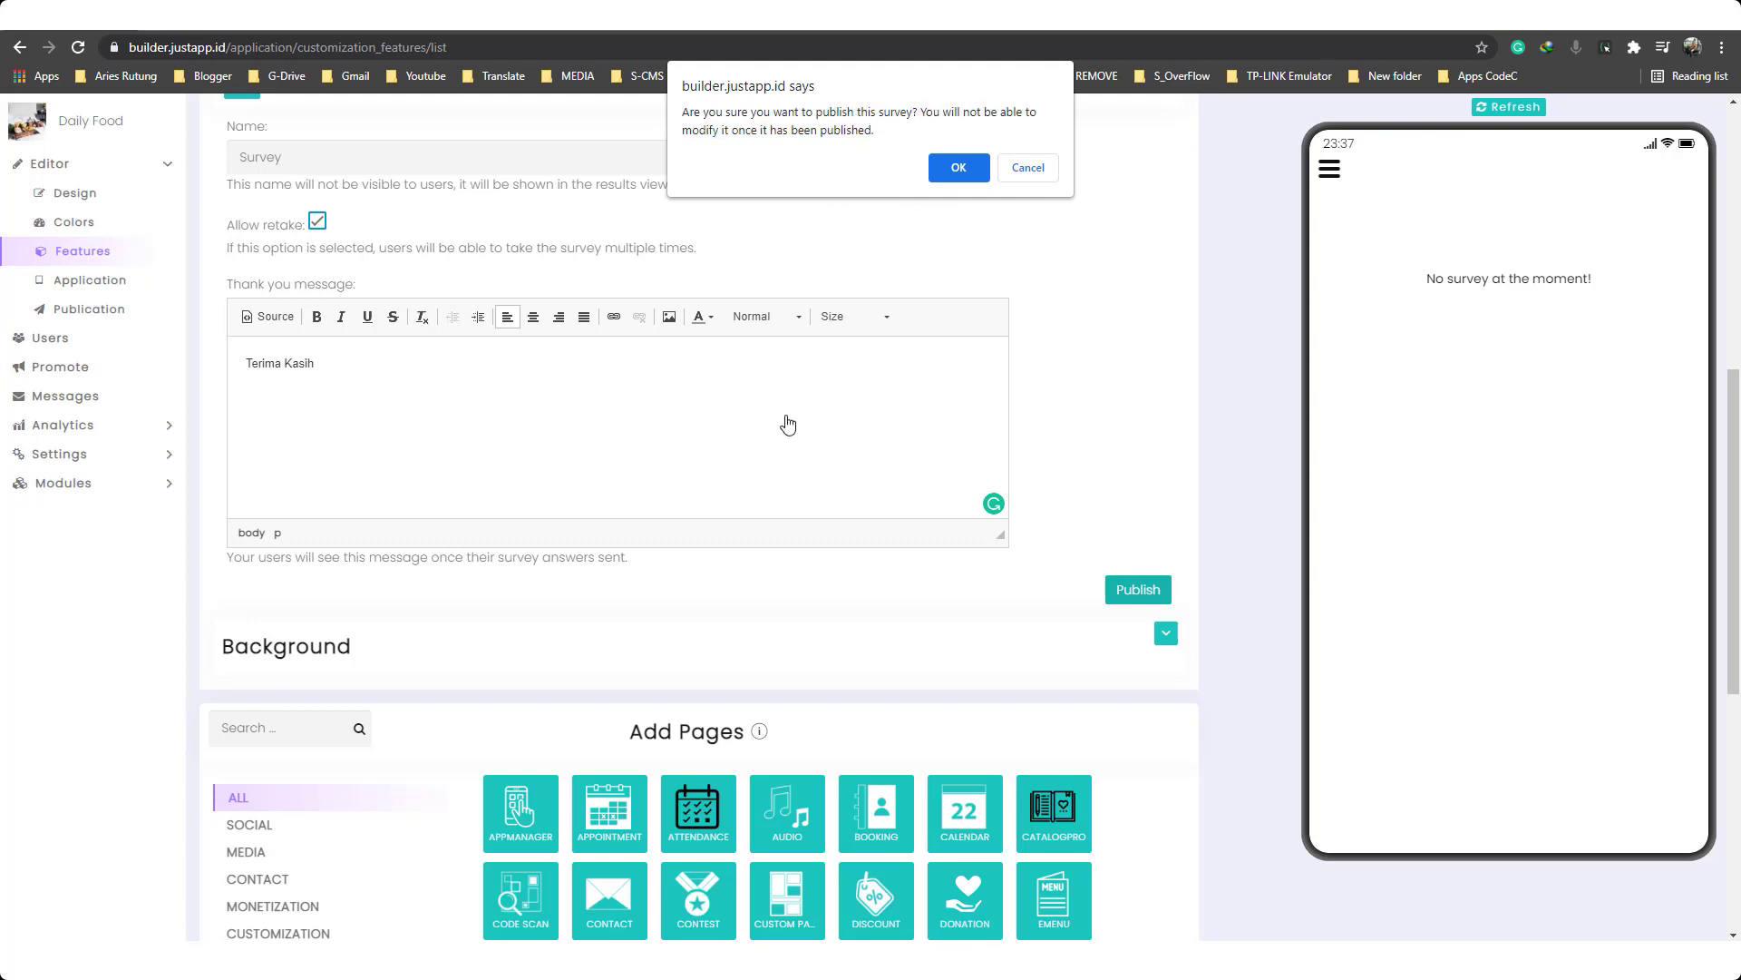
pyautogui.click(945, 170)
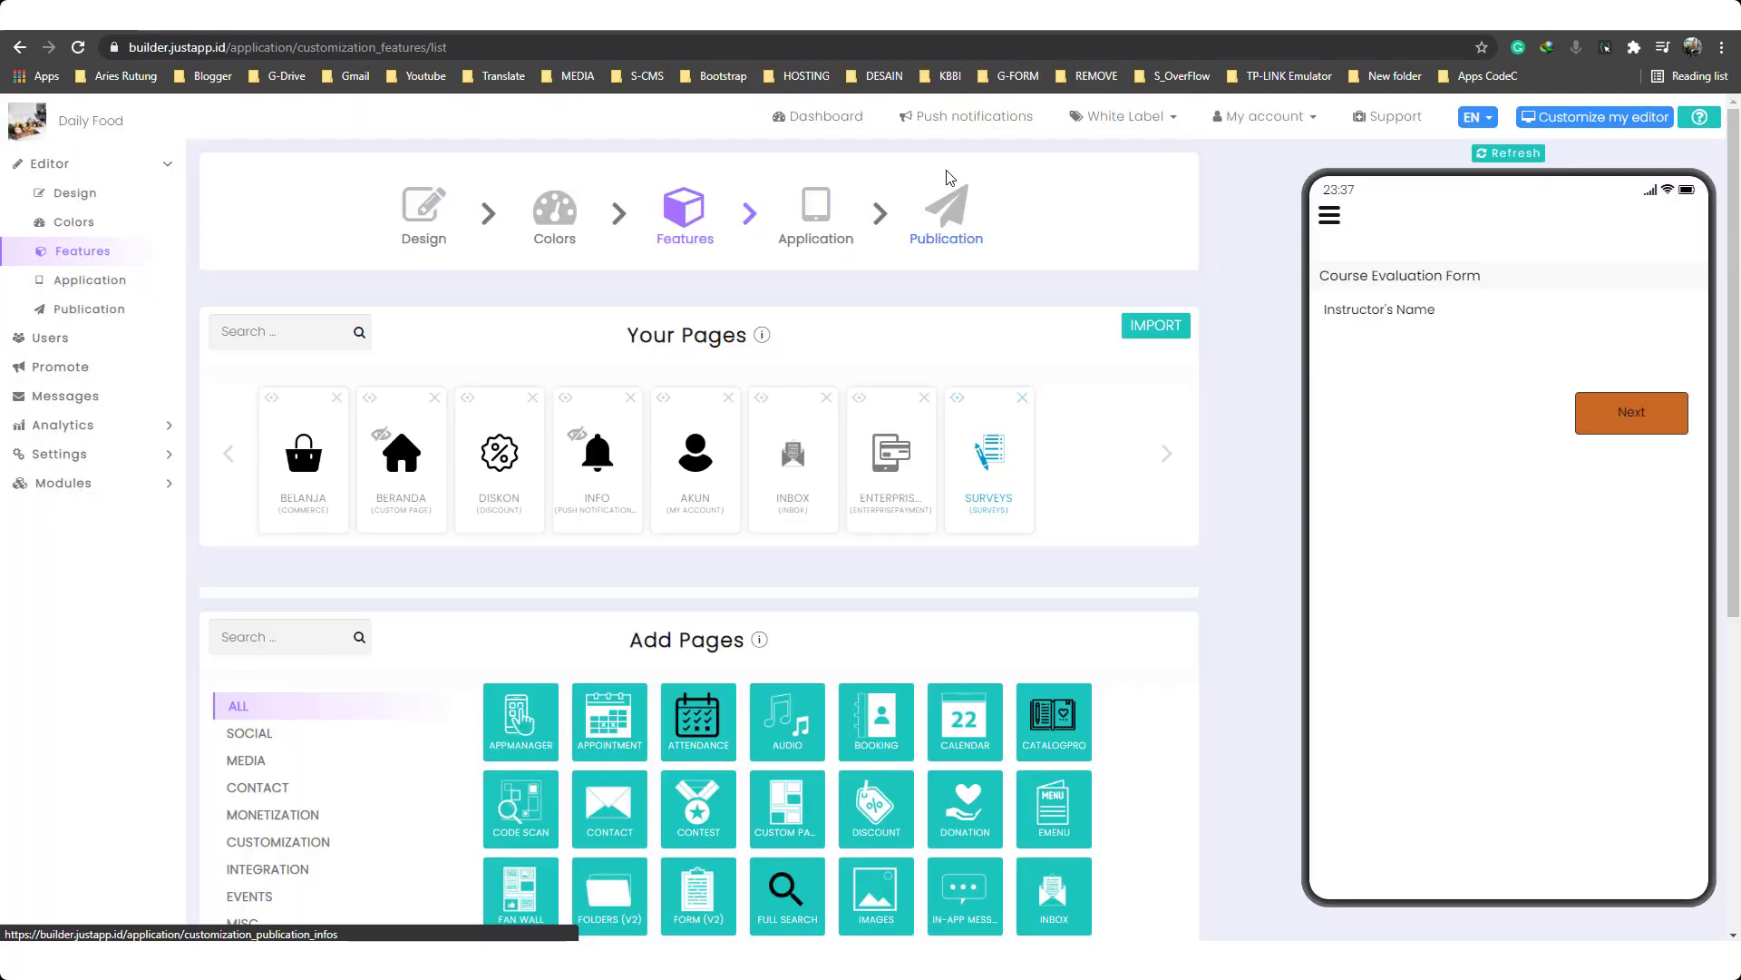
pyautogui.scroll(-3, 722, 719)
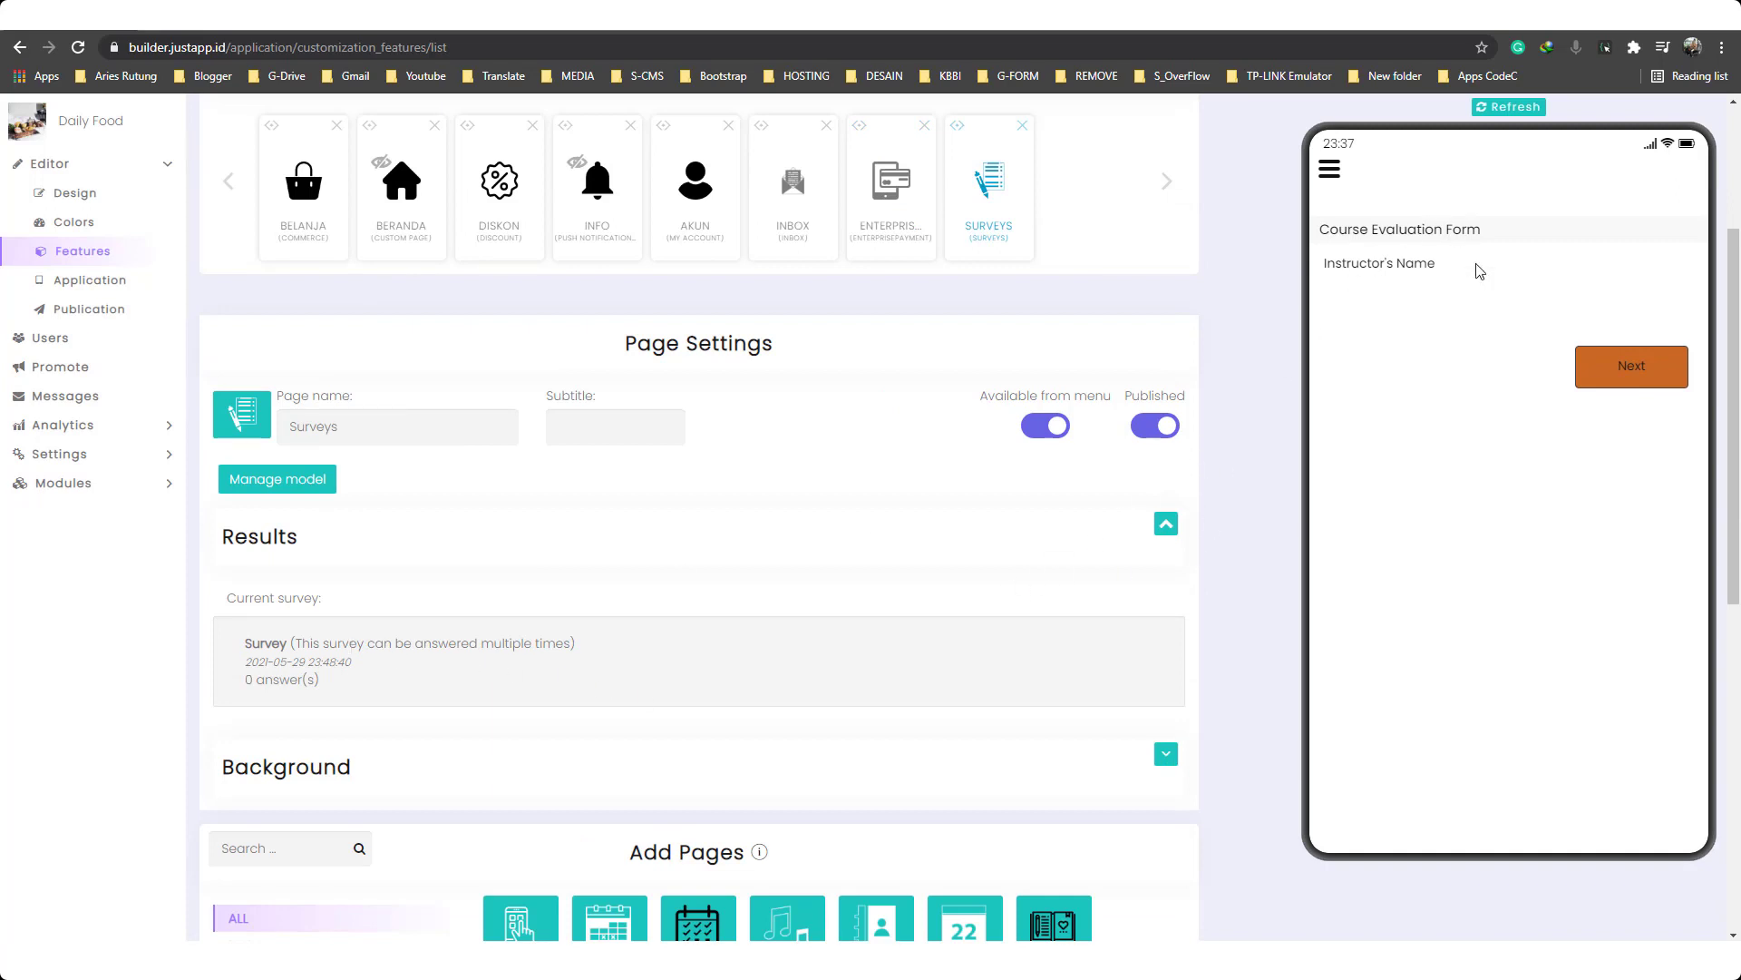
pyautogui.click(1523, 109)
# Open the justapp.id member site in a new tab, search the article list for "sur", and view the article "Survey 04 - Modifikasi Modul Survey".
pyautogui.hotkey('ctrl', 't')
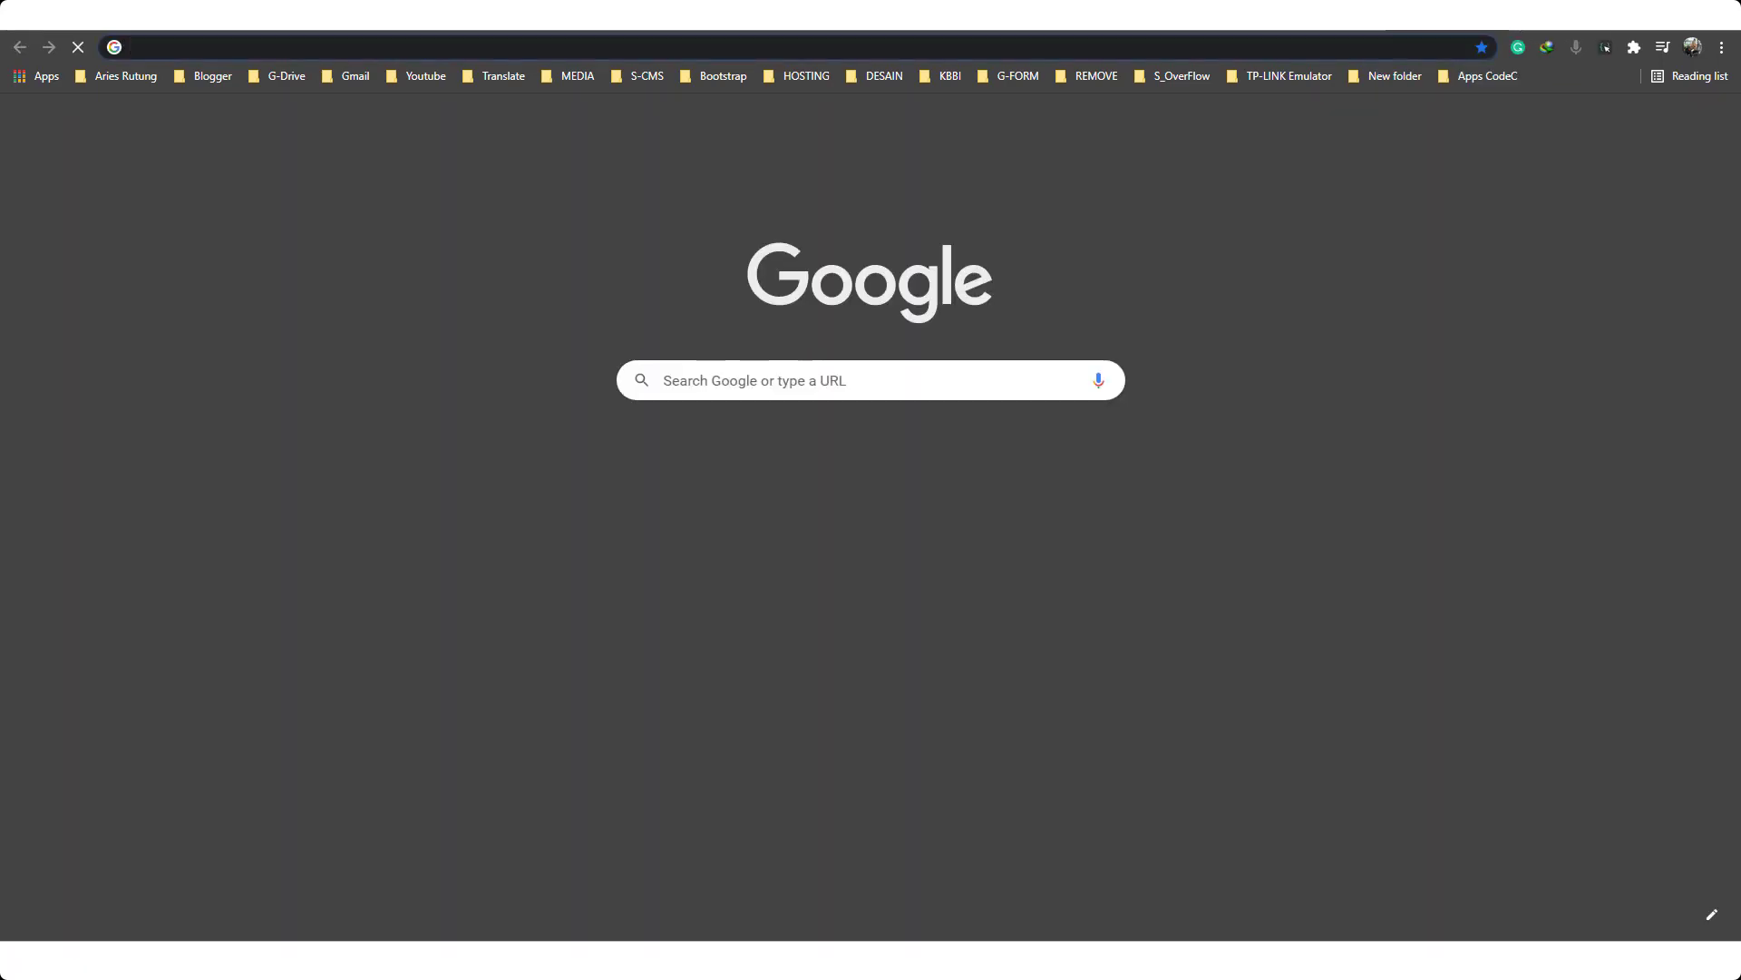
pyautogui.write('jus')
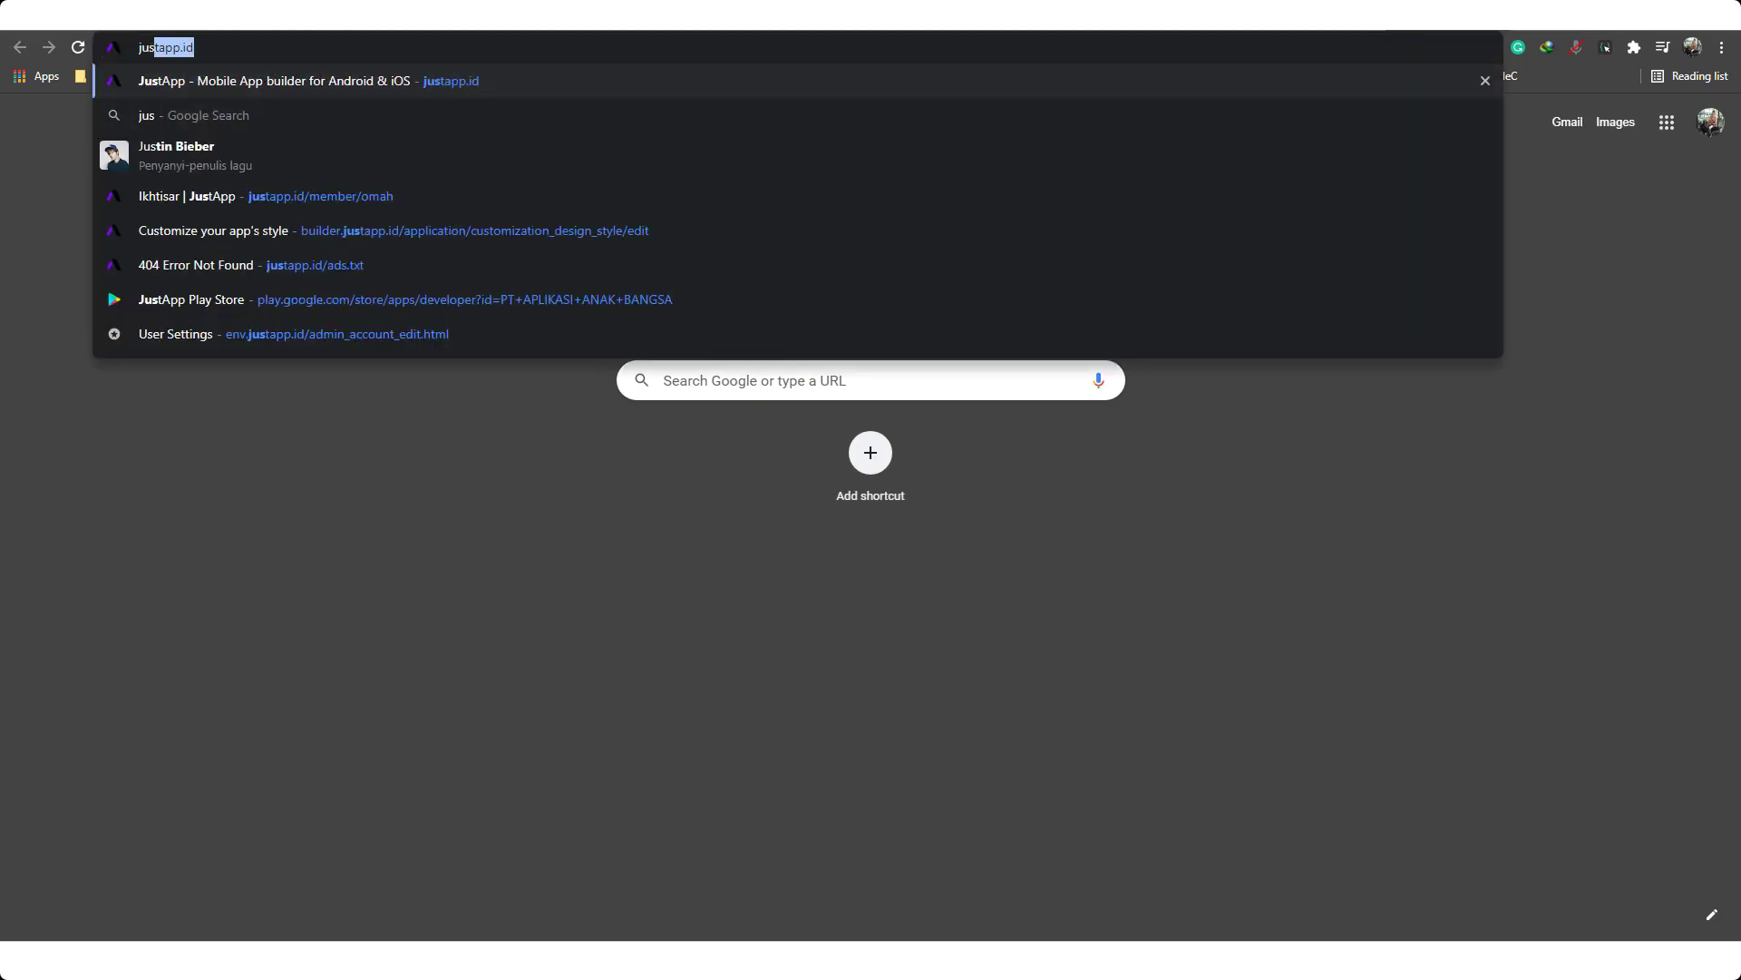
pyautogui.press('Return')
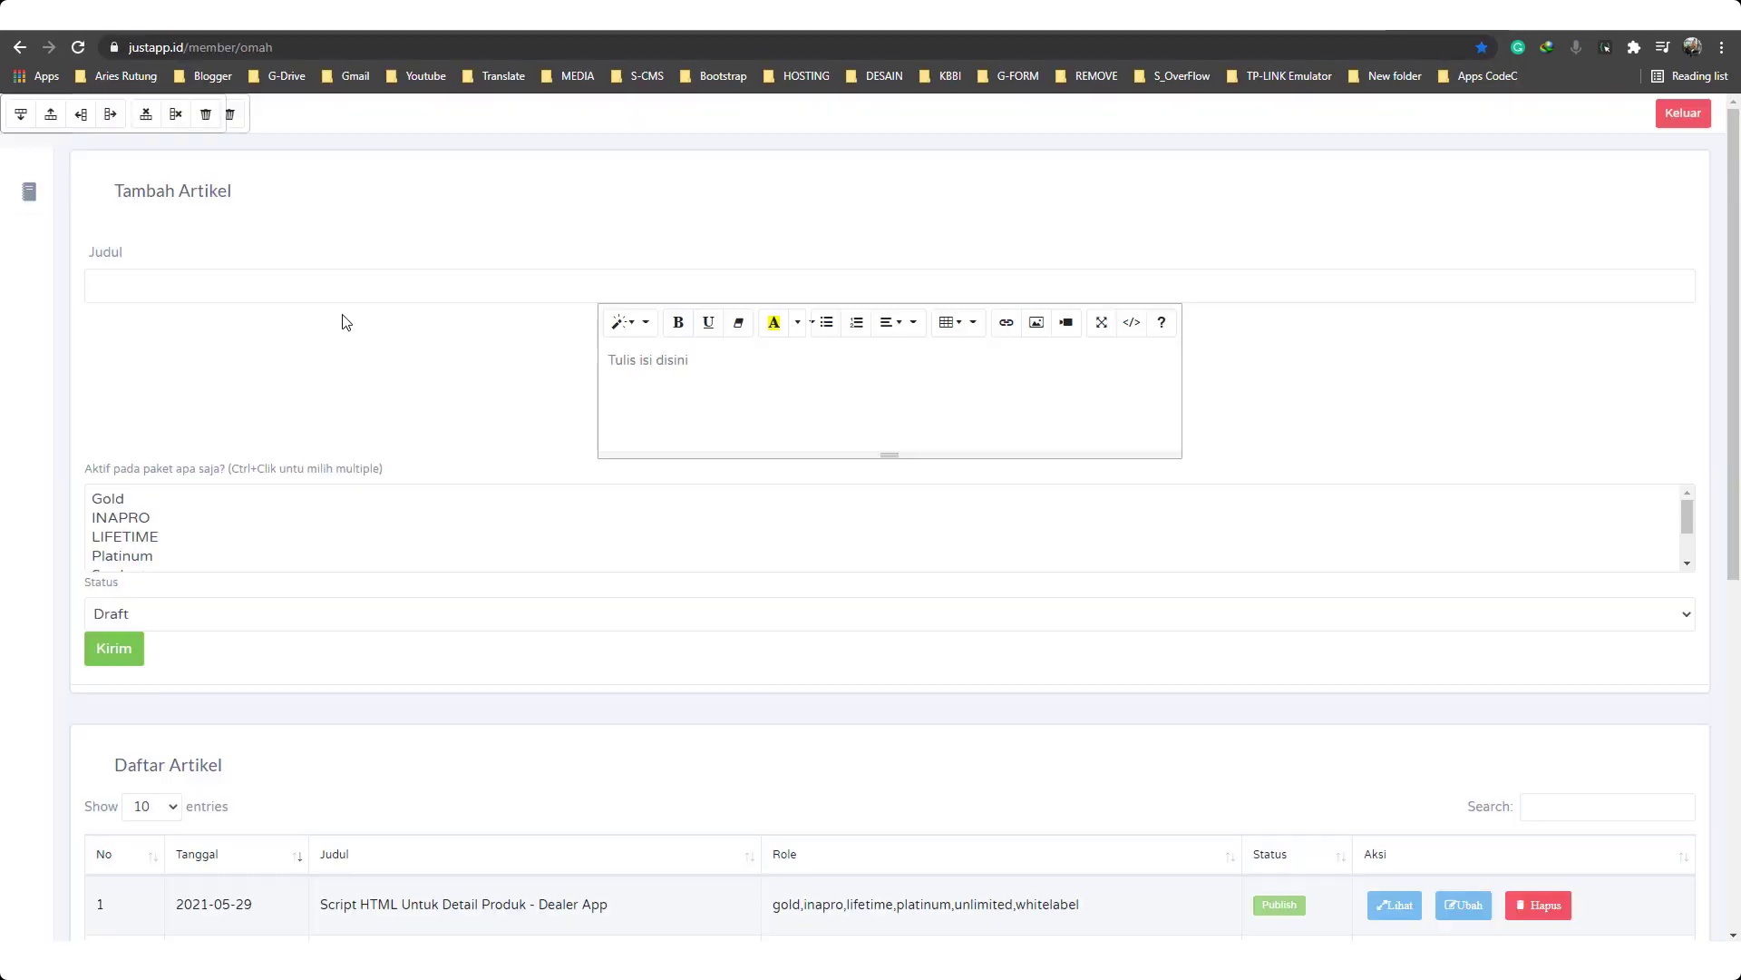
pyautogui.scroll(-2, 342, 323)
pyautogui.click(1534, 615)
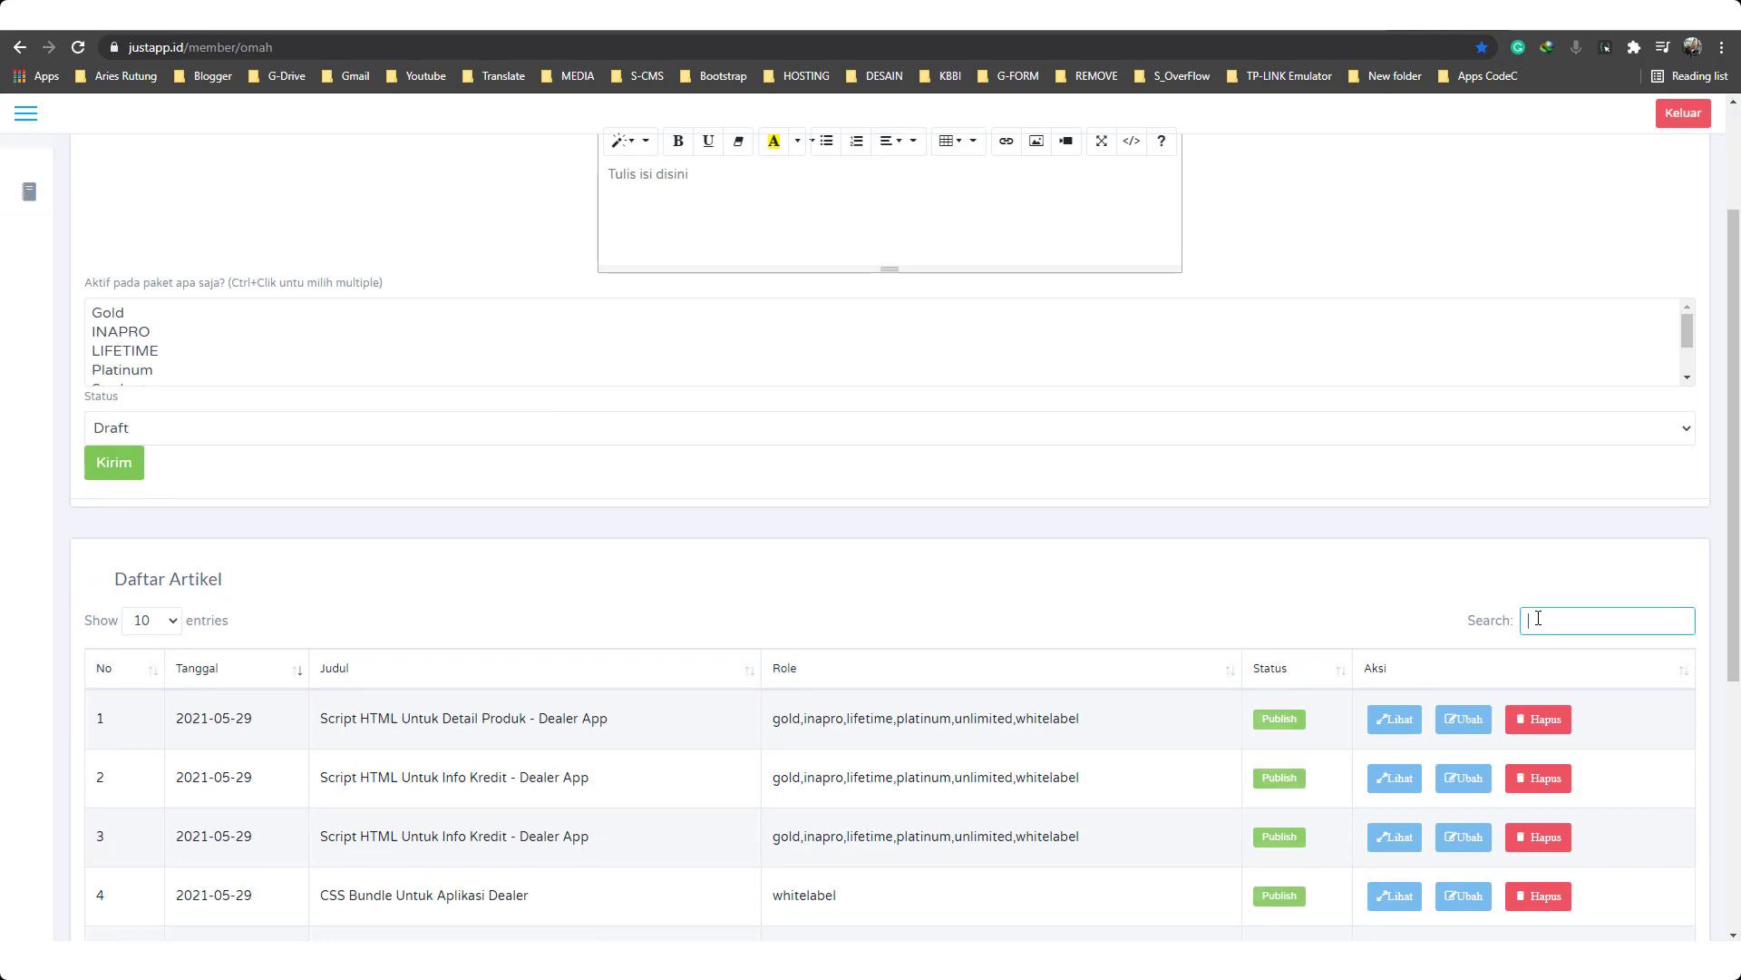
pyautogui.write('sur')
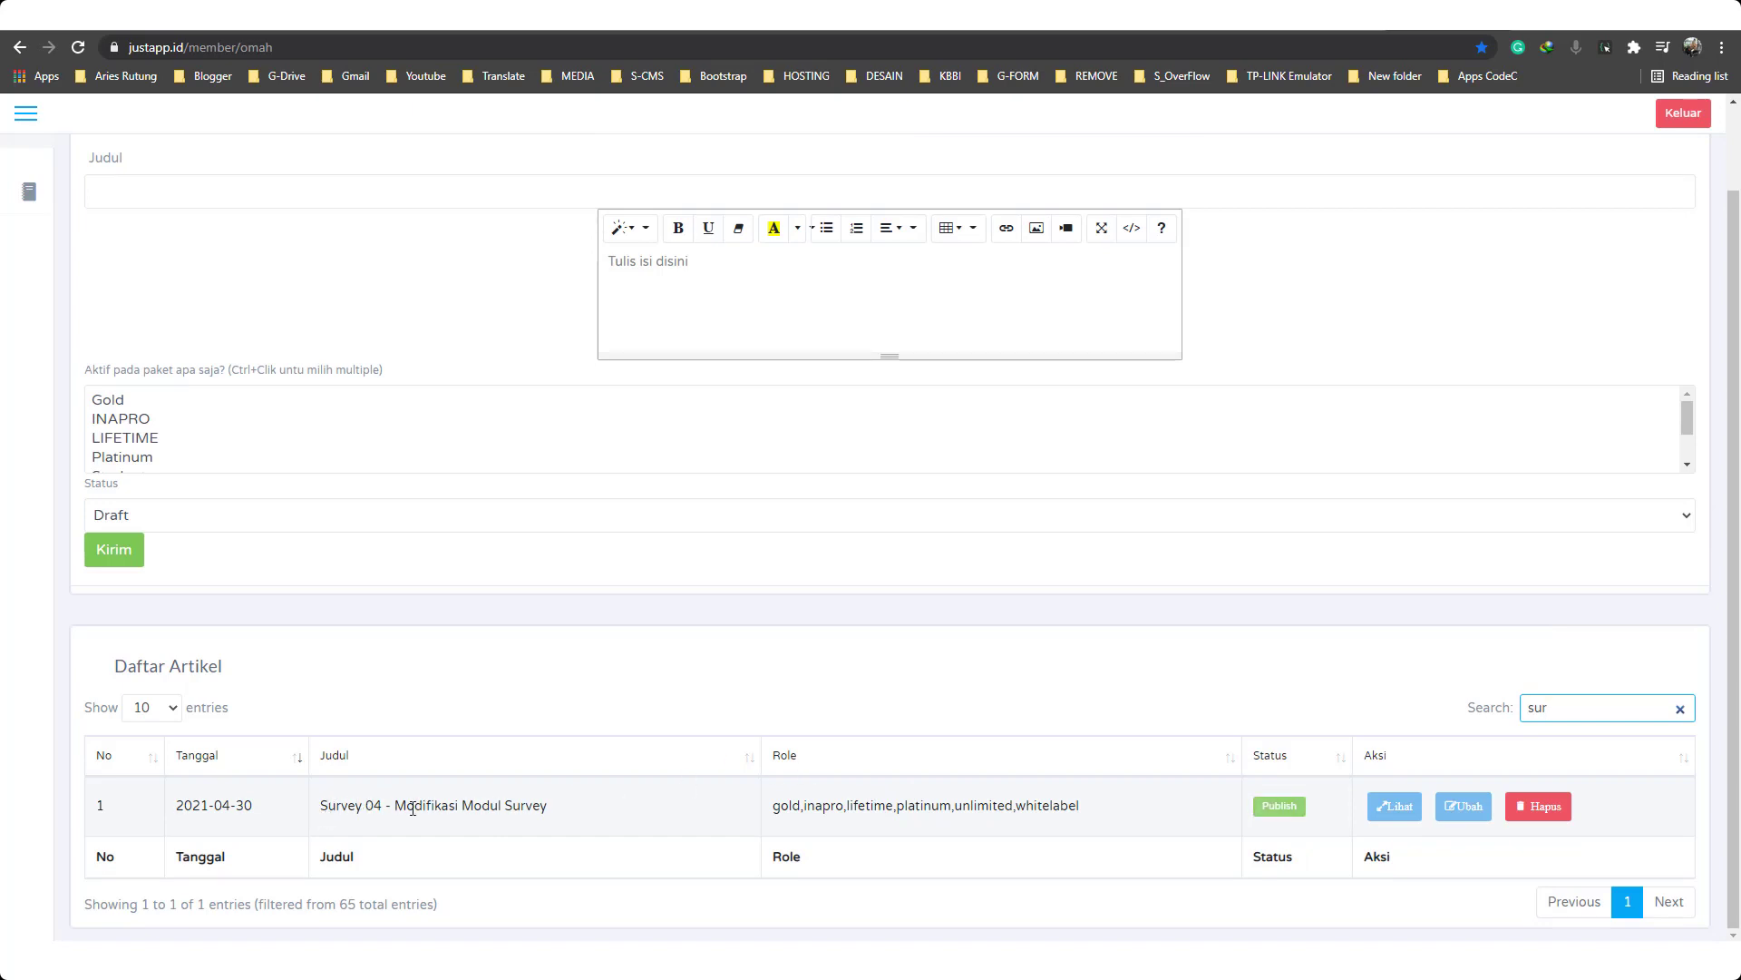
pyautogui.click(1390, 808)
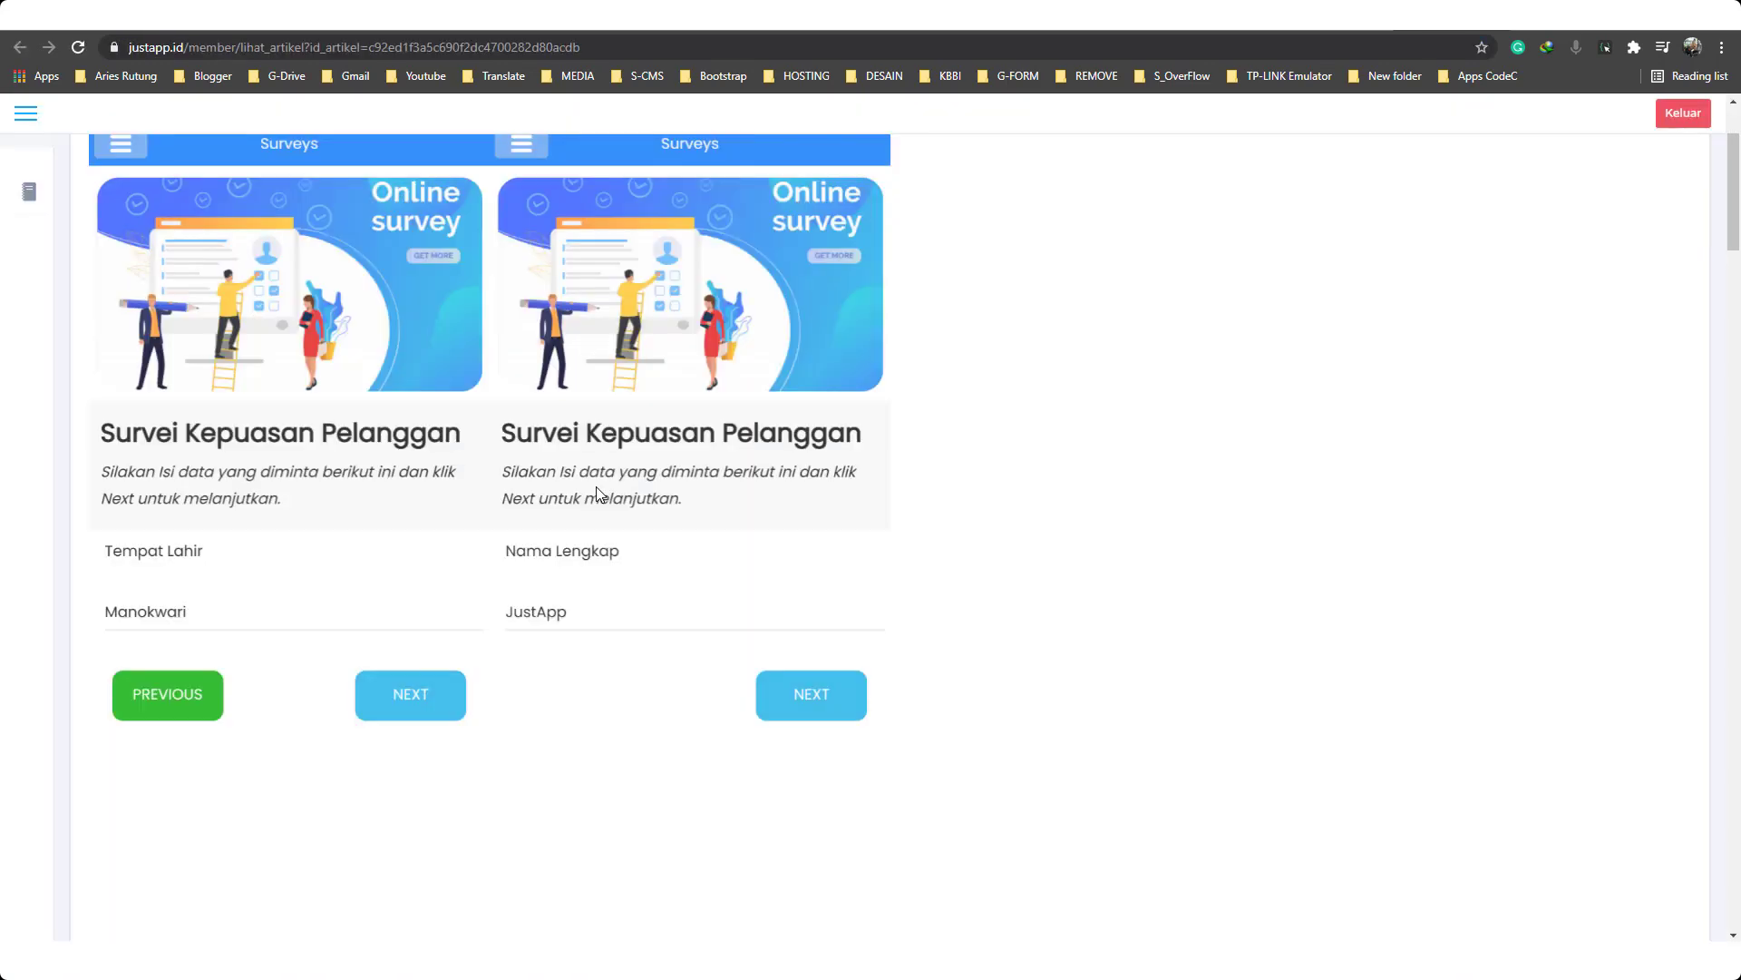
# Copy the article's whole SURVEY CSS code block and return to the builder's Features page.
pyautogui.scroll(-8, 483, 491)
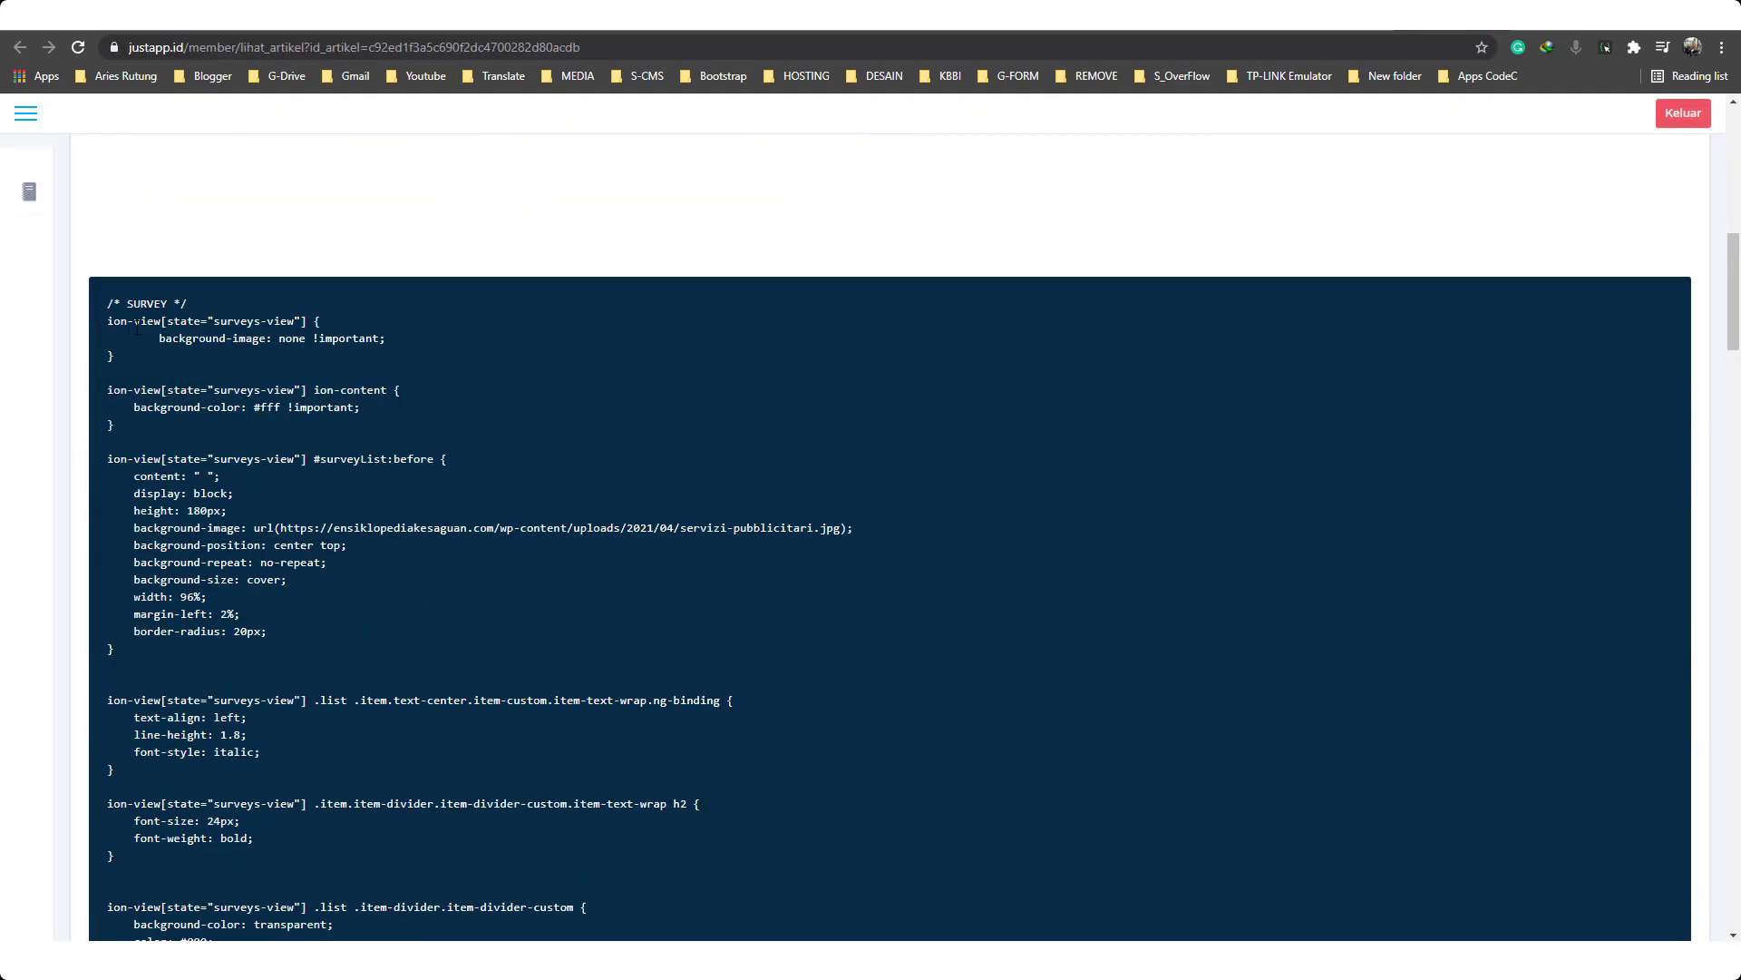
pyautogui.moveTo(100, 304); pyautogui.dragTo(203, 769)
pyautogui.hotkey('alt', 'Tab')
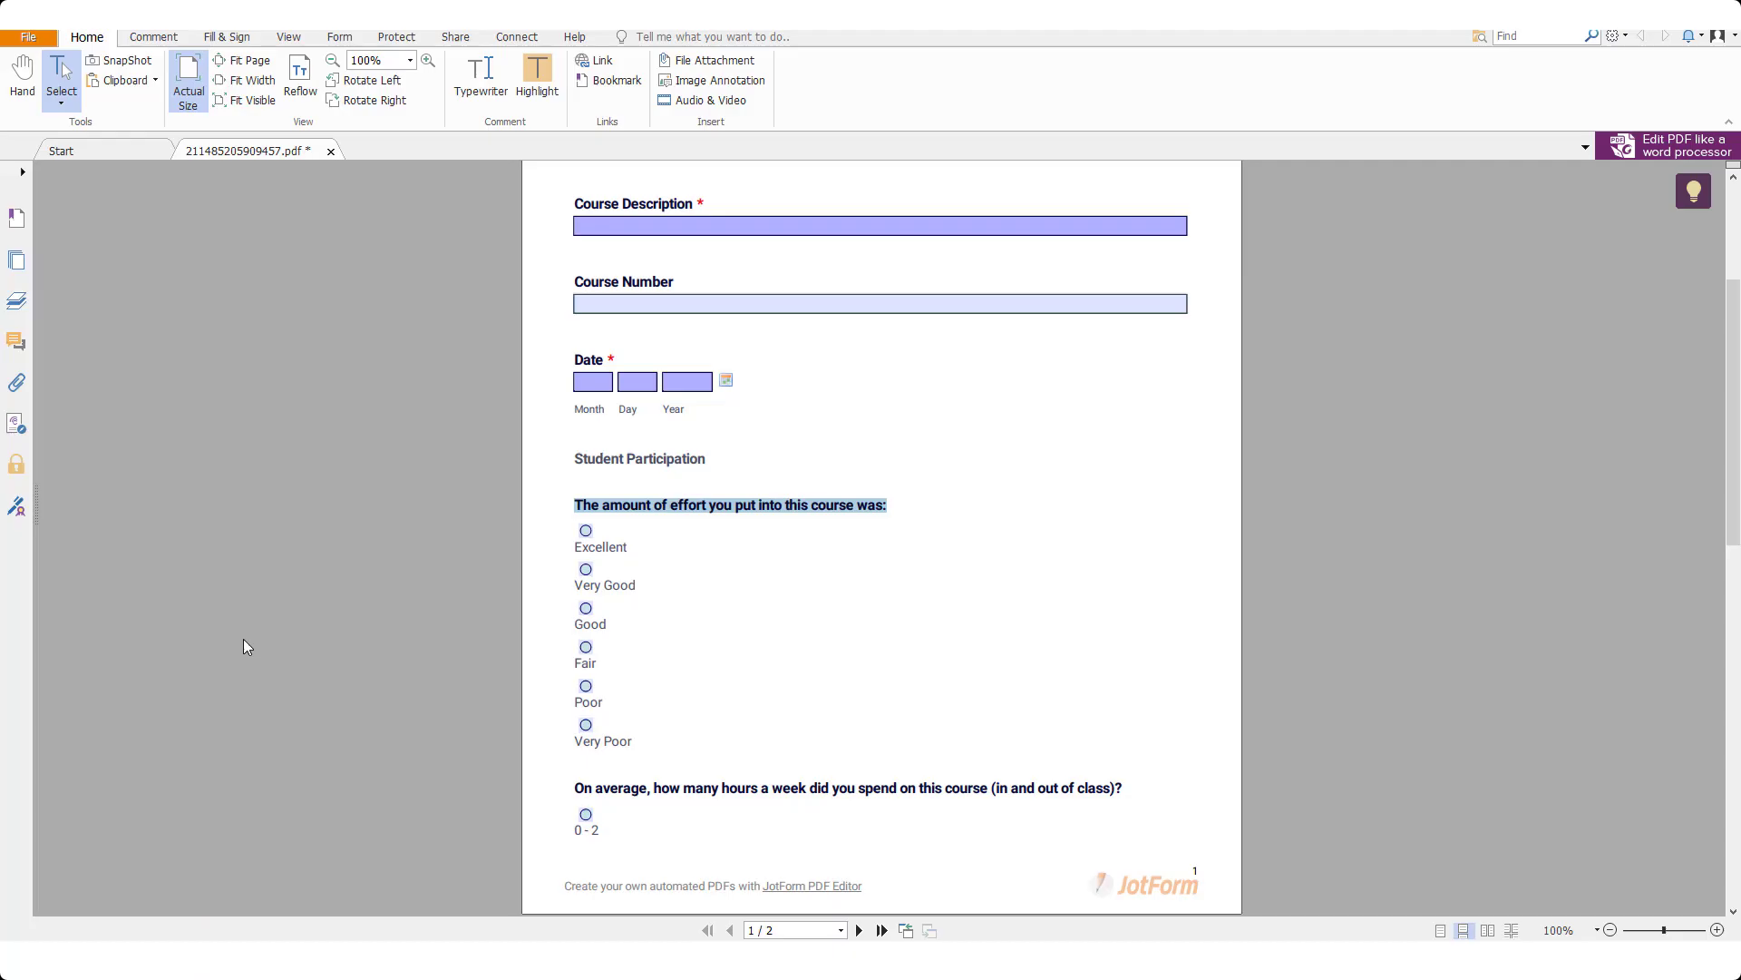
pyautogui.hotkey('alt', 'Tab')
pyautogui.click(74, 17)
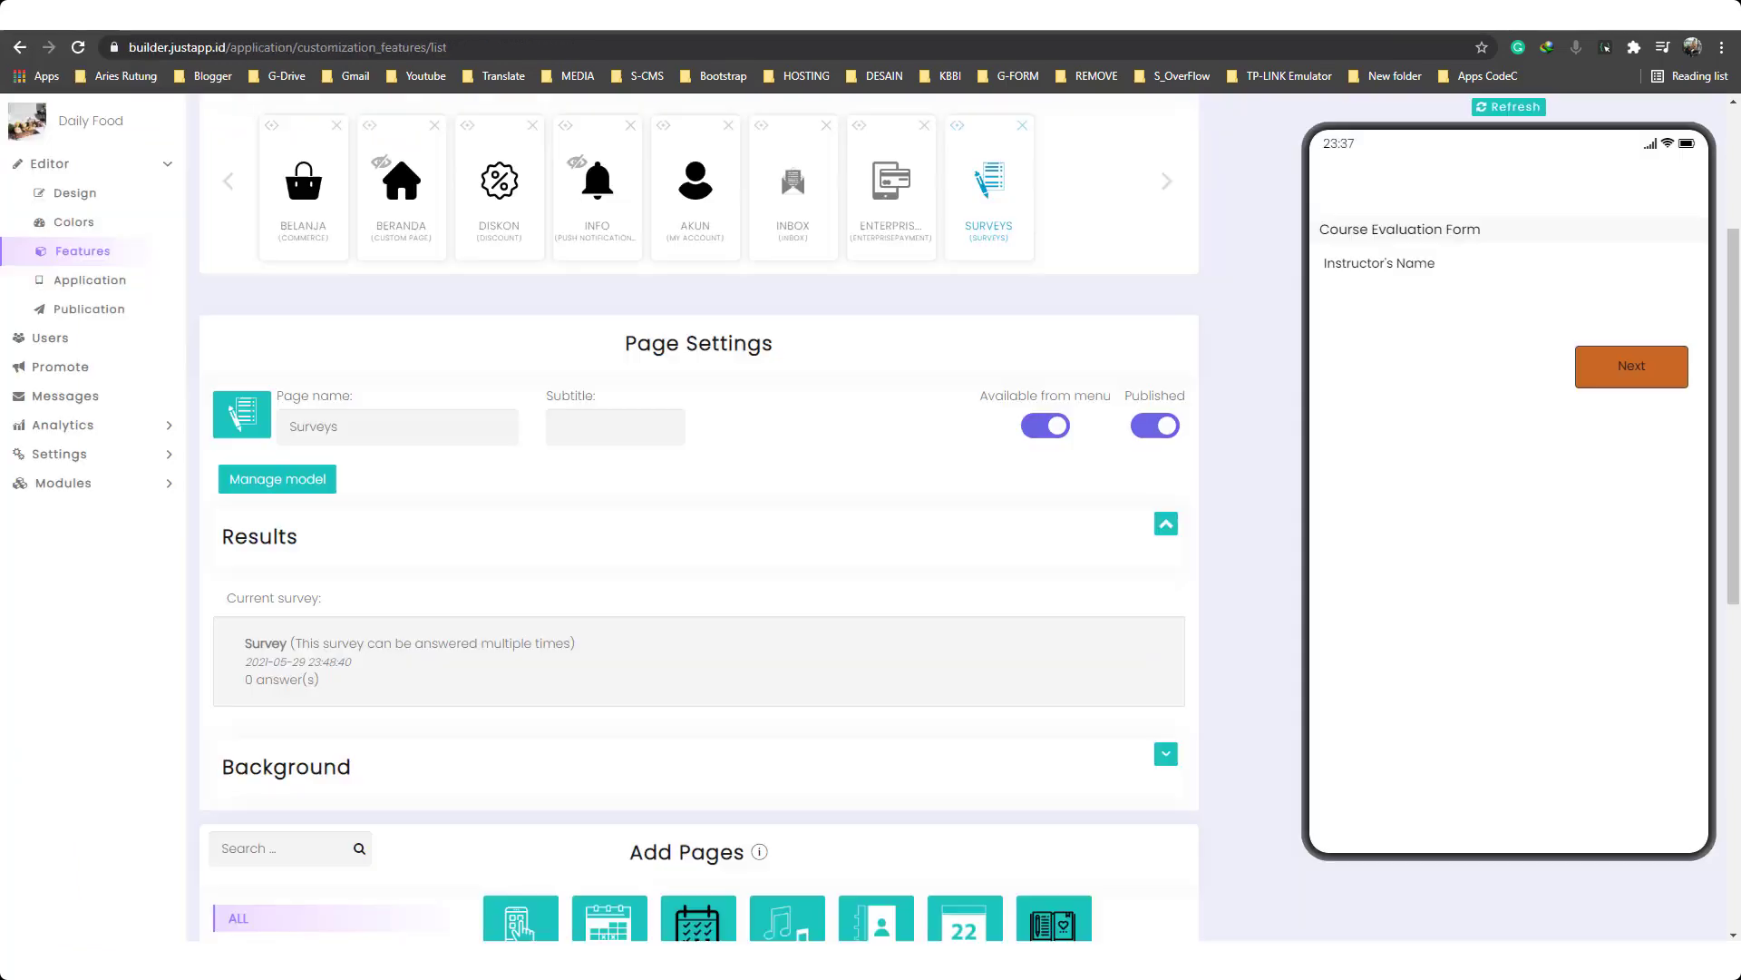
# Paste the survey CSS at the beginning of the app's custom SCSS in the Colors settings and save it.
pyautogui.scroll(3, 363, 272)
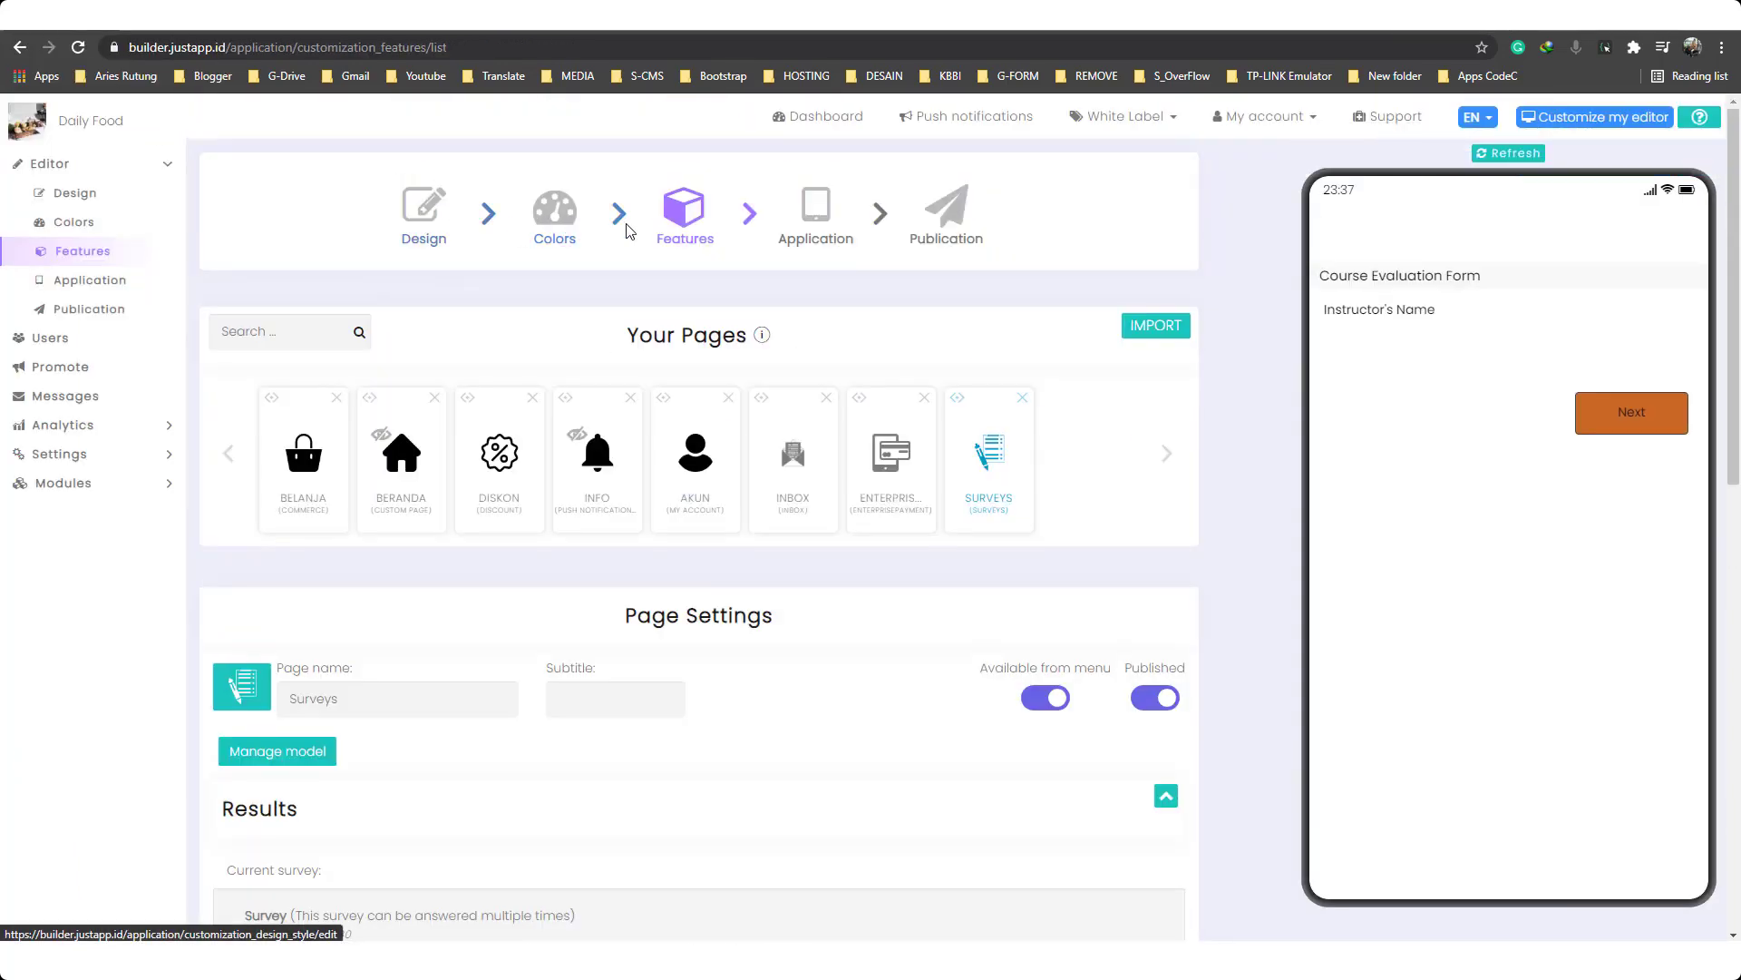
pyautogui.click(555, 207)
pyautogui.scroll(-10, 635, 544)
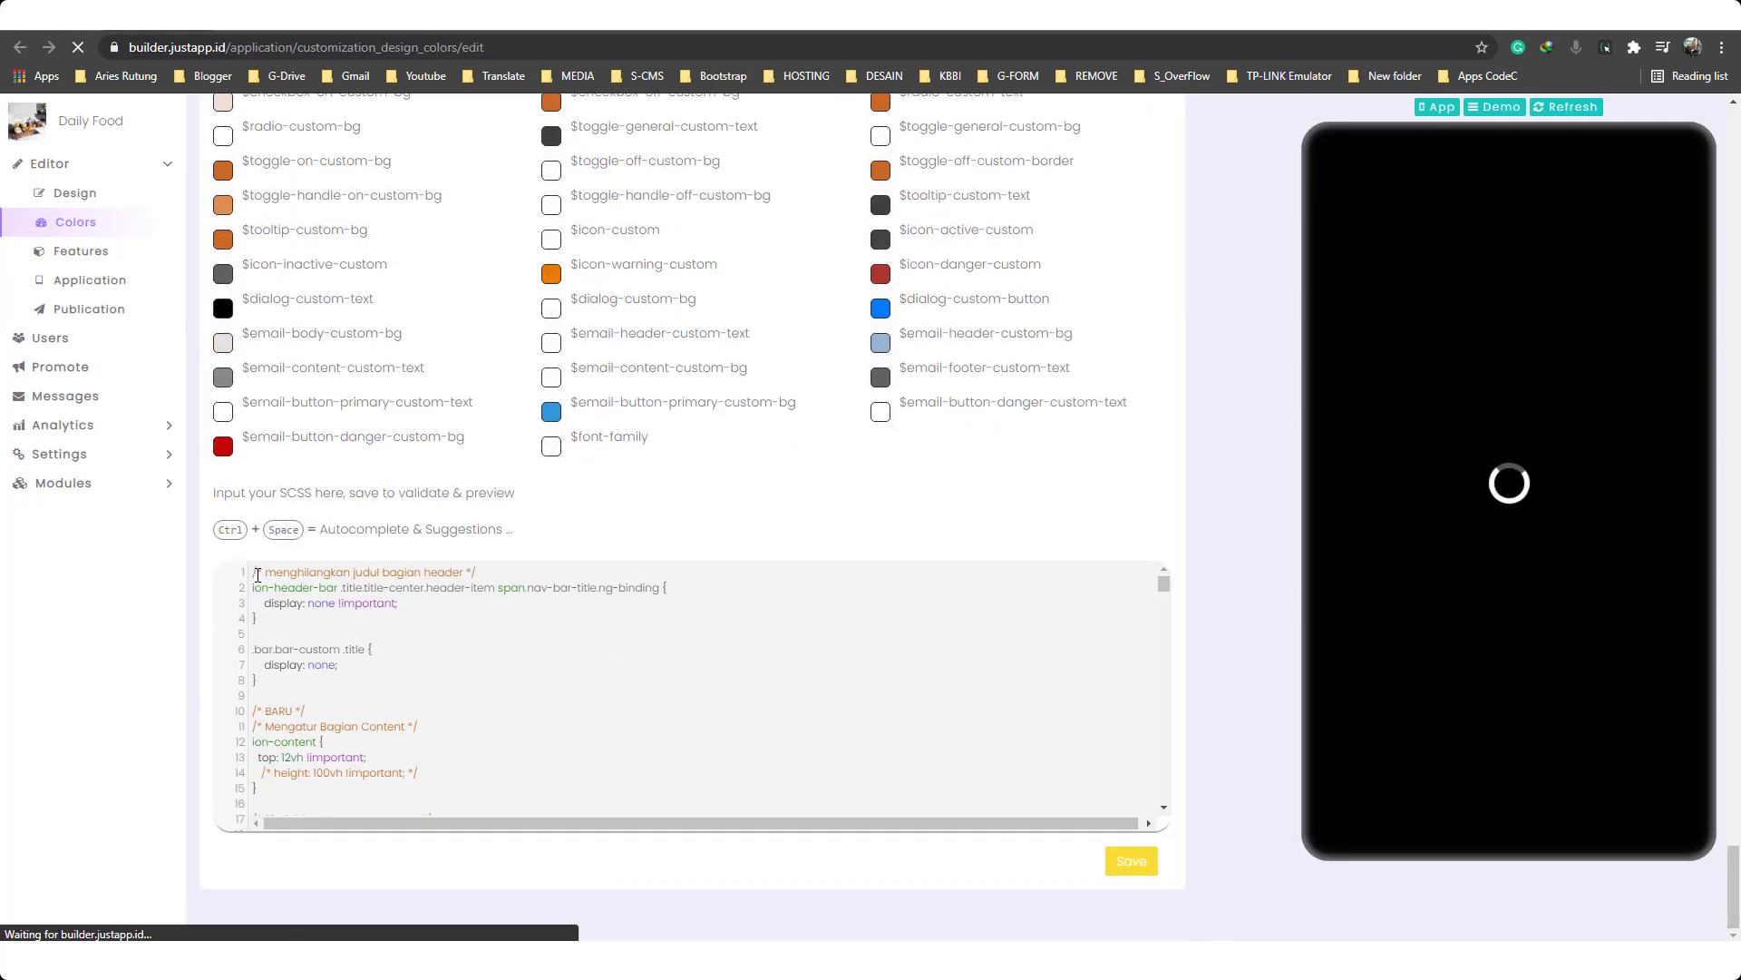
pyautogui.press('Return')
pyautogui.press('Return')
pyautogui.press('Return')
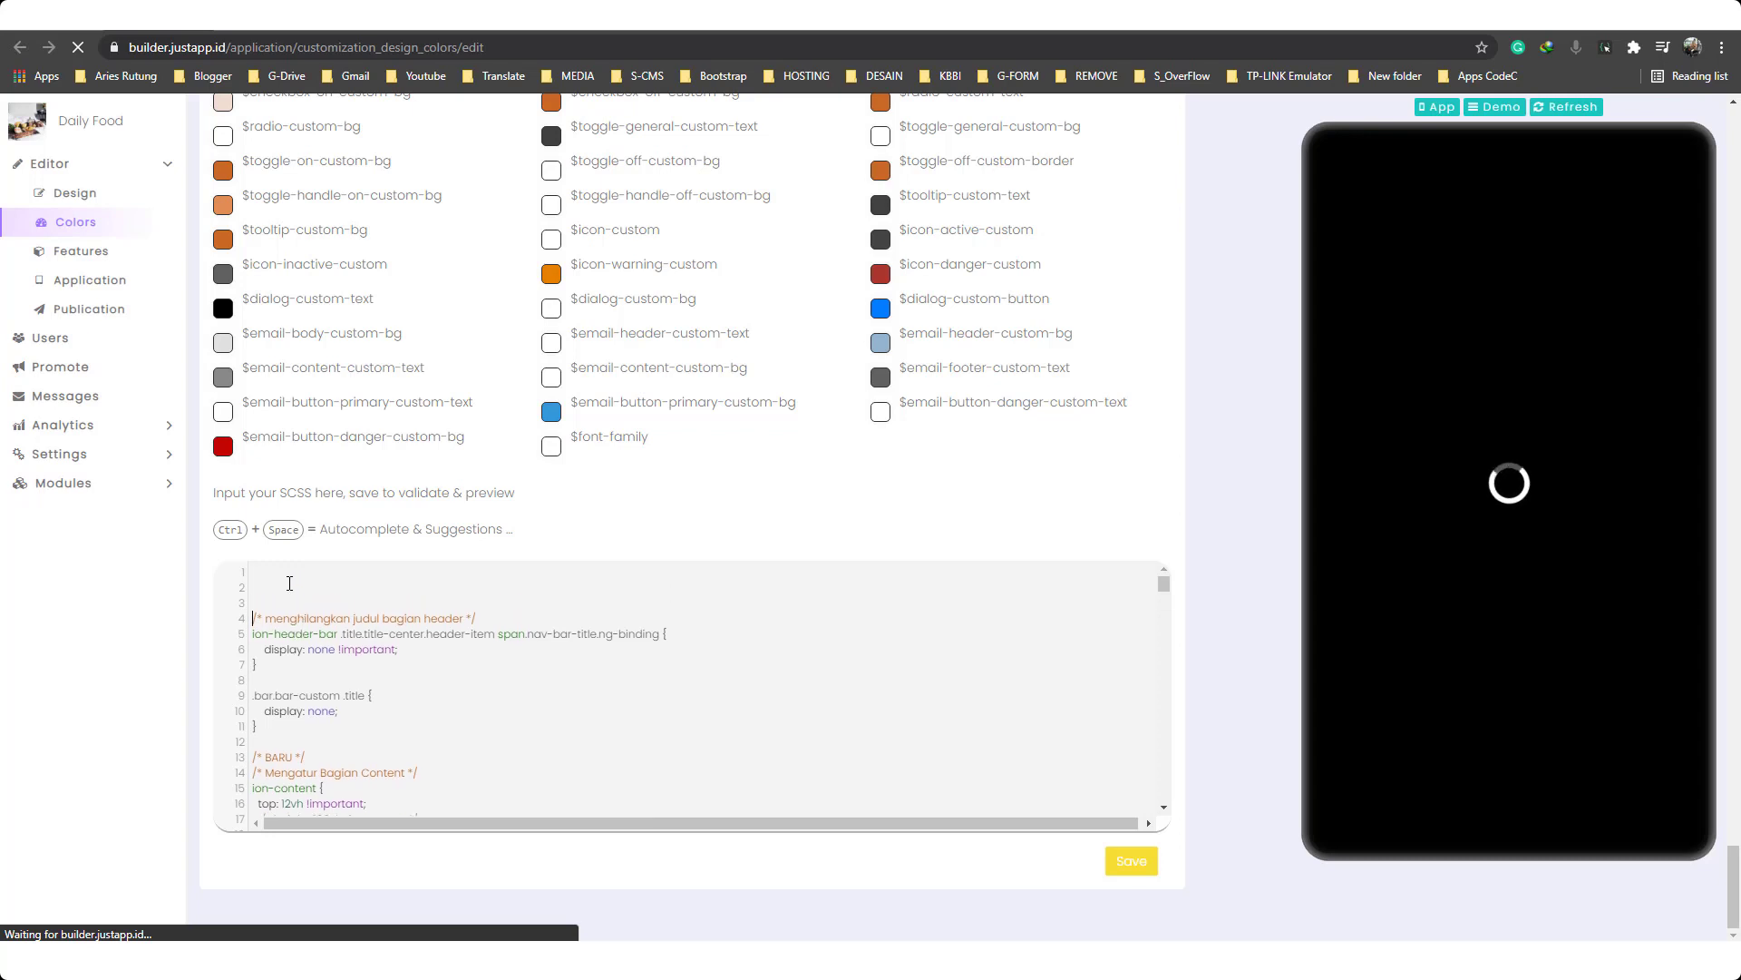
pyautogui.hotkey('ctrl', 'End')
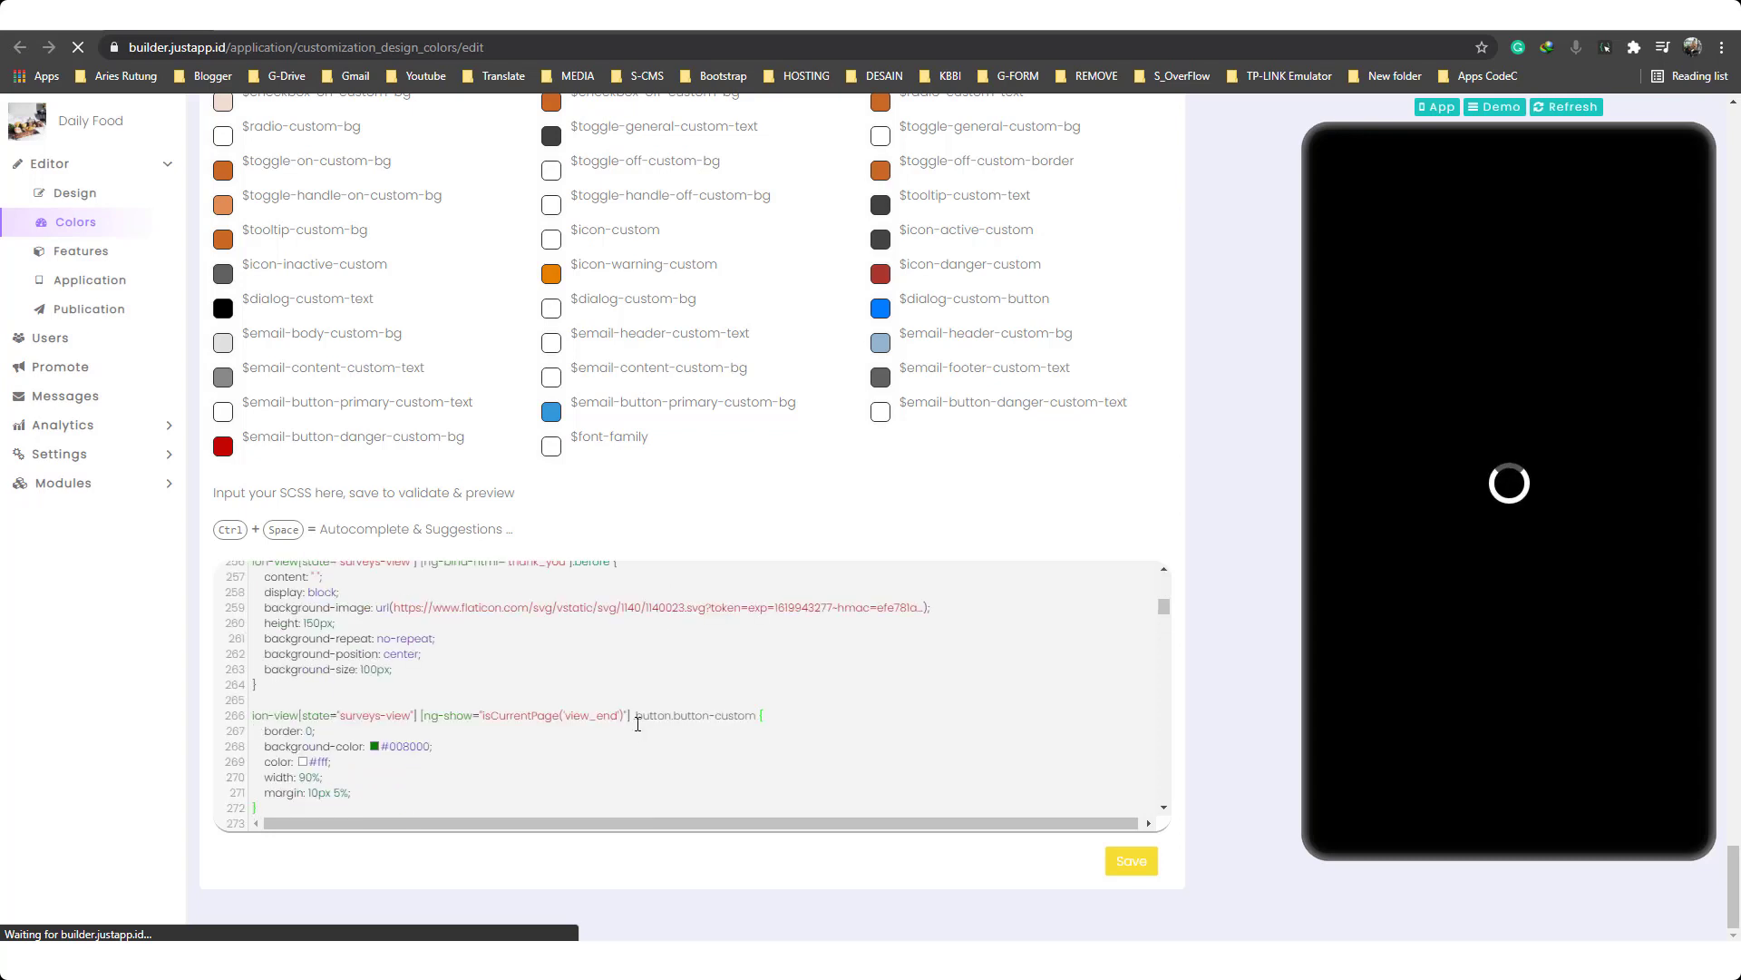
pyautogui.click(1134, 864)
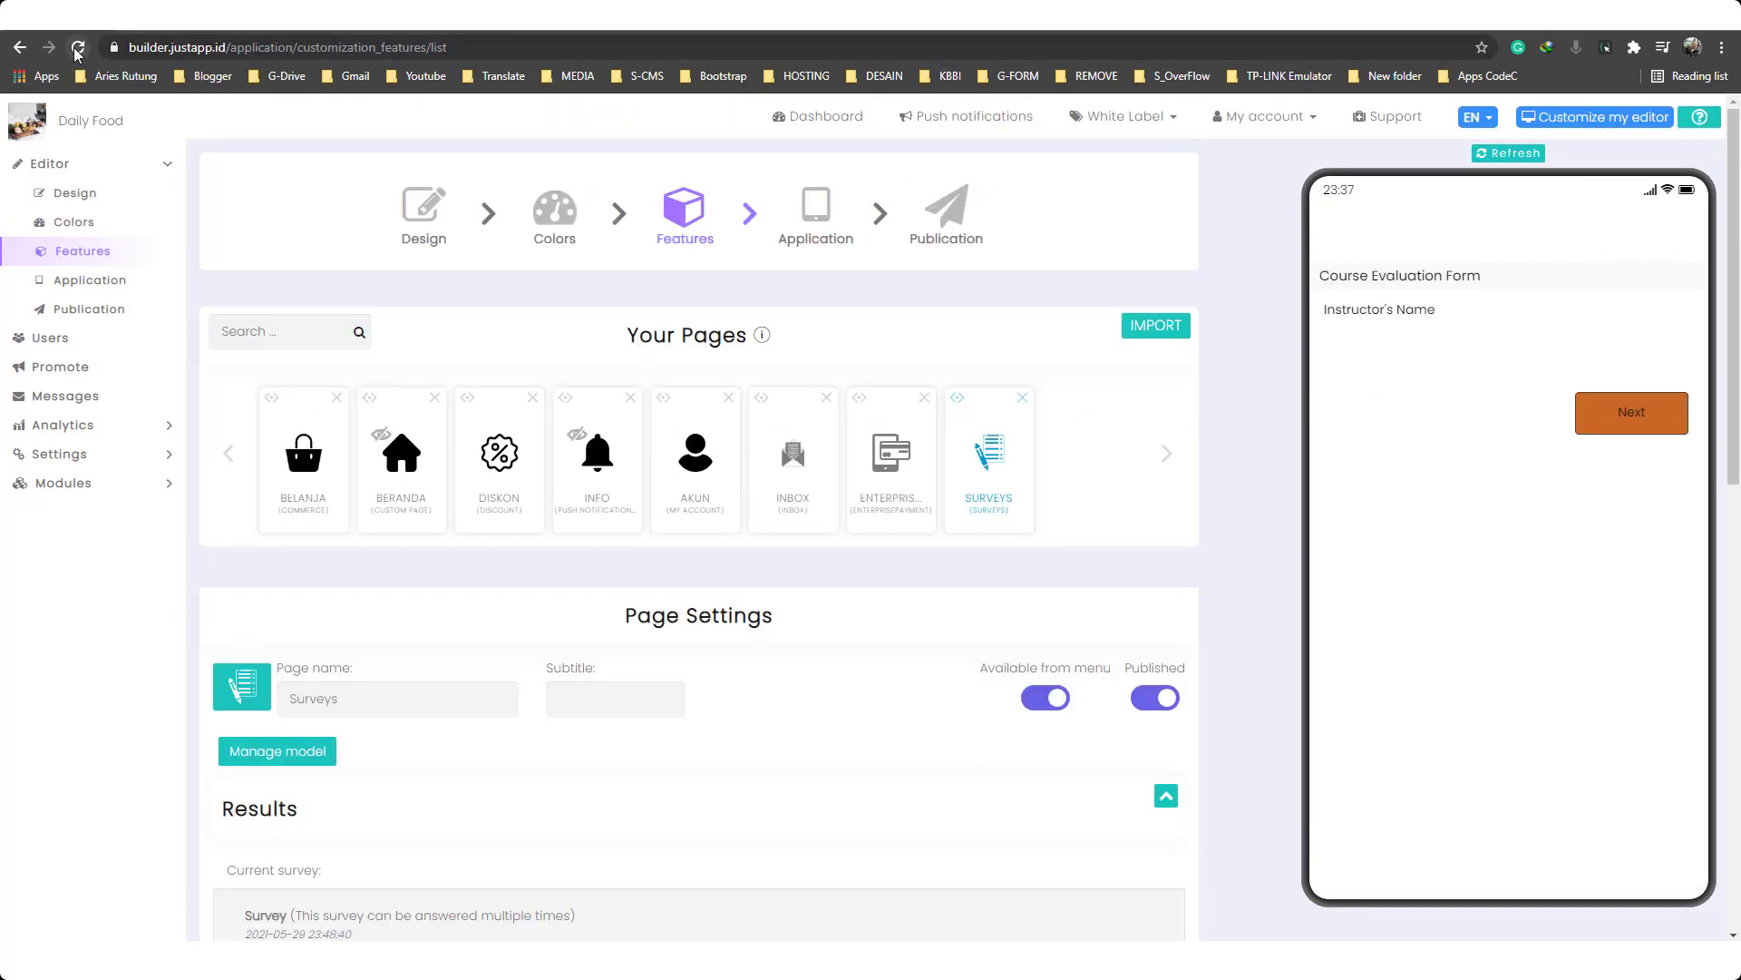
# Reload the Features page, open Surveys in the app preview, and advance past the Instructor's Name question.
pyautogui.click(78, 47)
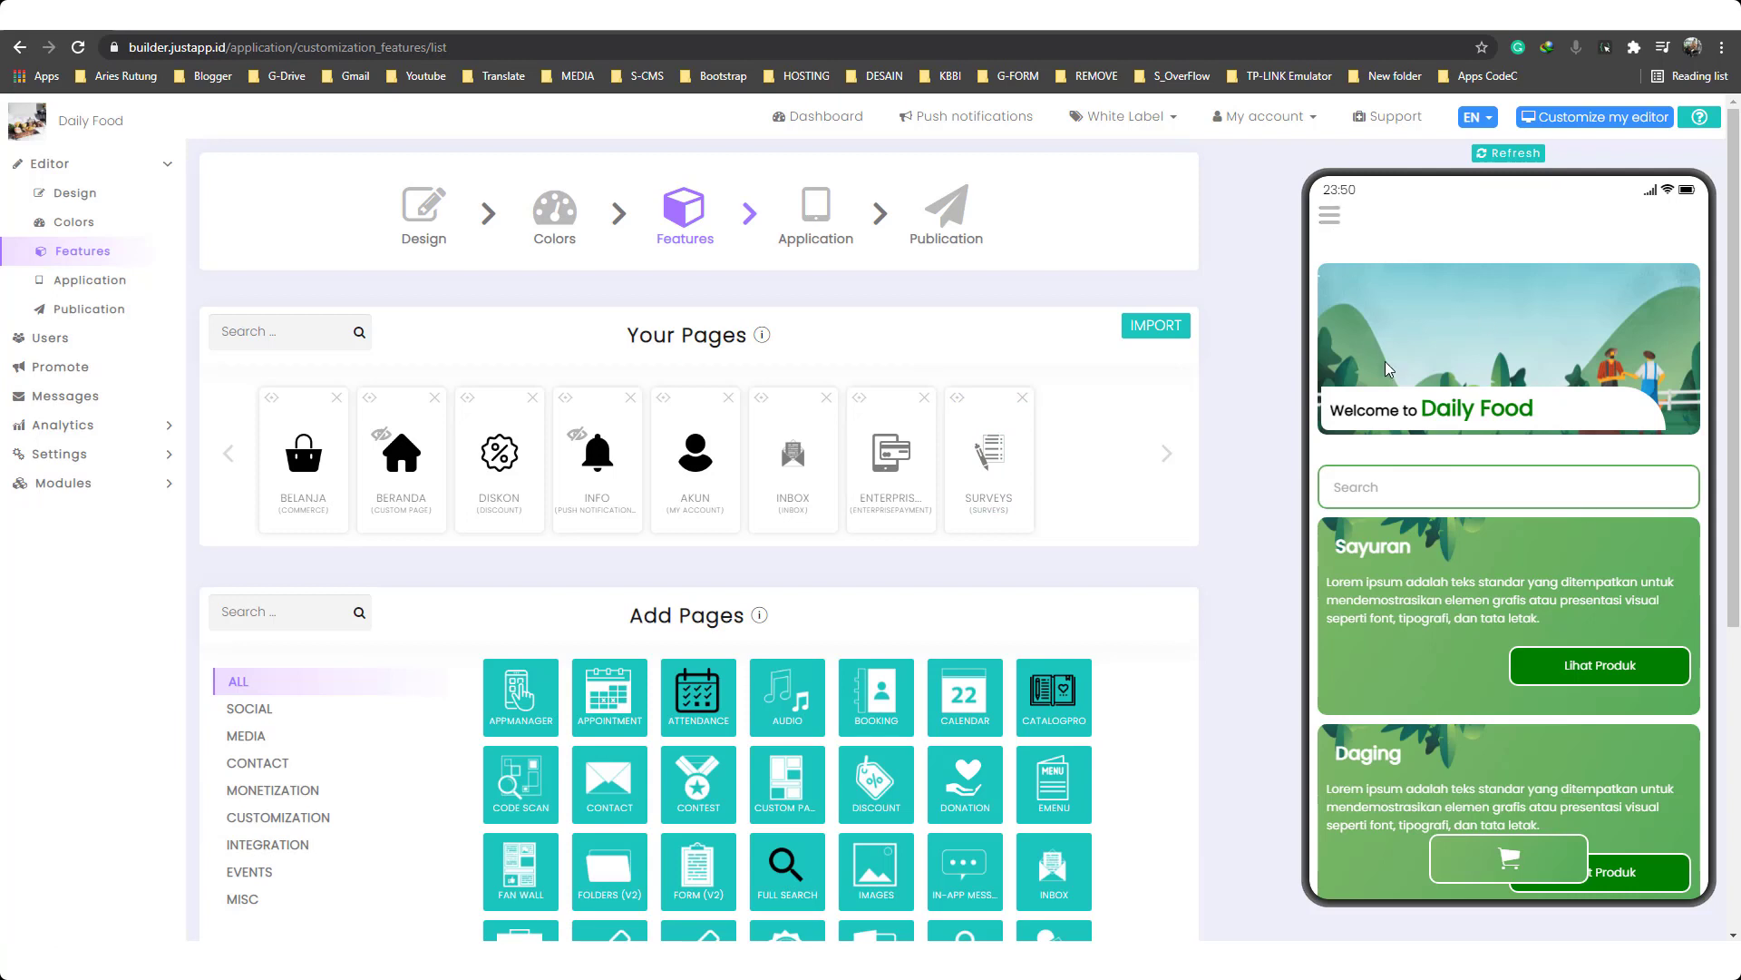
pyautogui.click(1332, 218)
pyautogui.click(1396, 587)
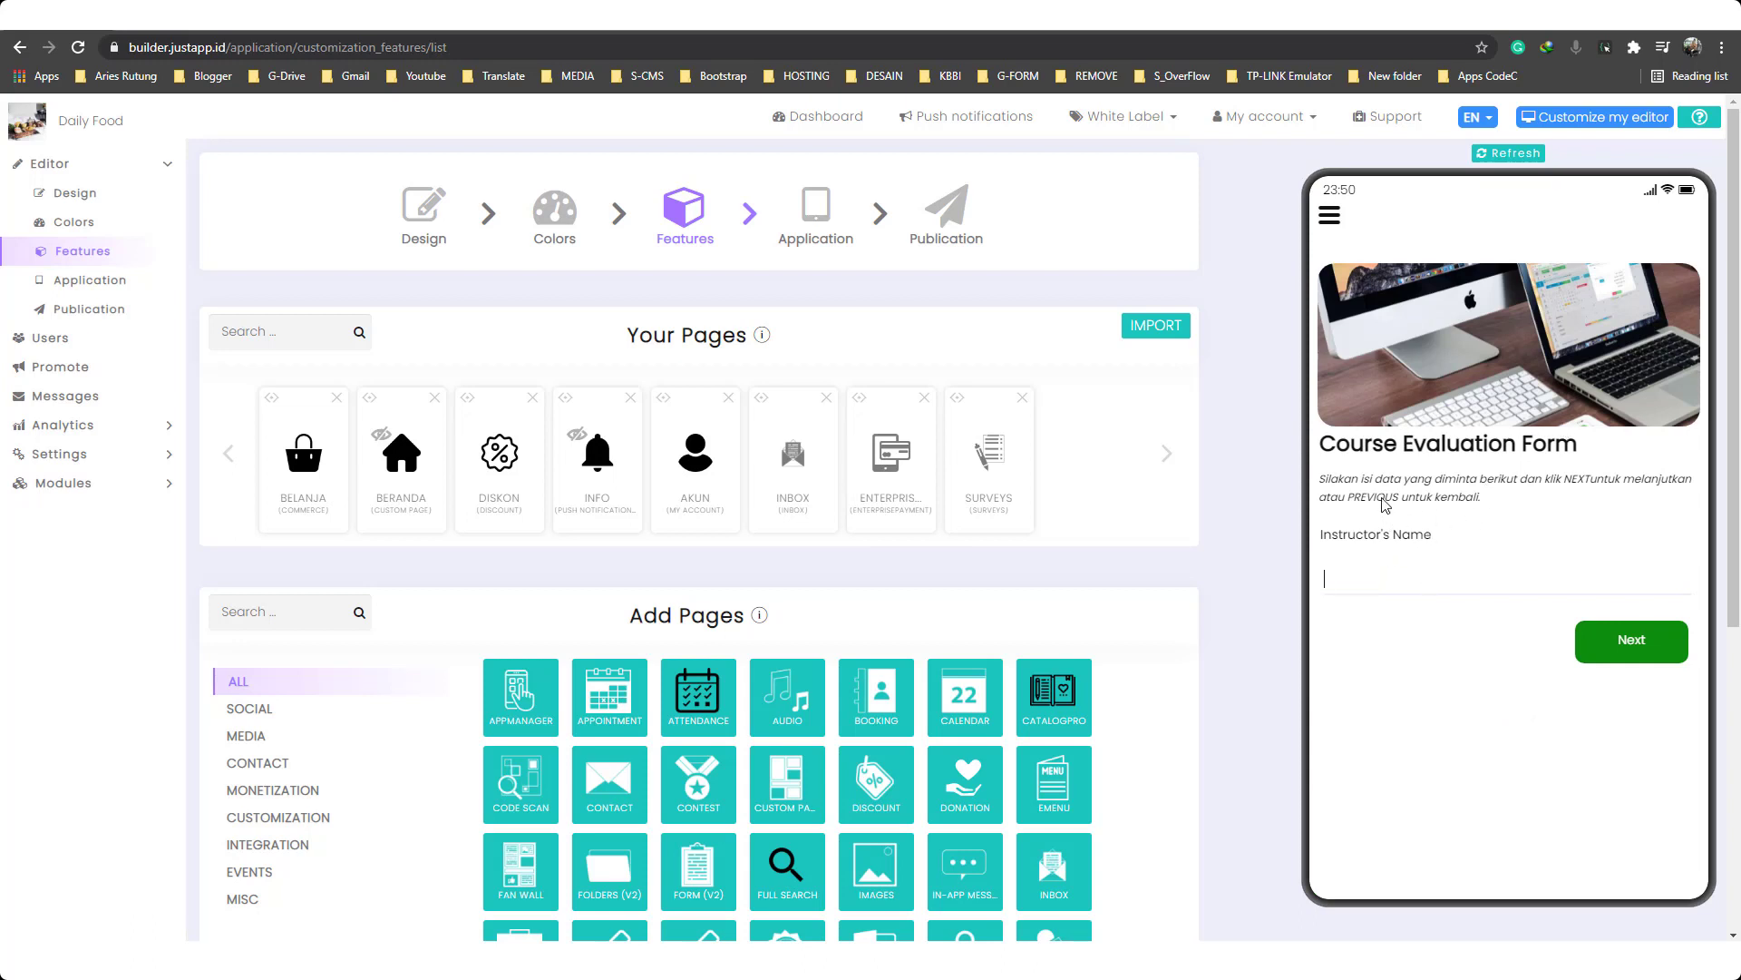
pyautogui.moveTo(1379, 483)
pyautogui.mouseDown()
pyautogui.moveTo(1481, 502)
pyautogui.moveTo(1408, 489)
pyautogui.mouseUp()
pyautogui.click(1618, 651)
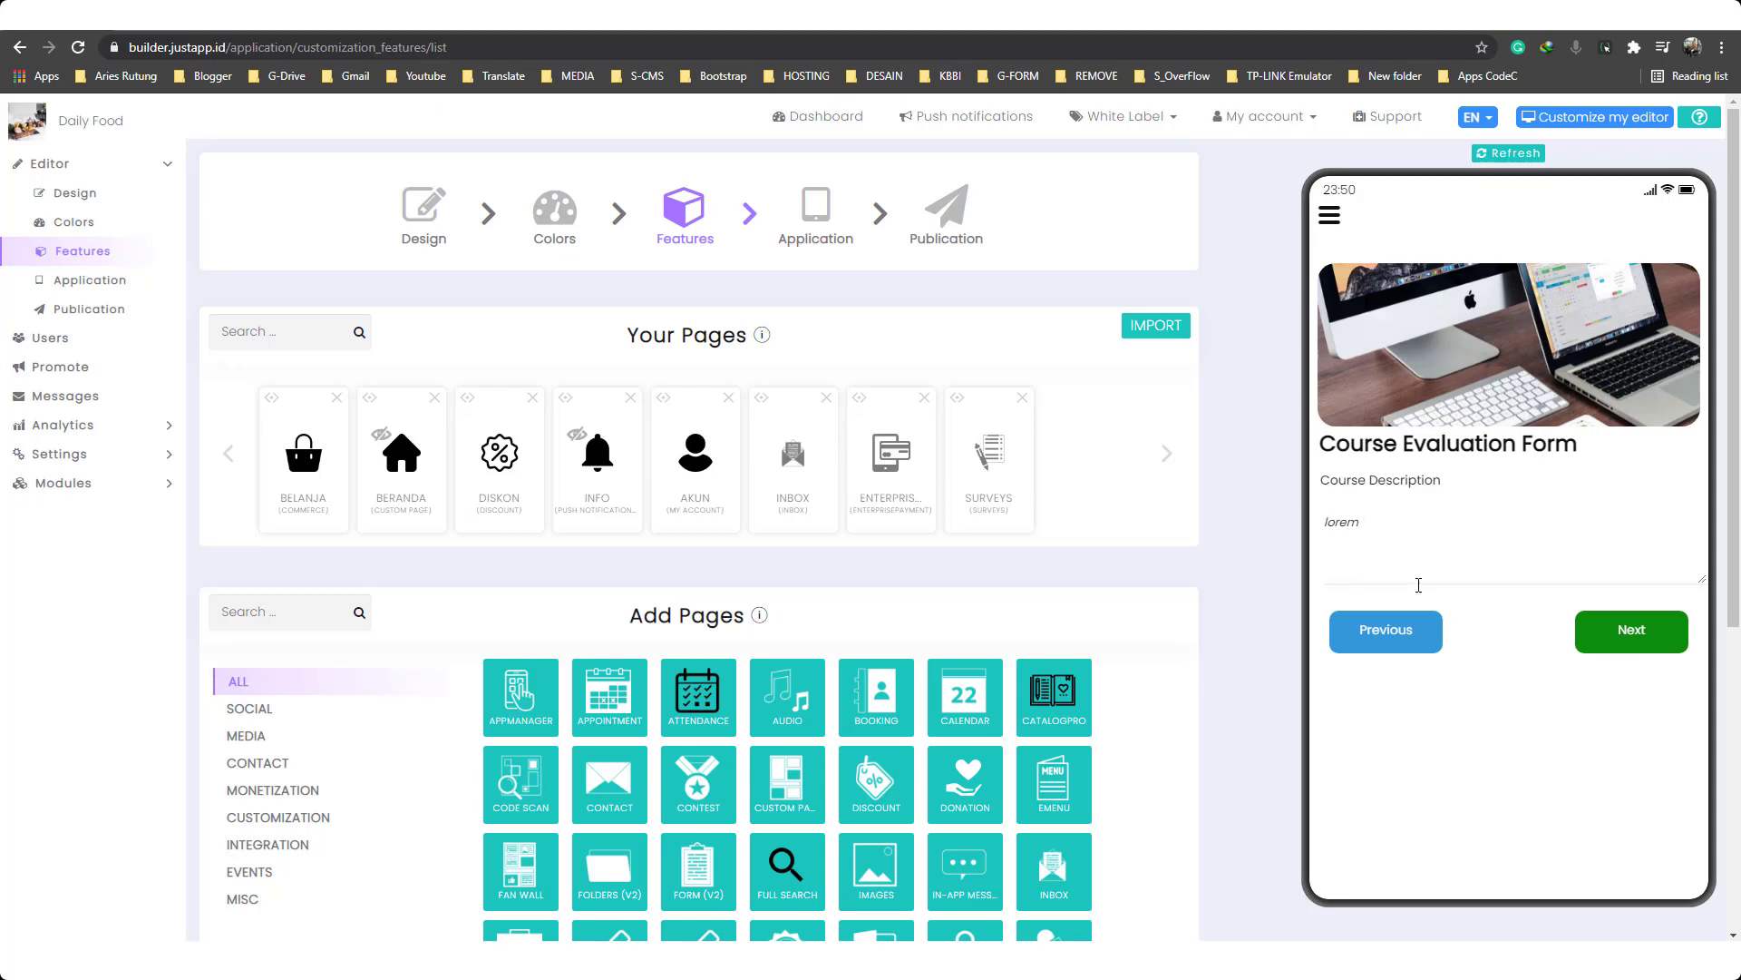
# Advance past the Course Description and Course Number questions, set the Date answer to 05/30/2021 02:52 AM, and continue.
pyautogui.click(1657, 630)
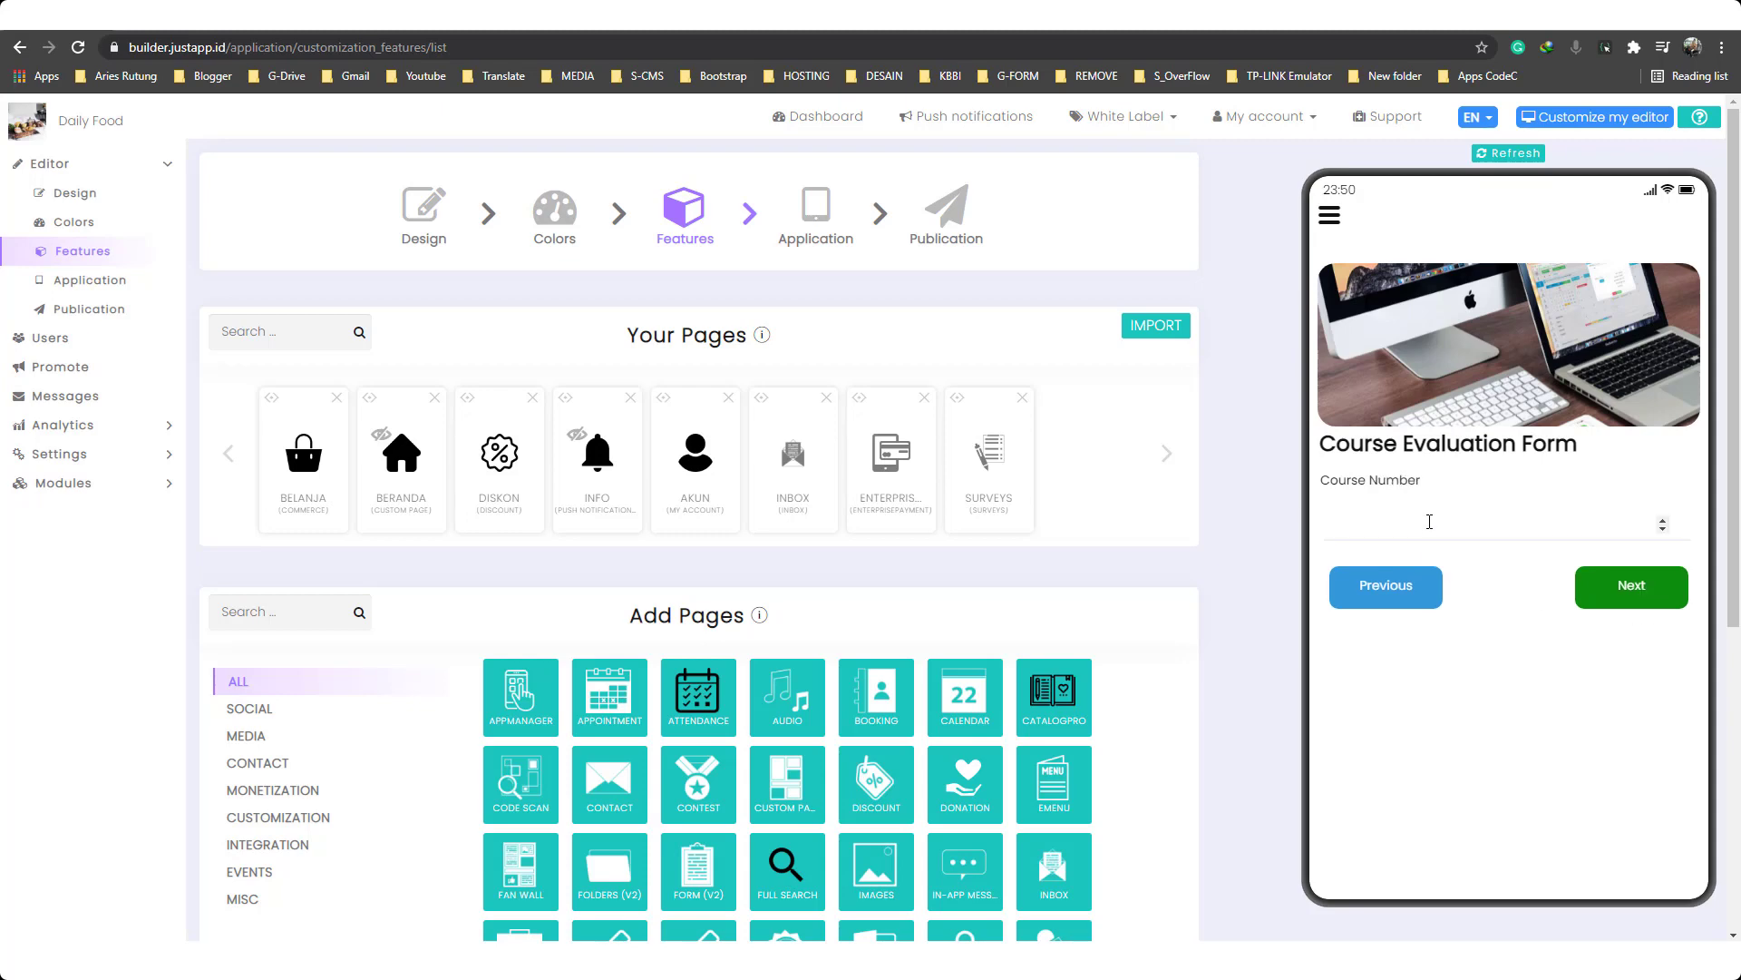
pyautogui.click(1592, 587)
pyautogui.click(1660, 527)
pyautogui.write('12/02/')
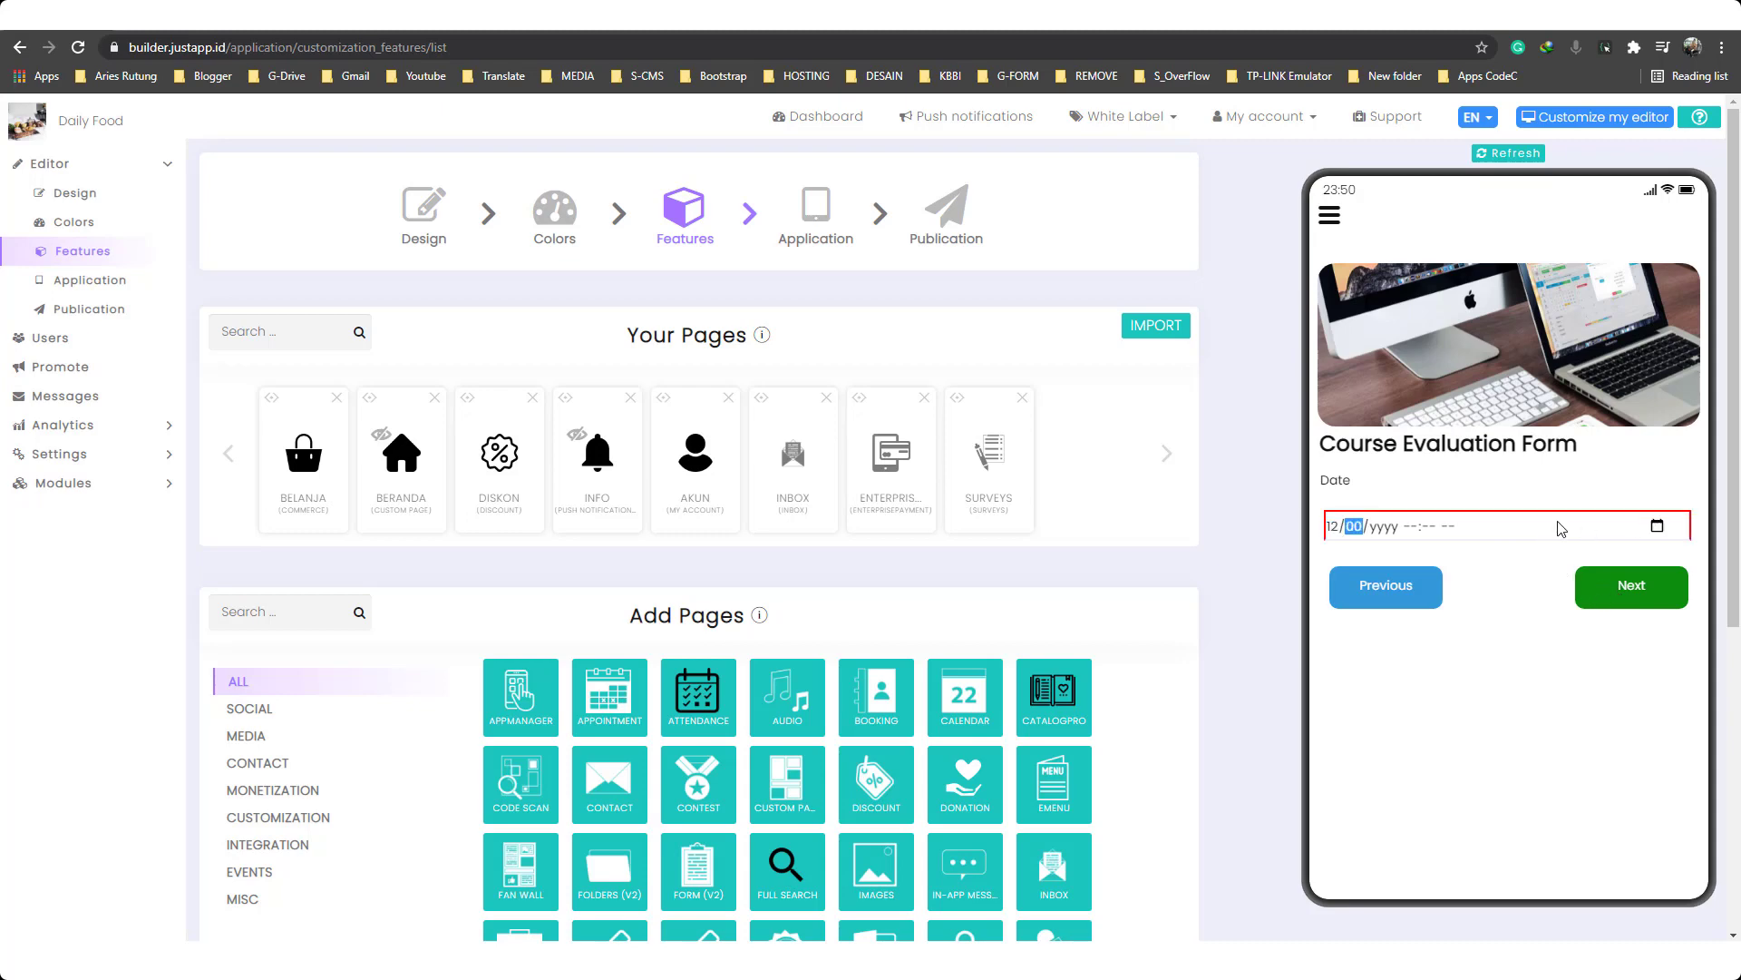
pyautogui.write('2021')
pyautogui.press('space')
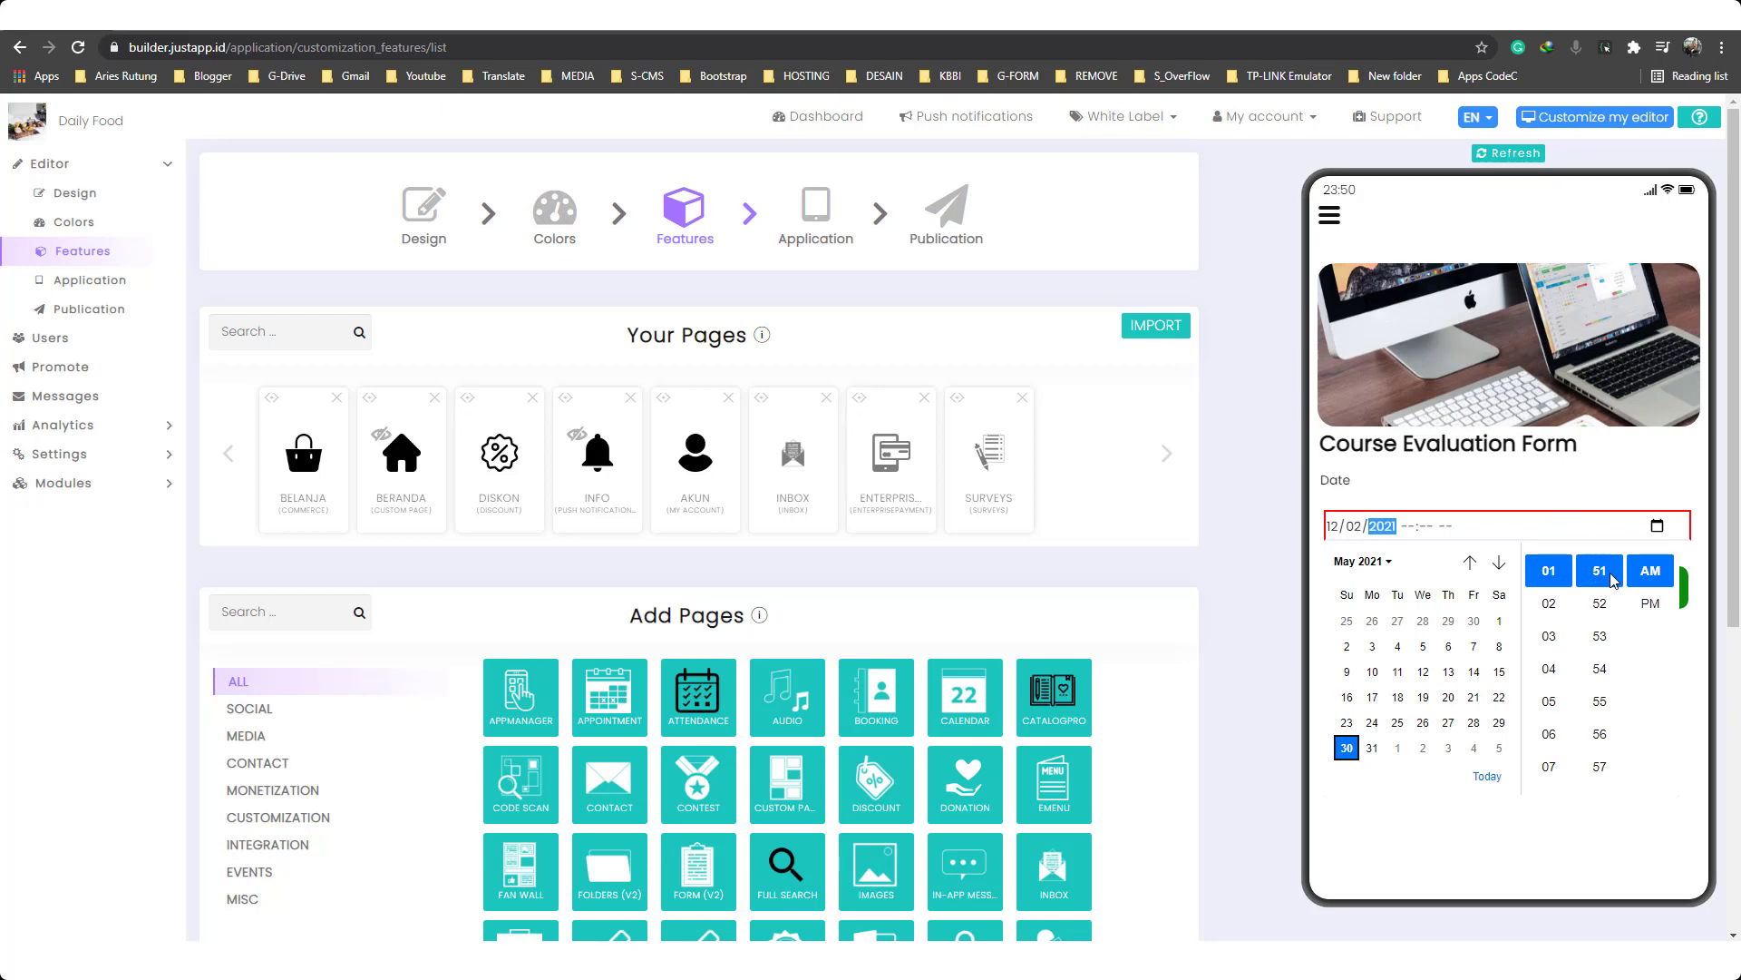
pyautogui.click(1551, 604)
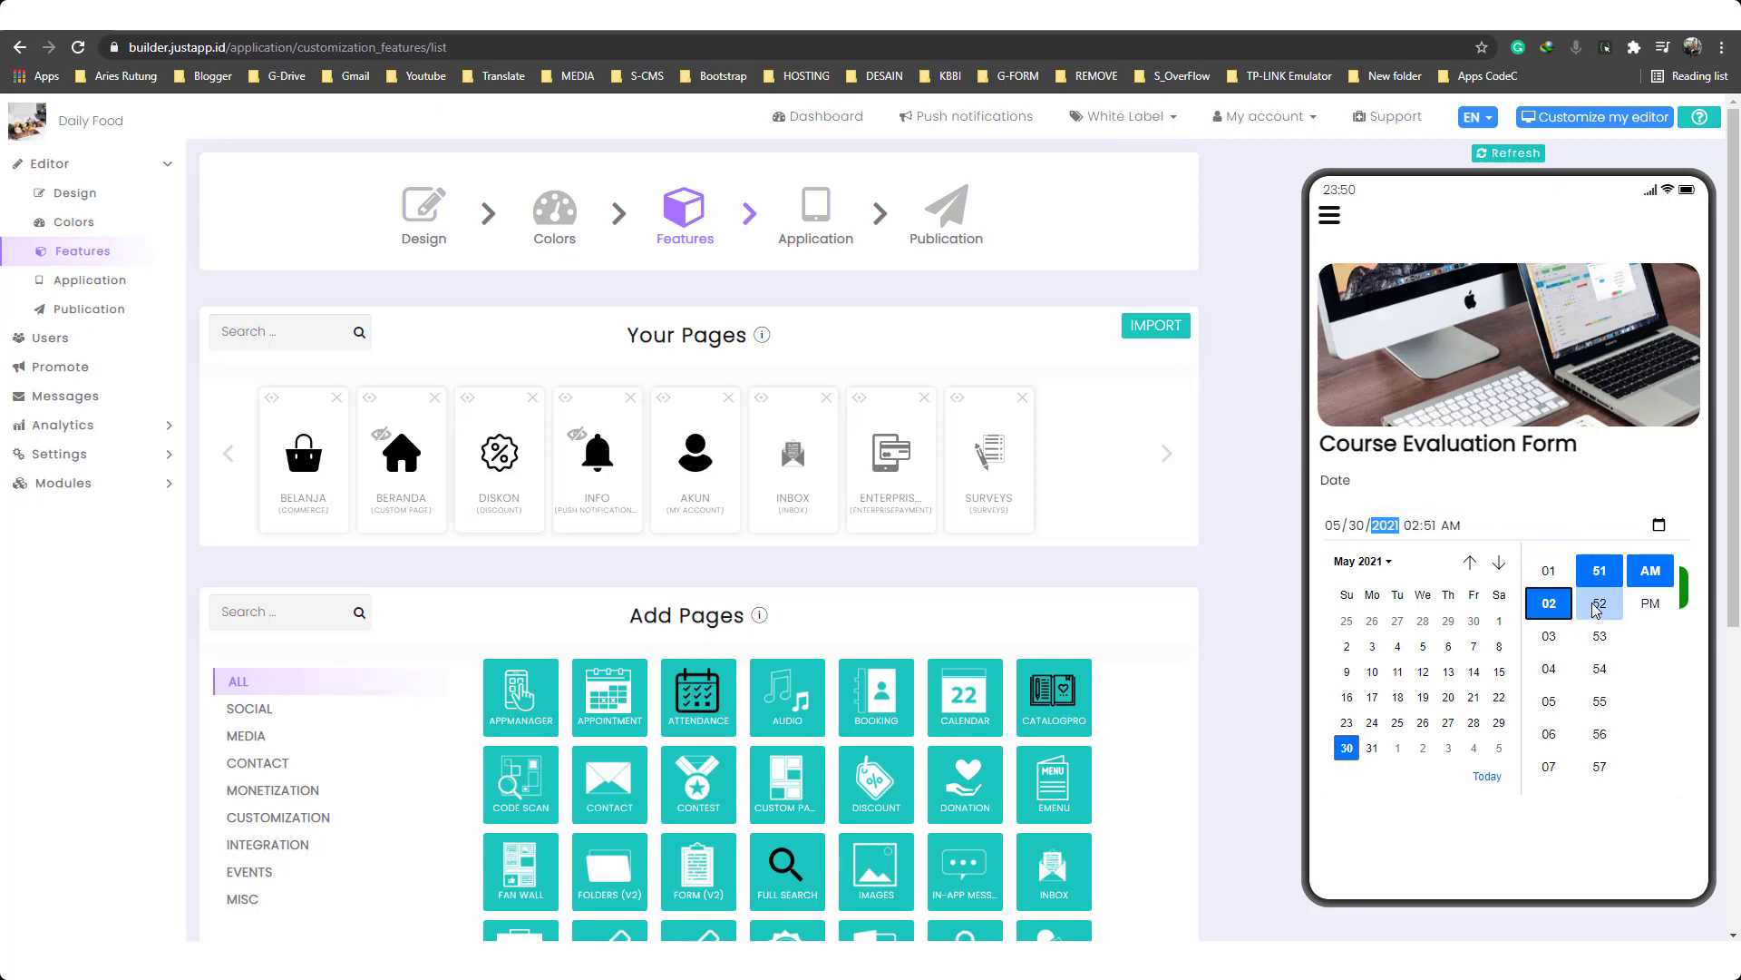
pyautogui.click(1601, 609)
pyautogui.click(1519, 524)
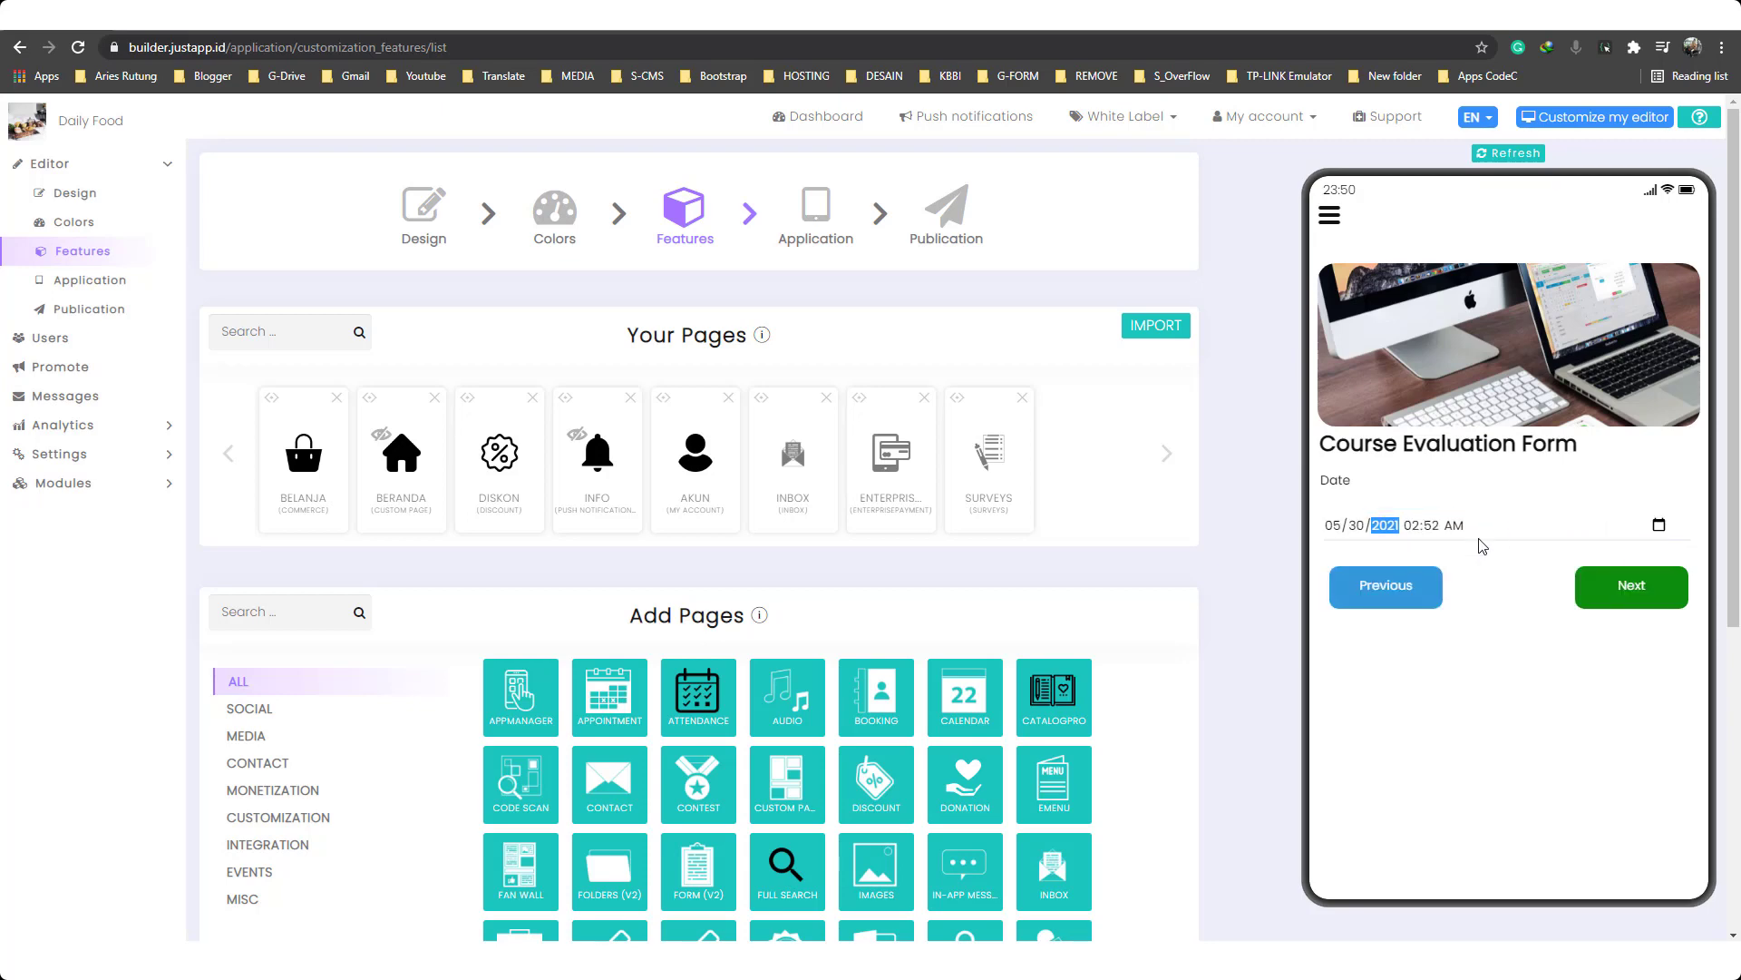
pyautogui.click(1647, 587)
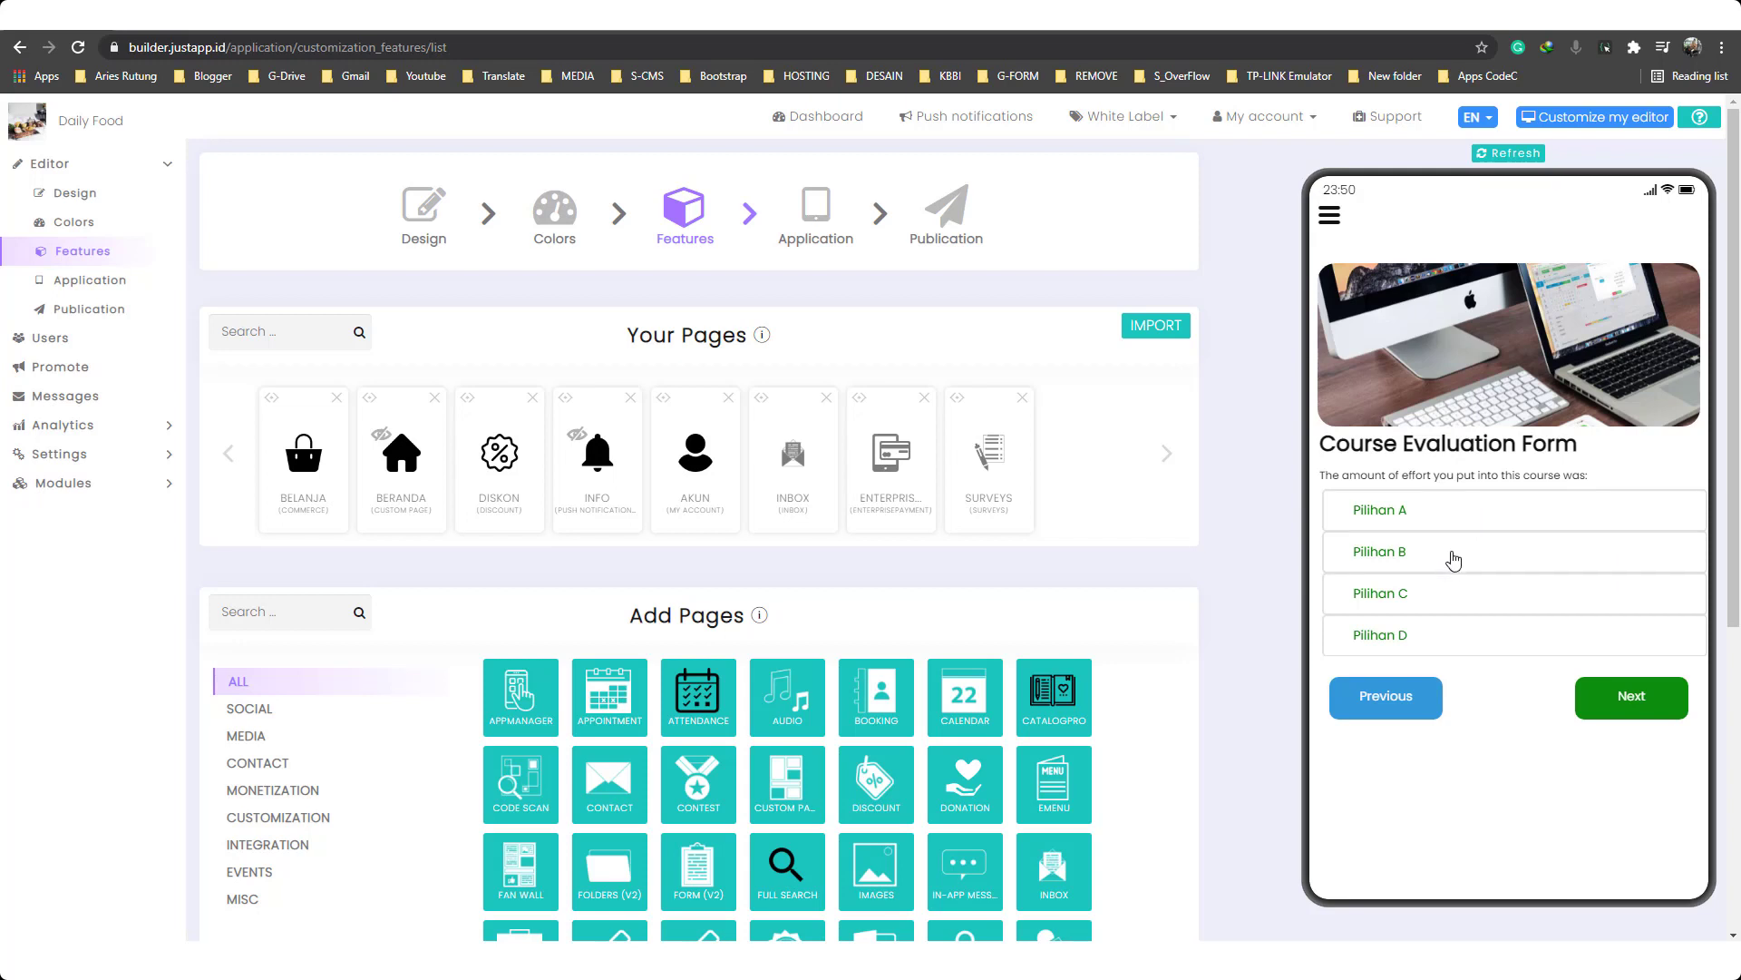
# Answer the effort question with Pilihan A, select Berenang, Desain and Membaca under Hobi, and continue to the following question.
pyautogui.click(1606, 517)
pyautogui.click(1630, 705)
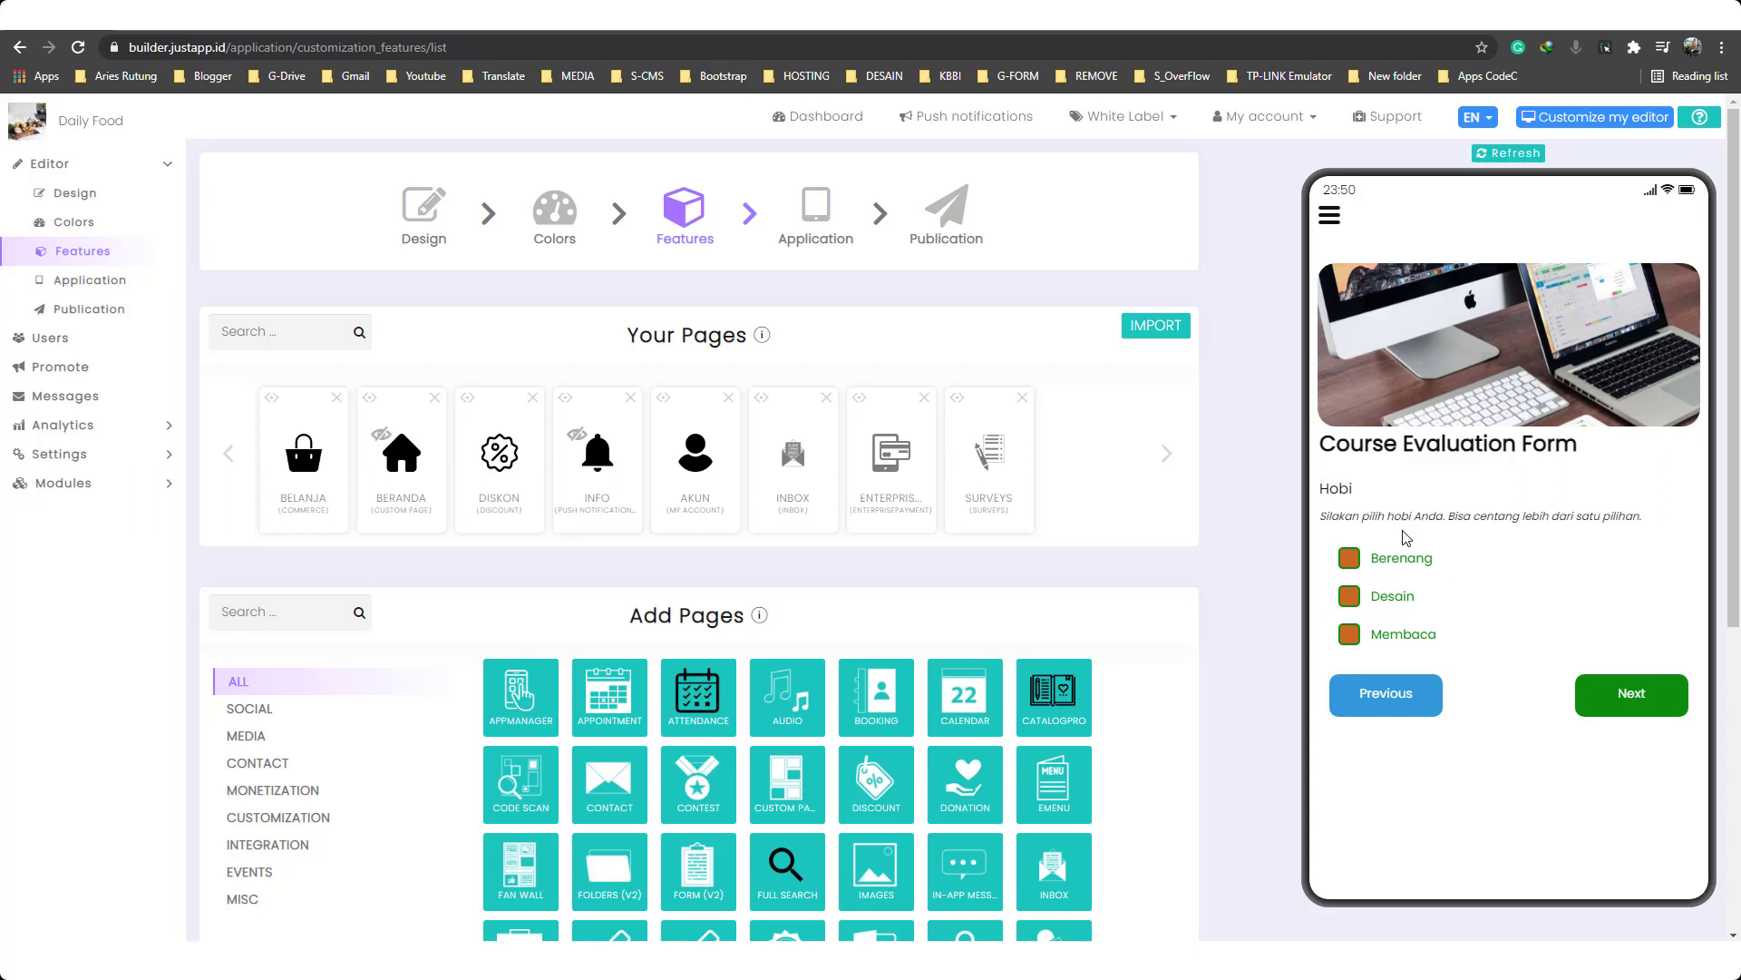
pyautogui.click(1350, 559)
pyautogui.click(1354, 601)
pyautogui.click(1350, 635)
pyautogui.click(1640, 700)
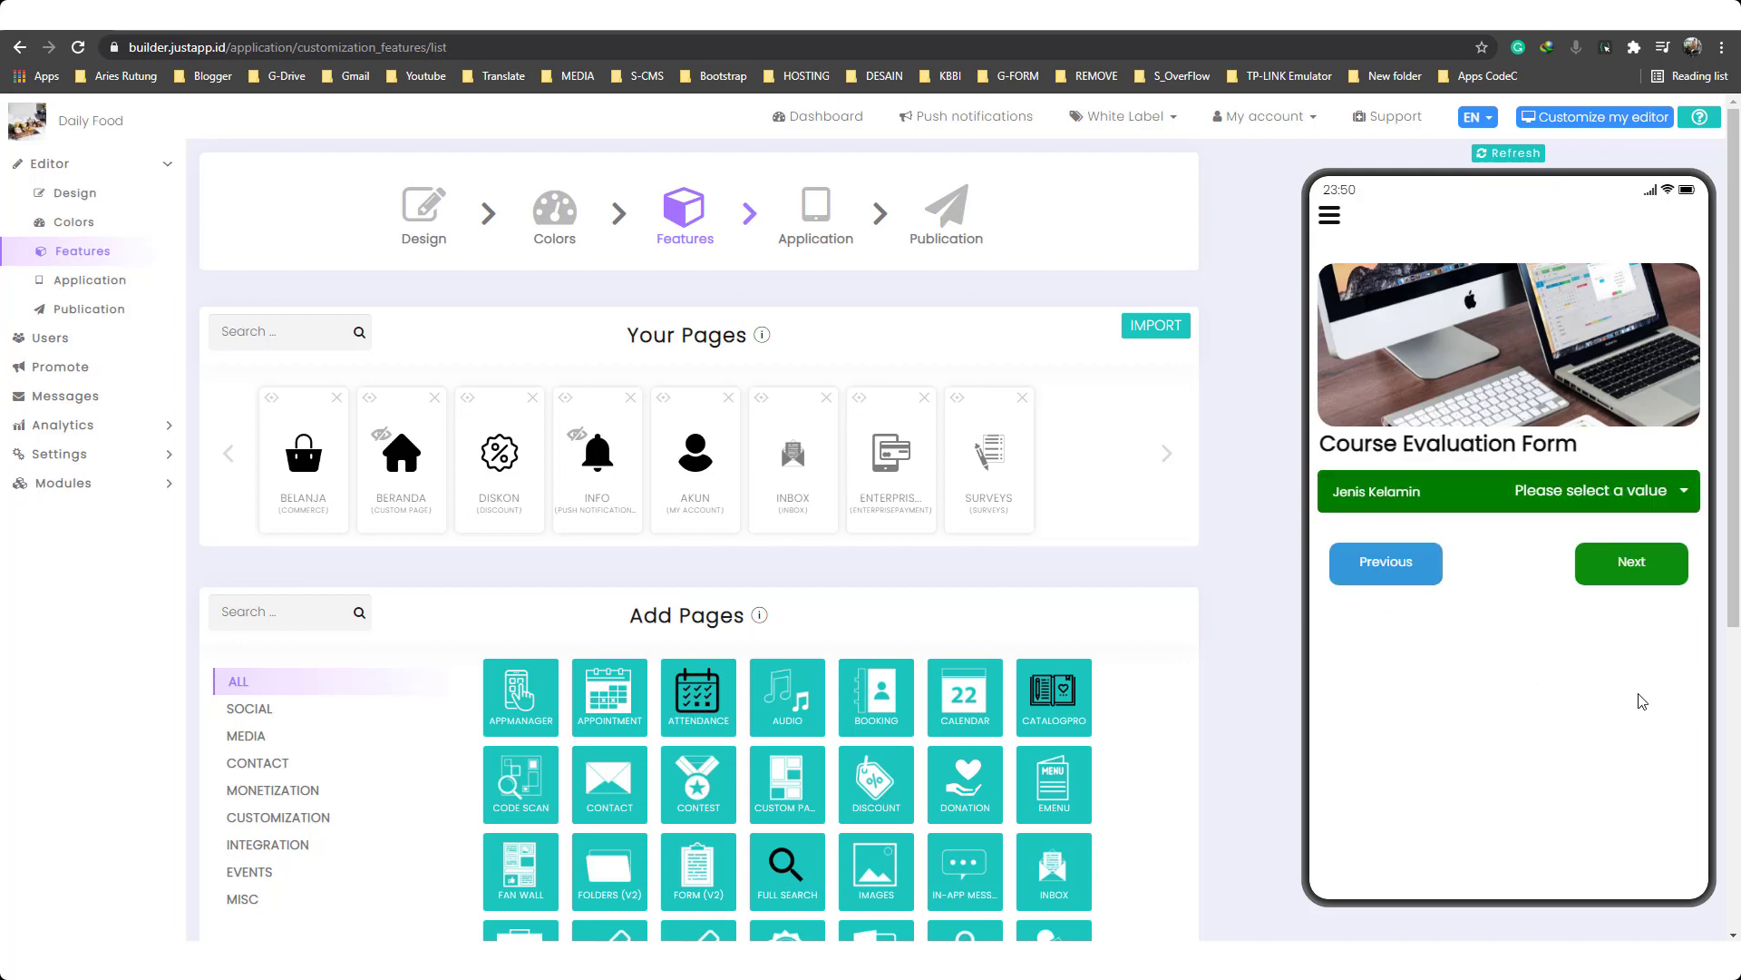
# Choose Laki-Laki for Jenis Kelamin and continue to the Email question.
pyautogui.click(1617, 494)
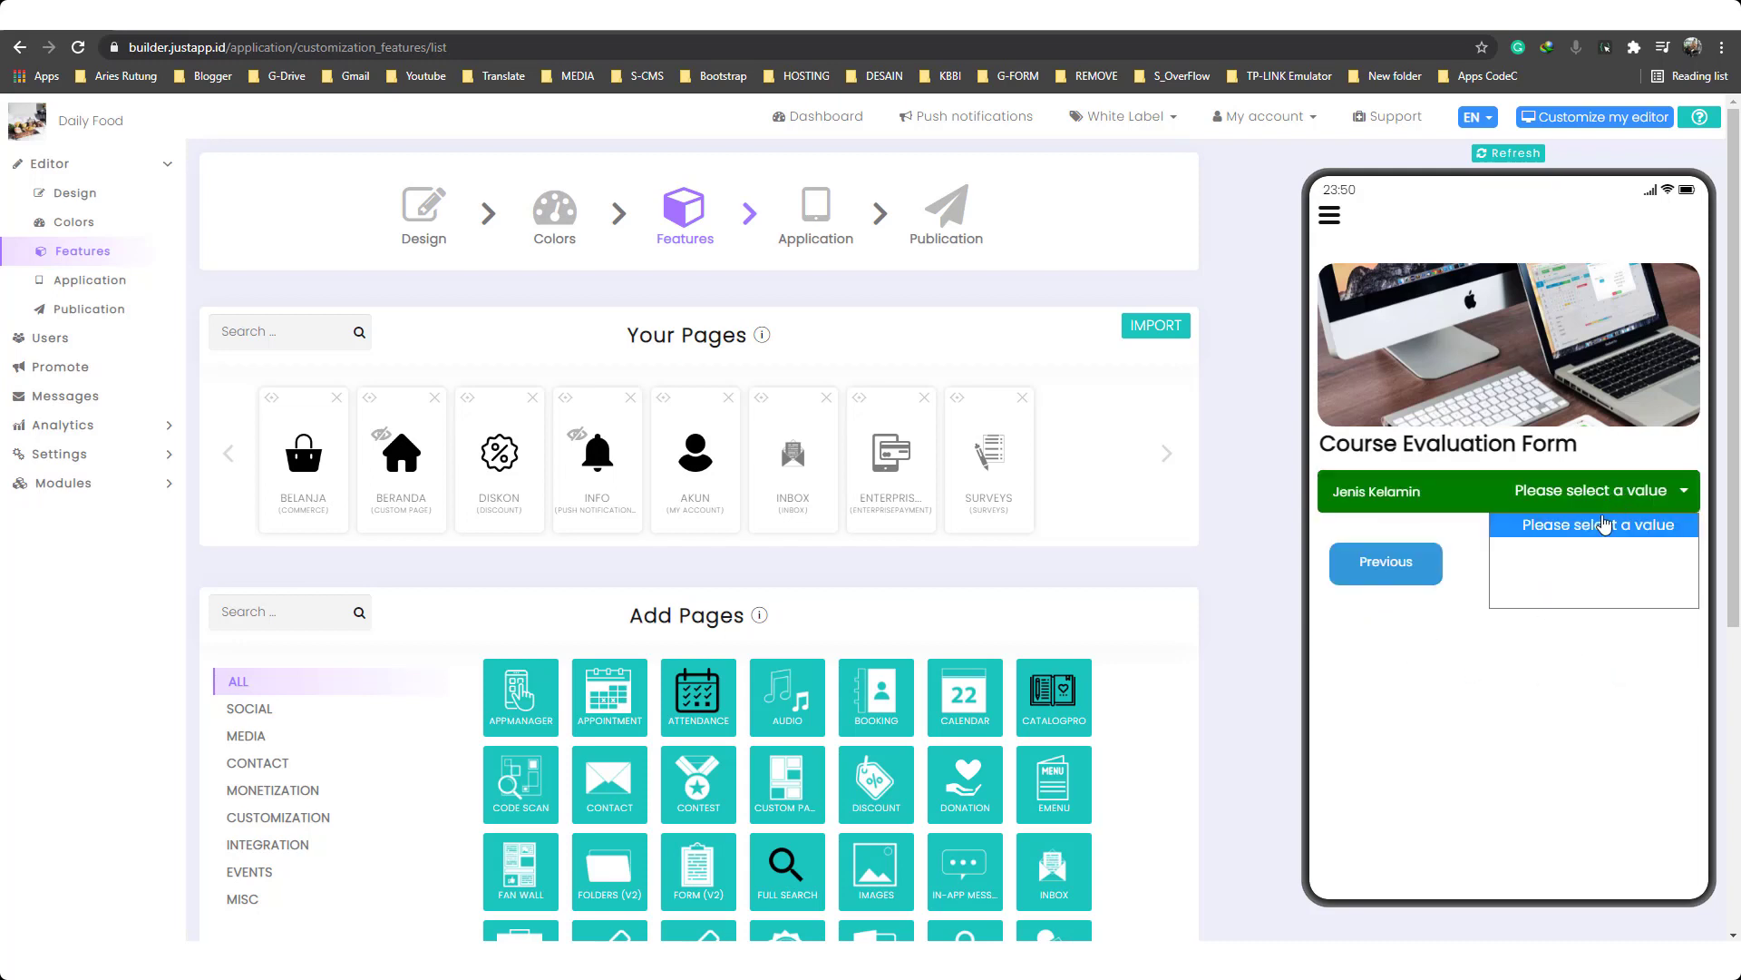
pyautogui.click(1583, 551)
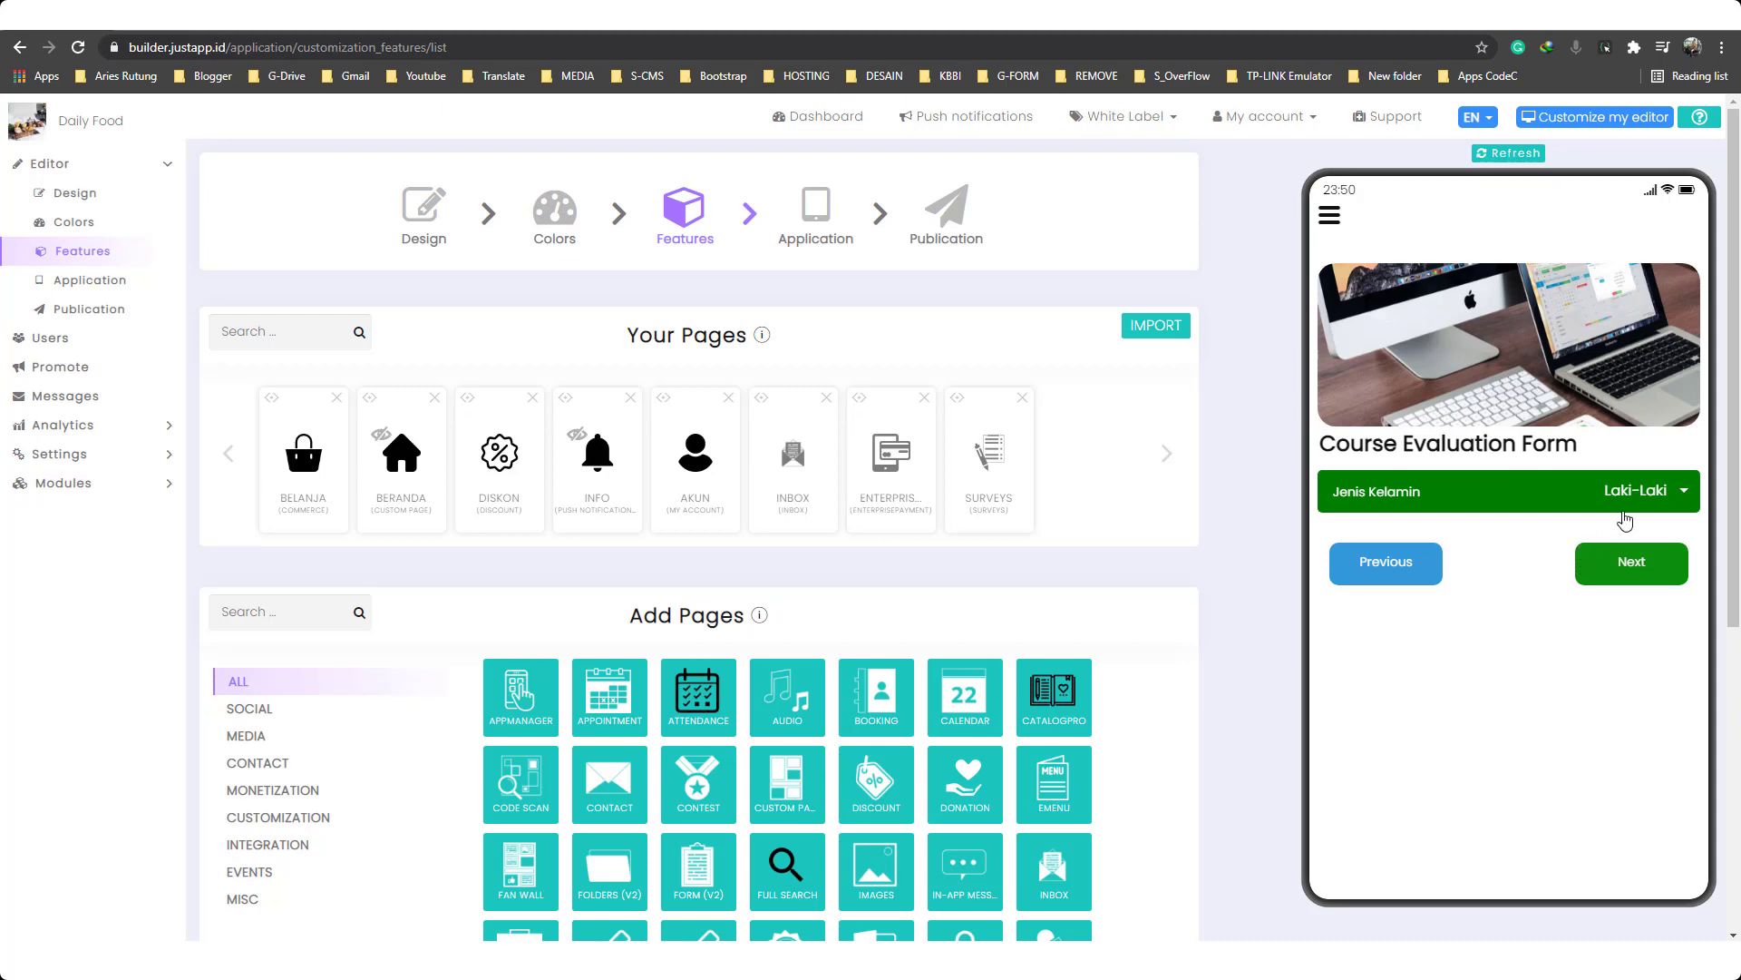
pyautogui.click(1616, 571)
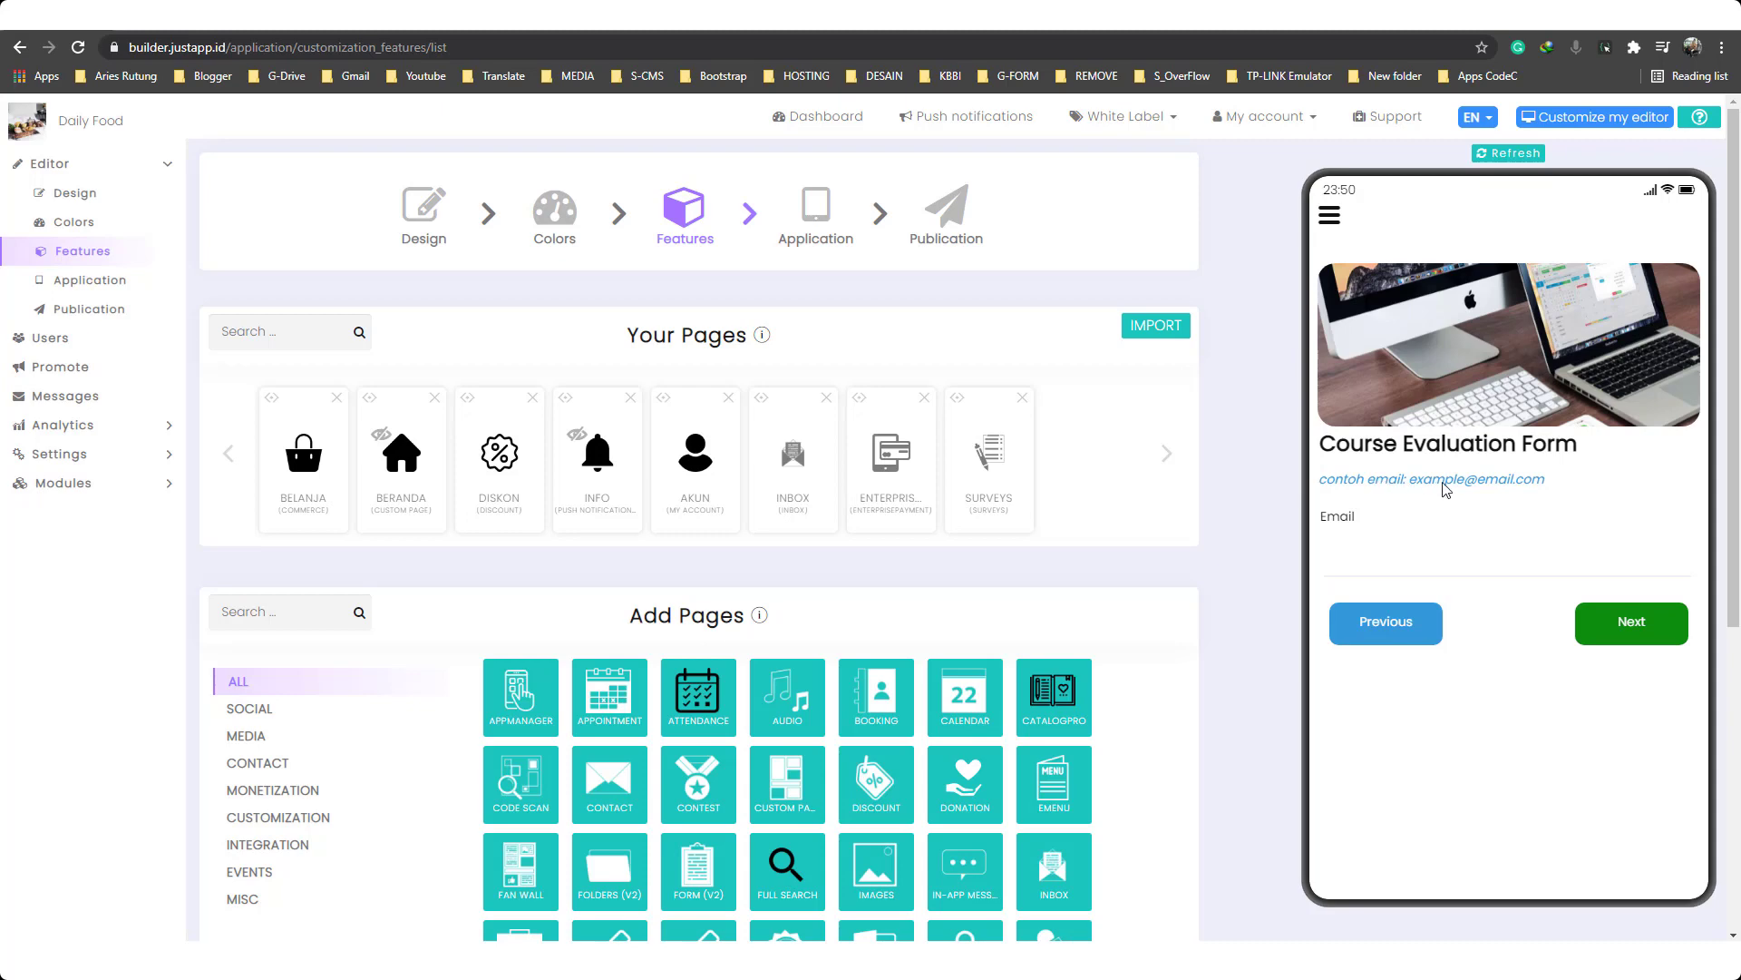
# Fill the Email answer with the suggested e-mail address, enable the Alamat location option, and continue to the image upload question.
pyautogui.click(1368, 564)
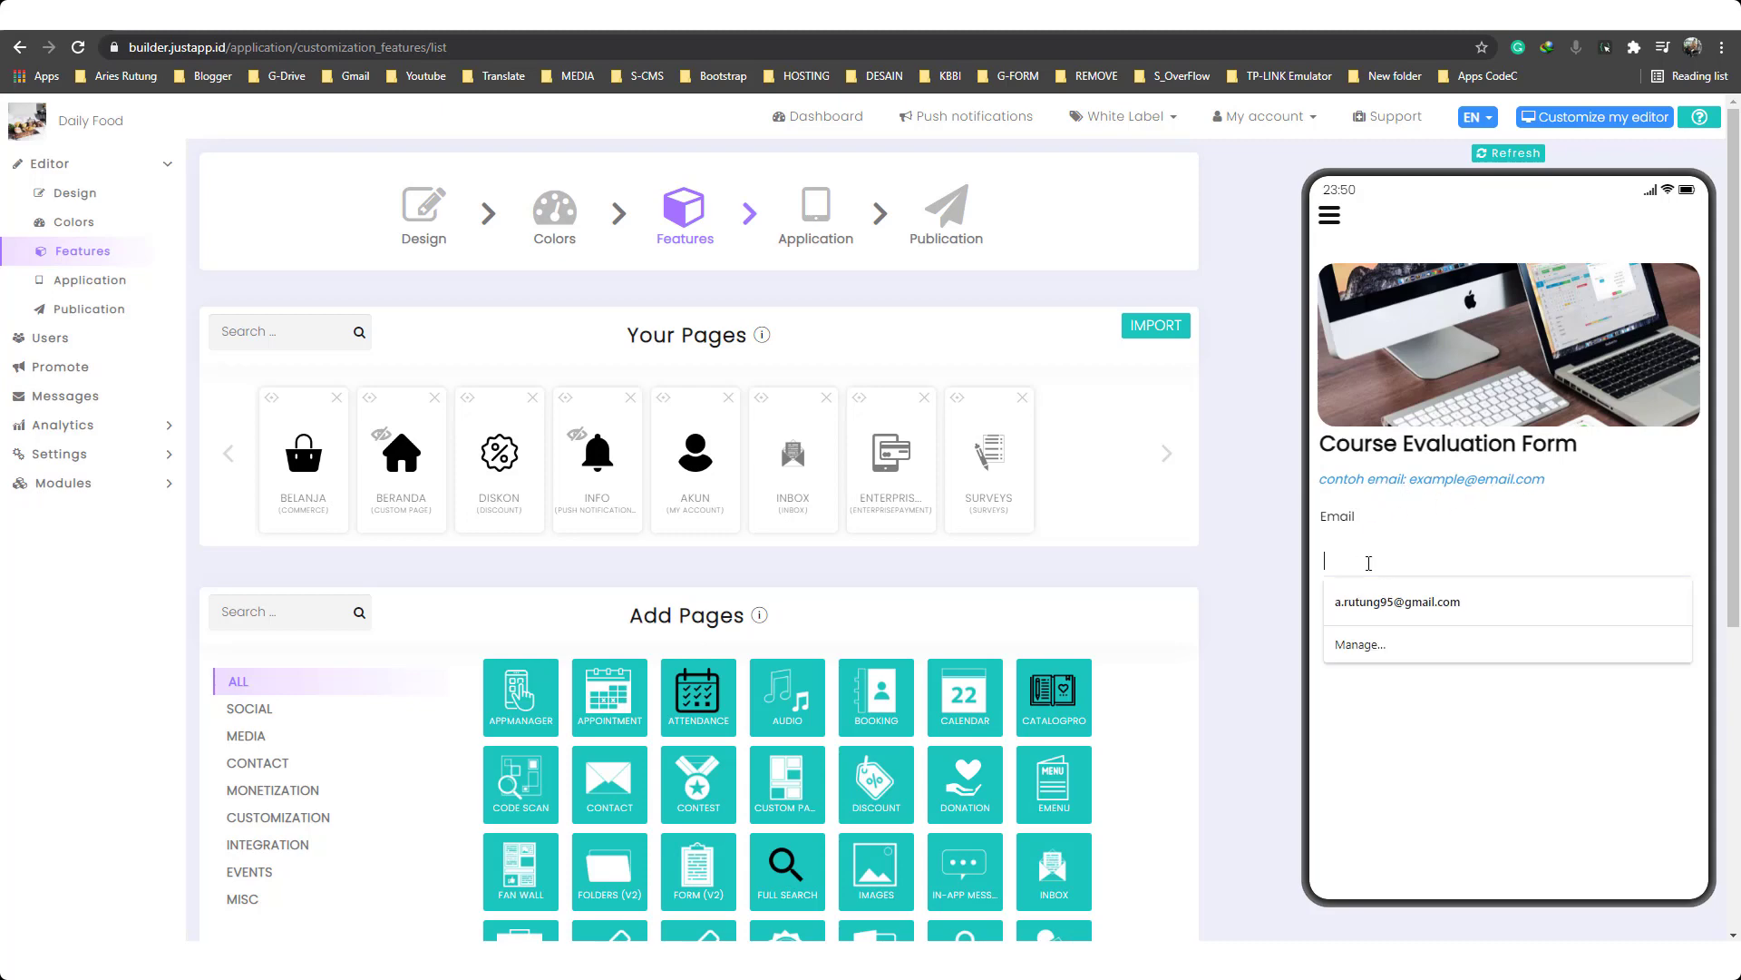
pyautogui.click(1379, 600)
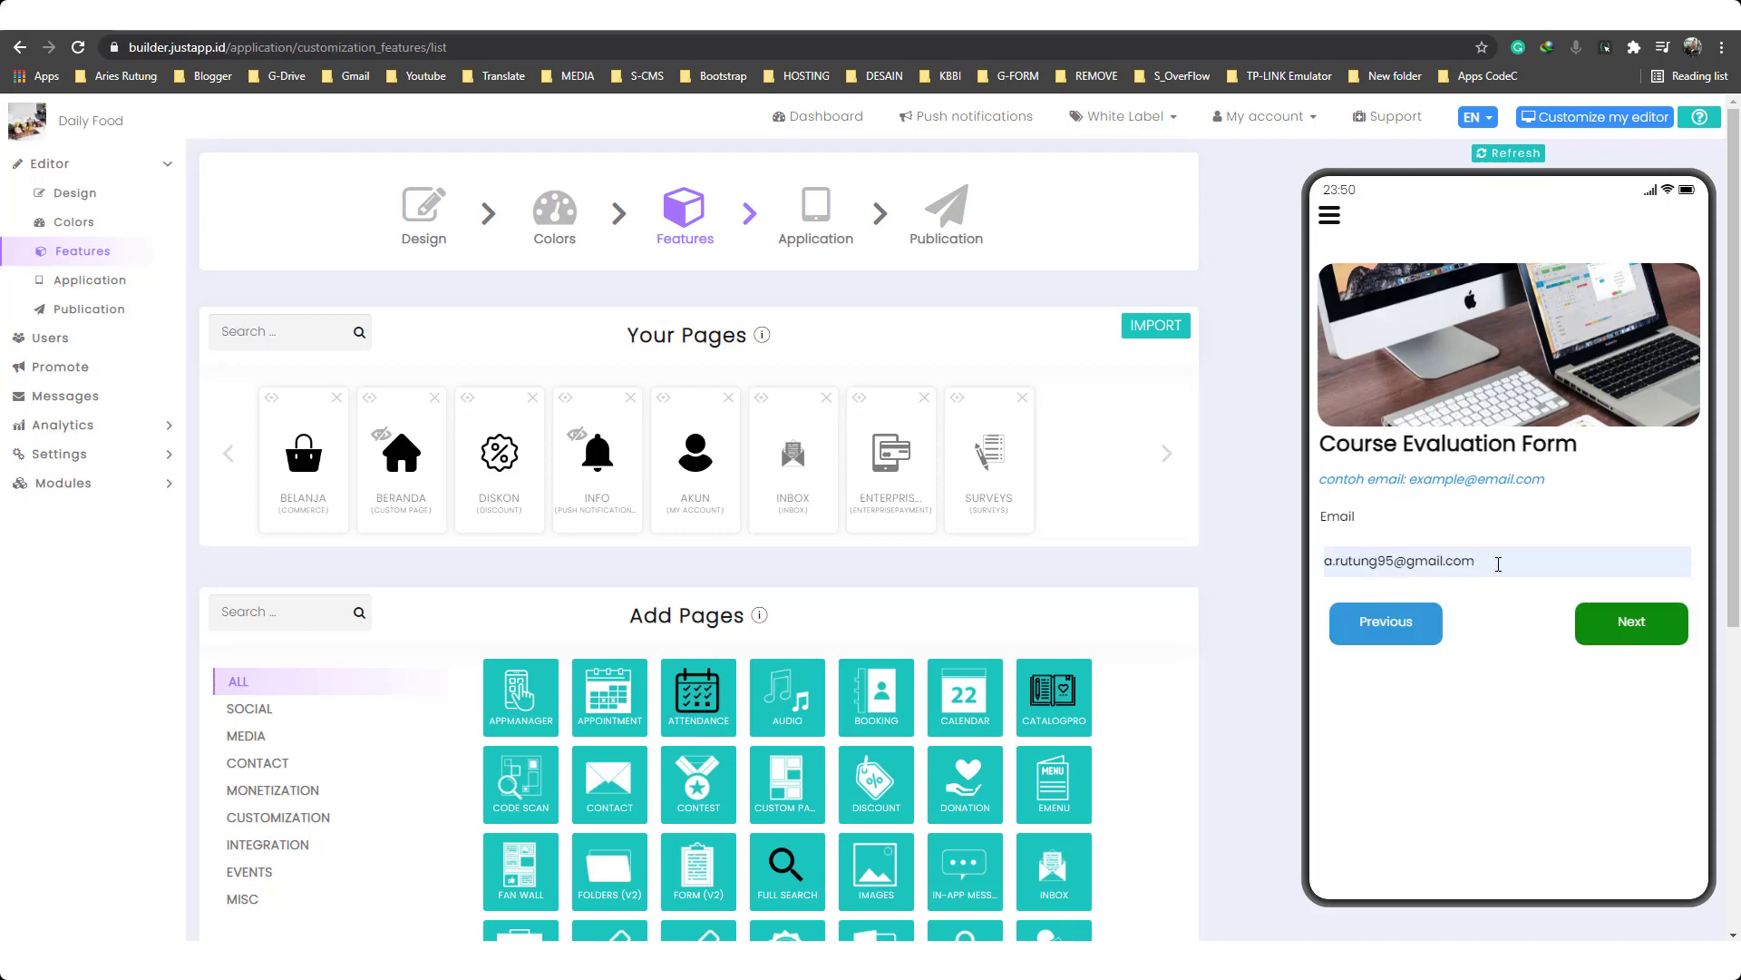
pyautogui.click(1617, 630)
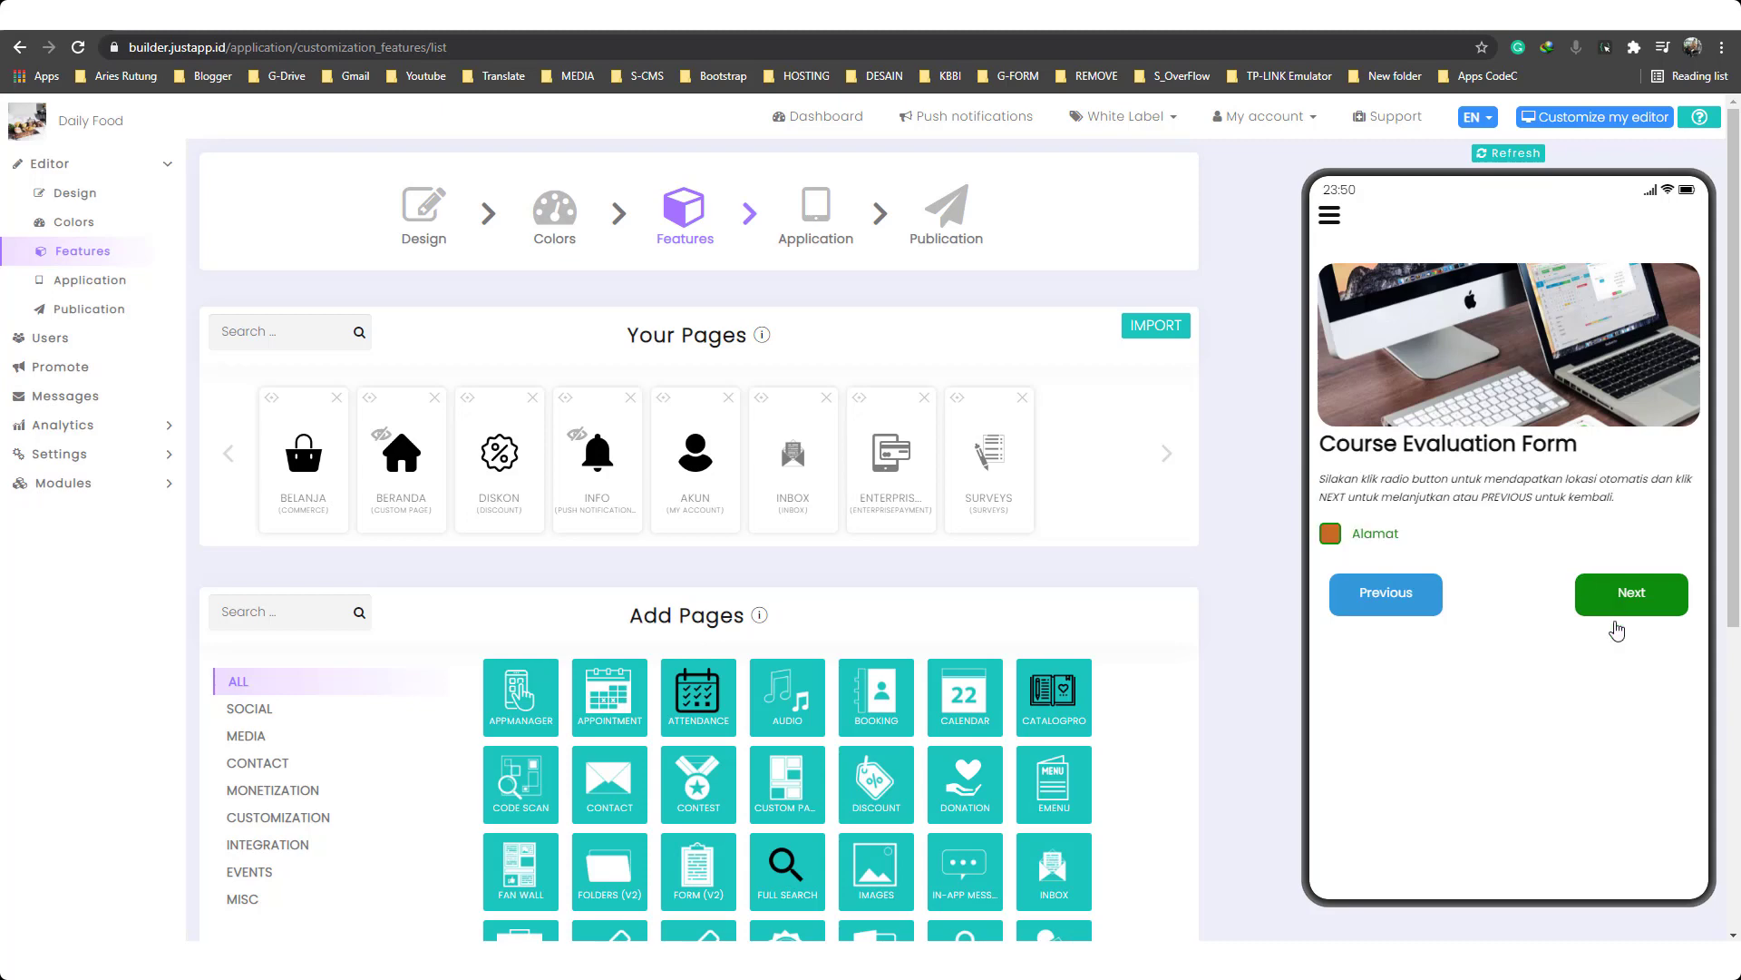
pyautogui.click(1330, 534)
pyautogui.click(1628, 594)
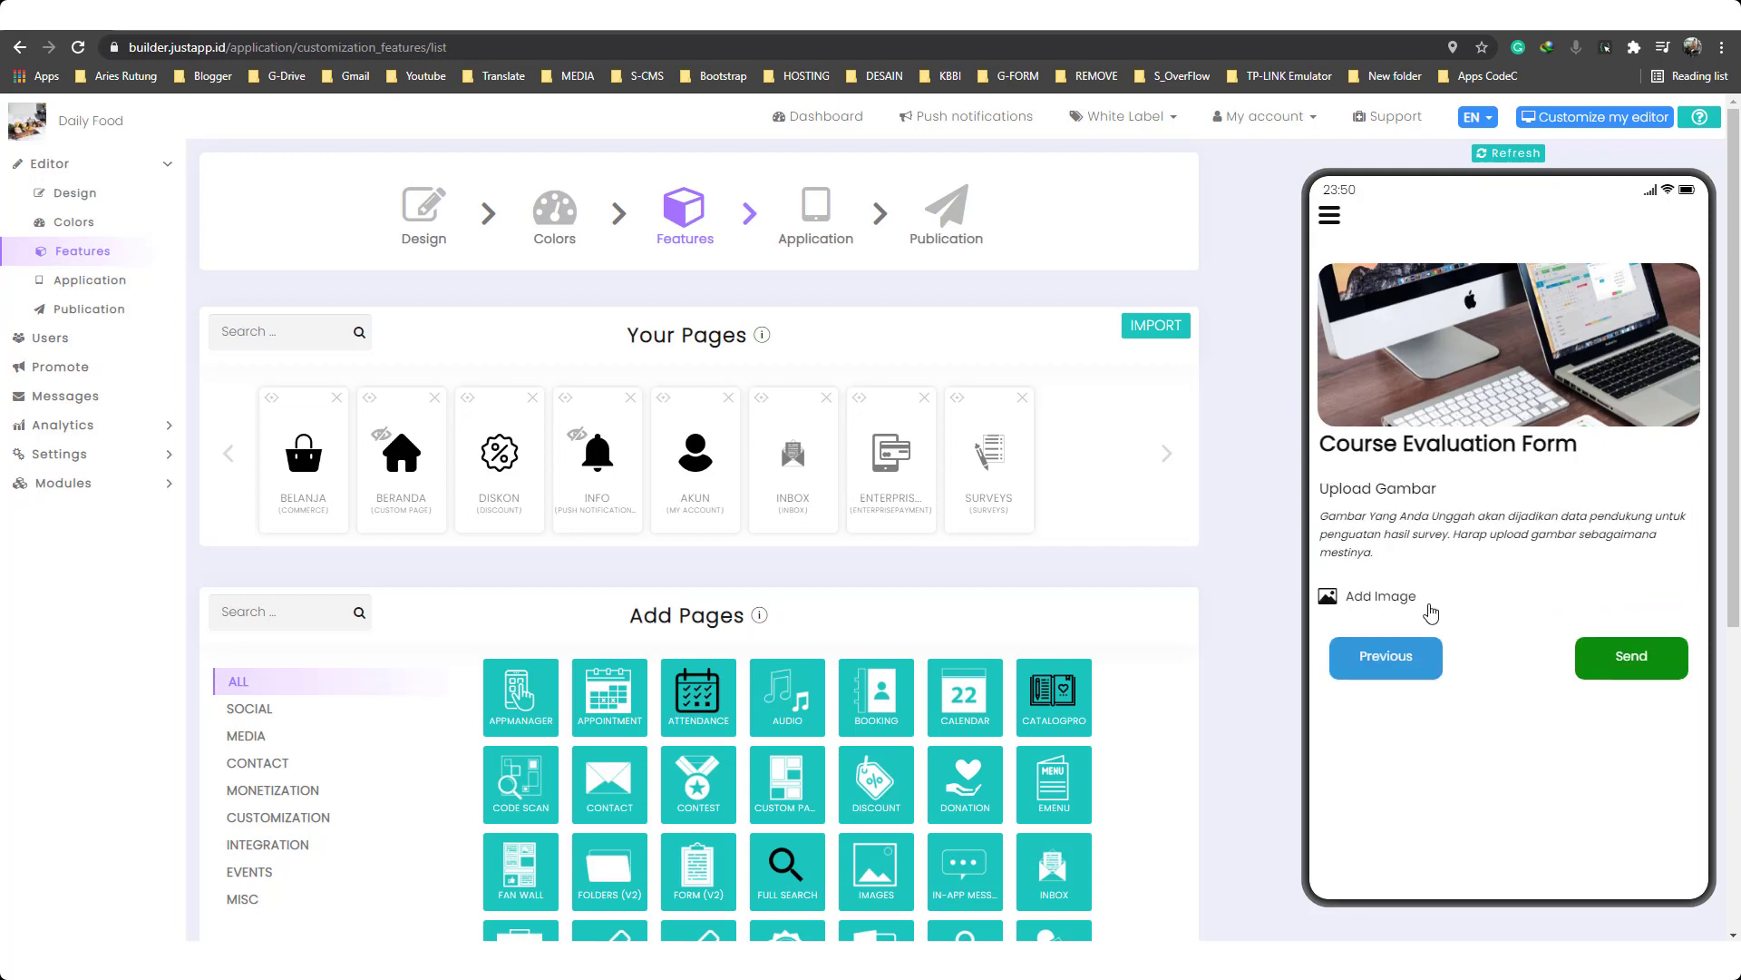
# Add the cusom_maxi image from the Downloads folder to the Upload Gambar question.
pyautogui.click(1369, 598)
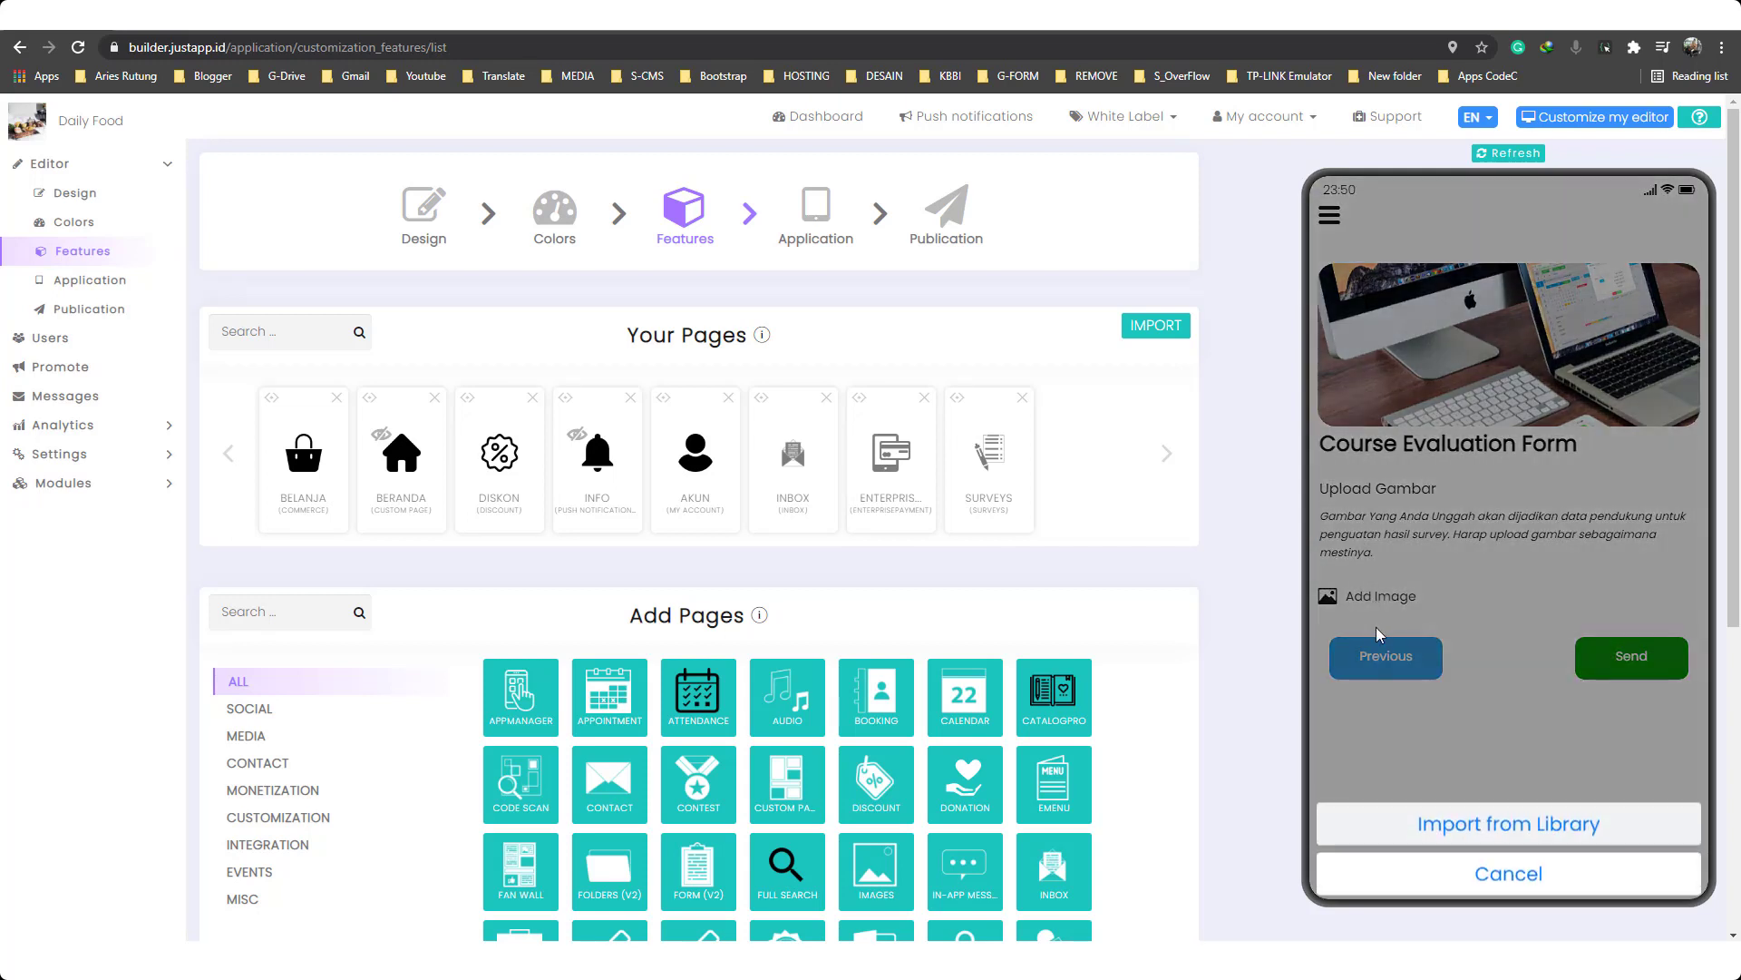
pyautogui.click(1508, 837)
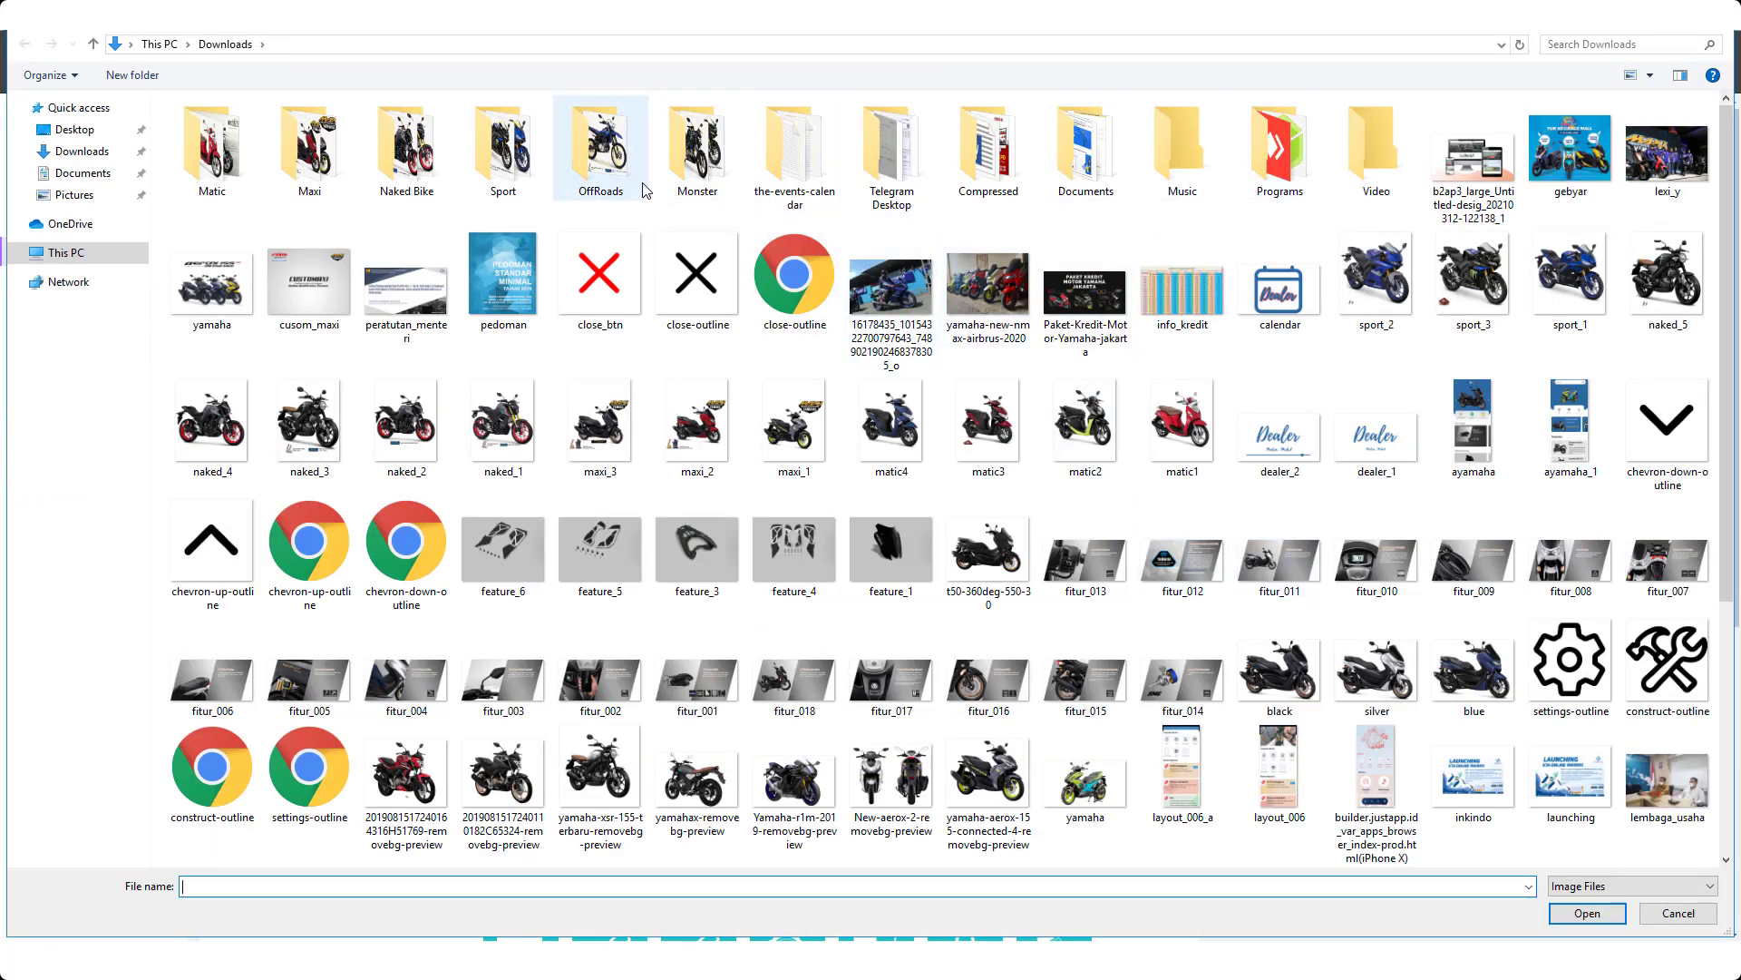
pyautogui.doubleClick(318, 302)
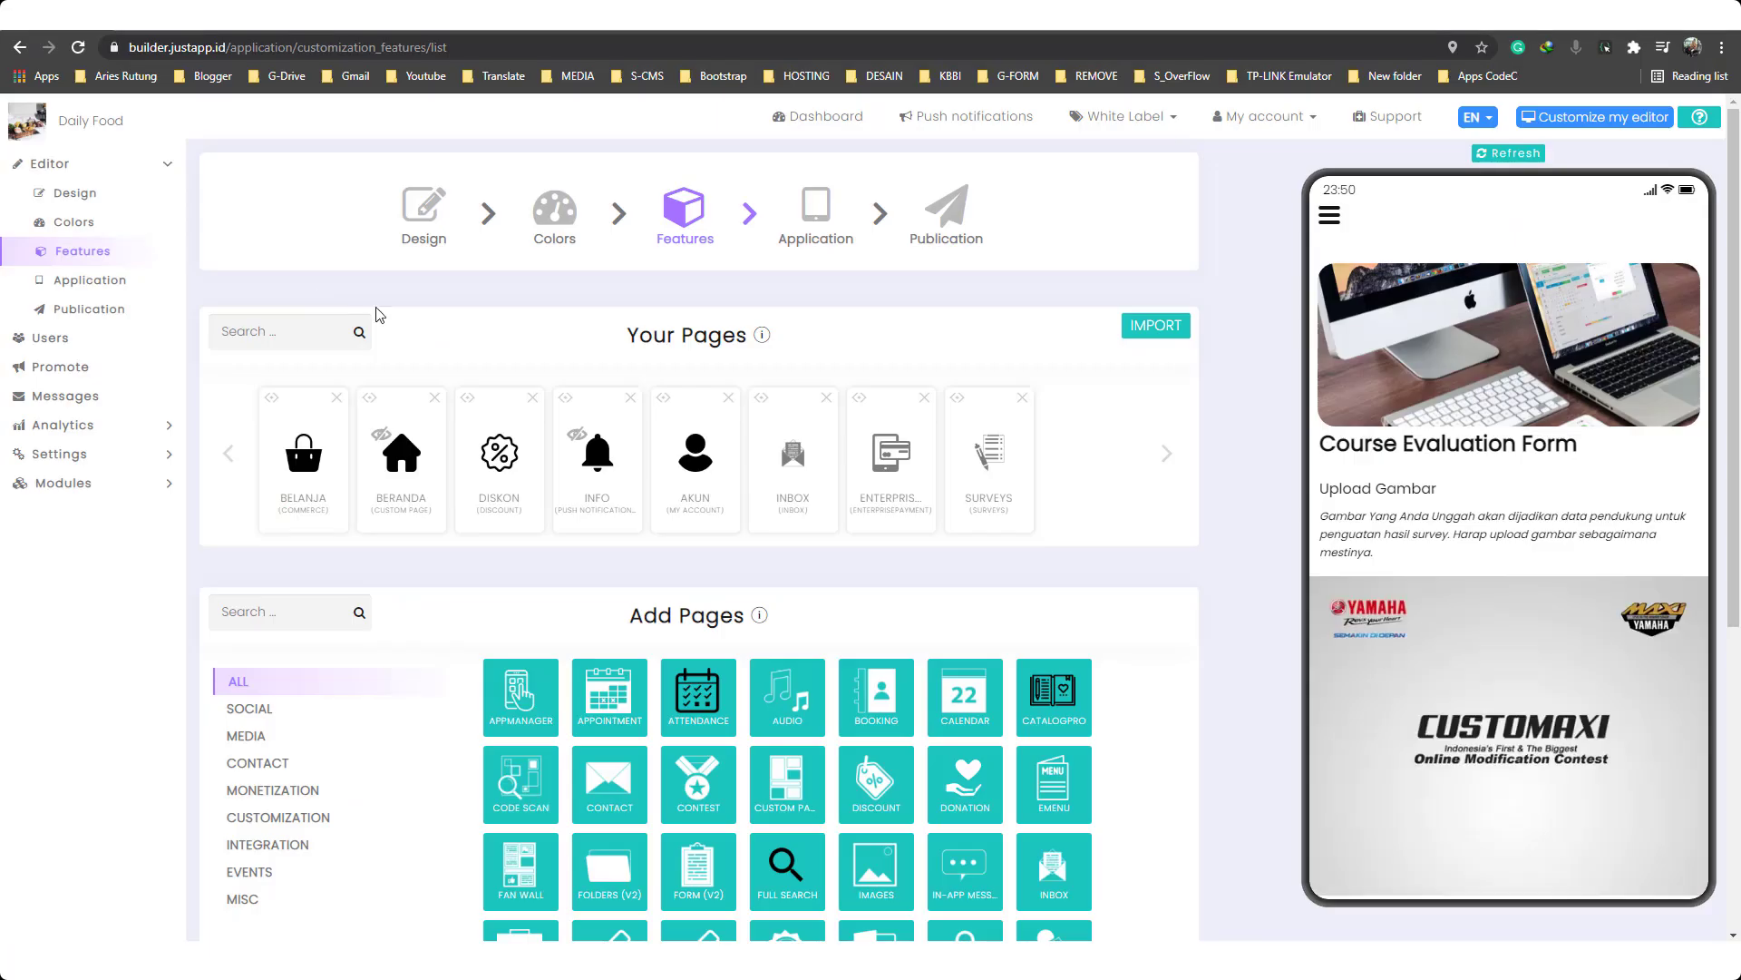
pyautogui.scroll(-2, 1476, 708)
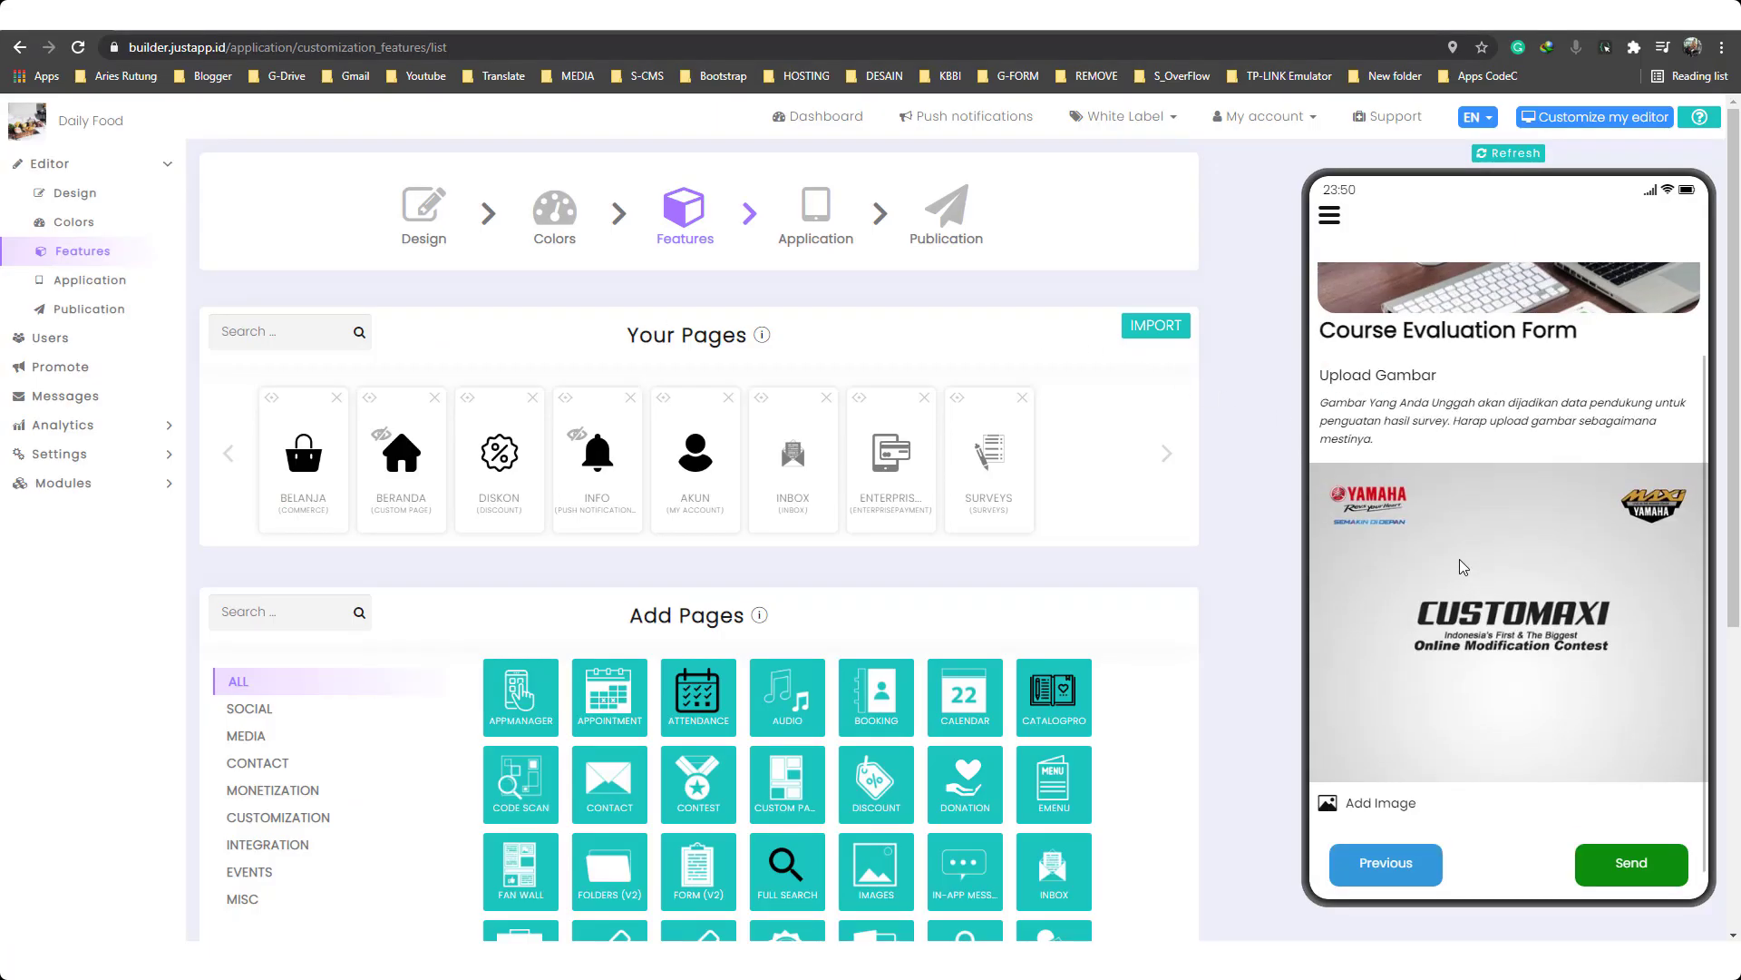
pyautogui.scroll(-1, 1501, 651)
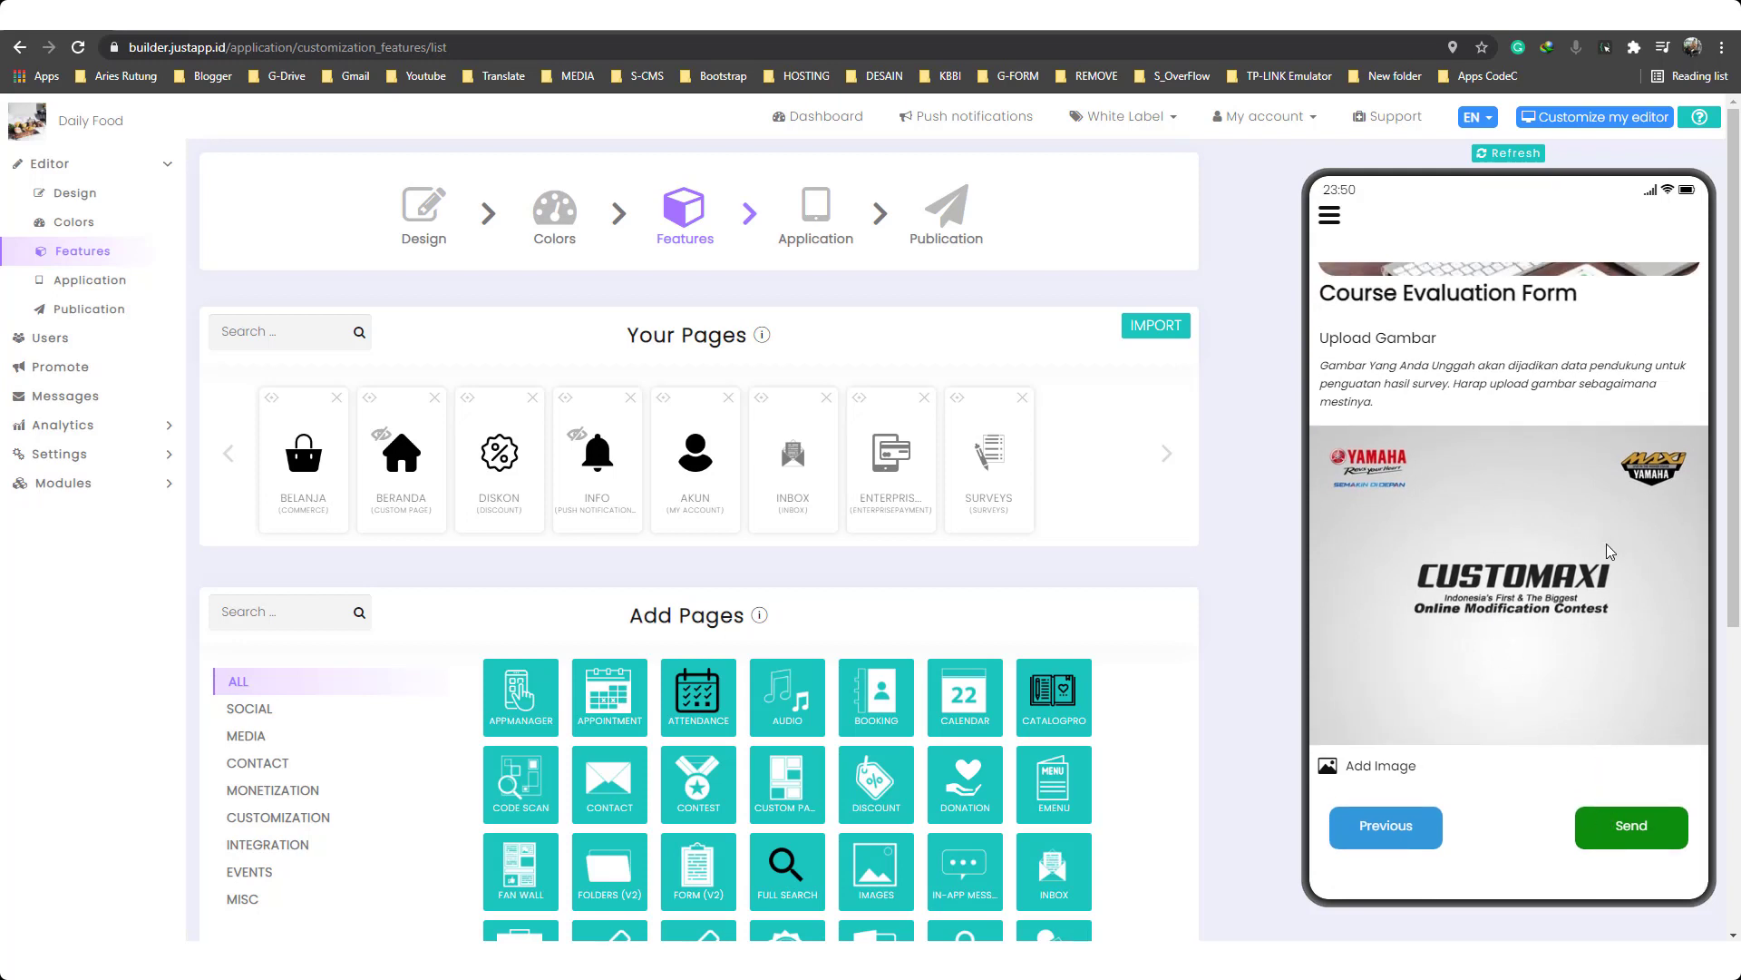
# Send the completed survey, dismiss the thank-you message, and return to the app's home.
pyautogui.click(1665, 842)
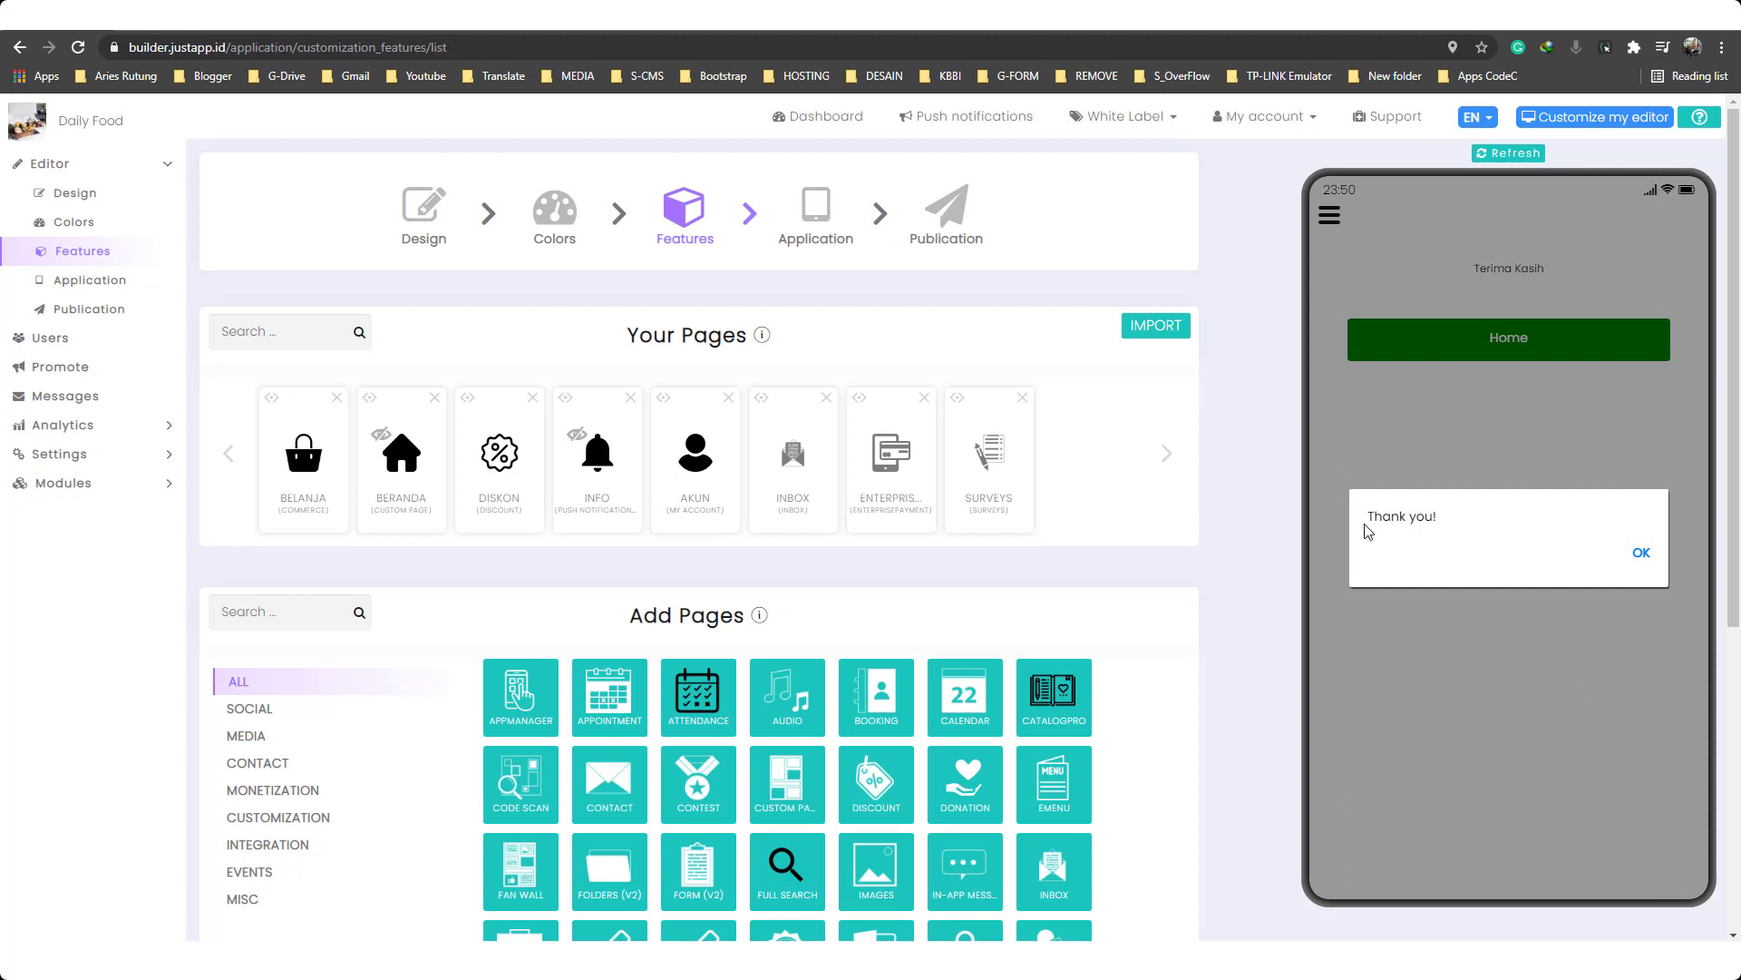
pyautogui.click(1644, 559)
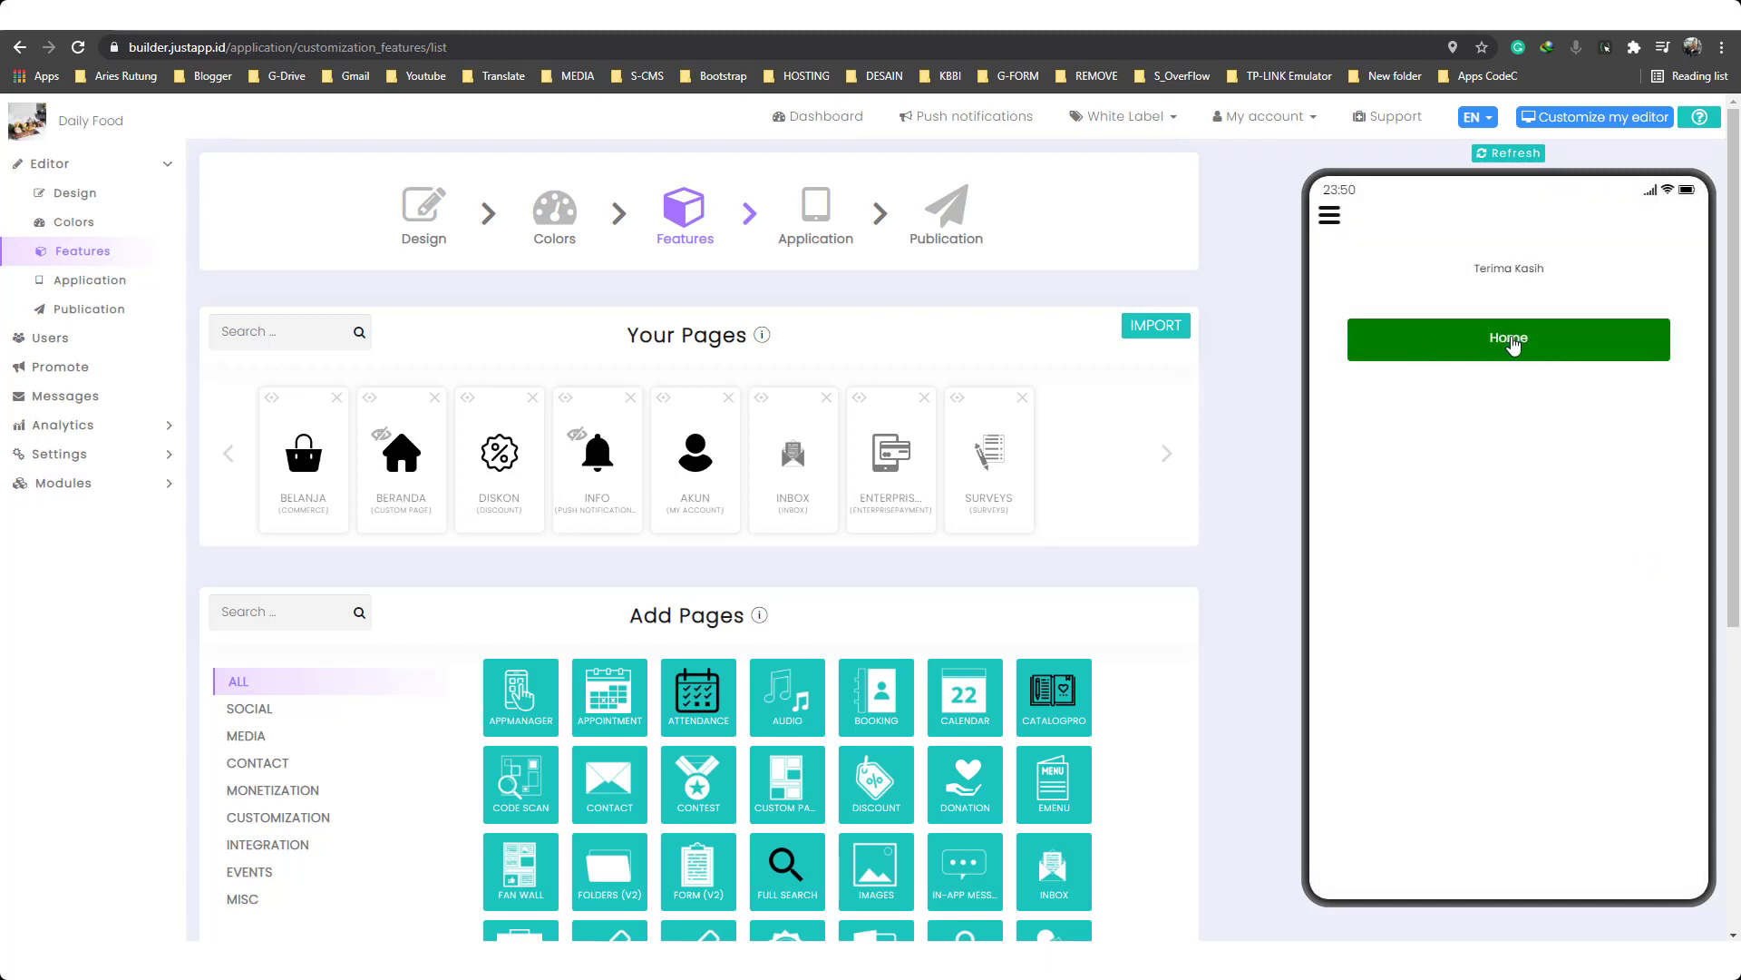
pyautogui.click(1515, 342)
# Reload the Features page, open the Surveys page settings, and expand the Results section.
pyautogui.click(78, 48)
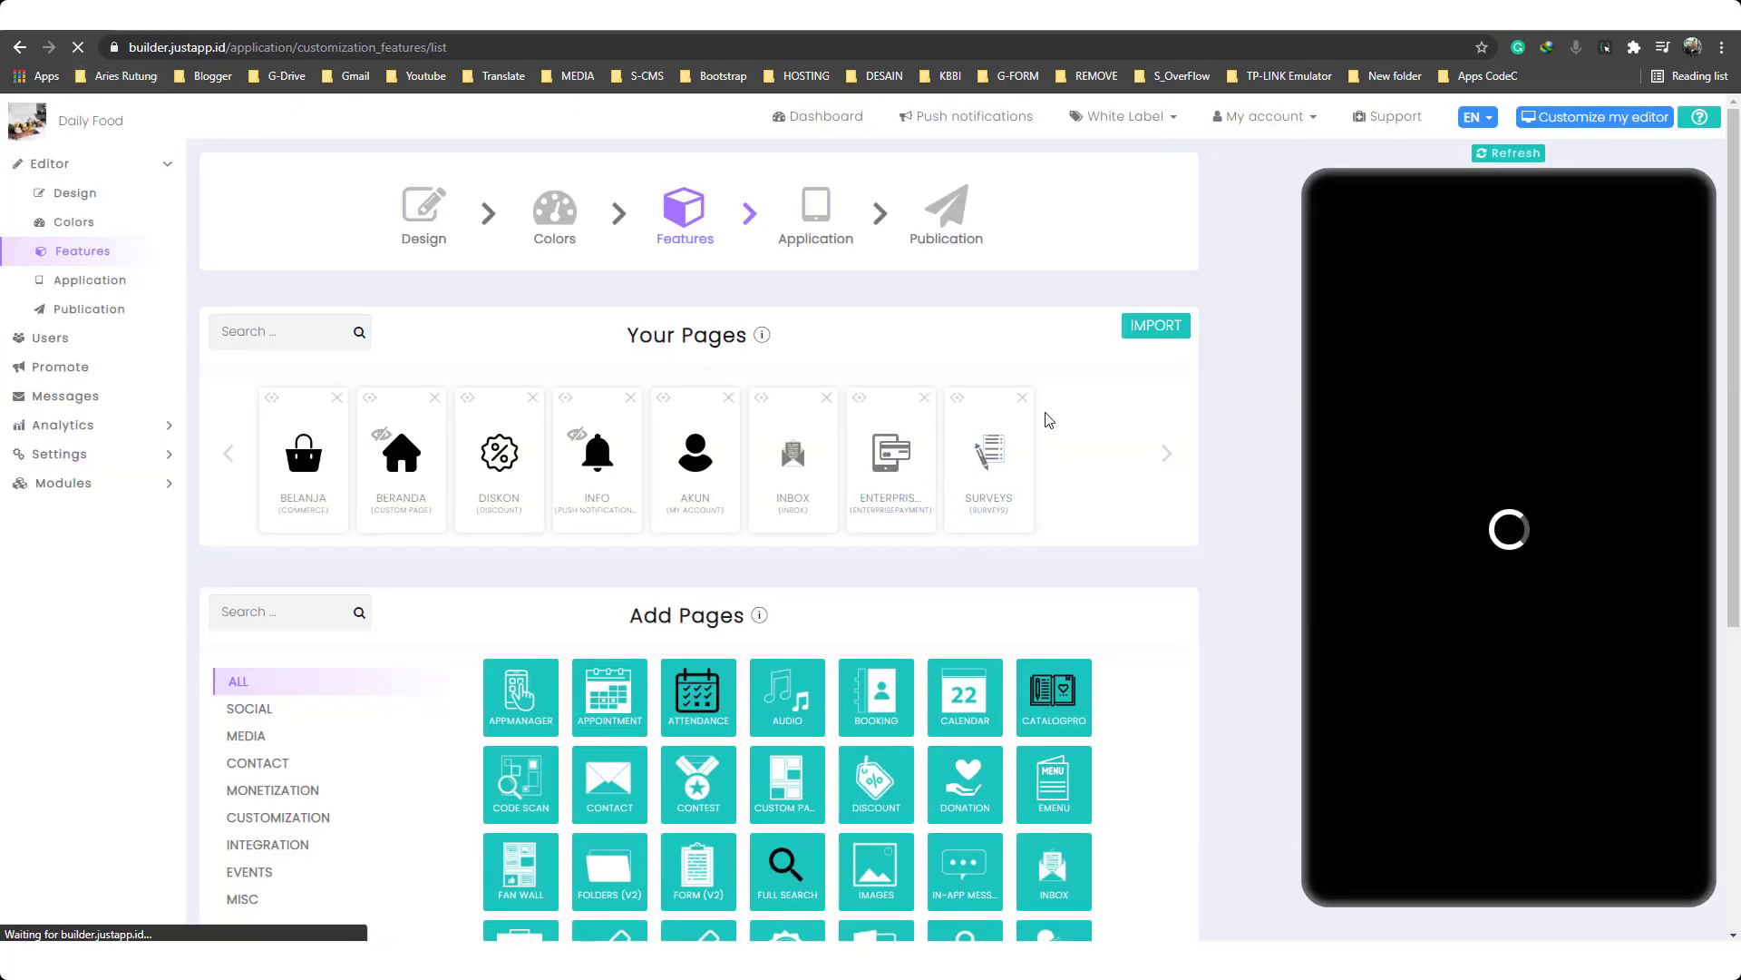
pyautogui.click(991, 465)
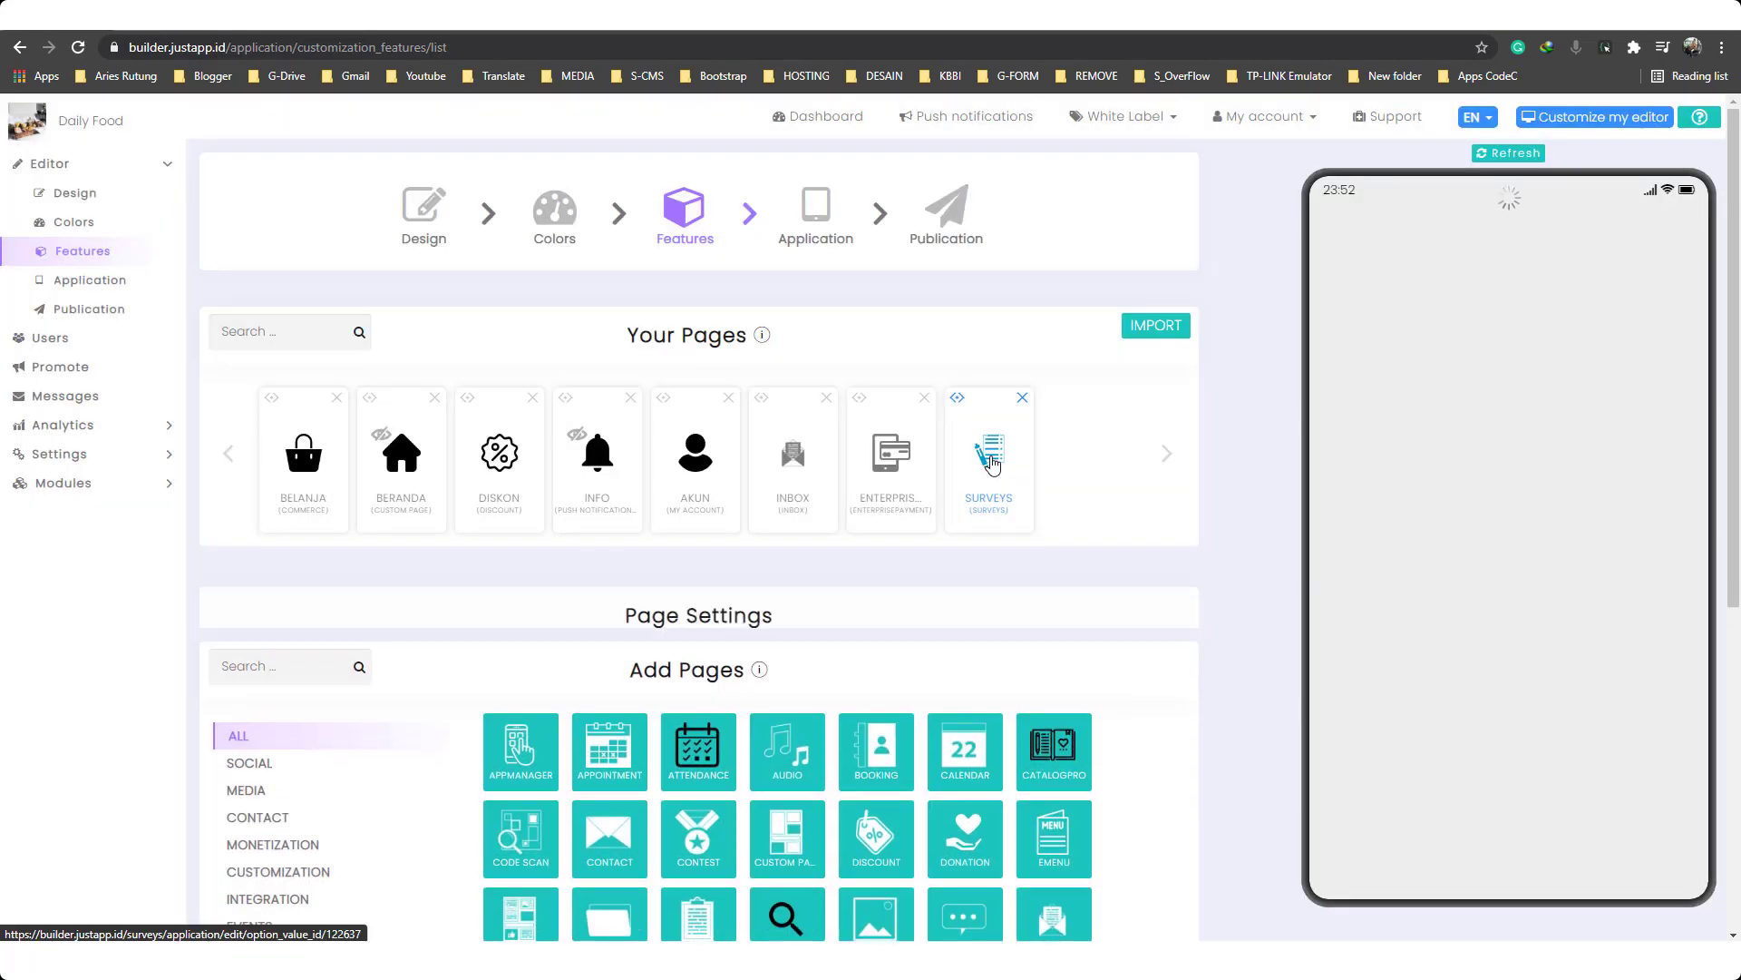
pyautogui.scroll(-5, 417, 587)
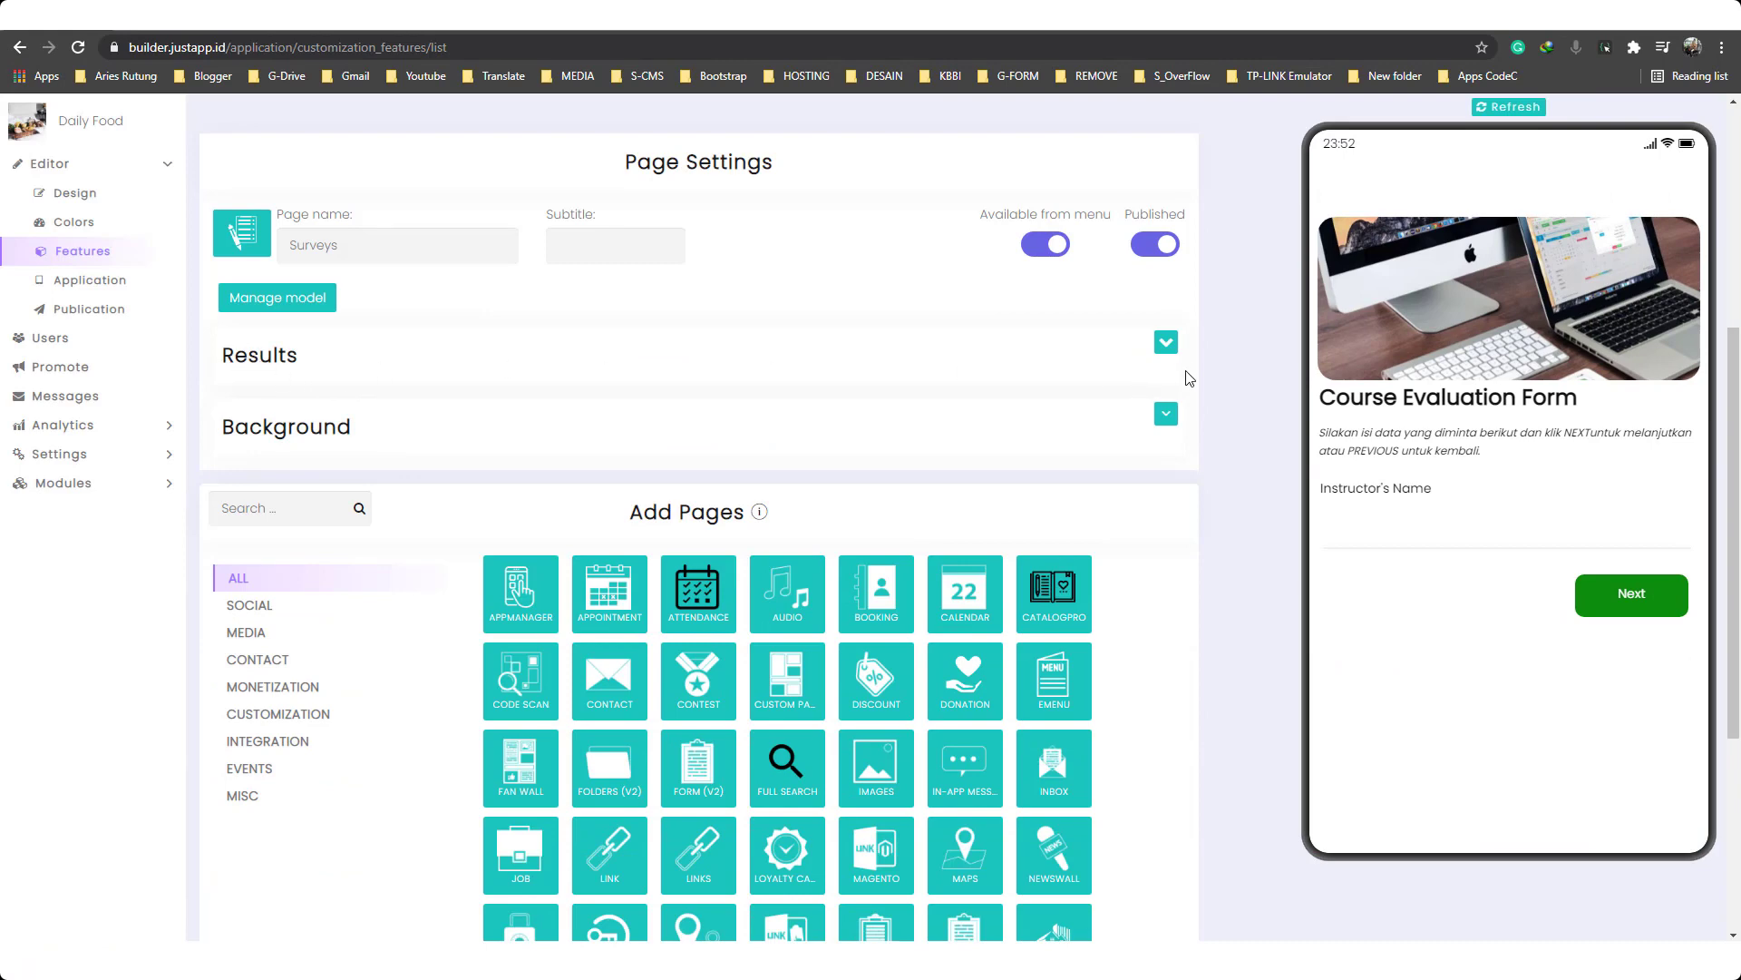
pyautogui.click(1166, 342)
pyautogui.scroll(-1, 1025, 412)
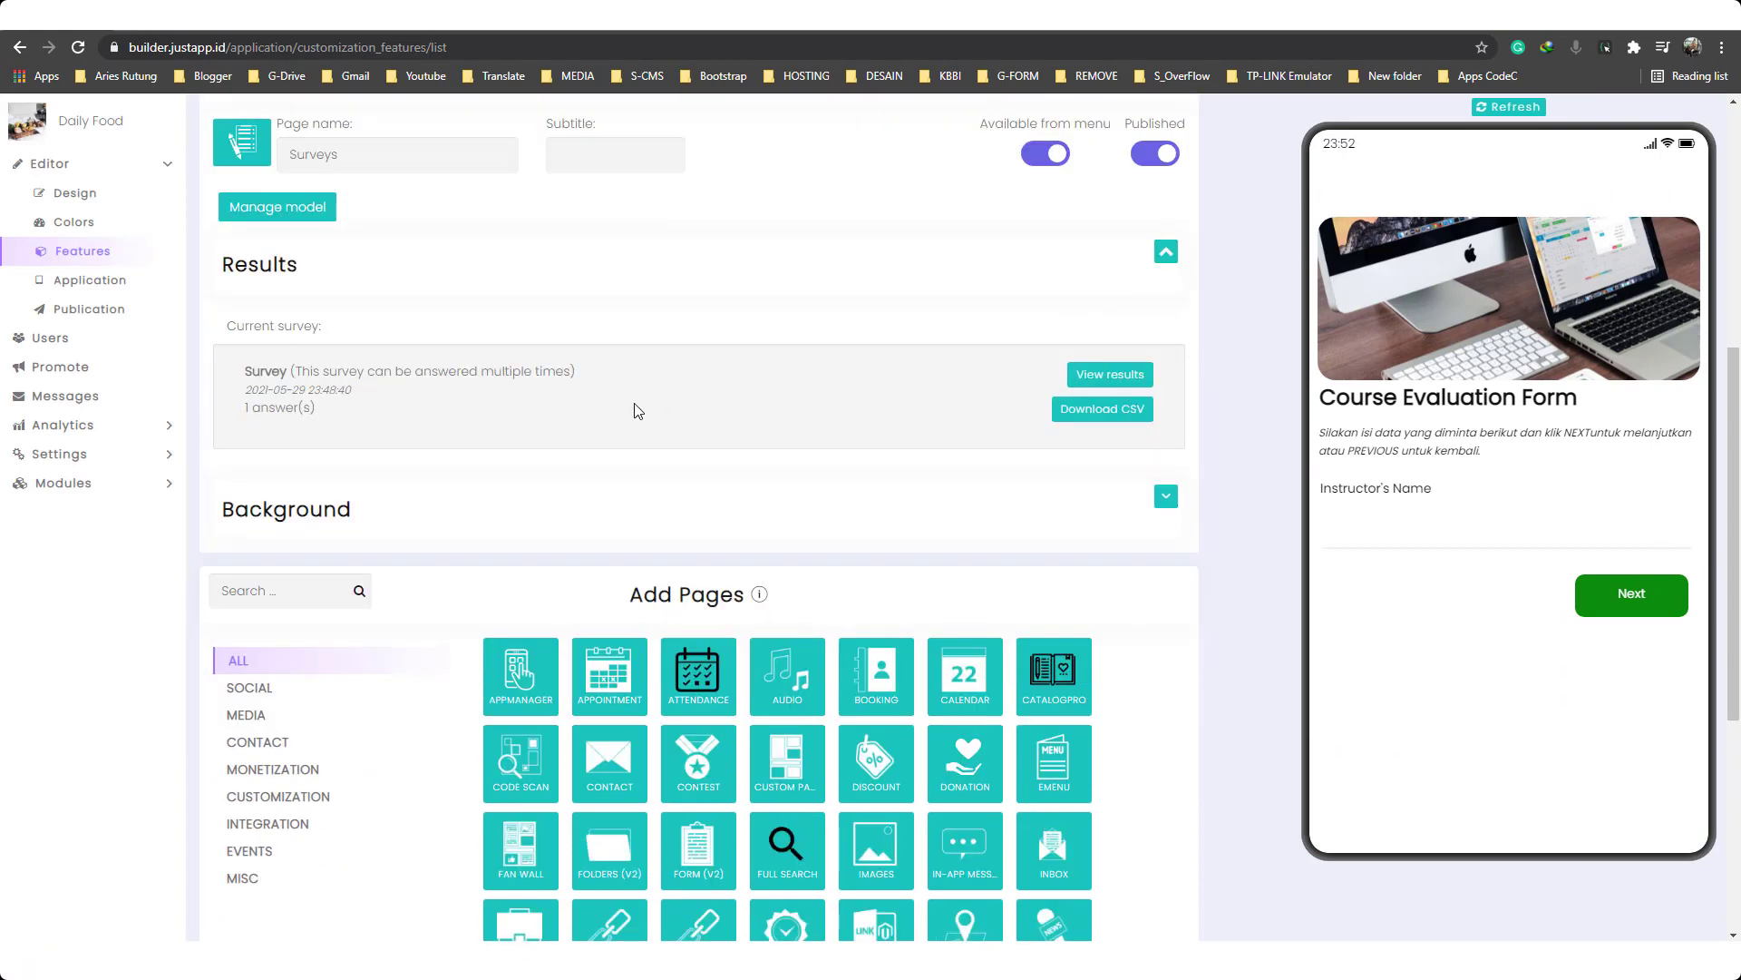
# View the current survey's results, examine the answer totals and charts for each question, and close the results.
pyautogui.click(1099, 375)
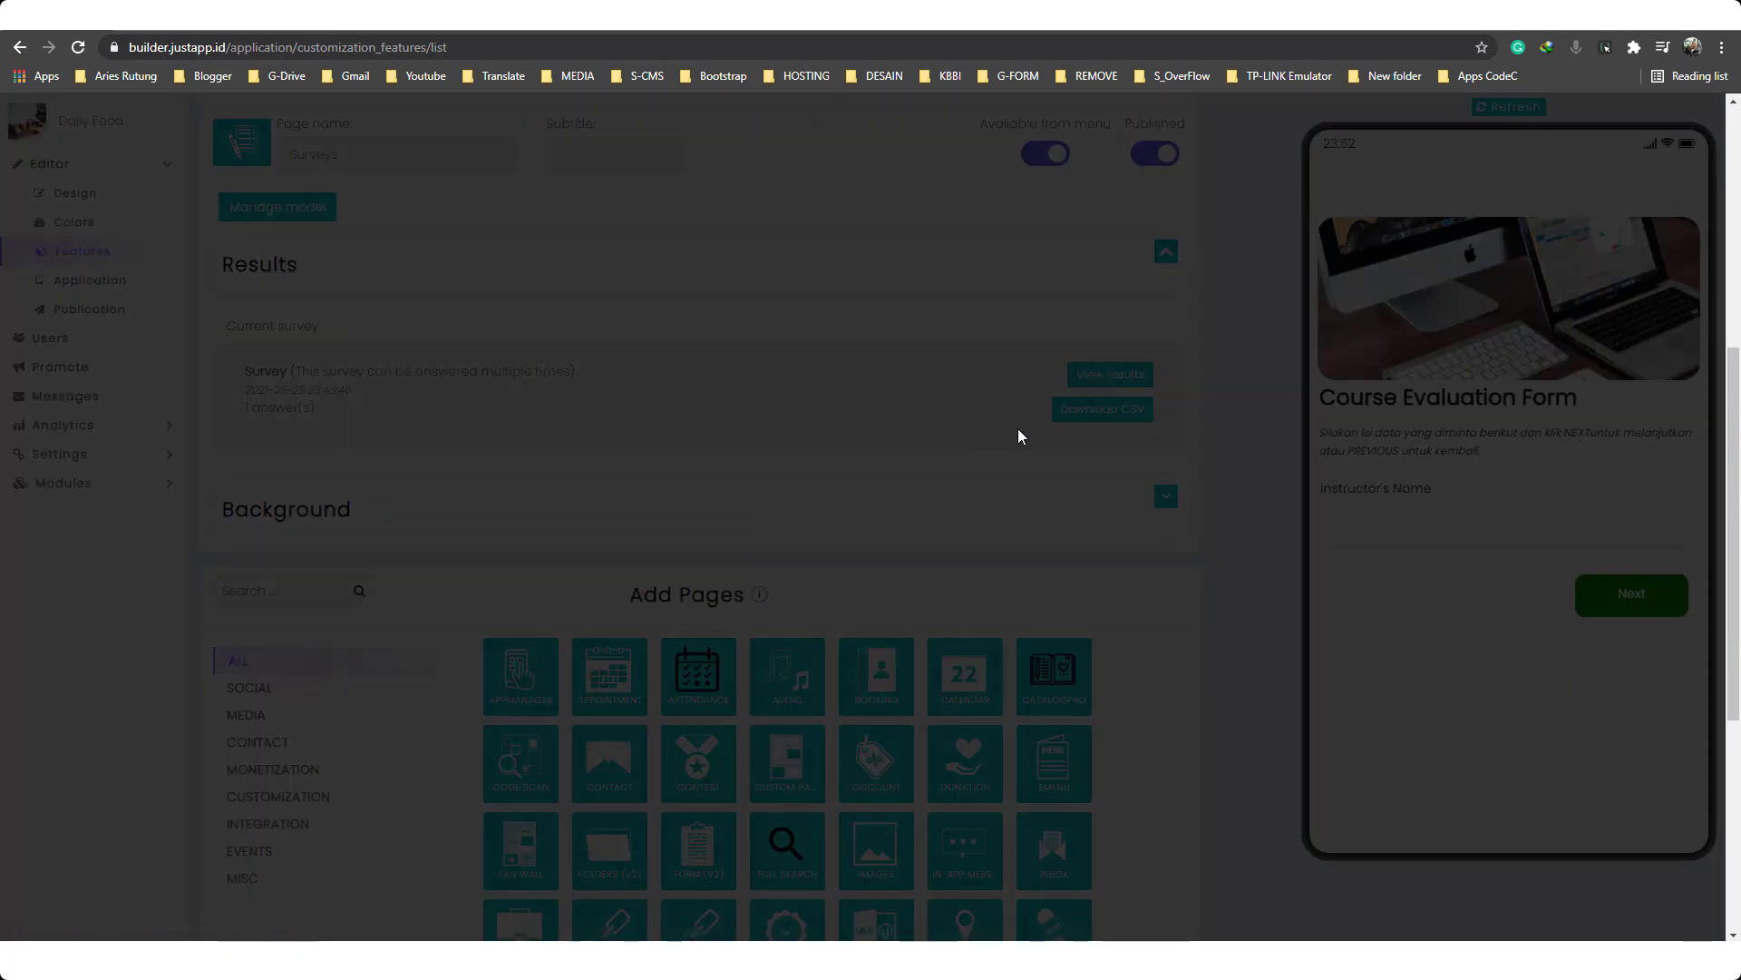
pyautogui.scroll(-10, 855, 517)
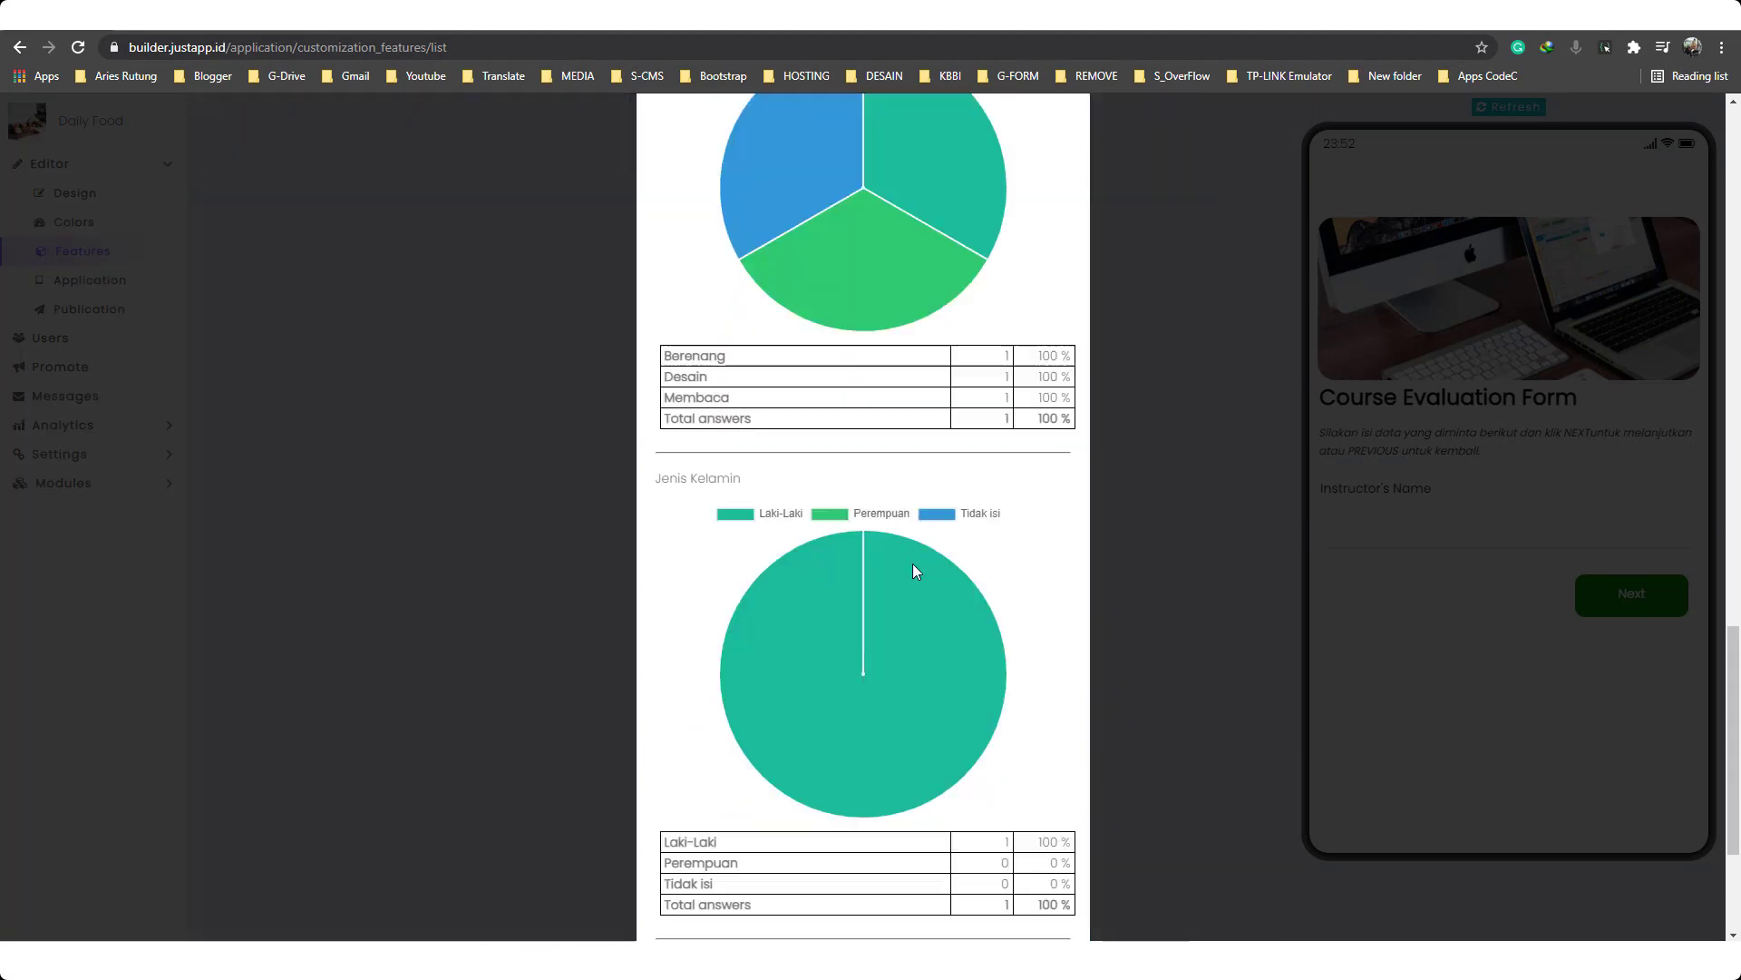
pyautogui.scroll(-3, 912, 571)
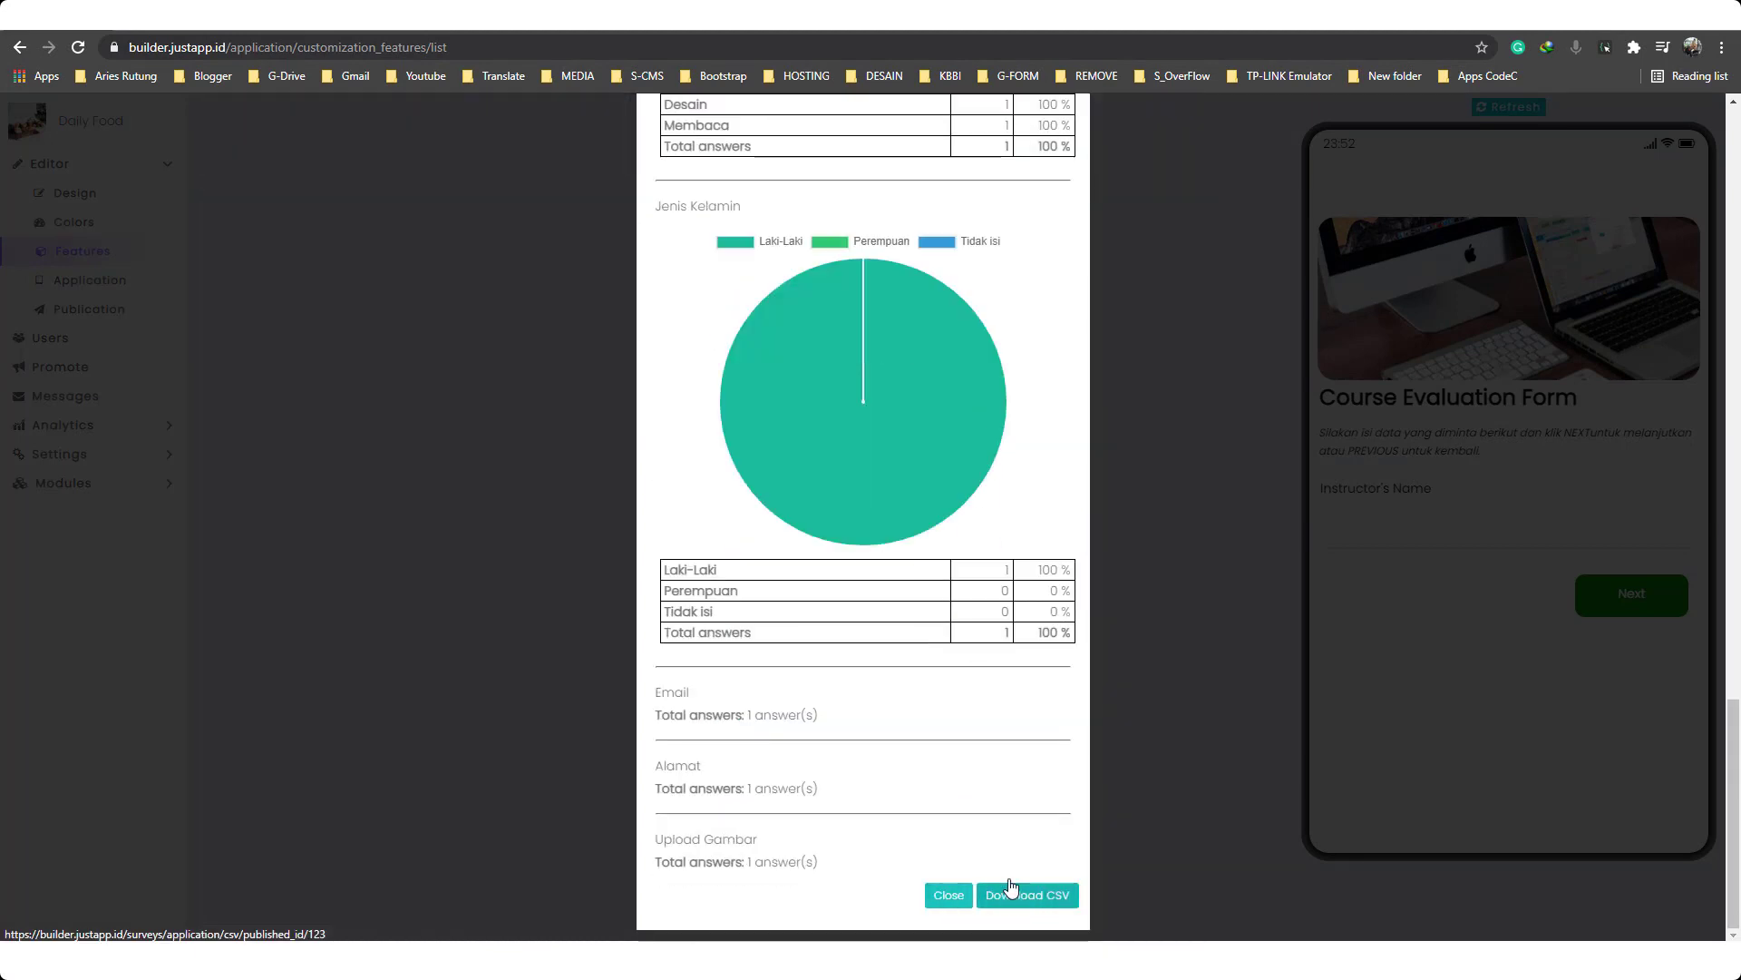
pyautogui.scroll(3, 998, 771)
pyautogui.scroll(14, 992, 685)
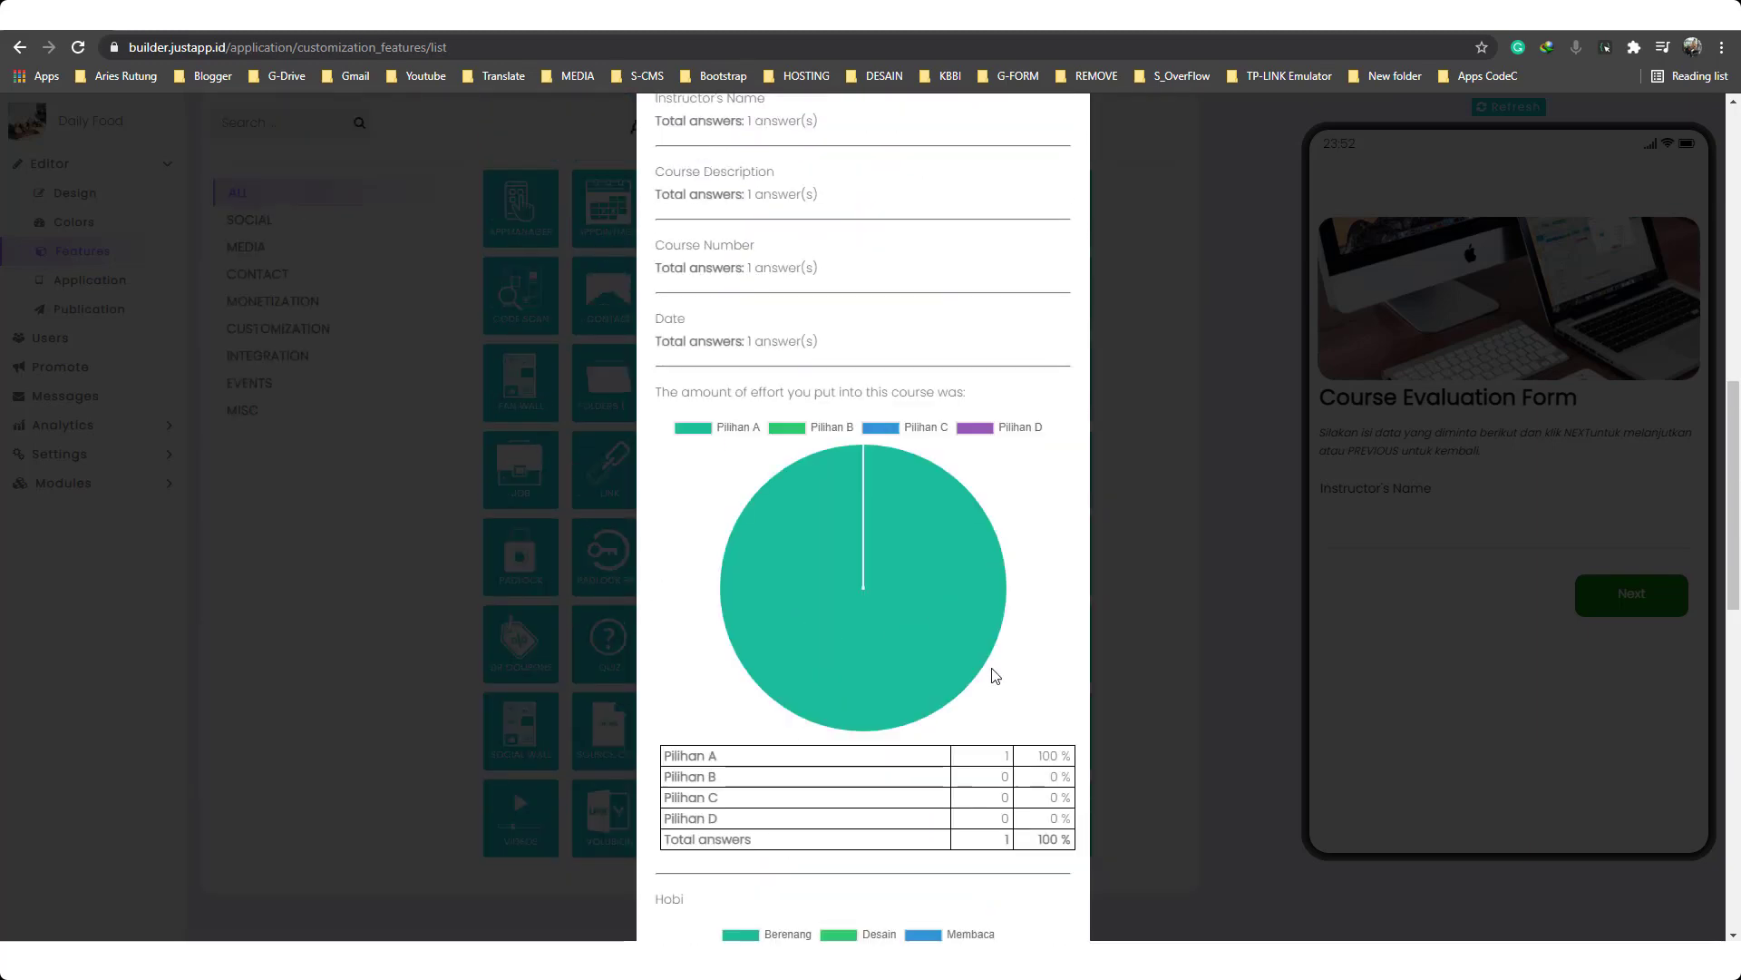
pyautogui.scroll(-7, 994, 676)
pyautogui.scroll(-10, 995, 674)
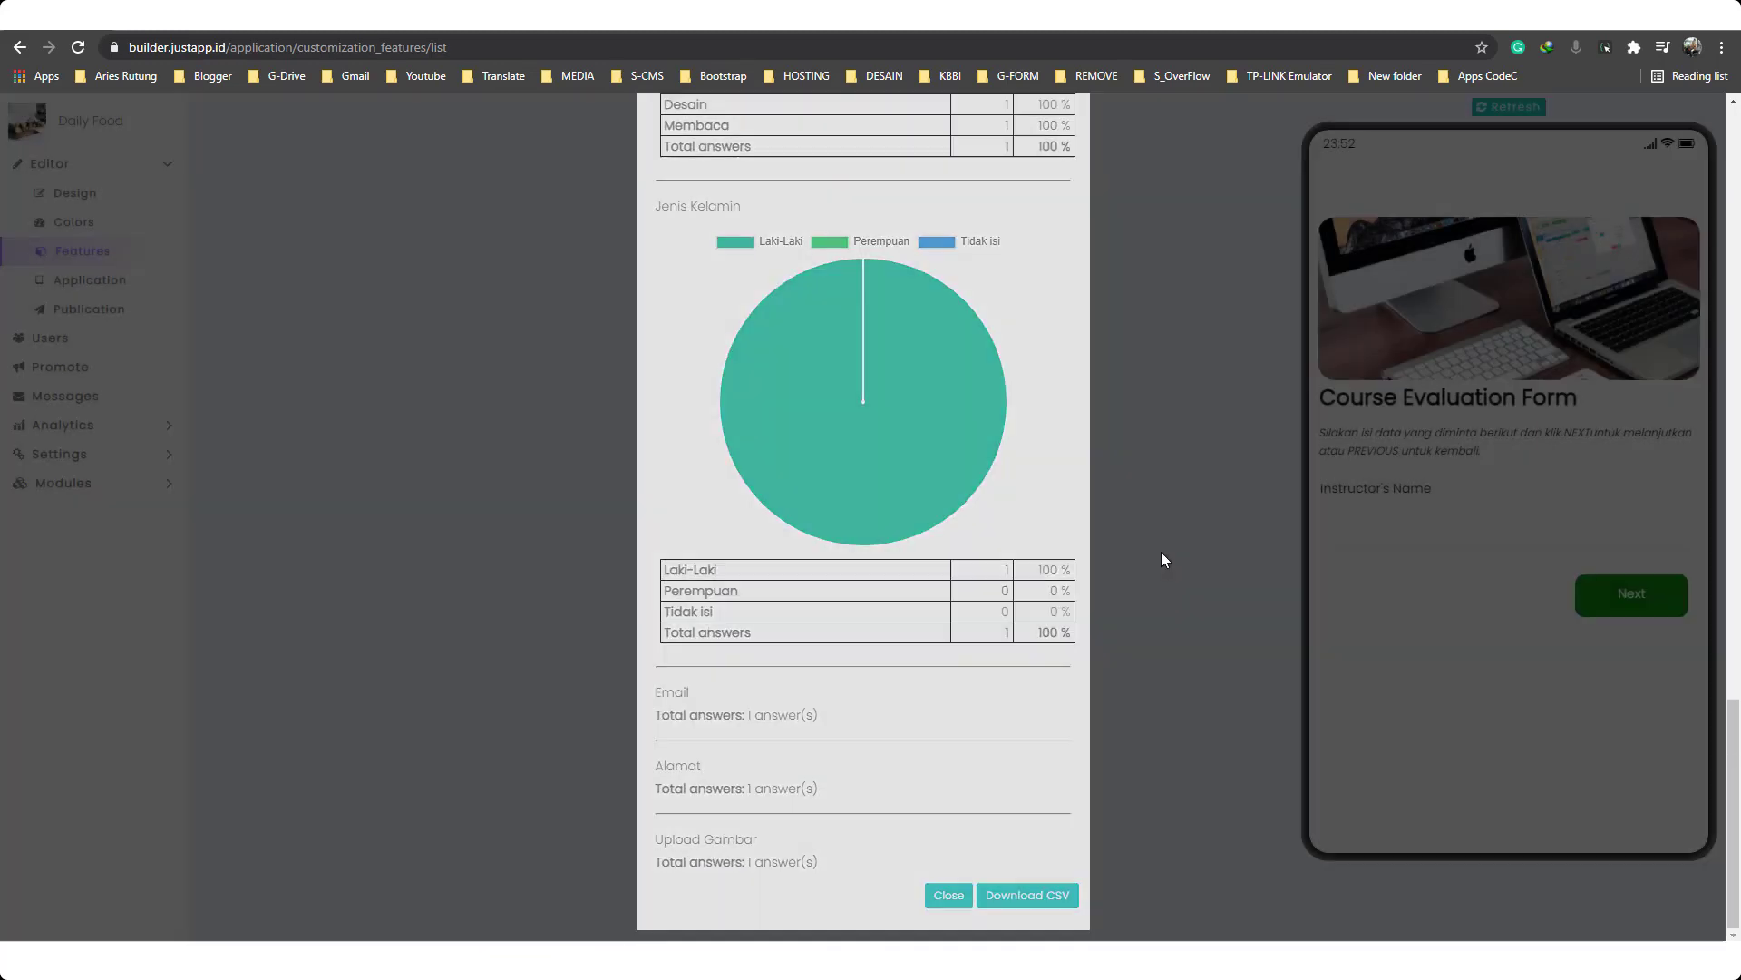
pyautogui.click(1164, 559)
# Download the current survey's results as a CSV file and open the downloaded file.
pyautogui.scroll(7, 1088, 590)
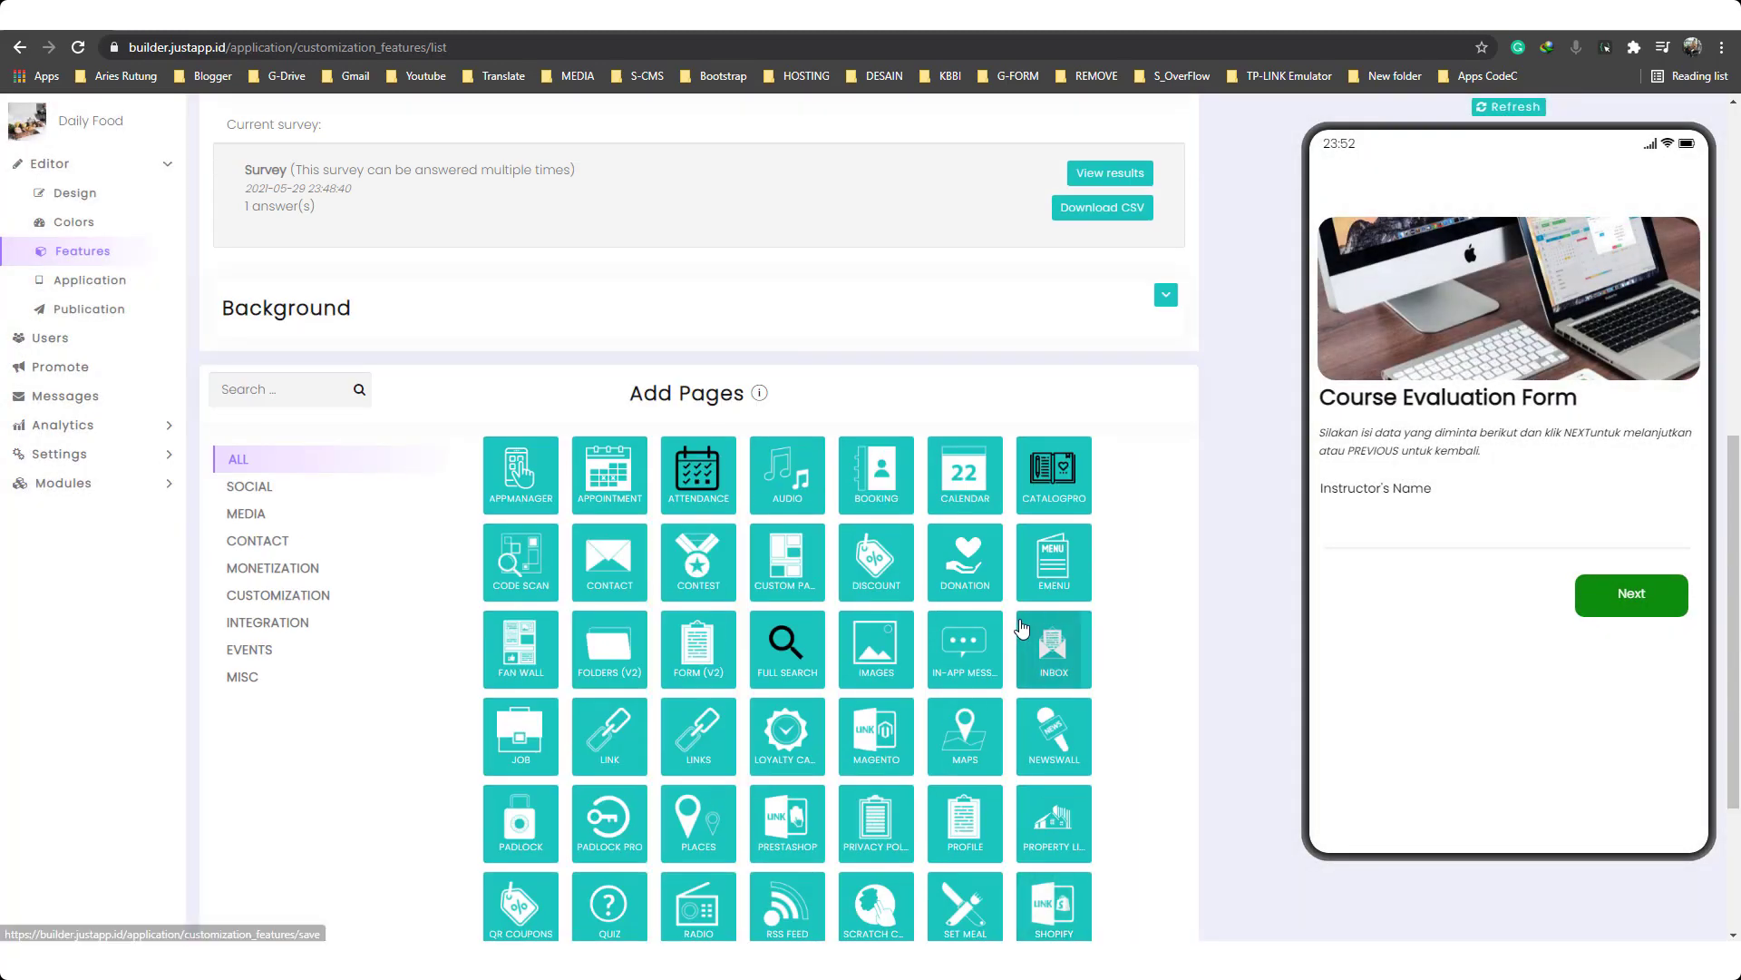
pyautogui.click(1075, 577)
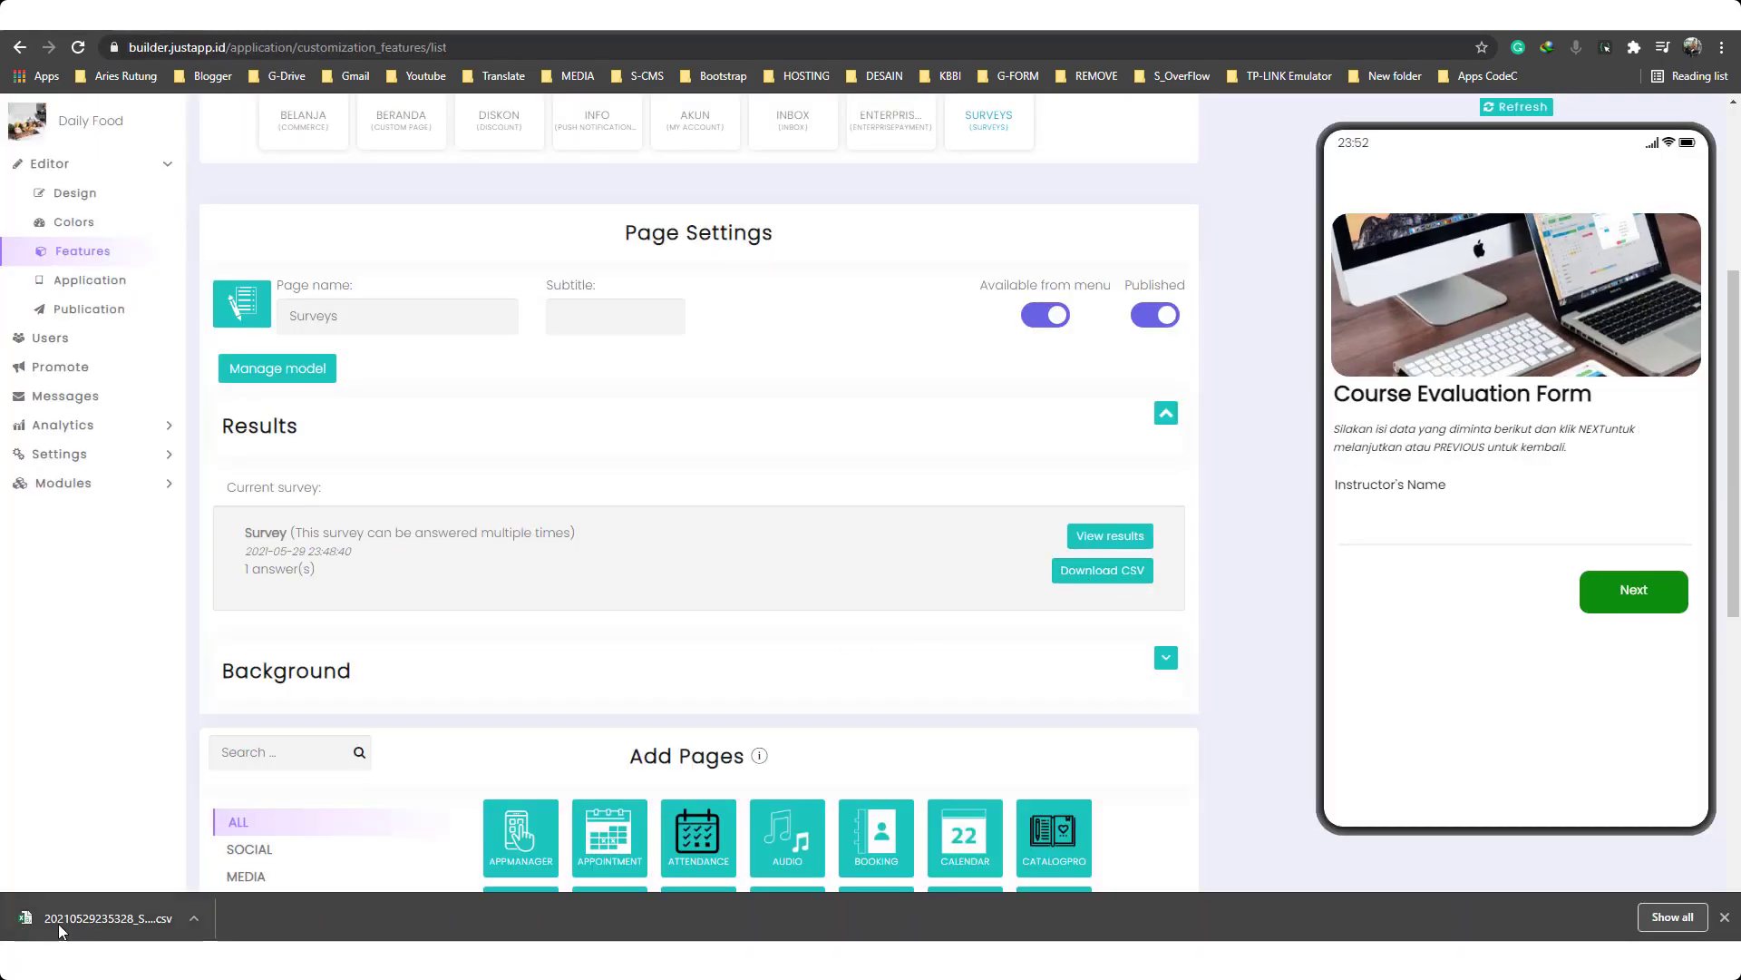
pyautogui.click(62, 919)
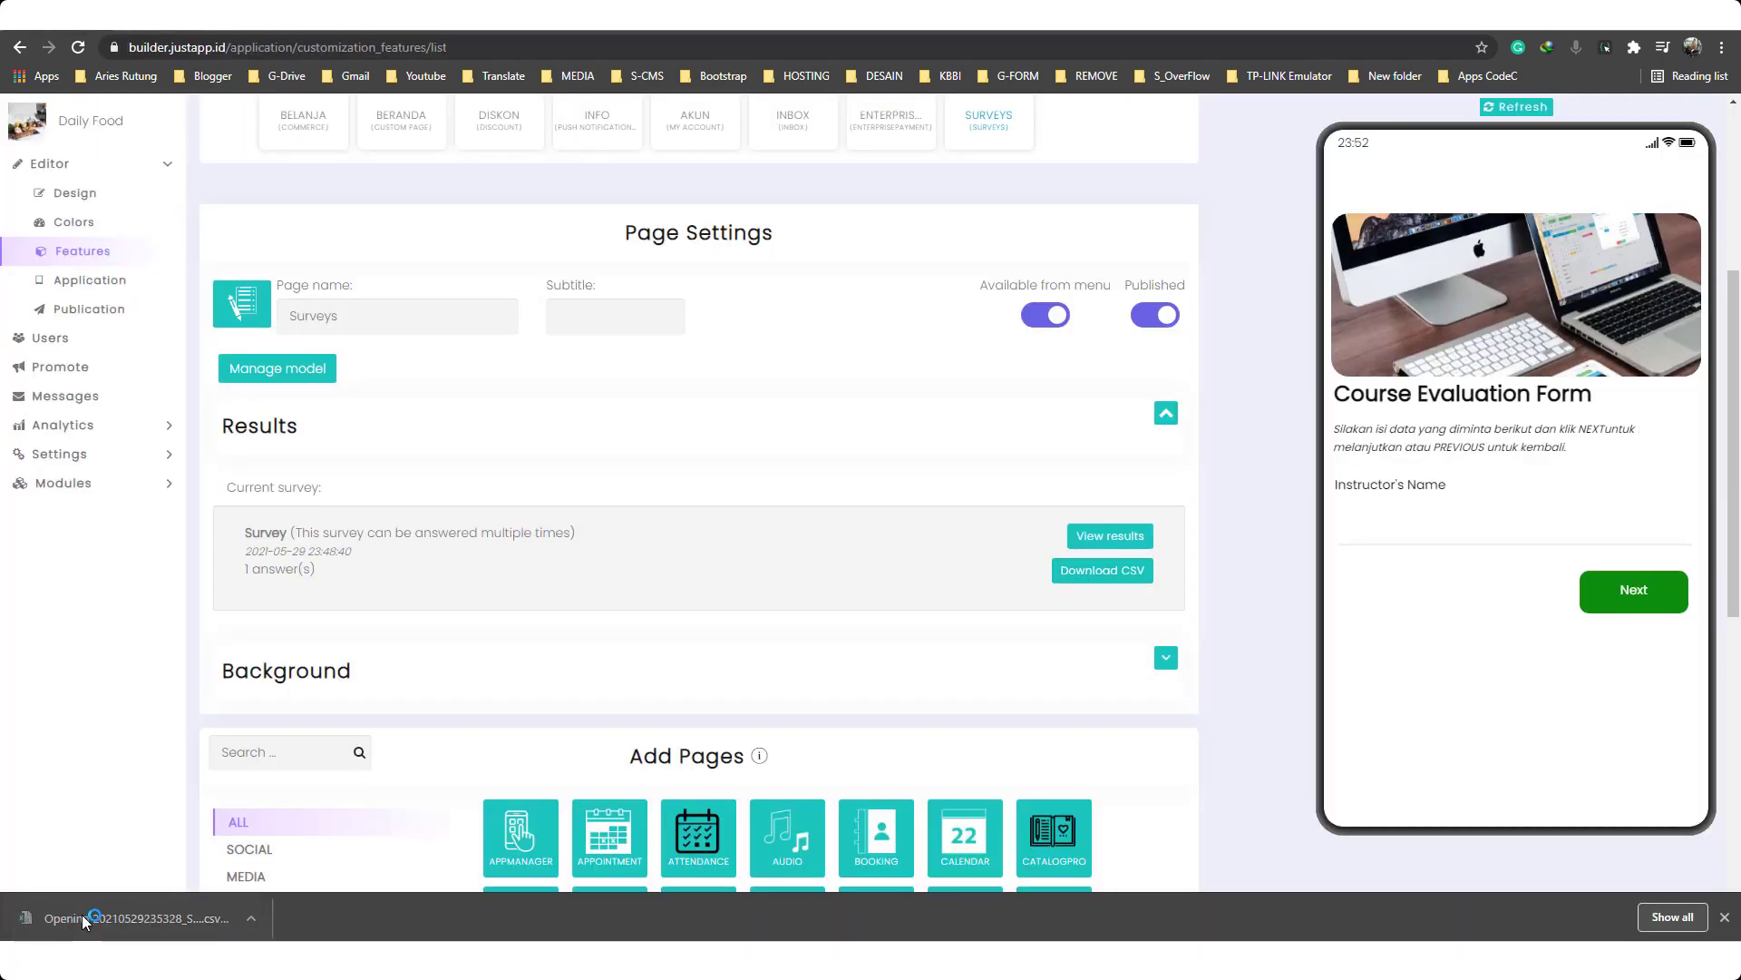